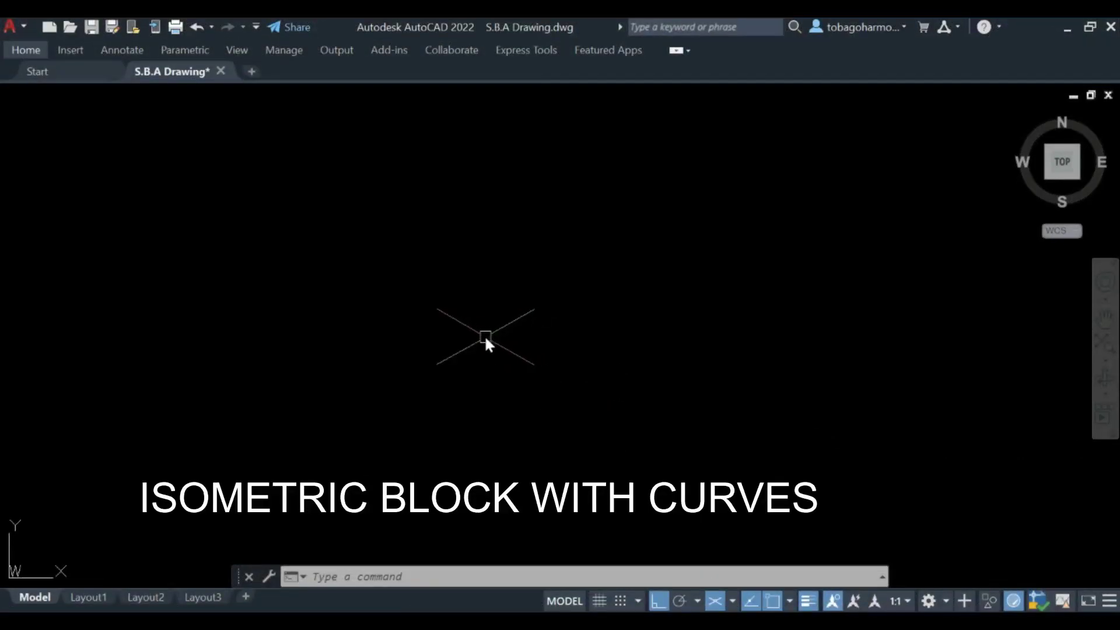
- Draw an isocircle with a radius of 28 on the top isoplane in the empty drawing area
text(ell)
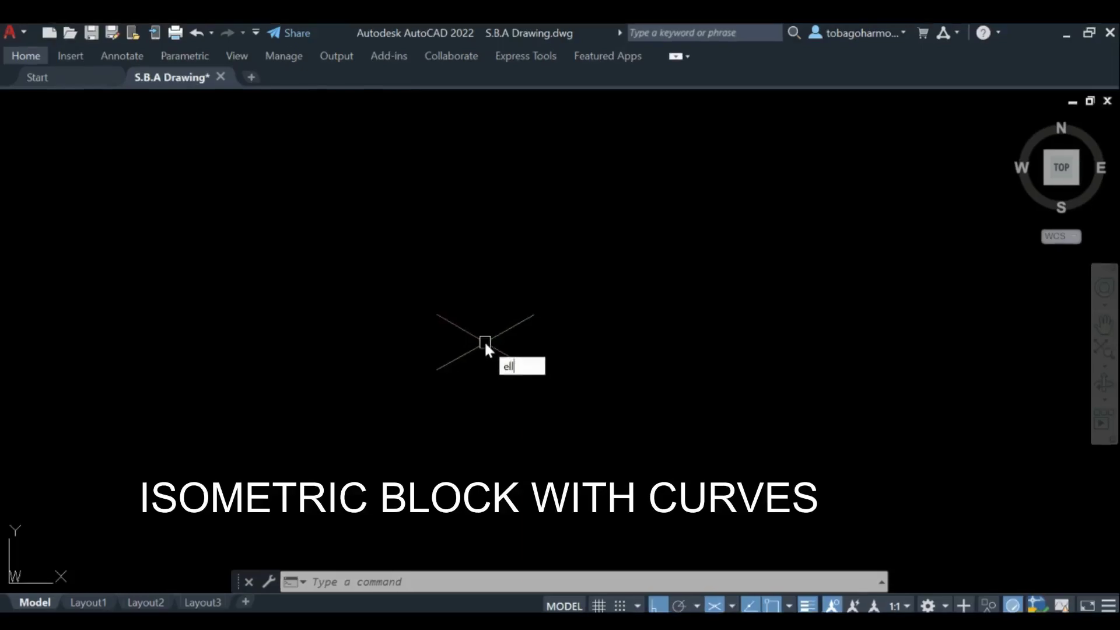
text(ipse)
key(Return)
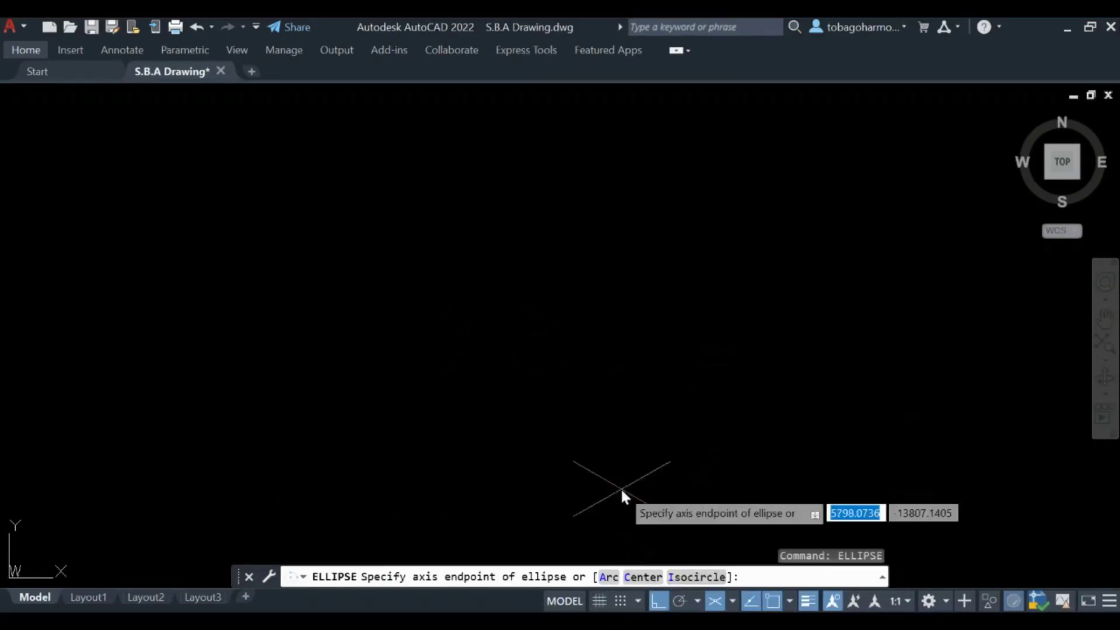
text(i)
key(Return)
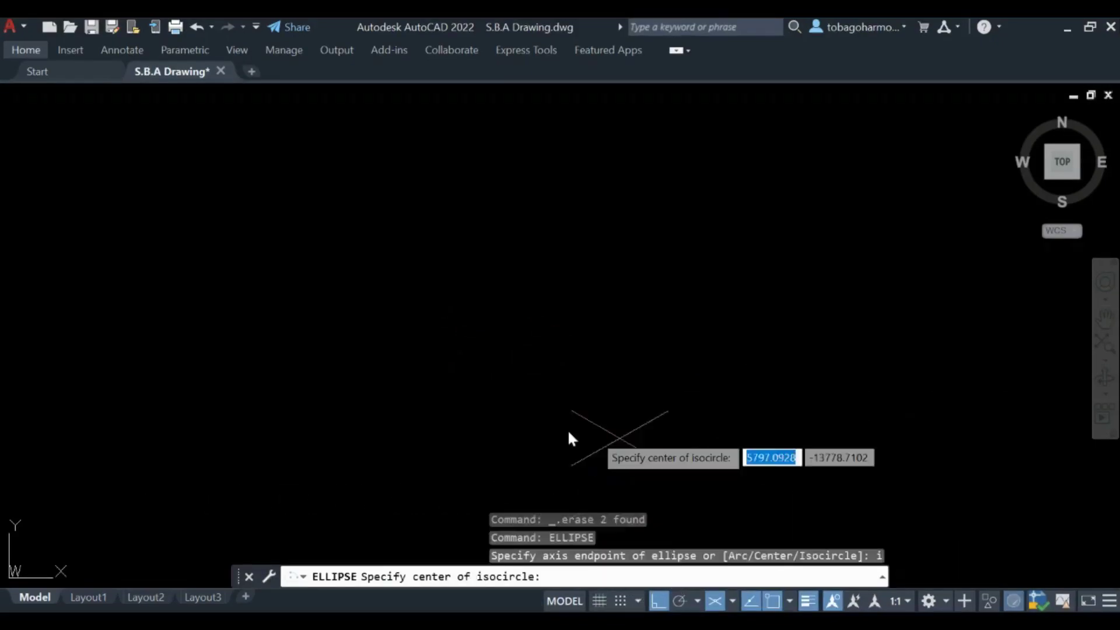
click(412, 378)
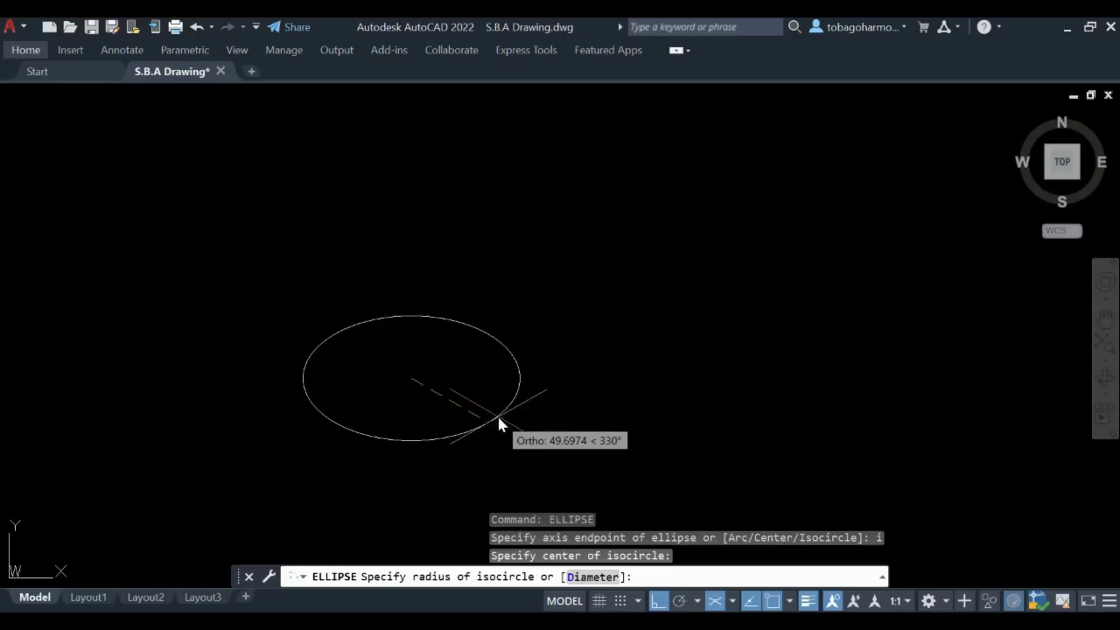
text(28)
key(Return)
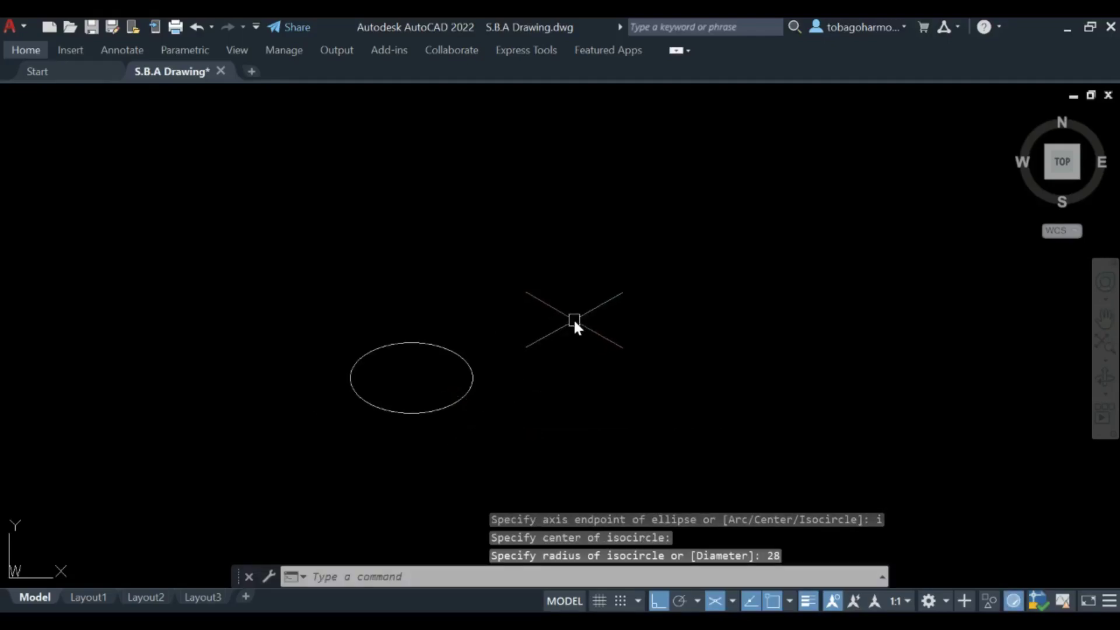
- Draw a line 88 units long at 30° up and to the right from the isocircle's centre
text(line)
key(Return)
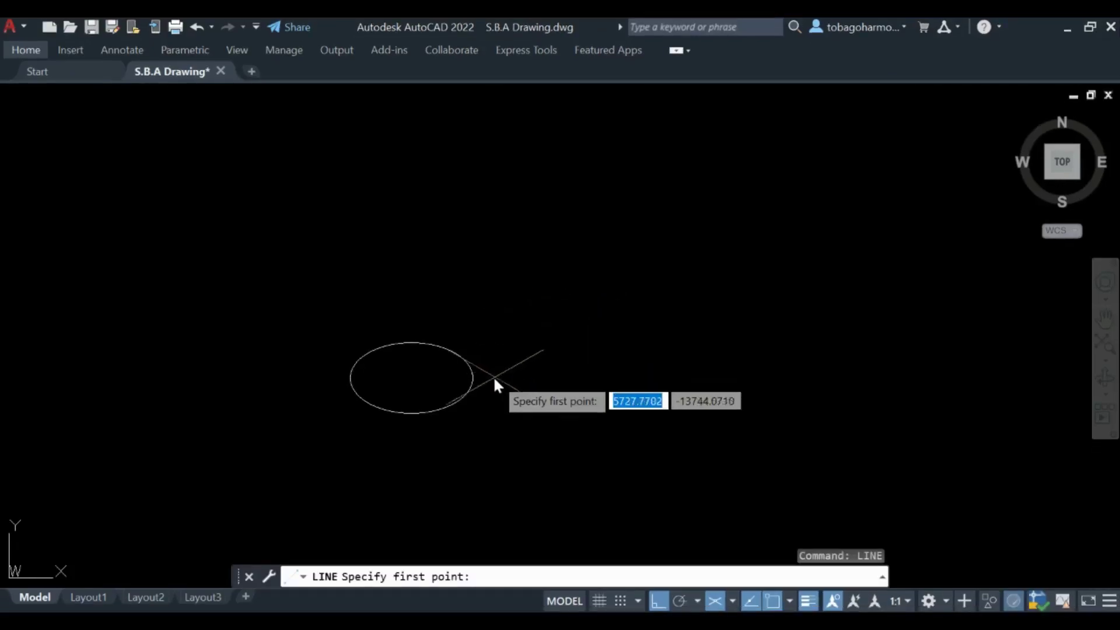
click(417, 375)
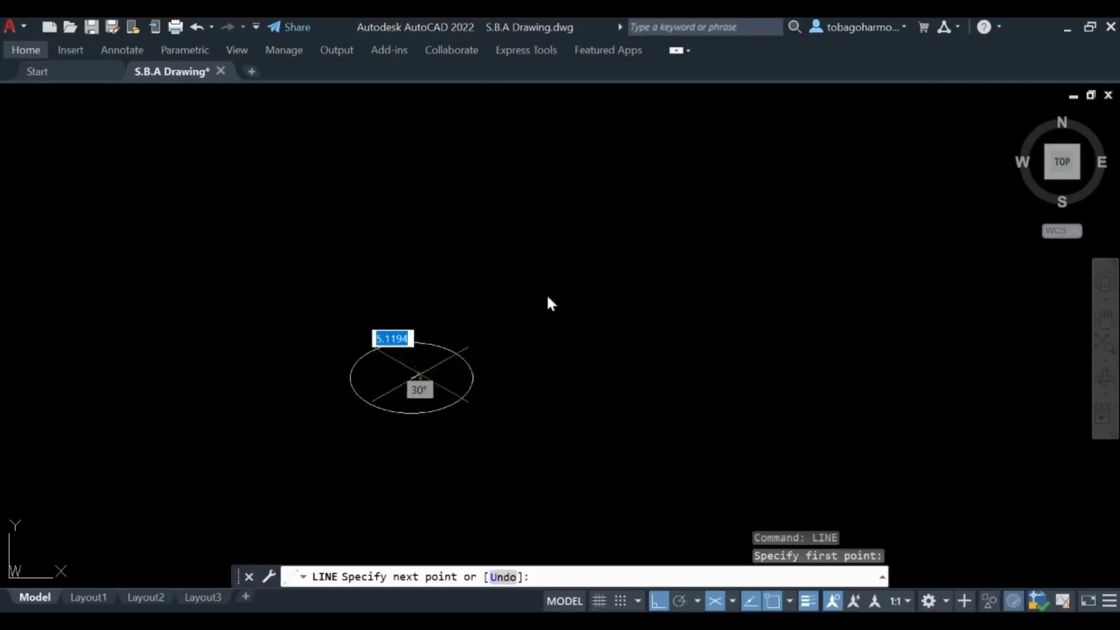
text(88)
key(Return)
key(Return)
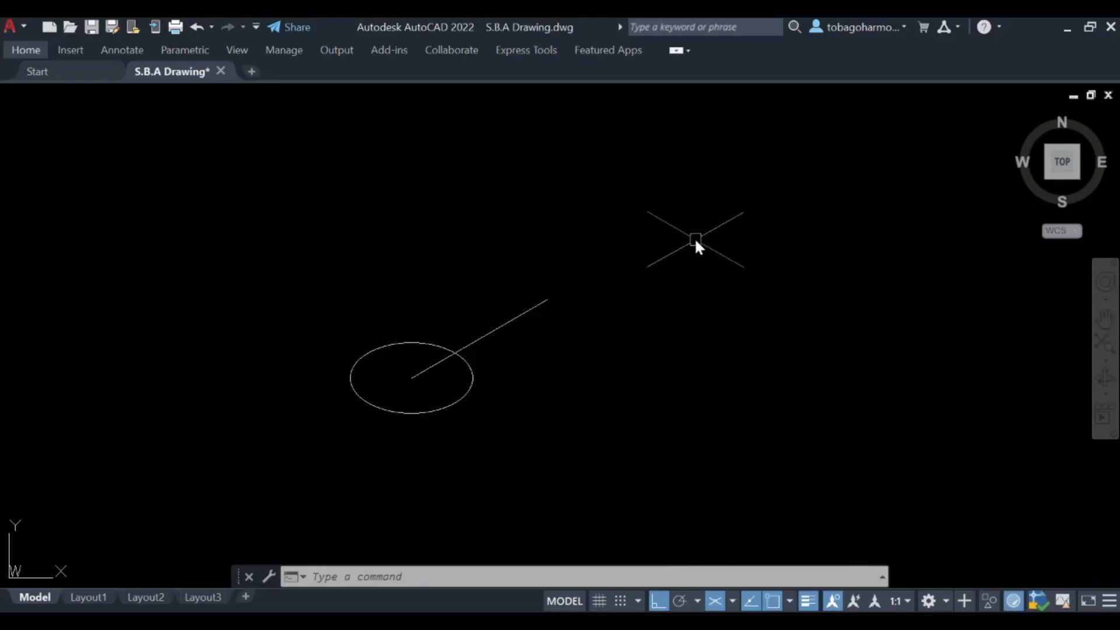
text(ellipse)
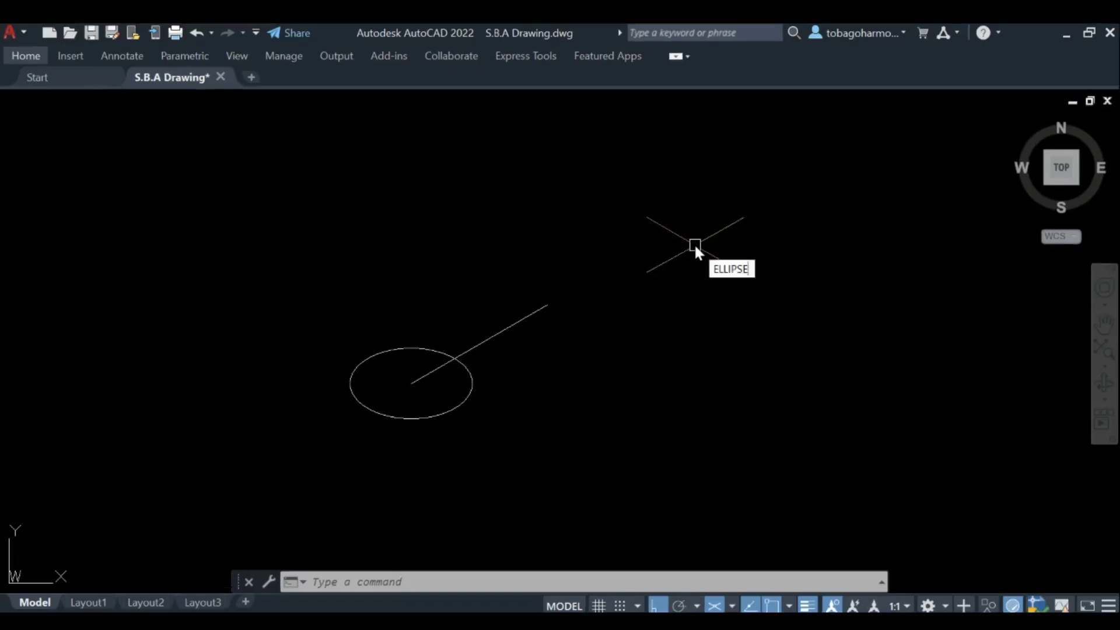
key(Return)
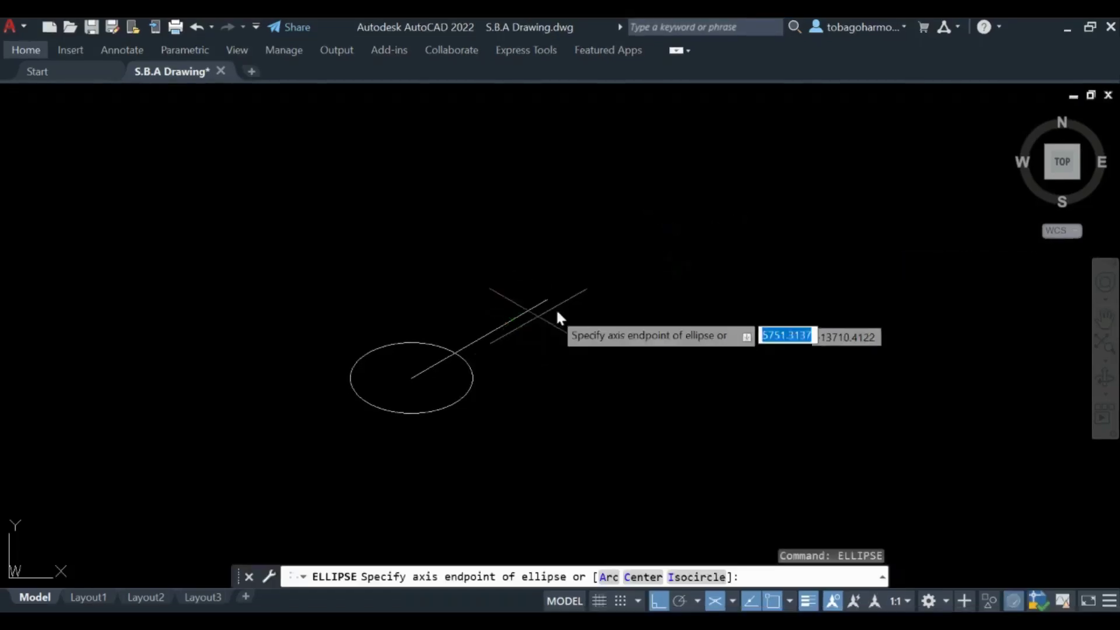
click(556, 303)
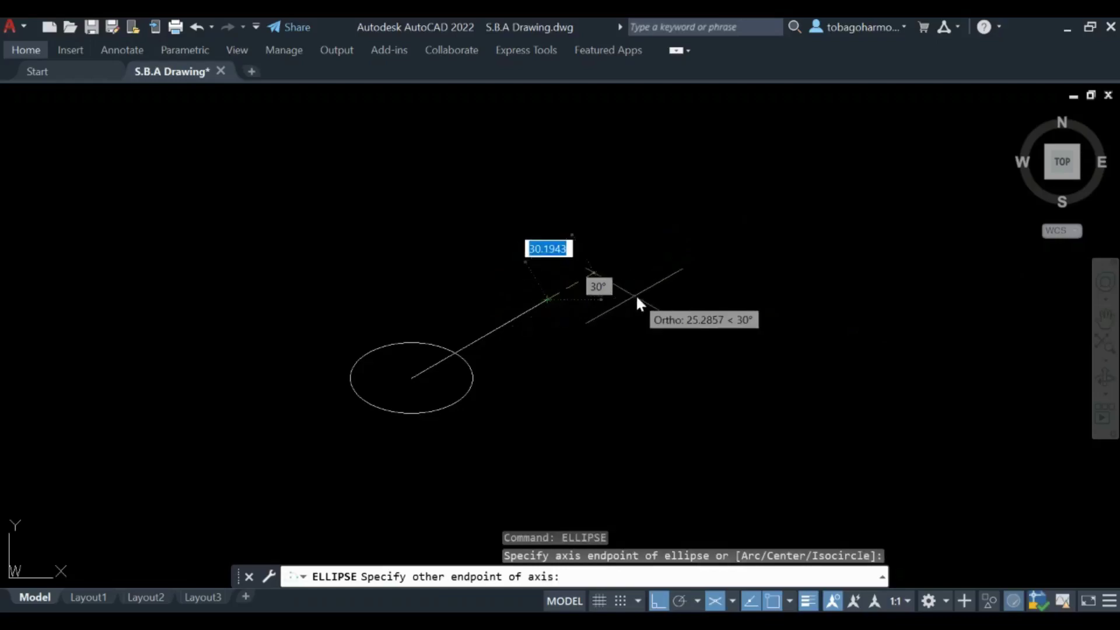
key(Escape)
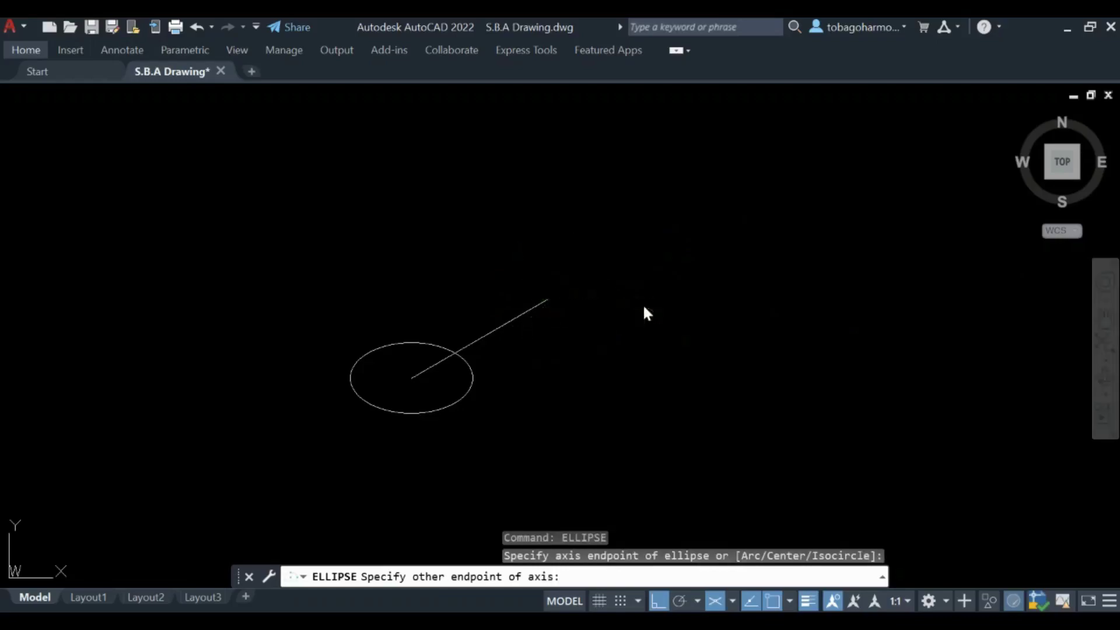
- Draw a second isocircle with a radius of 40 centred on the far end of the 88-unit line
key(Return)
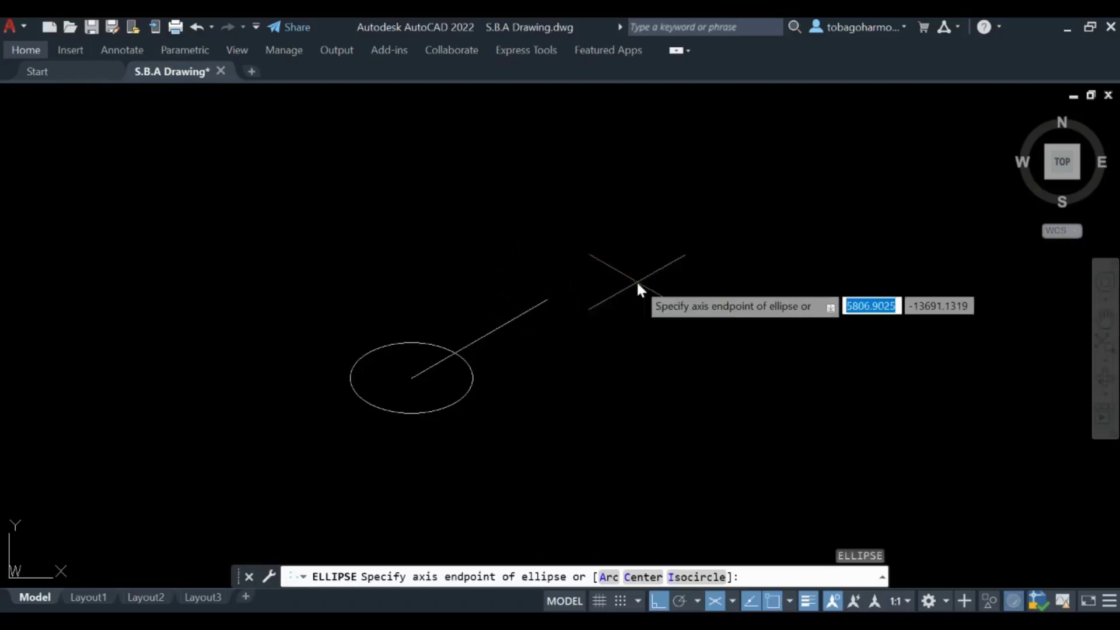
text(i)
key(Return)
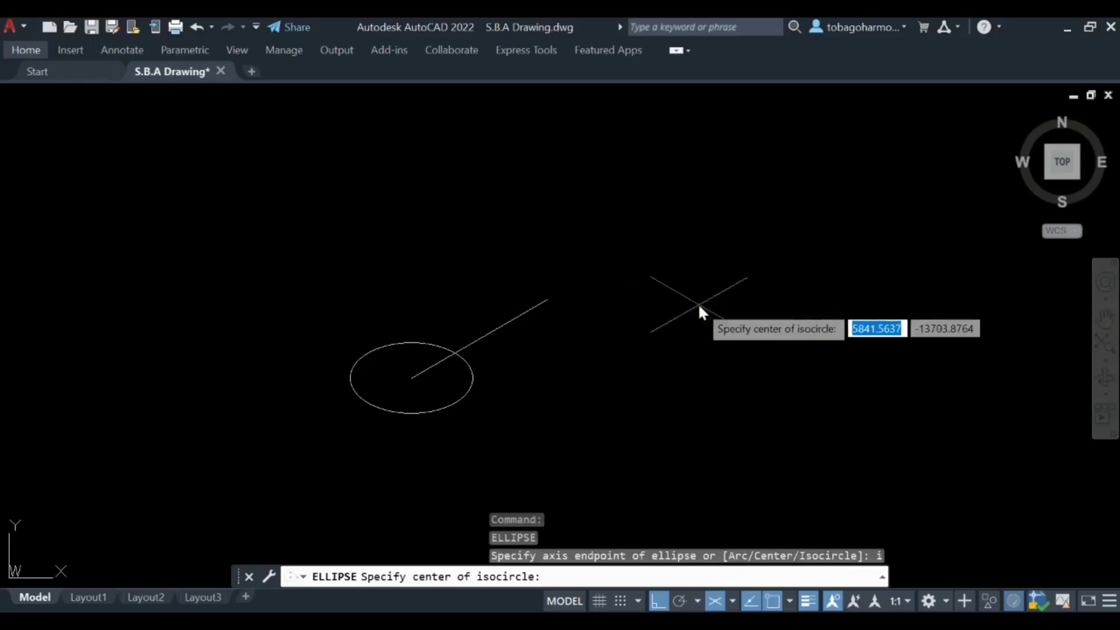
click(548, 301)
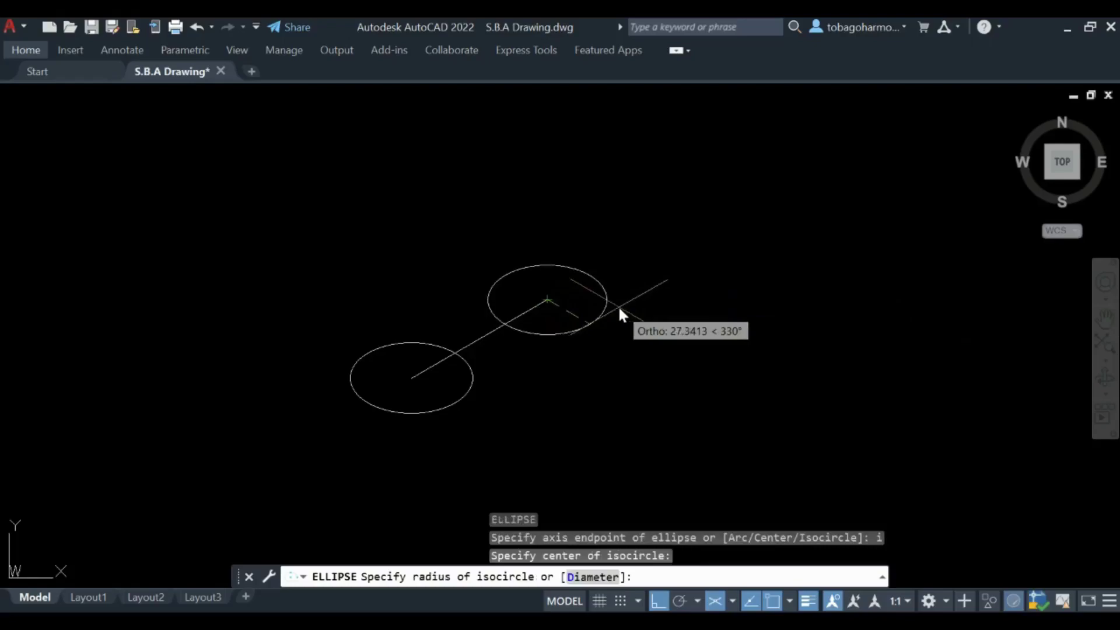
text(40)
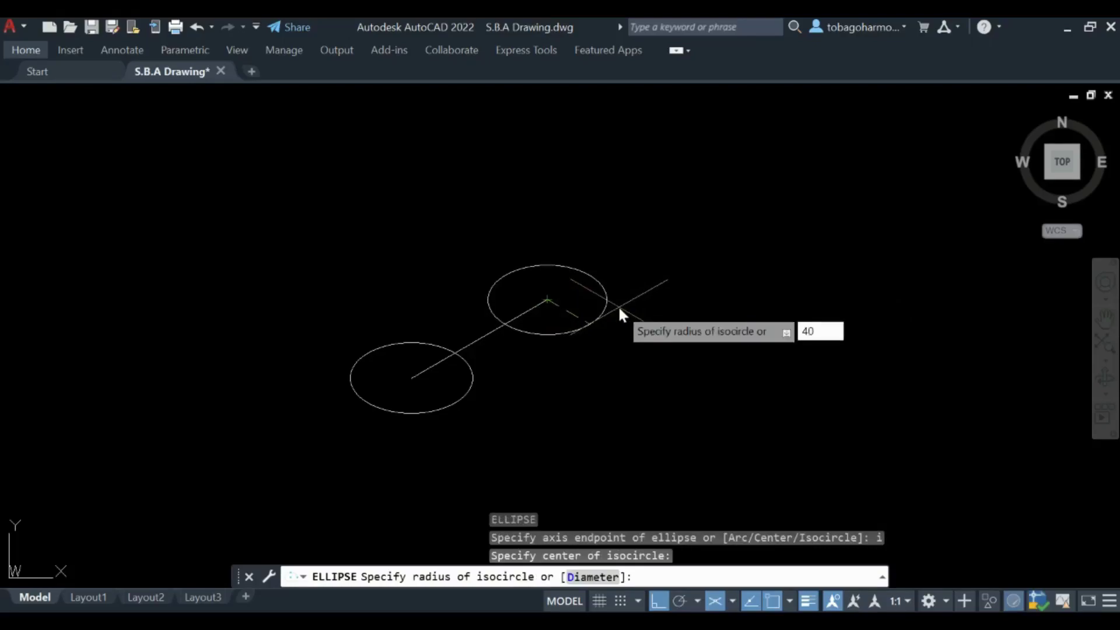
key(Return)
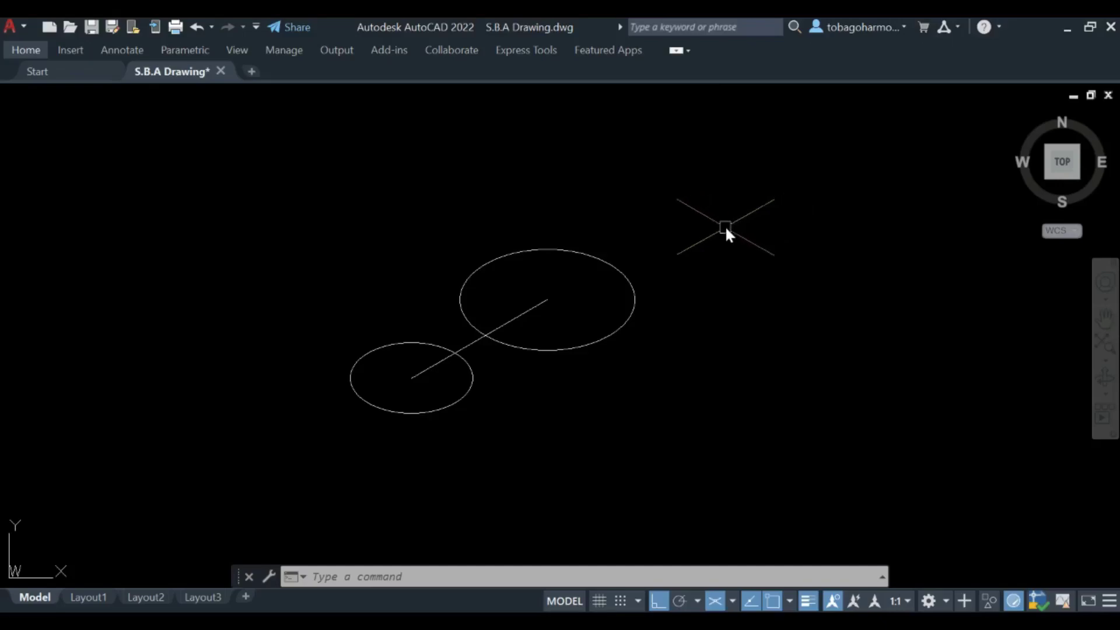
- Switch the isometric drafting plane to isoplane Right and leave nothing selected
click(250, 224)
click(777, 433)
click(733, 601)
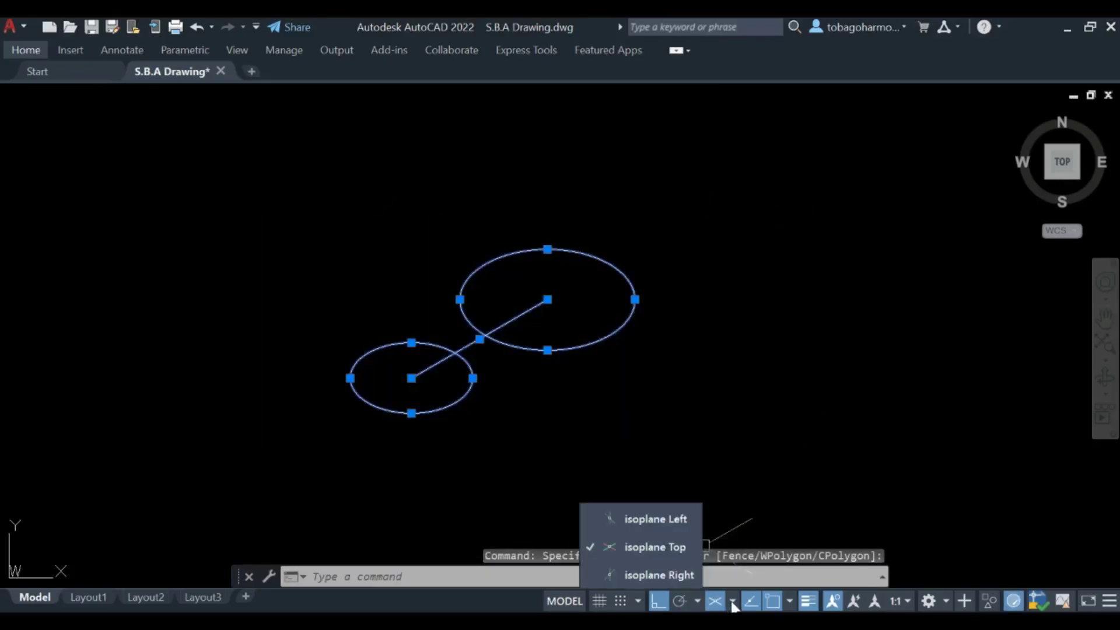
click(658, 575)
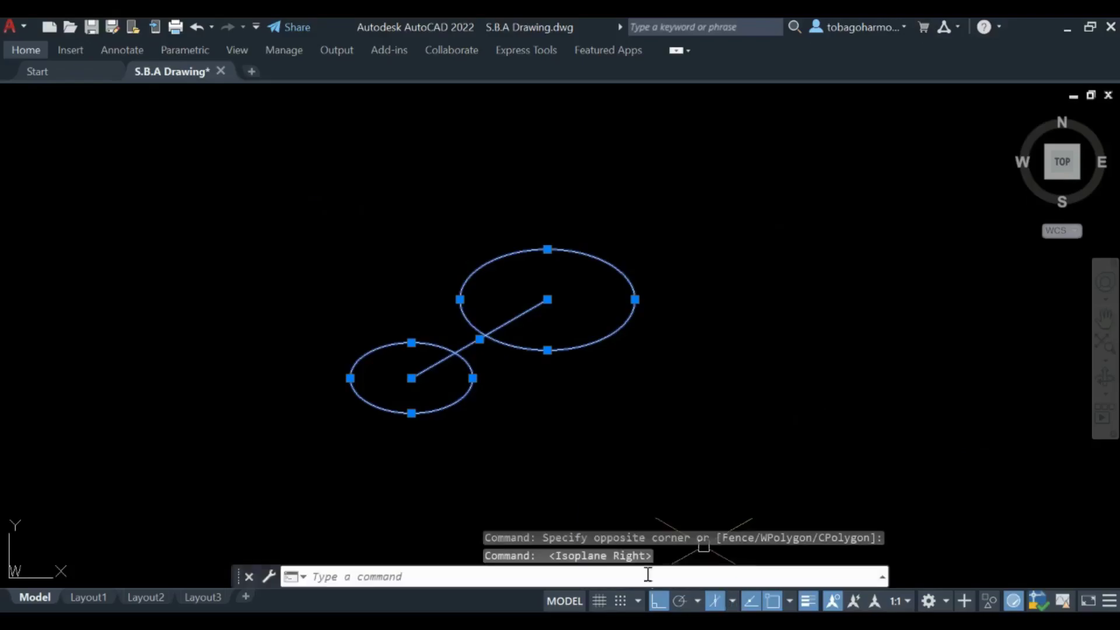
key(Escape)
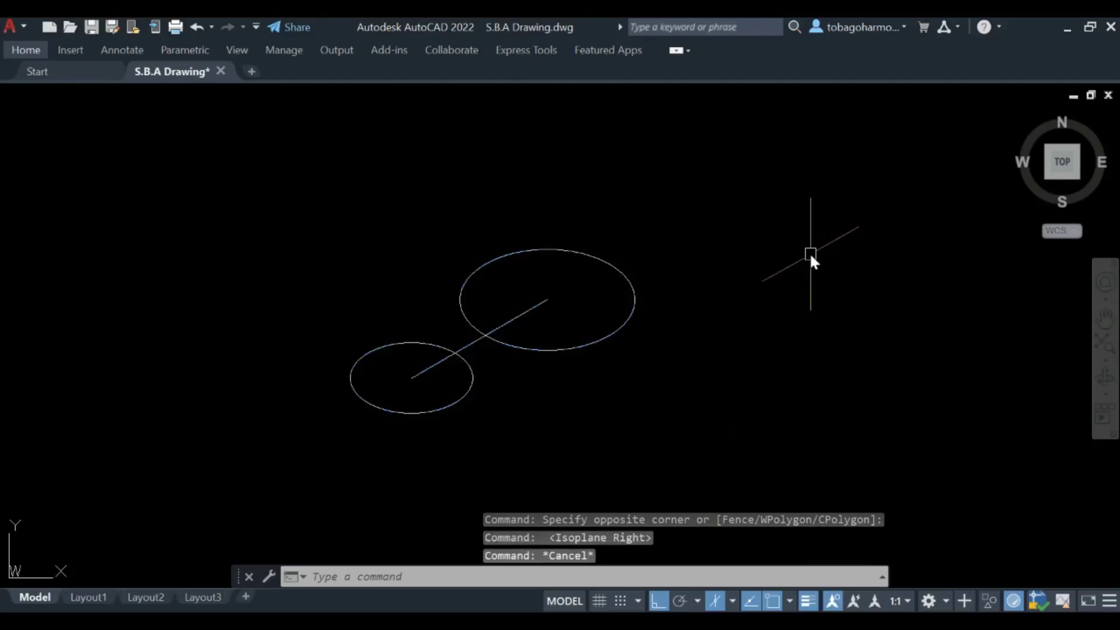
- Draw a vertical line 20 units upward from the centre of the small isocircle
text(line)
key(Return)
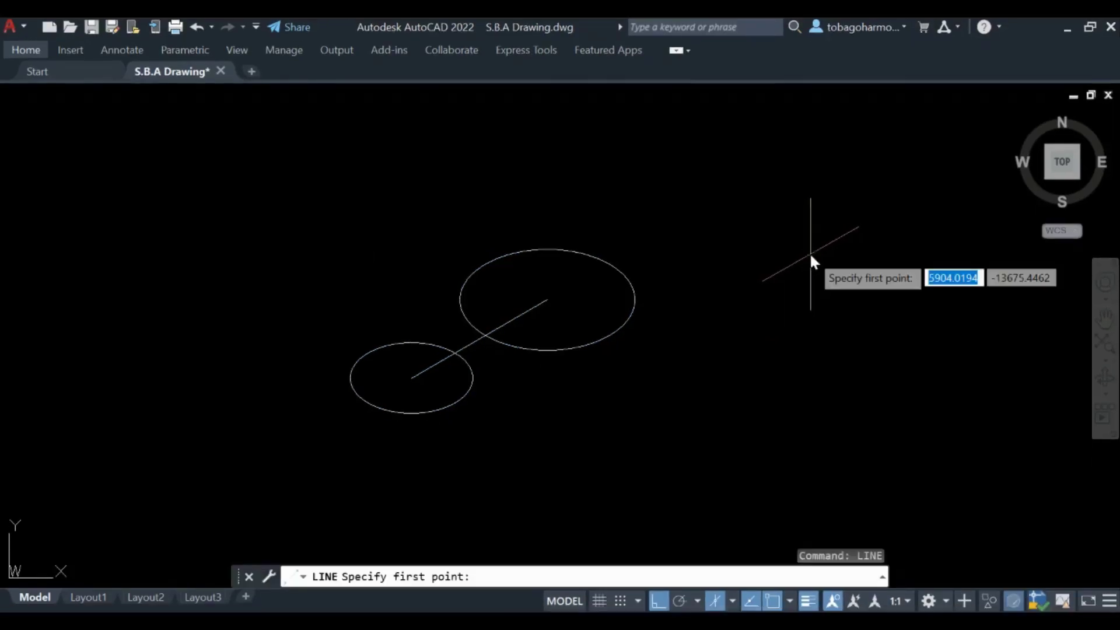
click(412, 378)
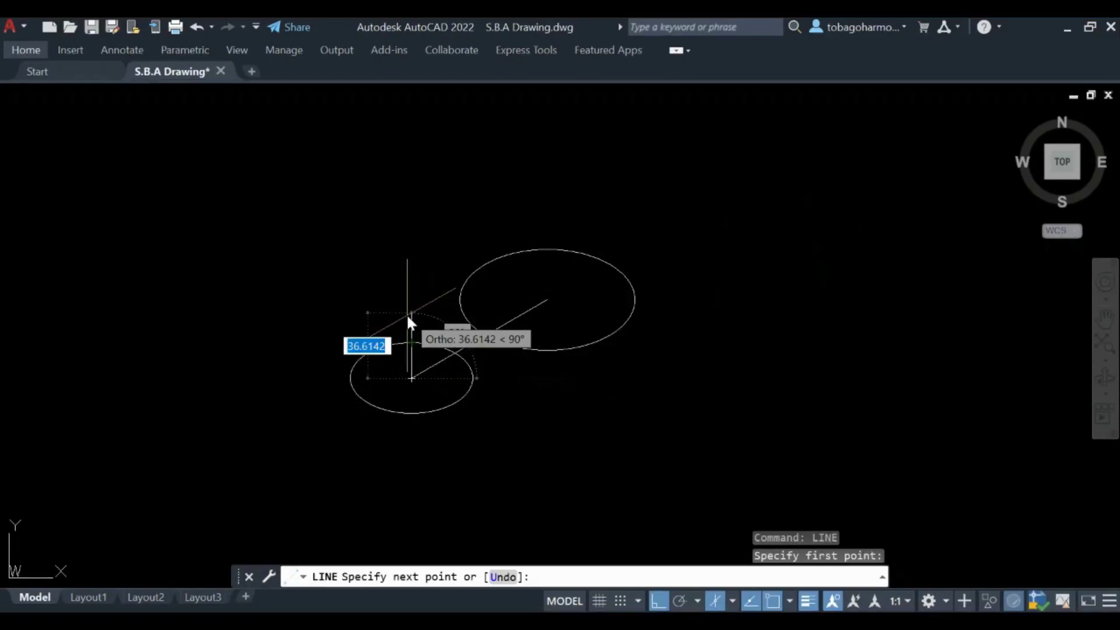
text(20)
key(Return)
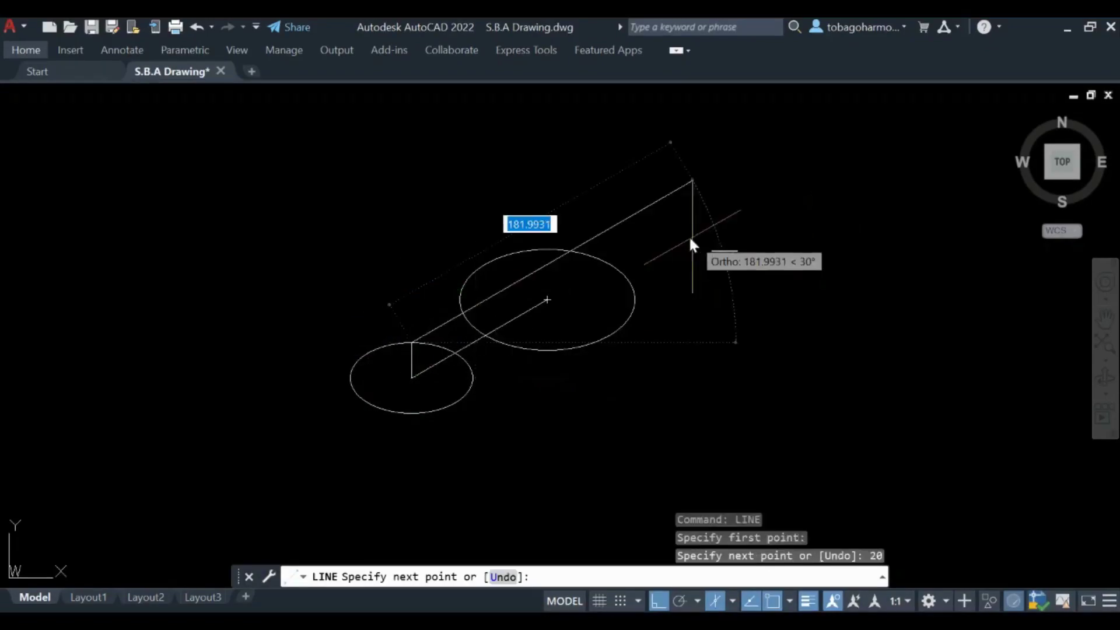
key(Return)
- Copy both isocircles and their connecting line from the bottom to the top end of the 20-unit vertical line
click(263, 215)
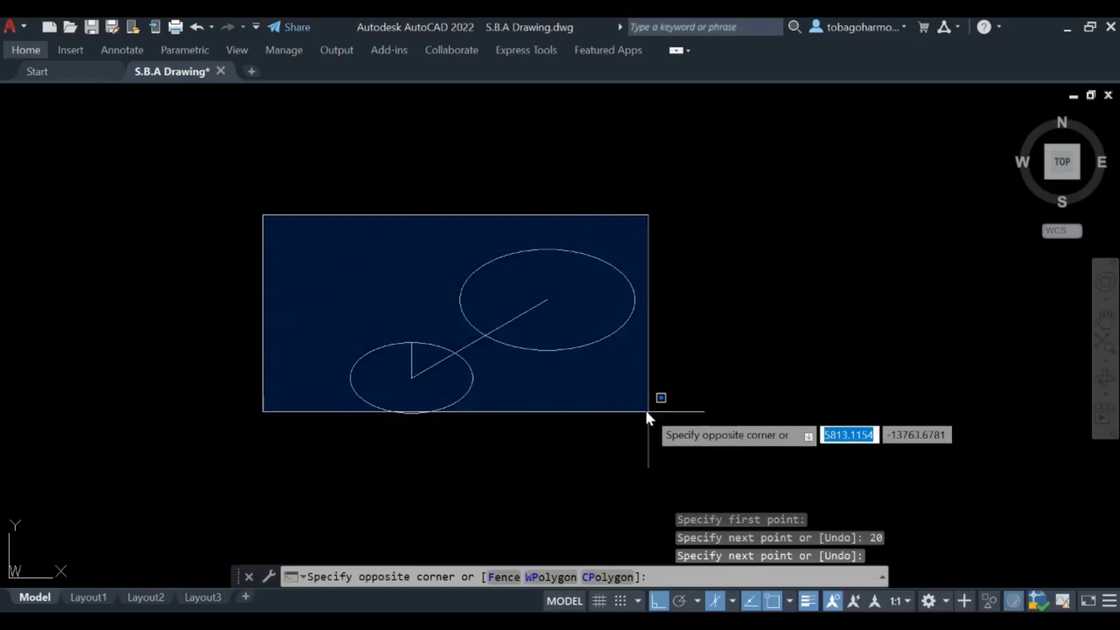
key(Escape)
click(361, 350)
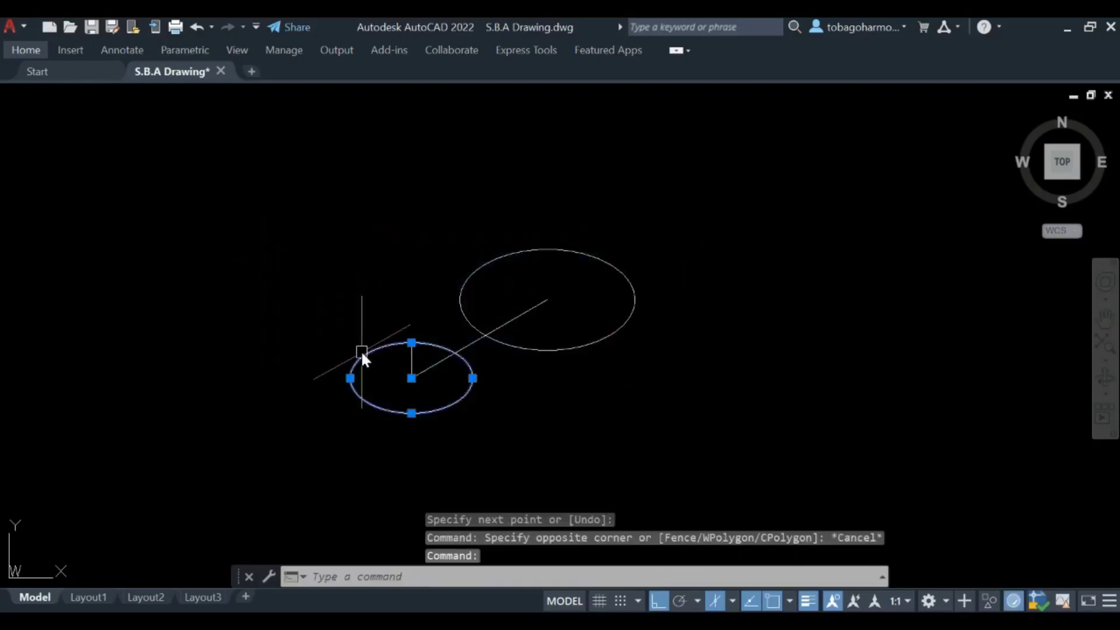
click(470, 344)
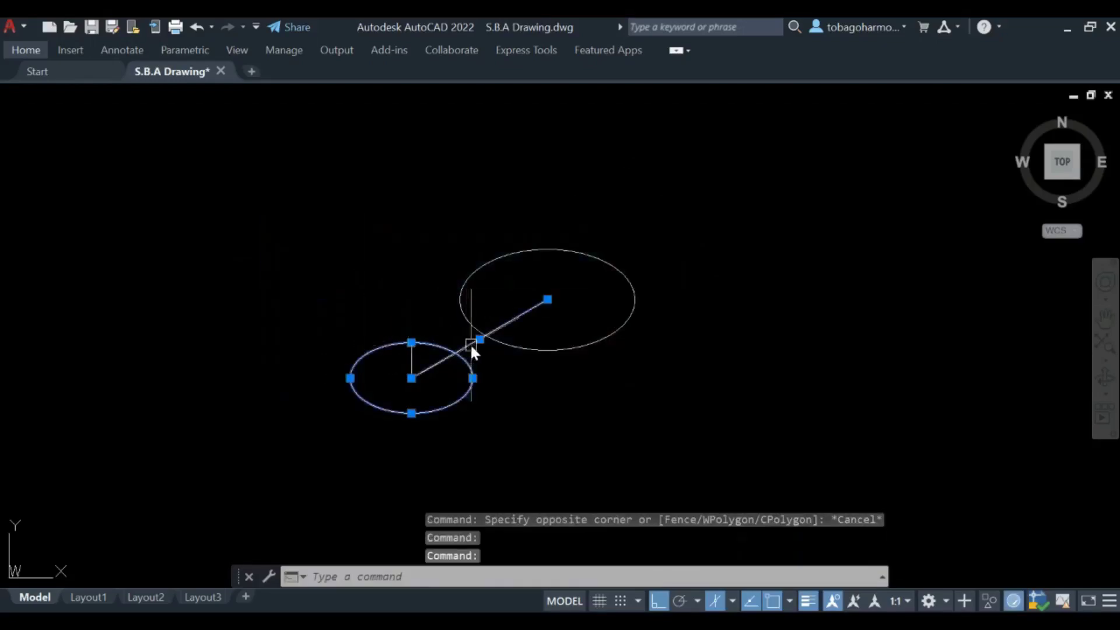
click(511, 341)
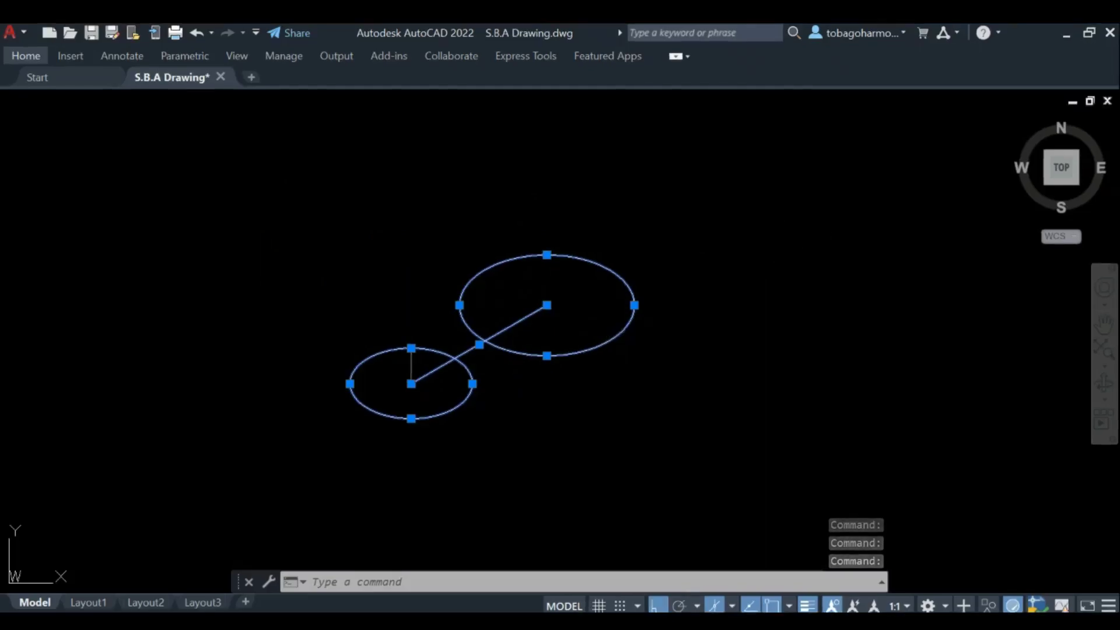
text(co)
key(Return)
click(412, 378)
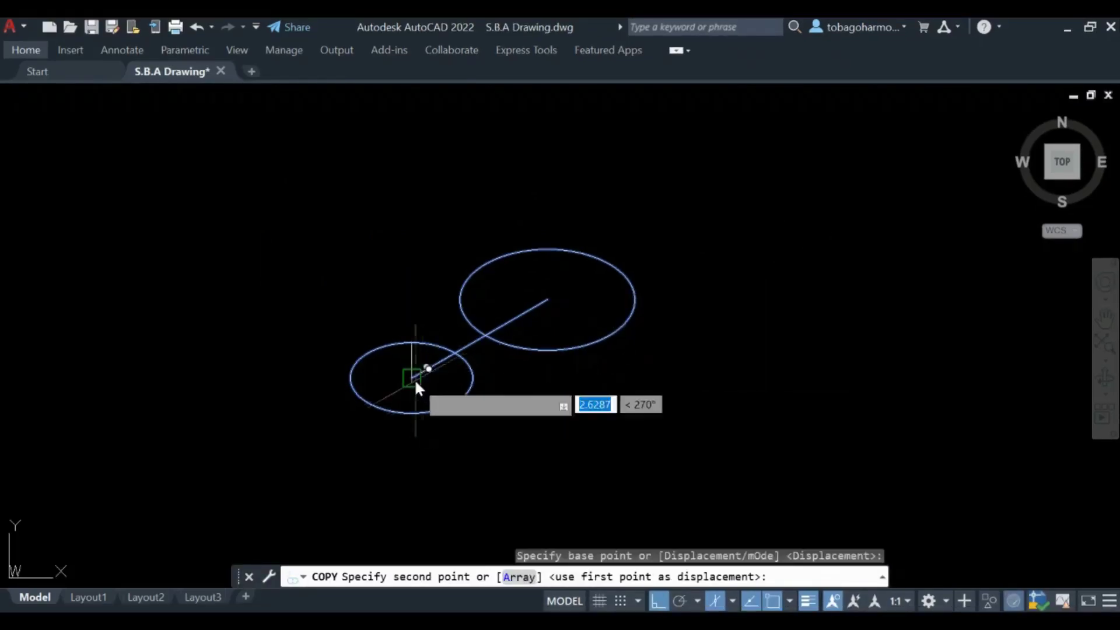
click(410, 347)
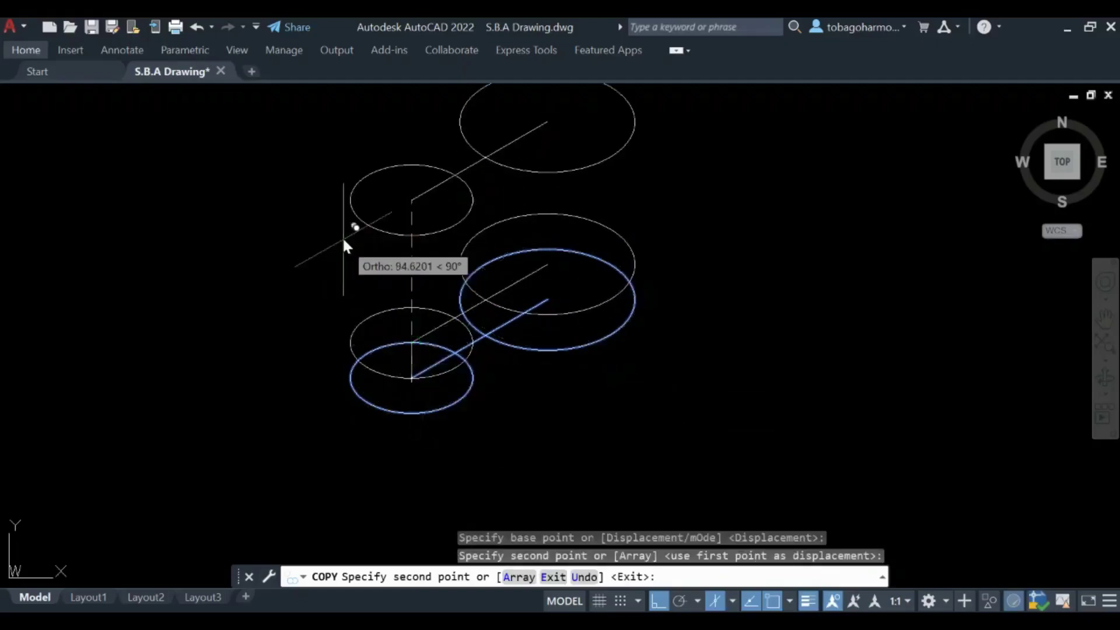
key(Return)
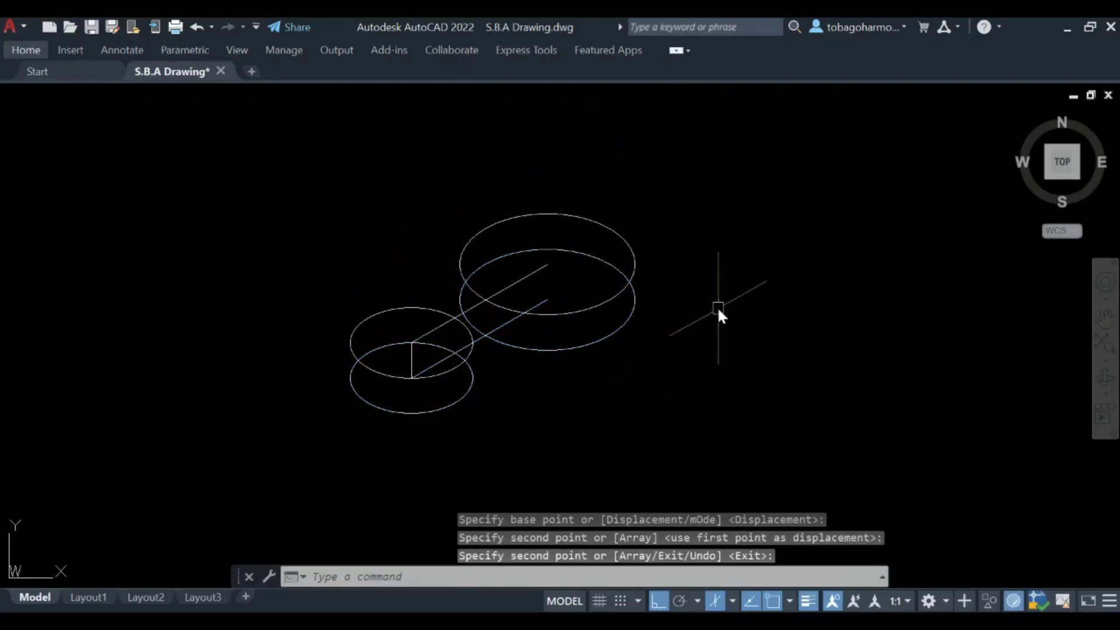
- Trim the hidden arcs of the lower large and small isocircles that fall inside the upper ones
scroll(613, 297, up, 2)
mouse_move(625, 279)
middle_down()
mouse_move(655, 300)
mouse_move(636, 339)
middle_up()
text(tri)
key(Return)
click(611, 318)
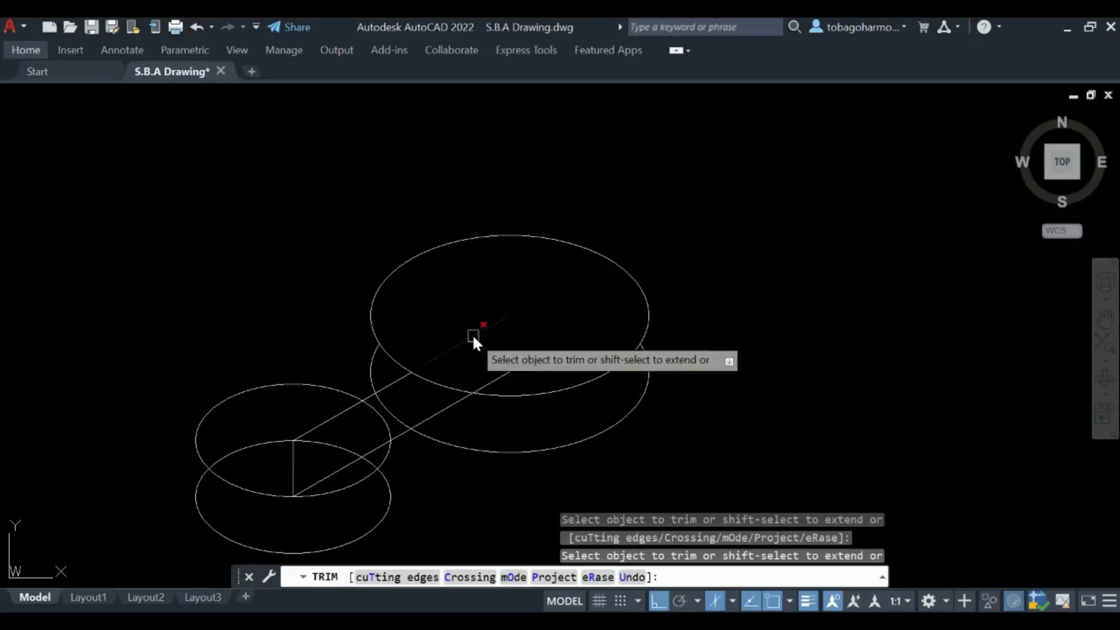
click(244, 451)
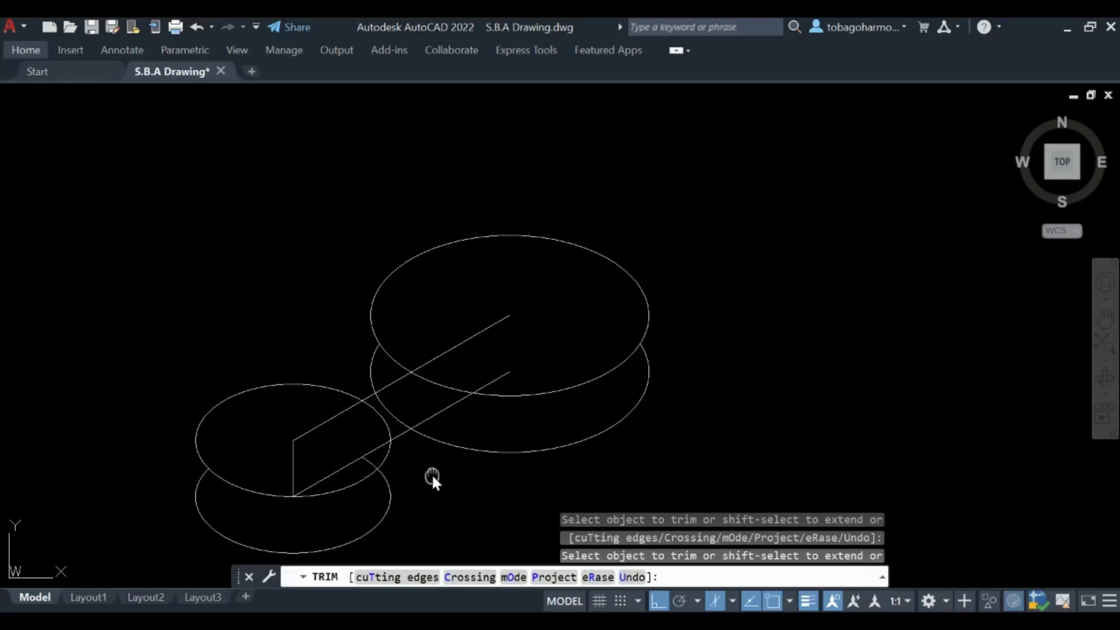
scroll(339, 365, up, 2)
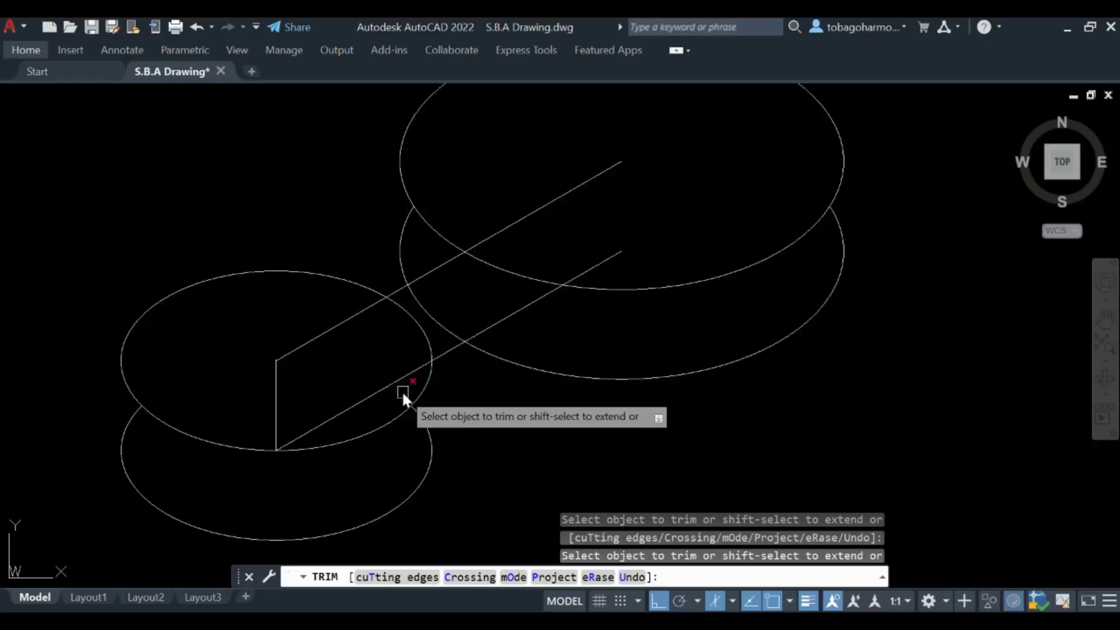
scroll(500, 381, down, 2)
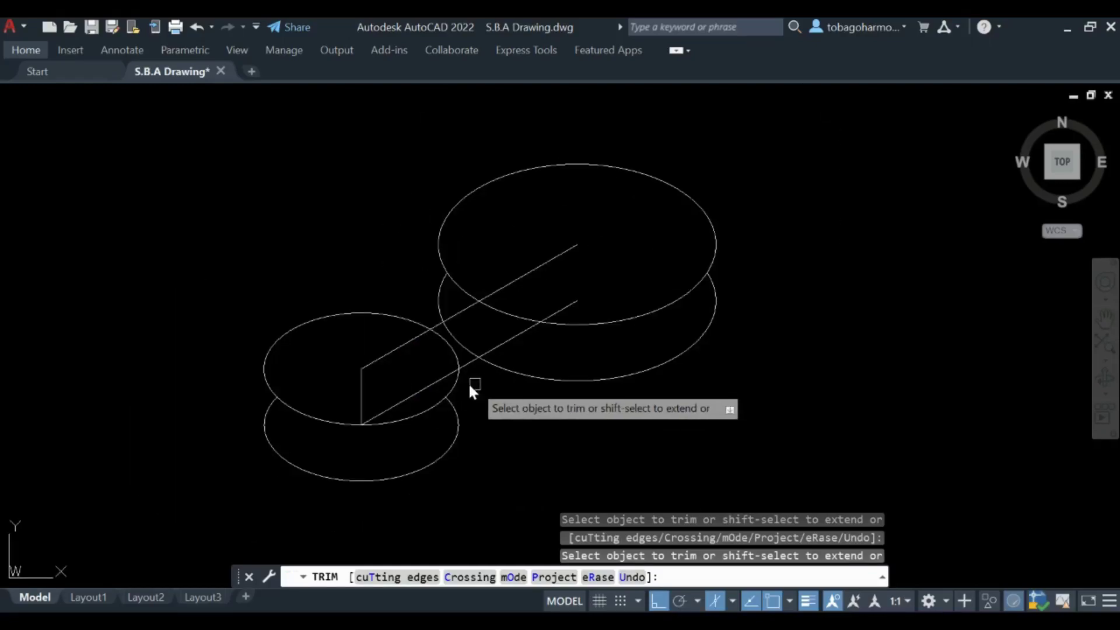
- Trim away every segment of the lower line connecting the two isocircle centres
click(410, 396)
scroll(472, 366, up, 4)
click(445, 362)
click(493, 334)
click(660, 236)
scroll(670, 239, down, 4)
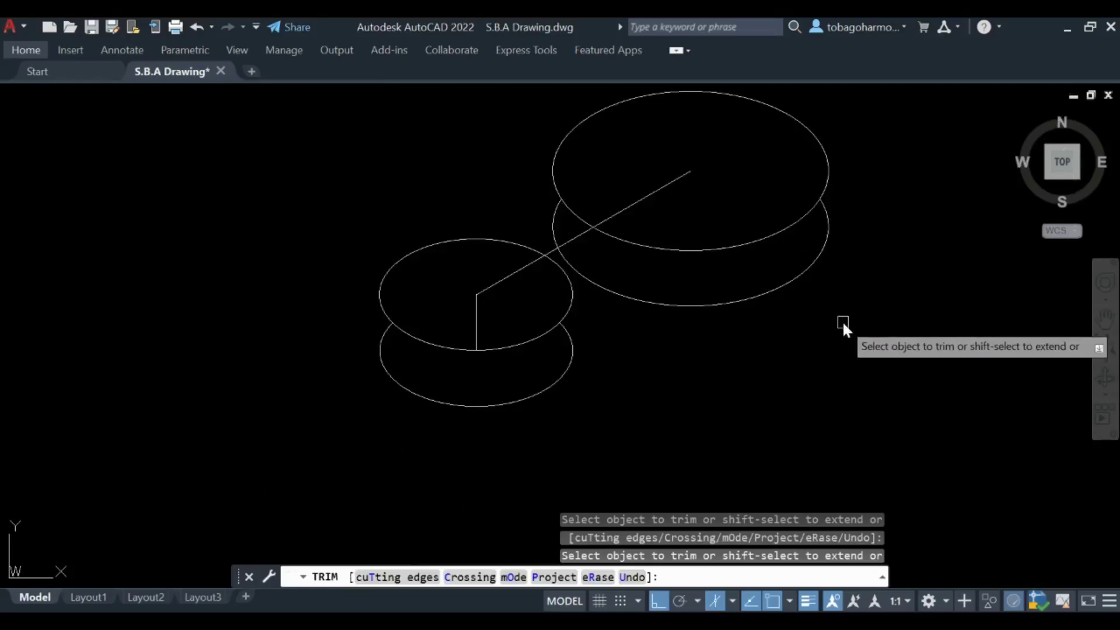
- Draw a vertical line 60 units upward from the centre of the upper small isocircle
key(Return)
scroll(753, 312, down, 2)
scroll(752, 312, down, 1)
scroll(751, 311, up, 1)
middle_drag(751, 311, 534, 385)
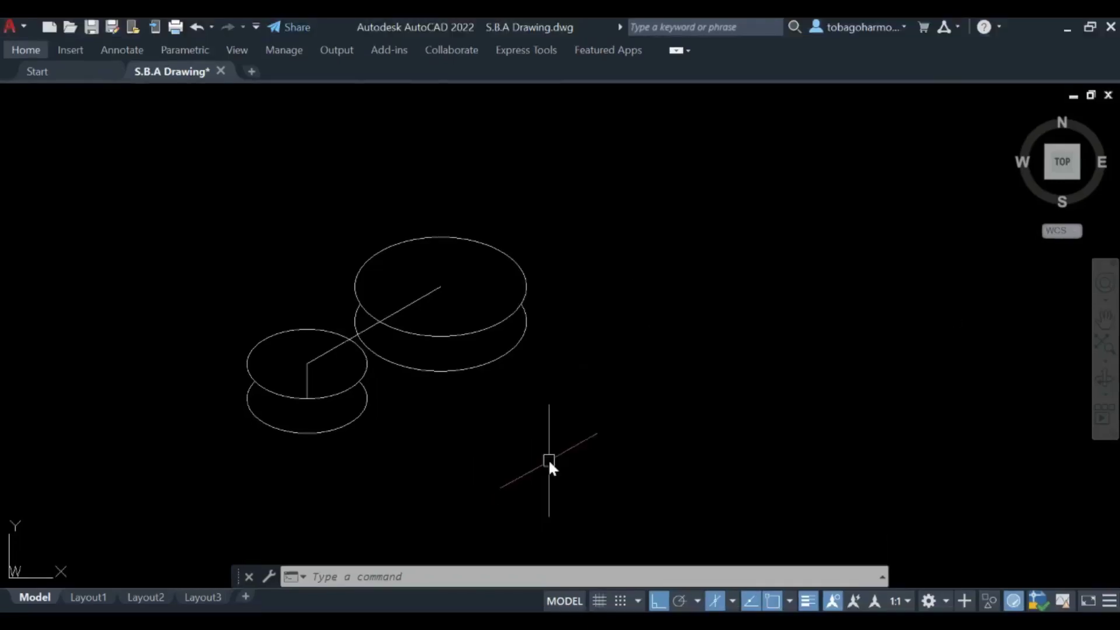
text(lin)
key(Return)
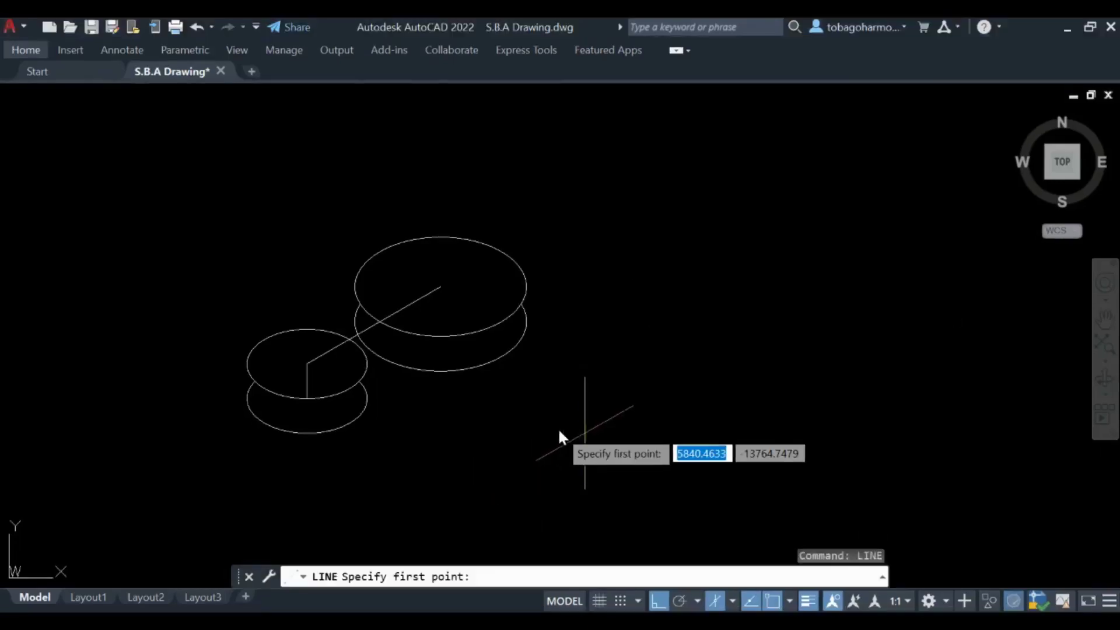
click(307, 363)
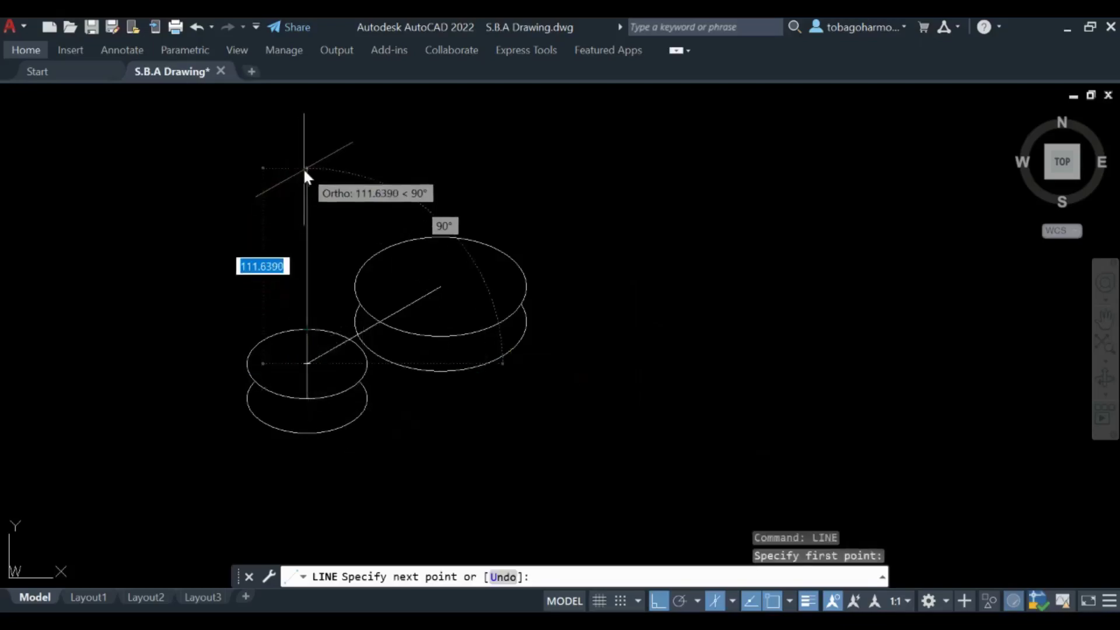
text(60)
key(Return)
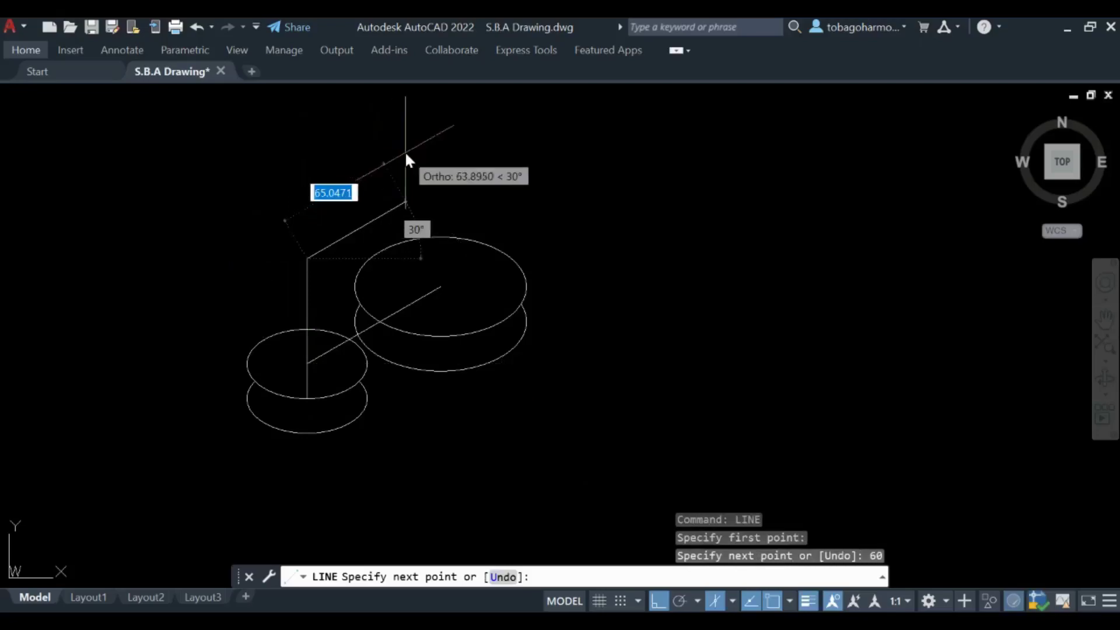
key(Return)
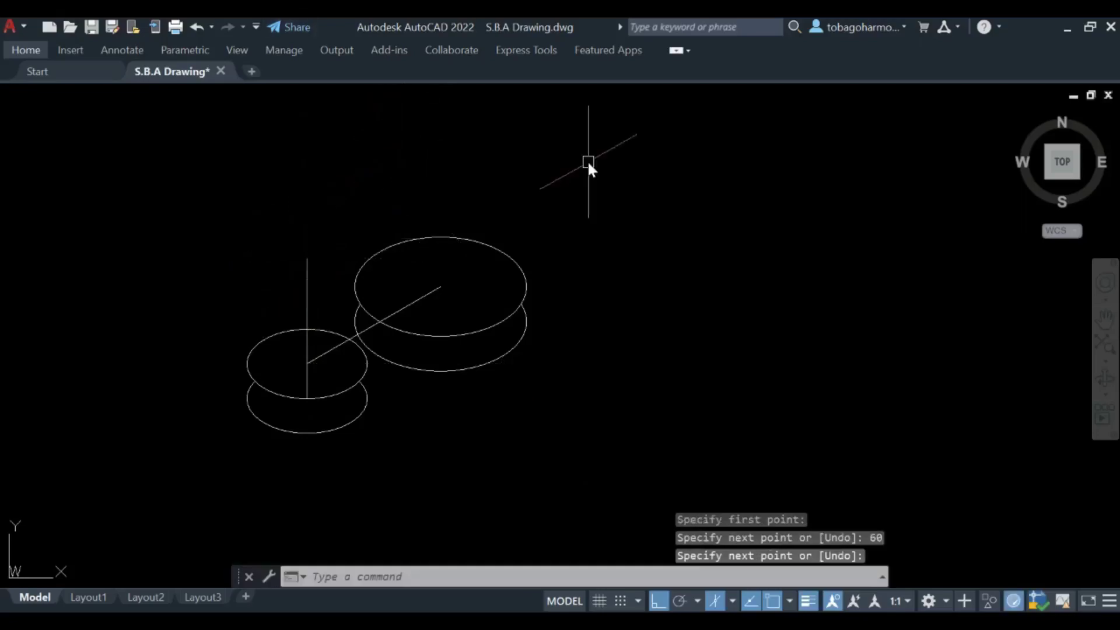
- Draw a vertical line 60 units upward from the centre of the upper large isocircle
key(Return)
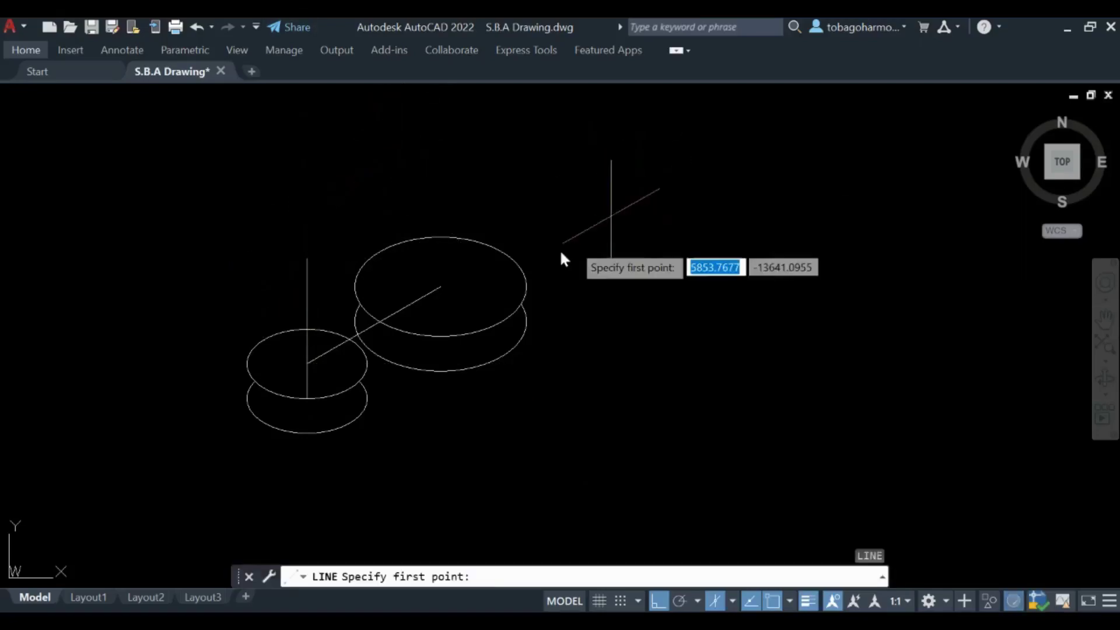
click(440, 289)
text(60)
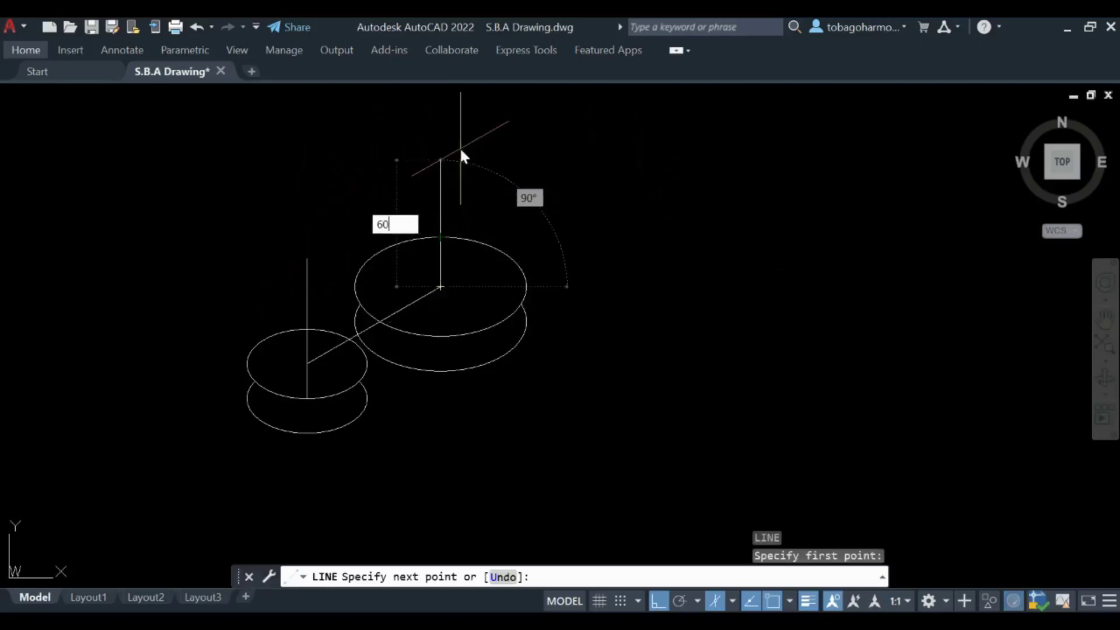
key(Return)
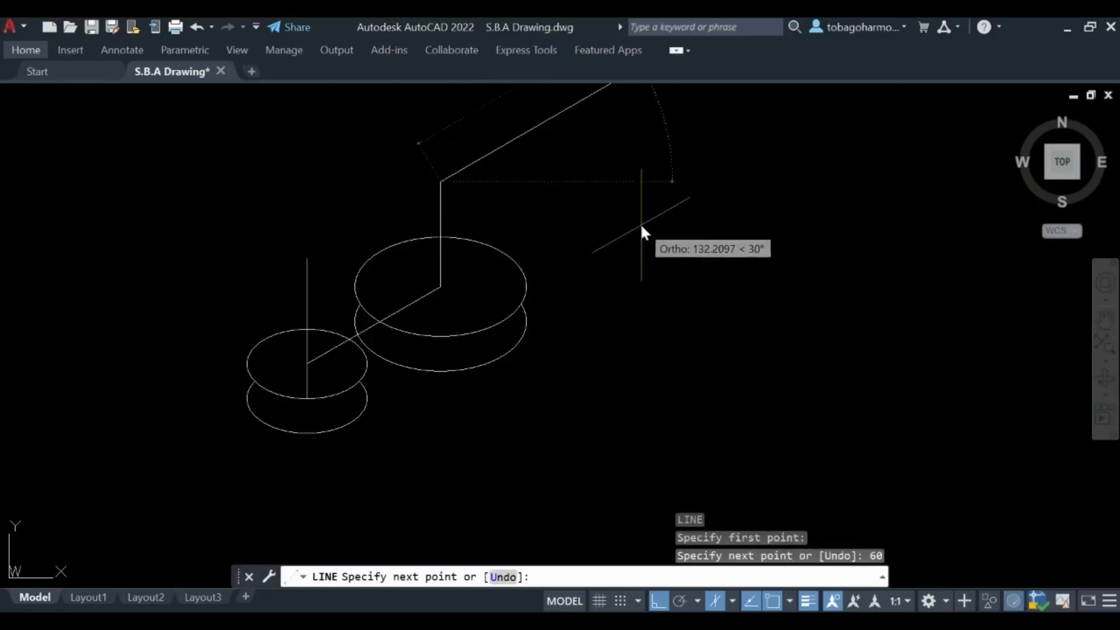
key(Return)
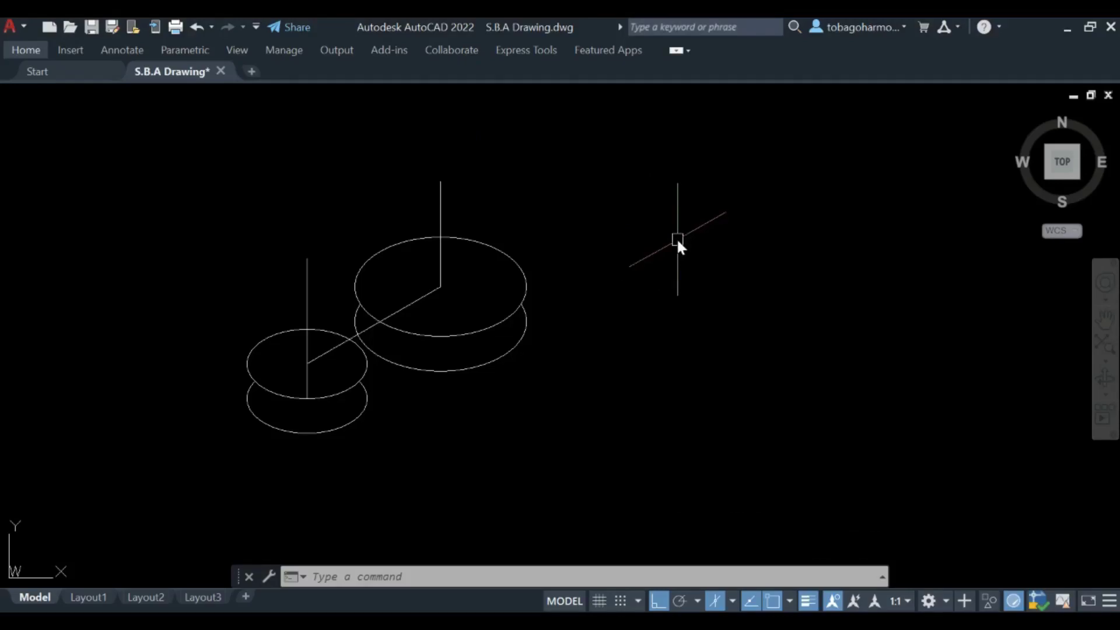
text(ellipse)
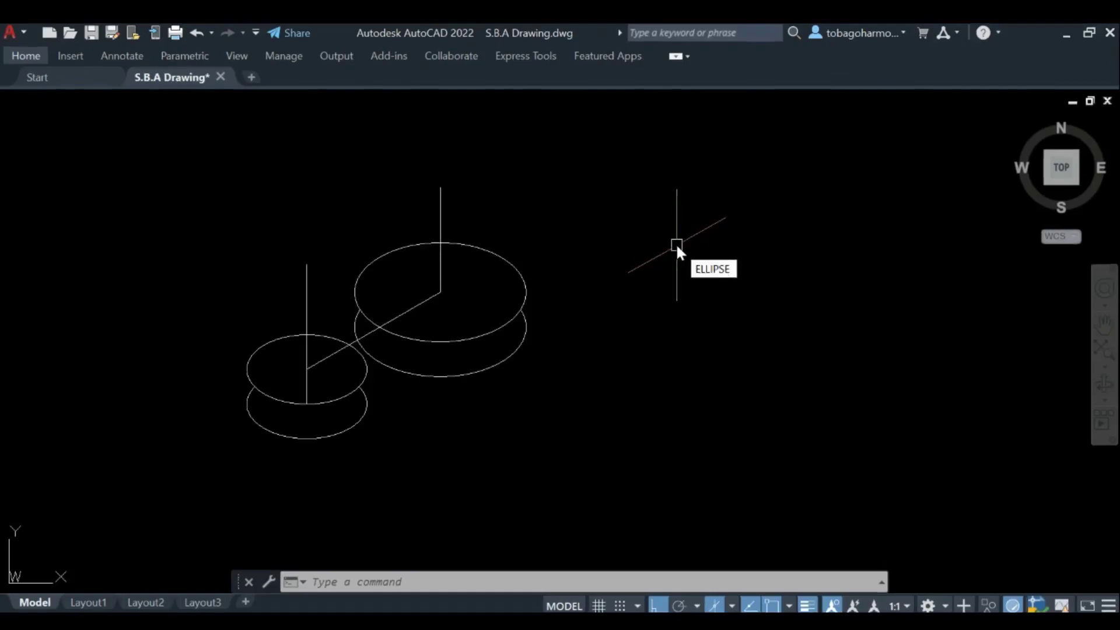
key(Return)
text(i)
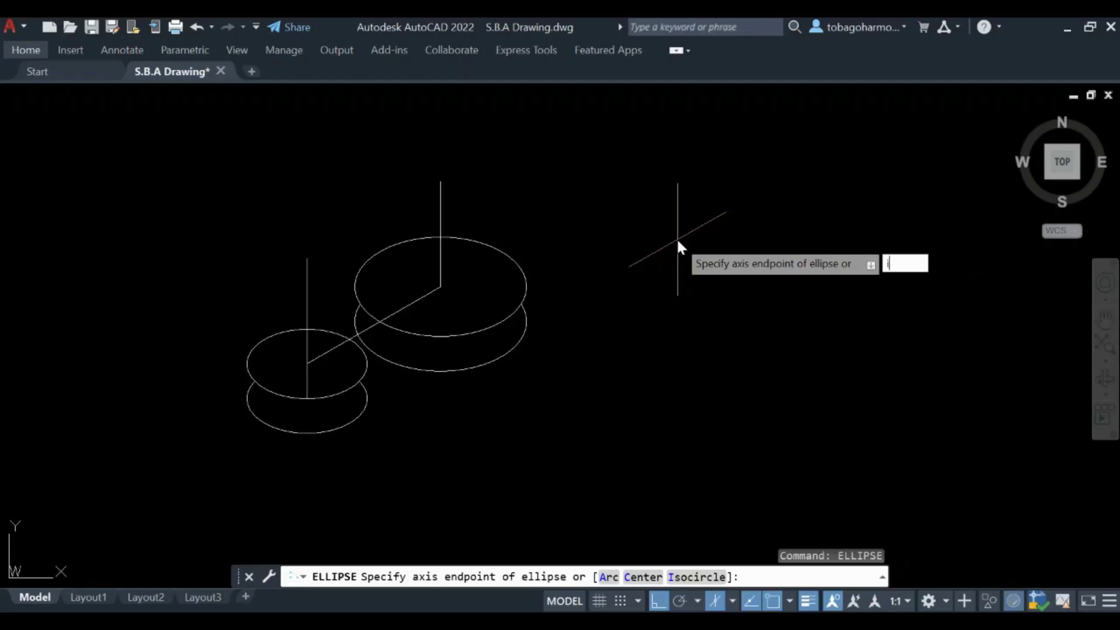
key(Return)
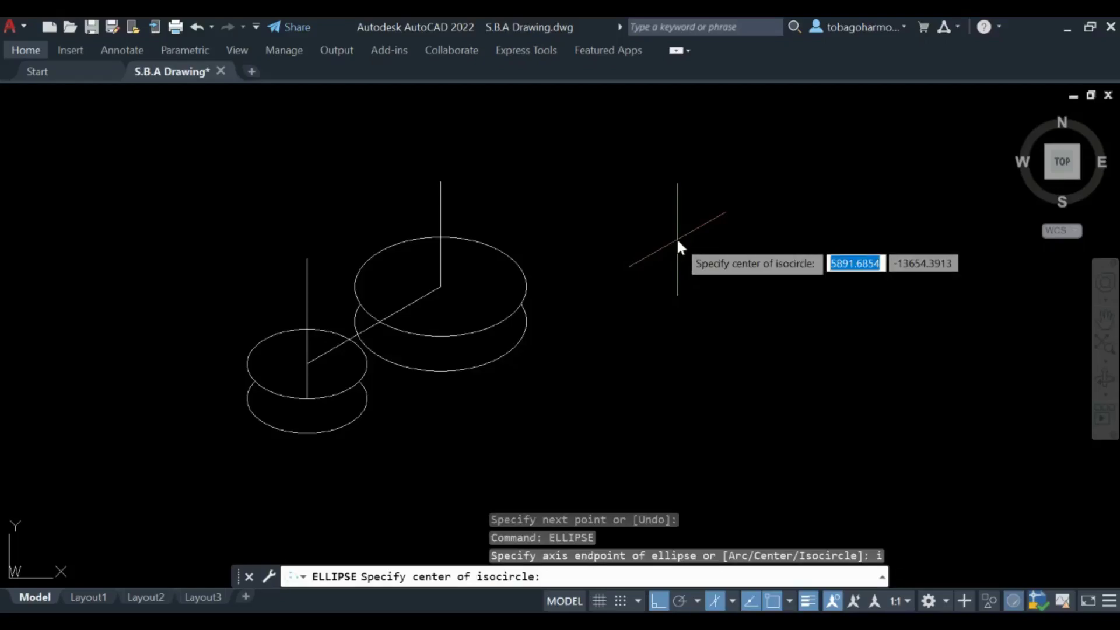
click(308, 258)
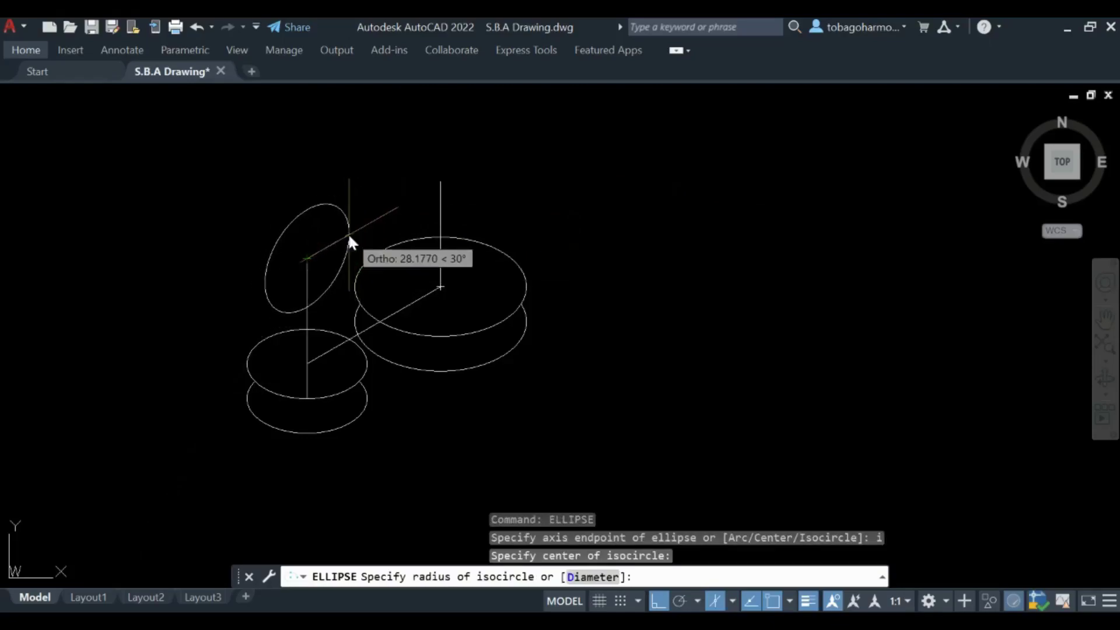
key(Escape)
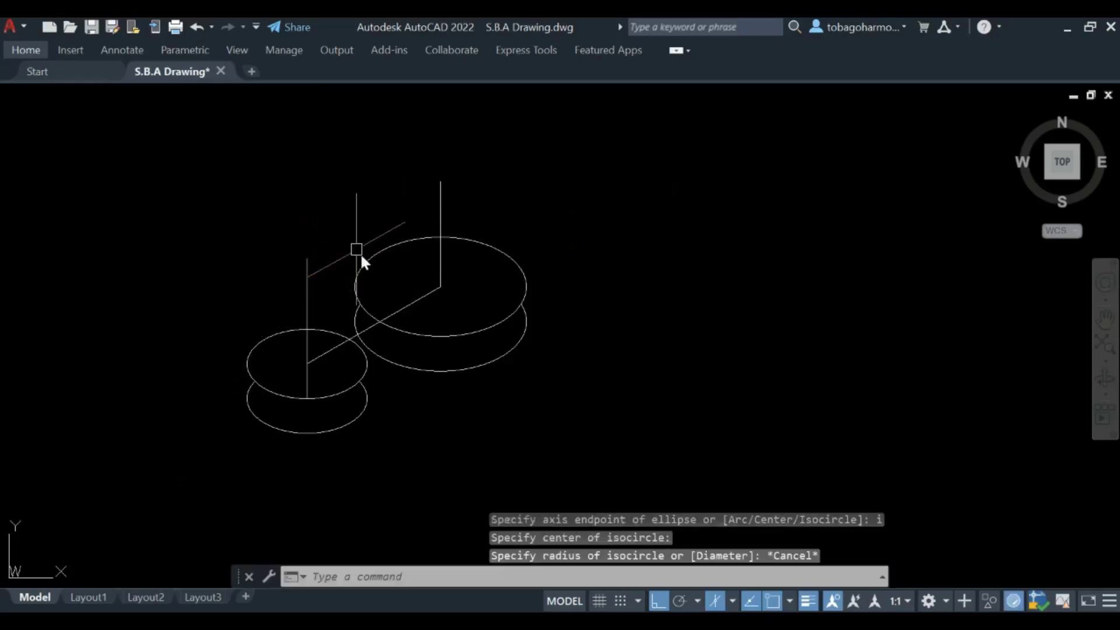
- Switch to Isoplane Top and draw an isocircle of radius 18 centred on the upper end of the small isocircle's 60-unit line
click(733, 601)
click(655, 547)
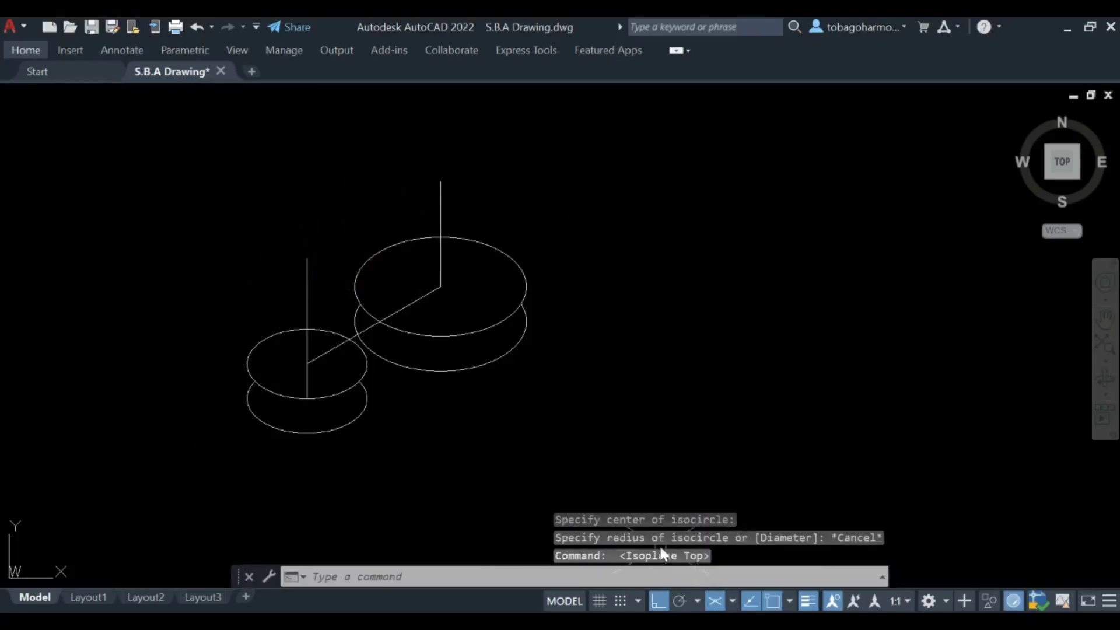
text(ellipse)
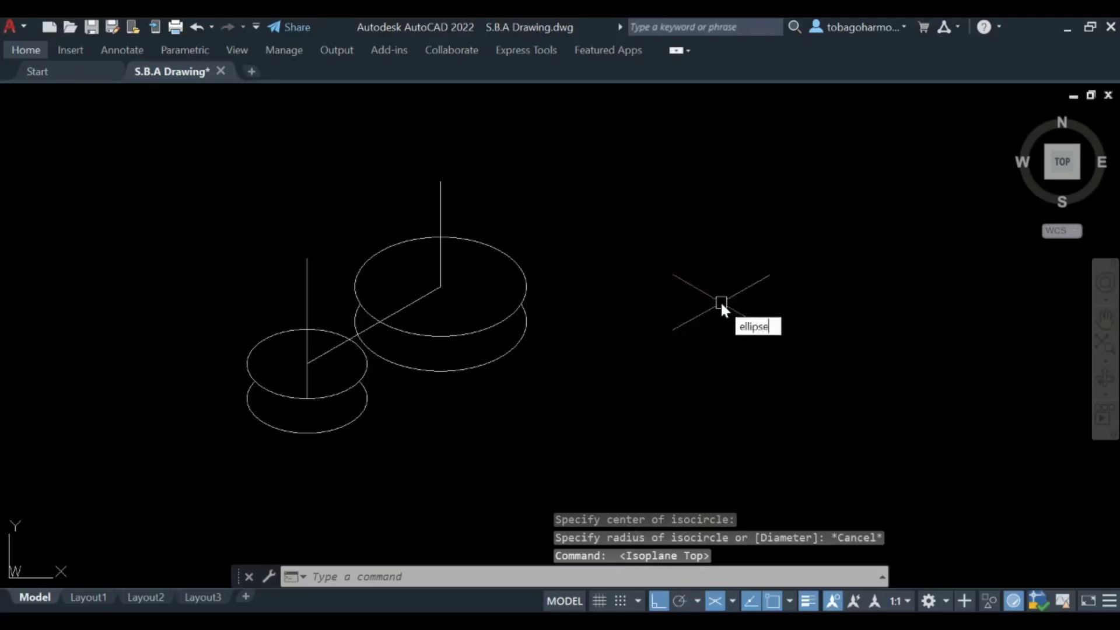
key(Return)
text(i)
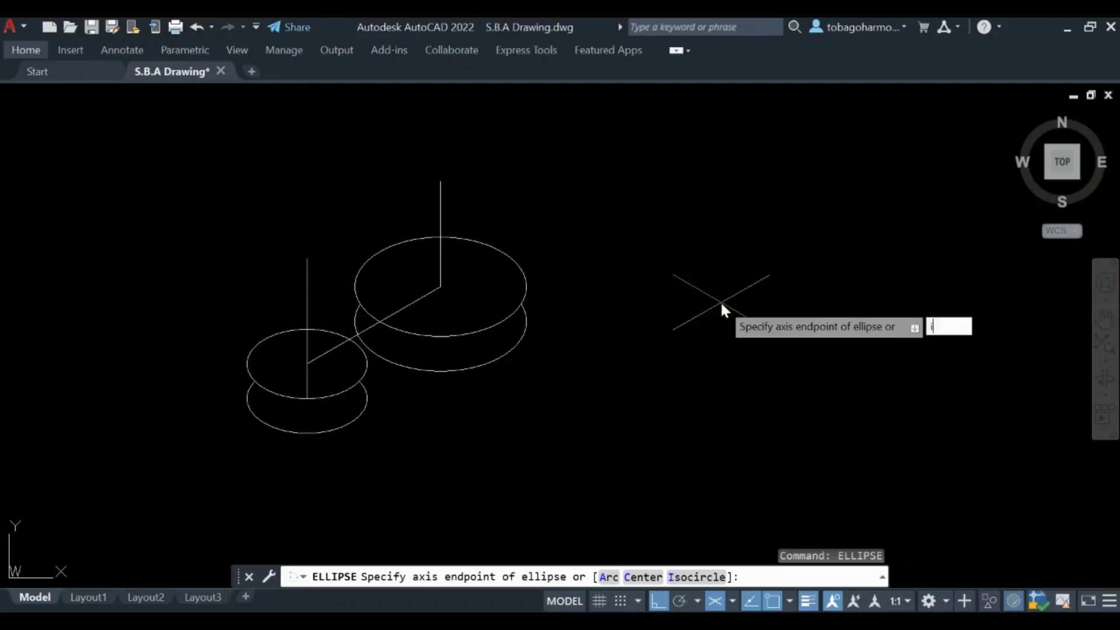
key(Return)
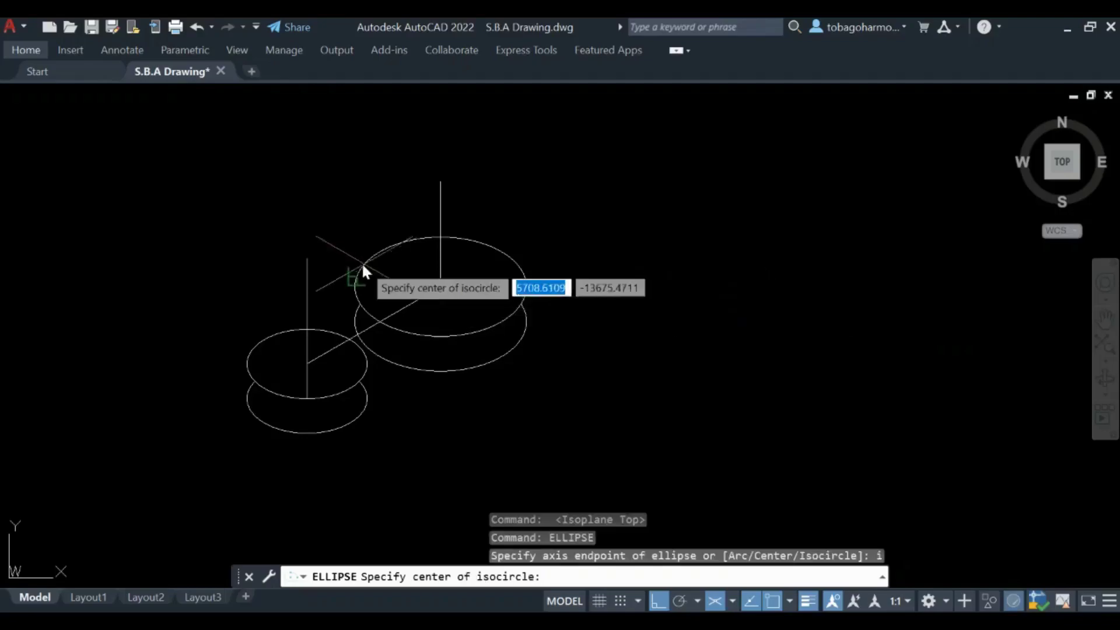
click(309, 259)
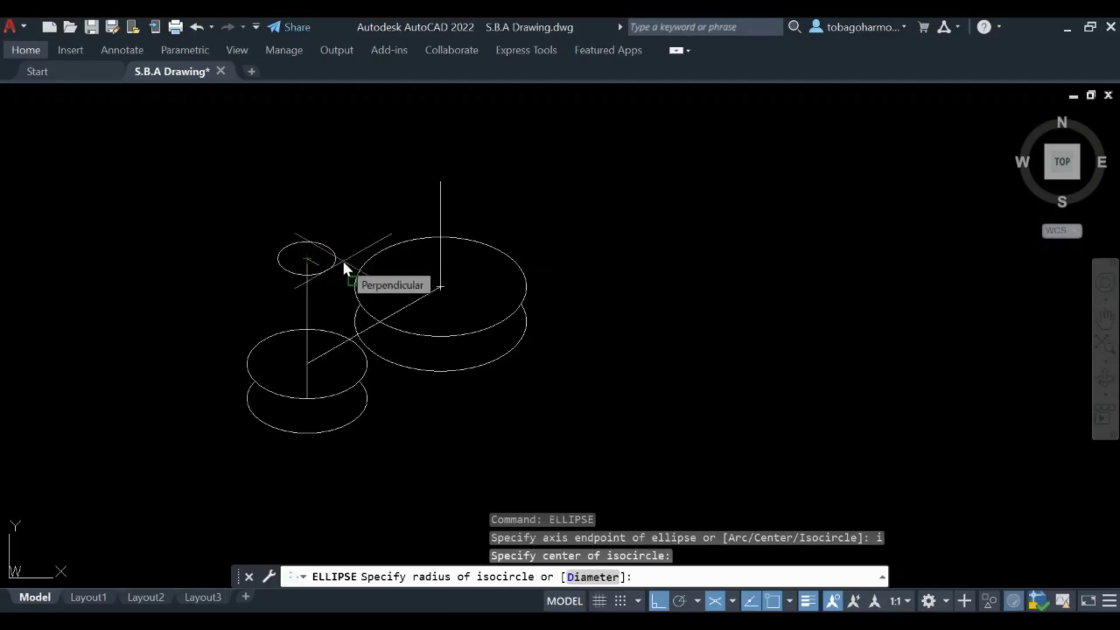
text(18)
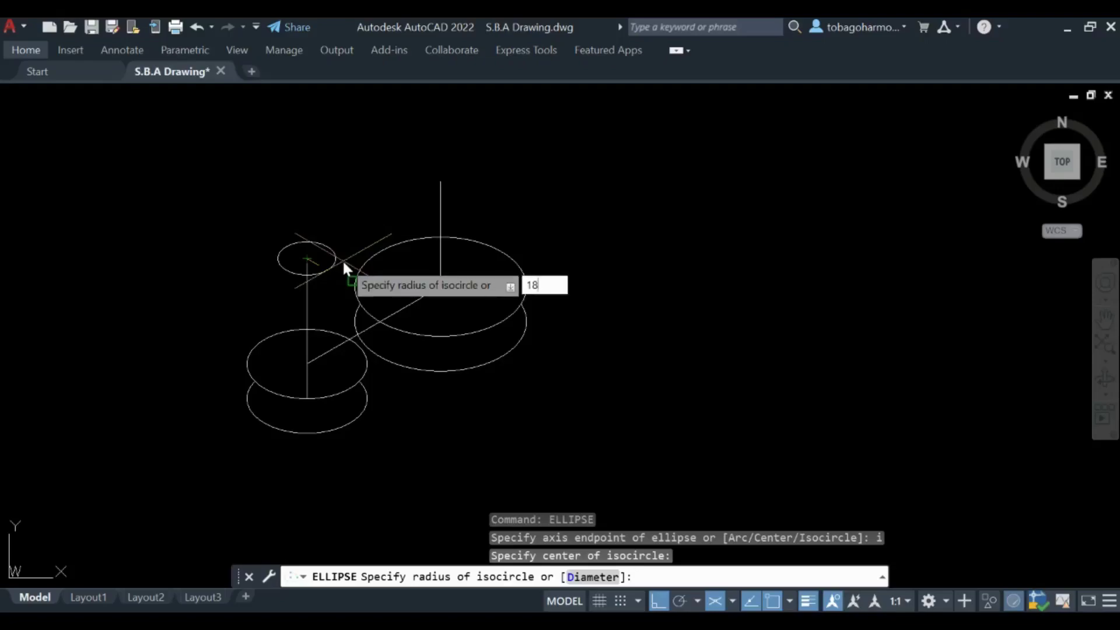
key(Return)
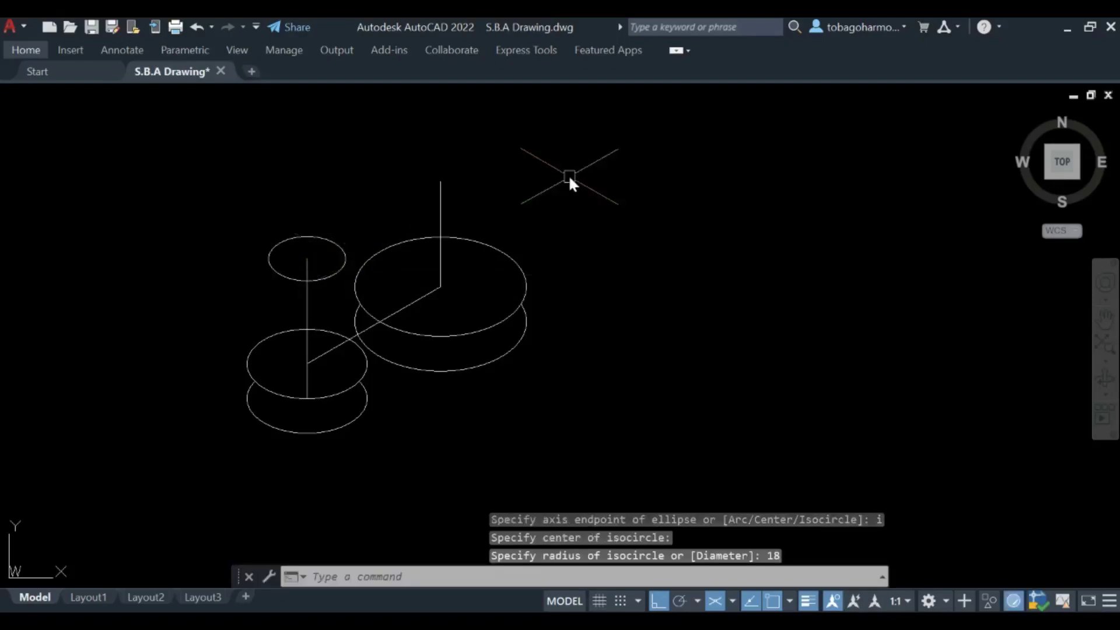
- Draw an isocircle of radius 20 centred on the upper end of the large isocircle's 60-unit vertical line
middle_drag(658, 163, 678, 257)
scroll(481, 295, up, 2)
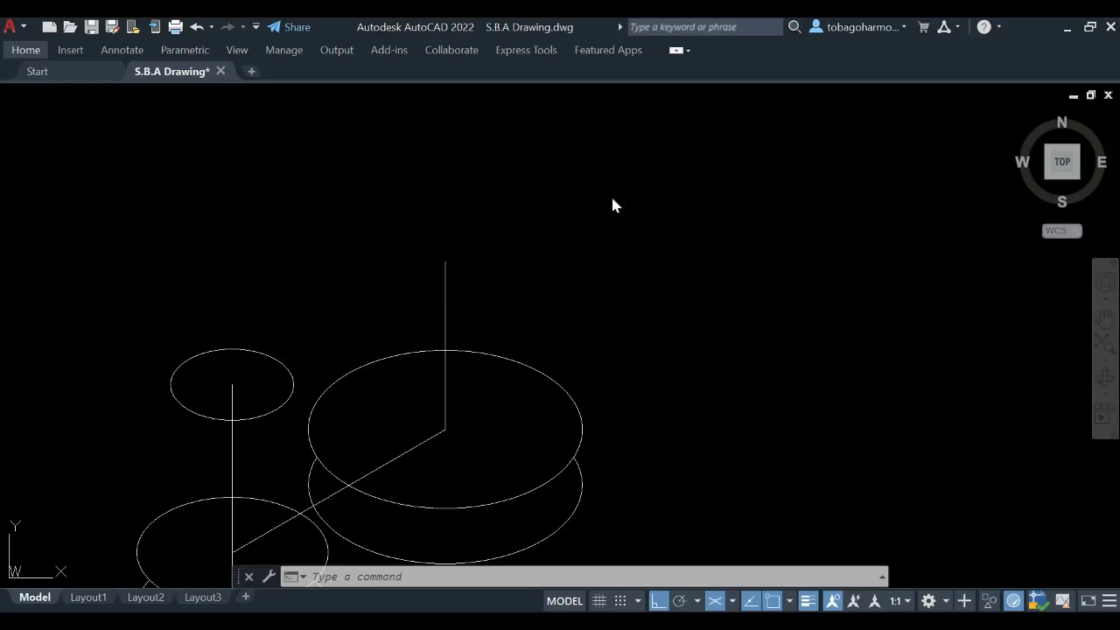
text(el)
key(Return)
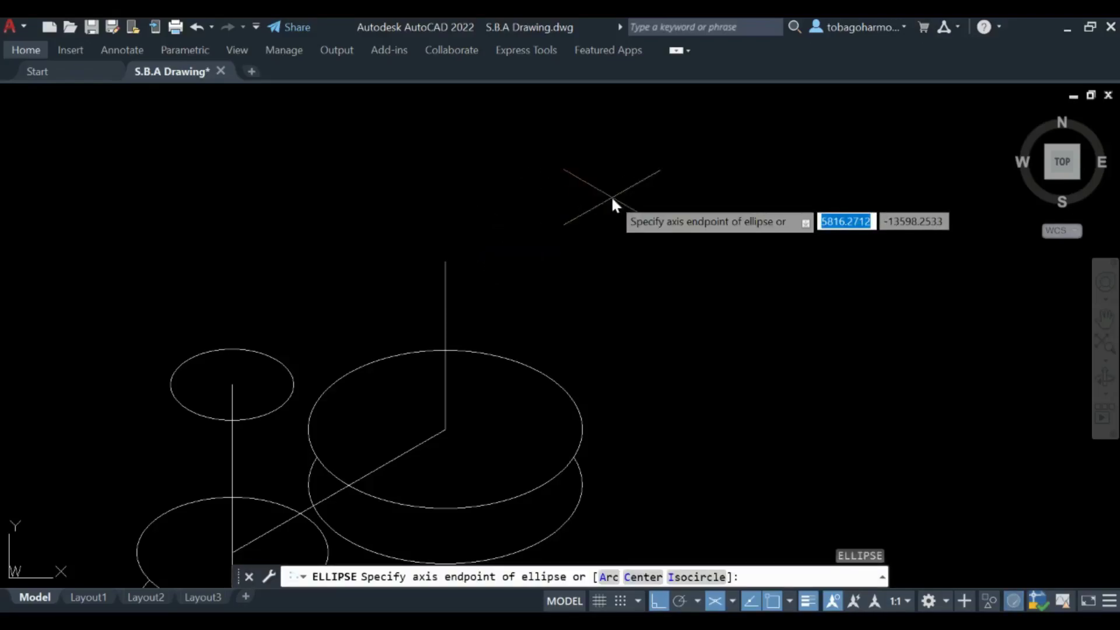
text(i)
key(Return)
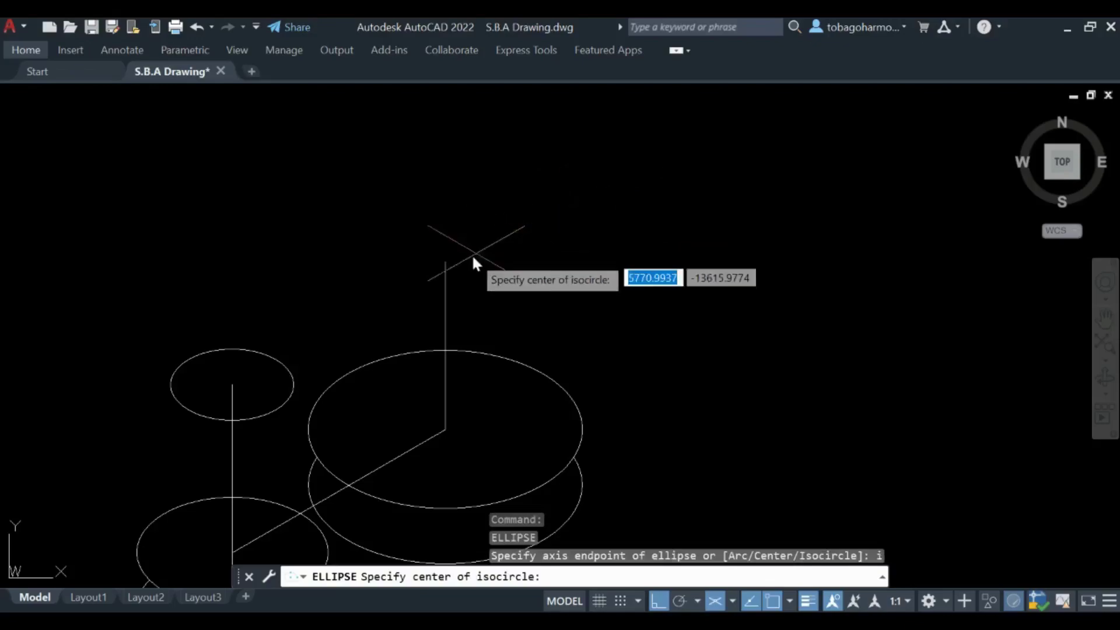
click(446, 262)
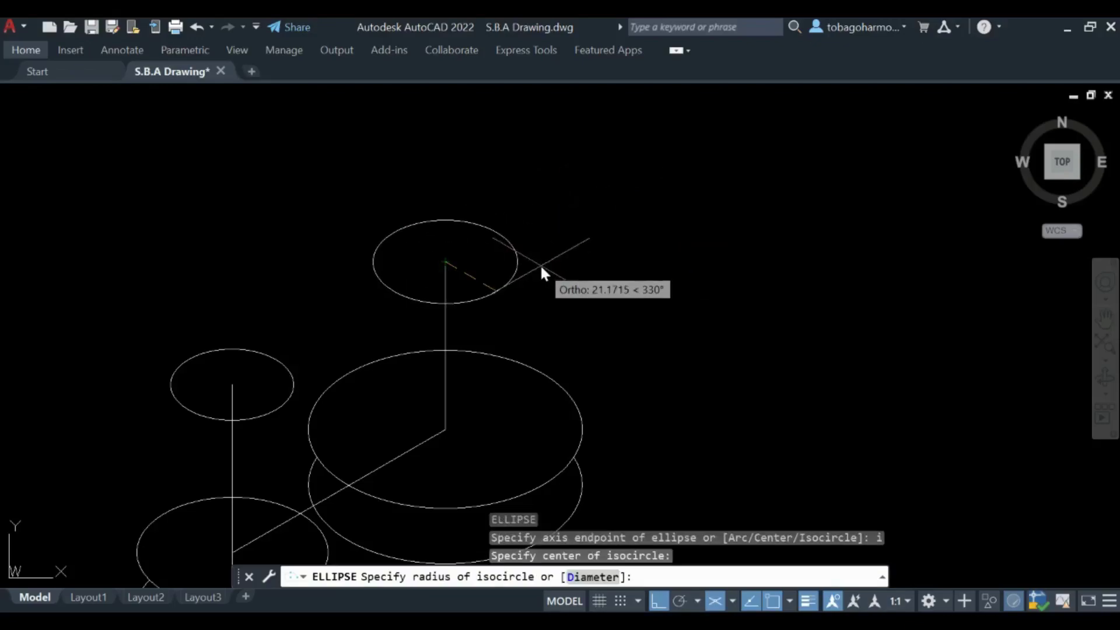
text(20)
key(Return)
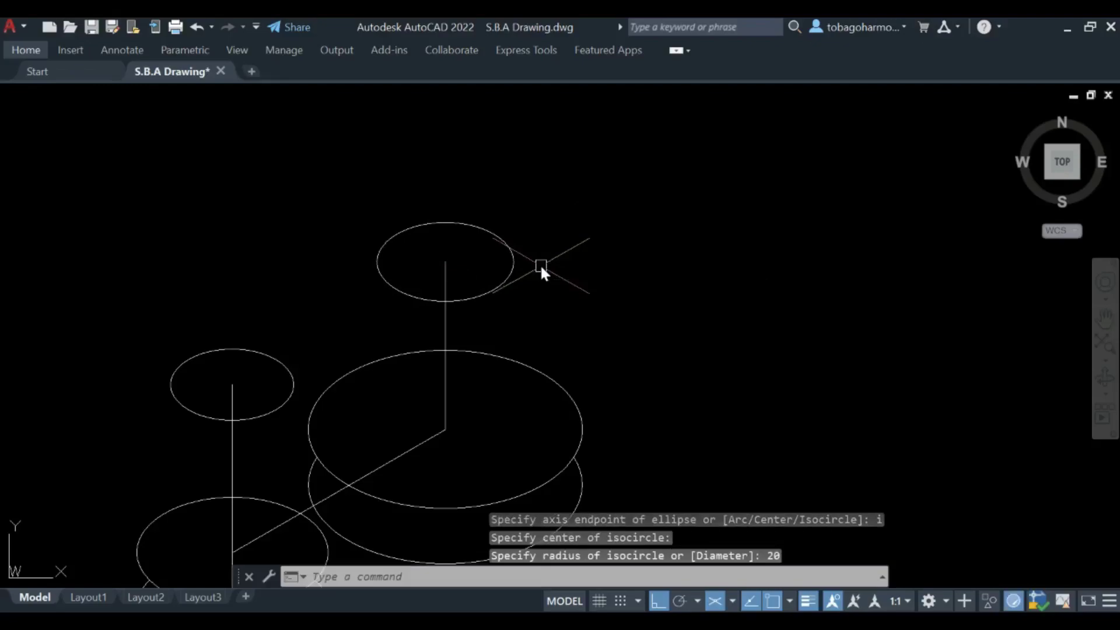
- Copy the radius 18 isocircle from its centre down to the centre of the upper small base isocircle
scroll(542, 261, down, 2)
middle_drag(596, 254, 521, 197)
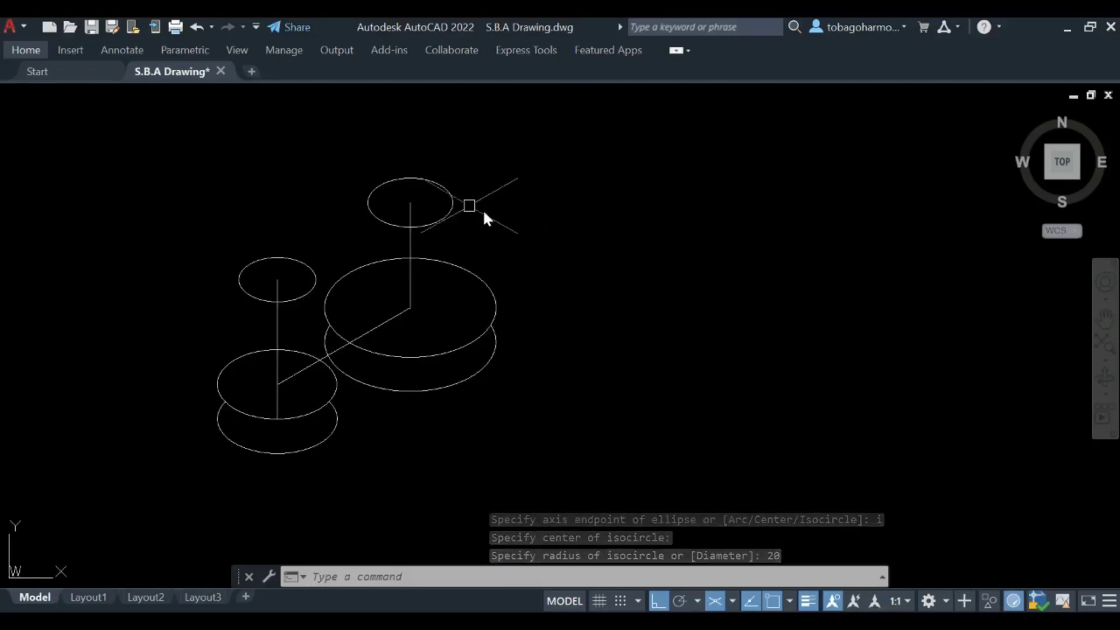
scroll(349, 275, up, 2)
click(295, 279)
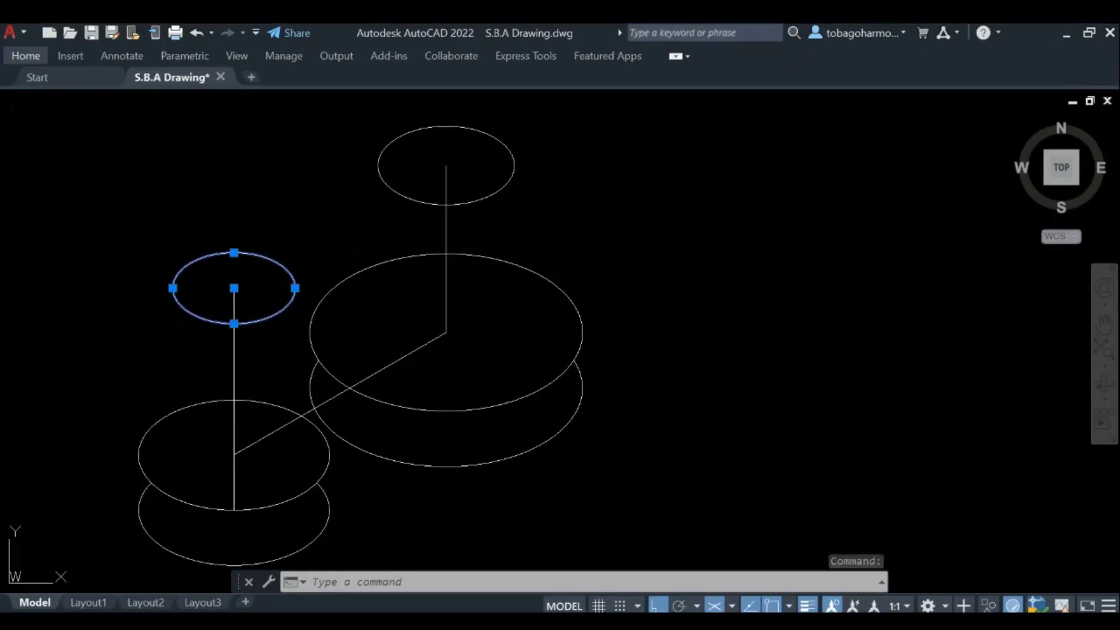
text(co)
key(Return)
click(234, 288)
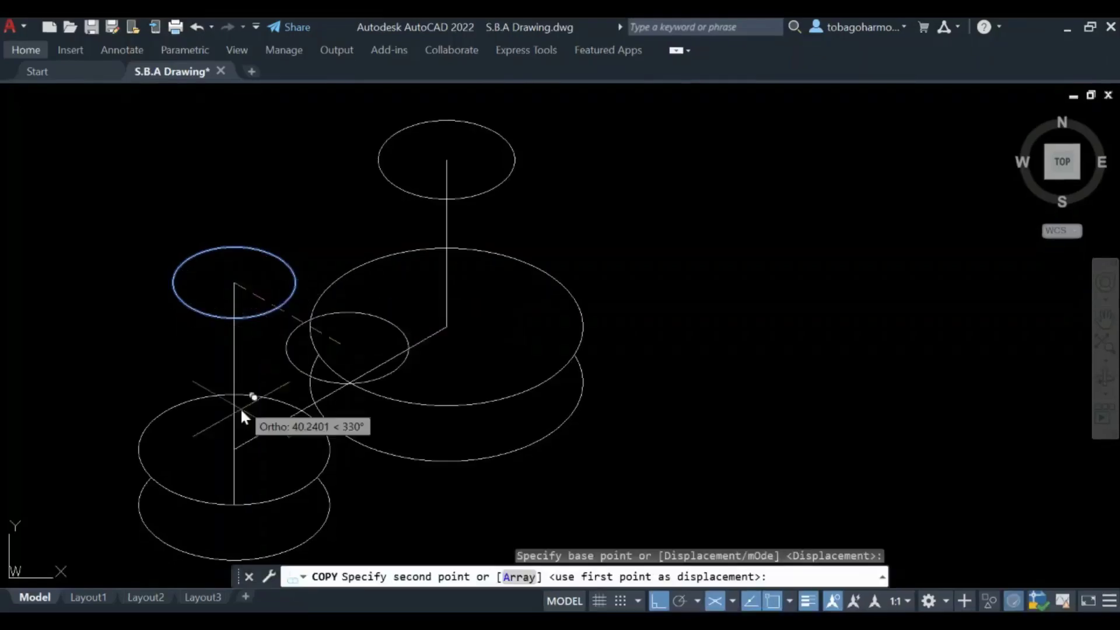
click(236, 442)
key(Return)
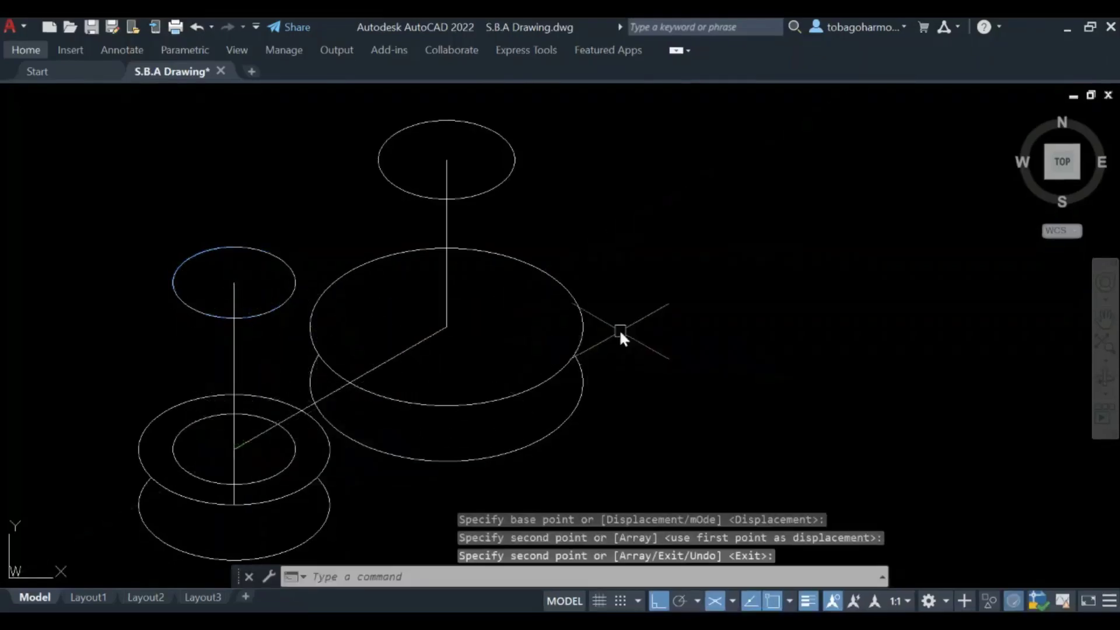
- Copy the radius 20 isocircle from its centre down to the centre of the upper large base isocircle
click(516, 158)
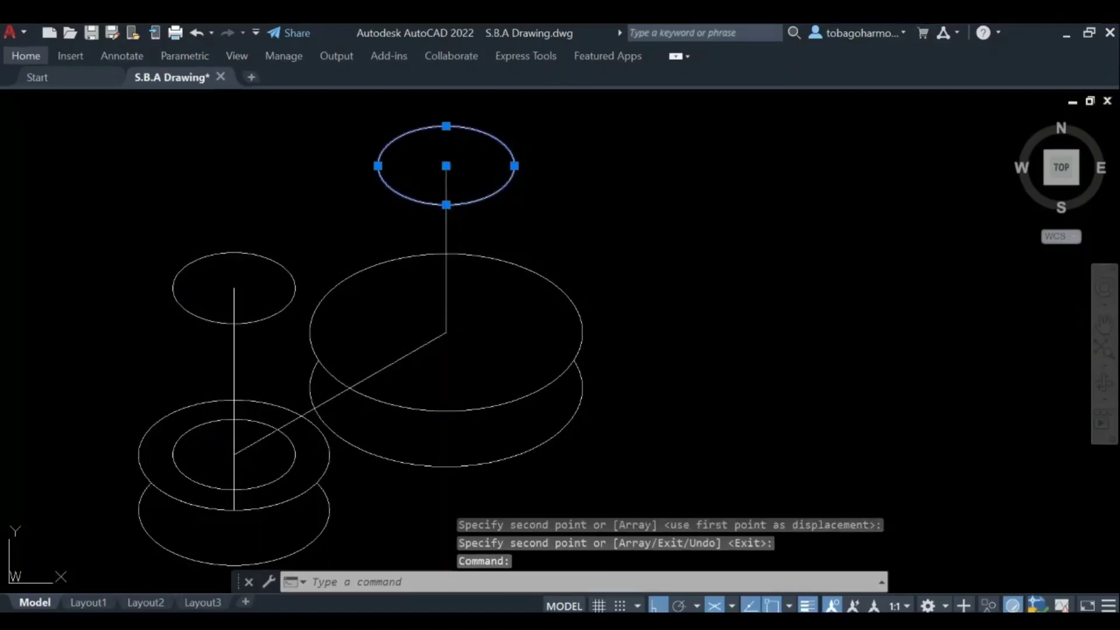
text(co)
key(Return)
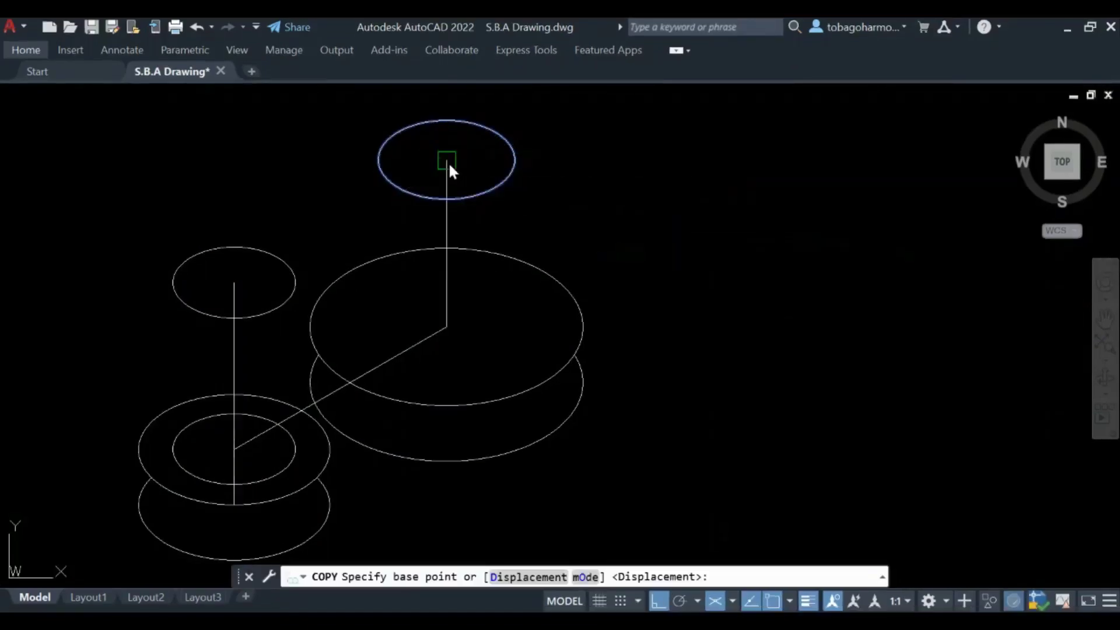
click(448, 162)
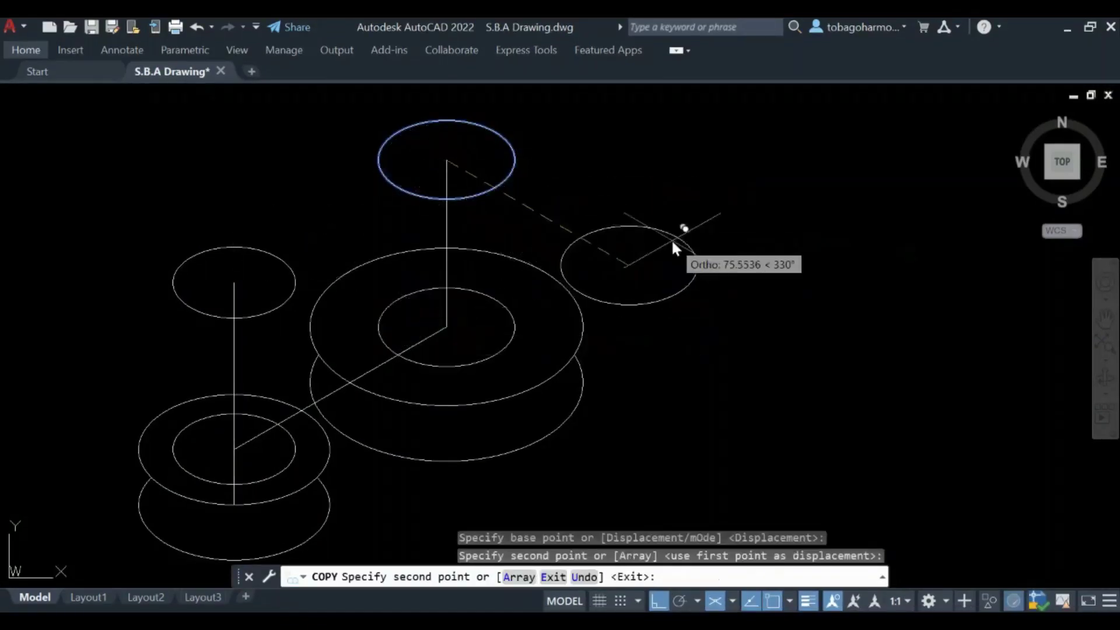
key(Return)
scroll(675, 242, down, 3)
mouse_move(677, 240)
middle_down()
mouse_move(649, 201)
mouse_move(627, 195)
middle_up()
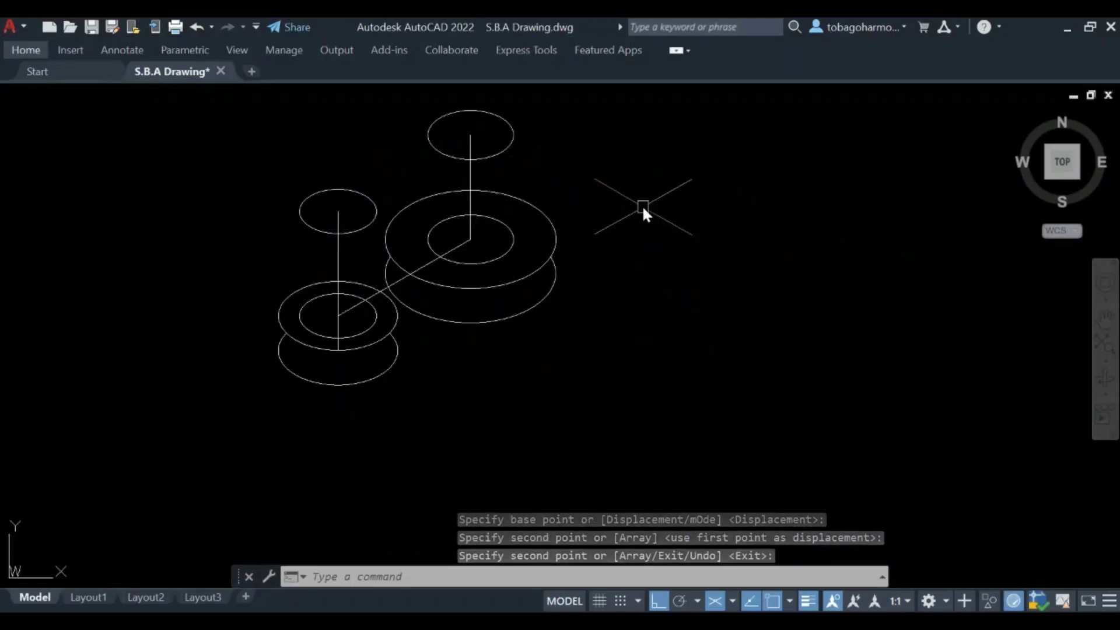
scroll(687, 290, up, 2)
middle_drag(687, 290, 772, 250)
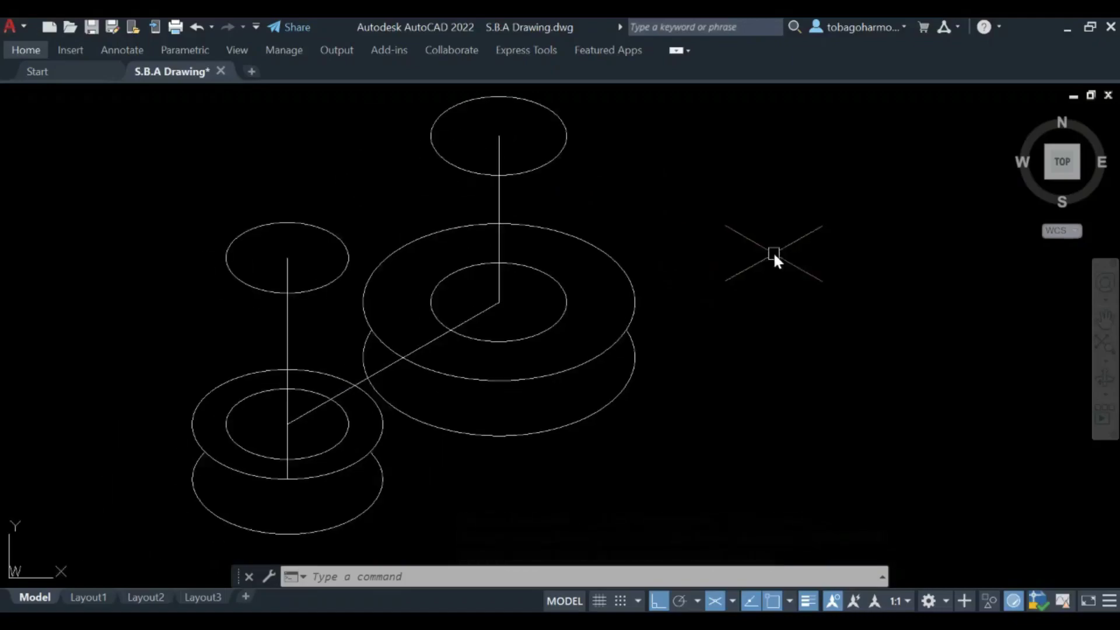
- Undo the last two lines
key(ctrl+z)
key(ctrl+z)
key(ctrl+z)
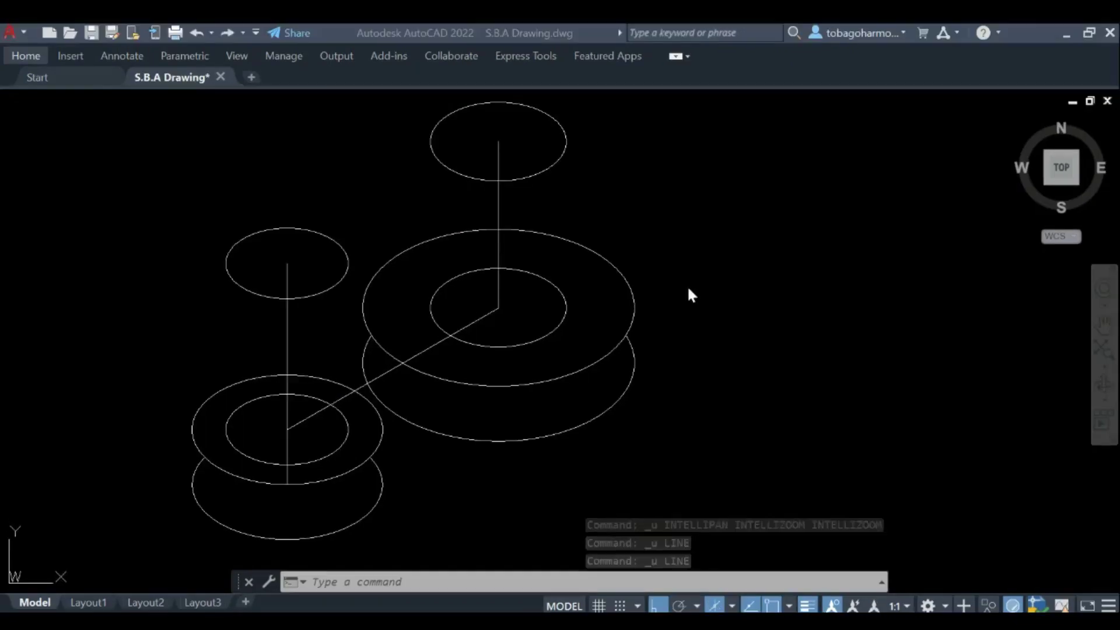
- Draw two vertical lines joining the left and right quadrants of the small cylinder's upper and lower radius 18 isocircles
text(line)
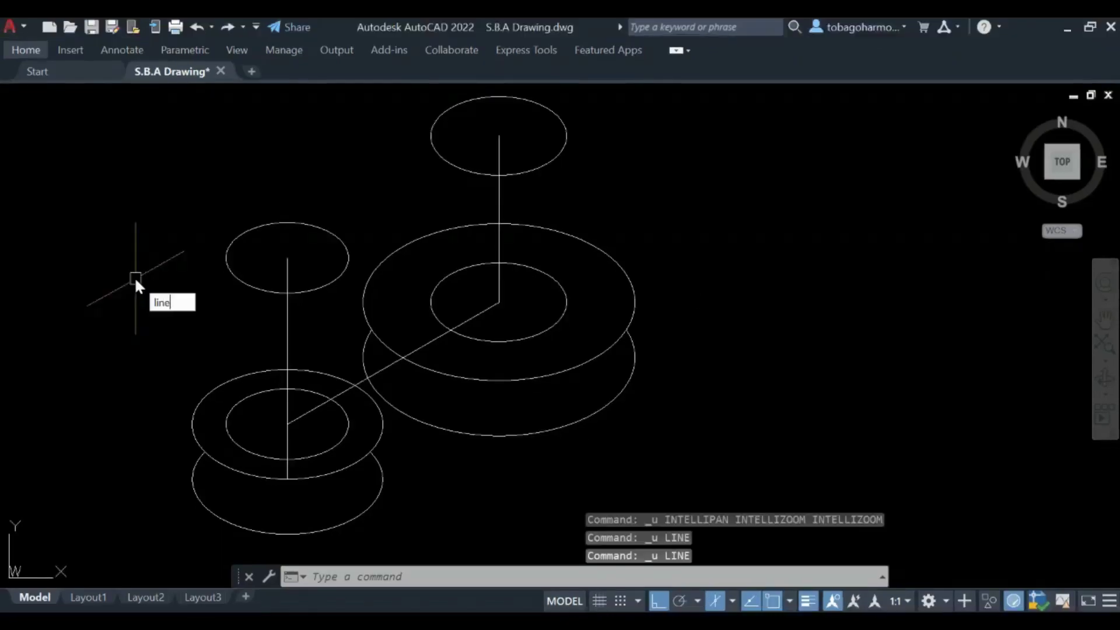
key(Return)
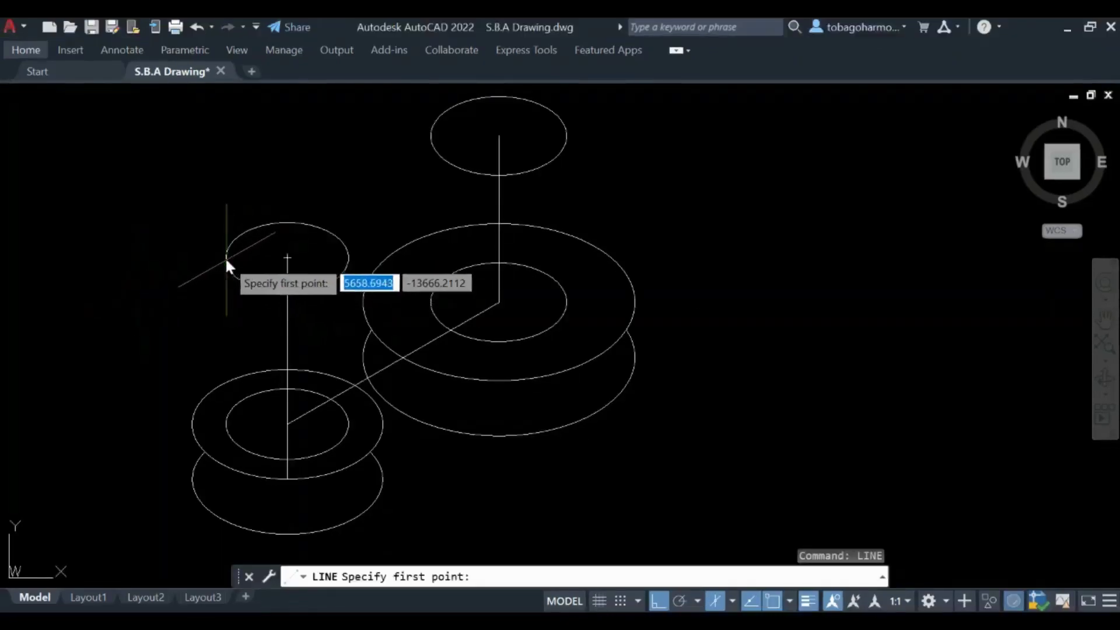
click(225, 261)
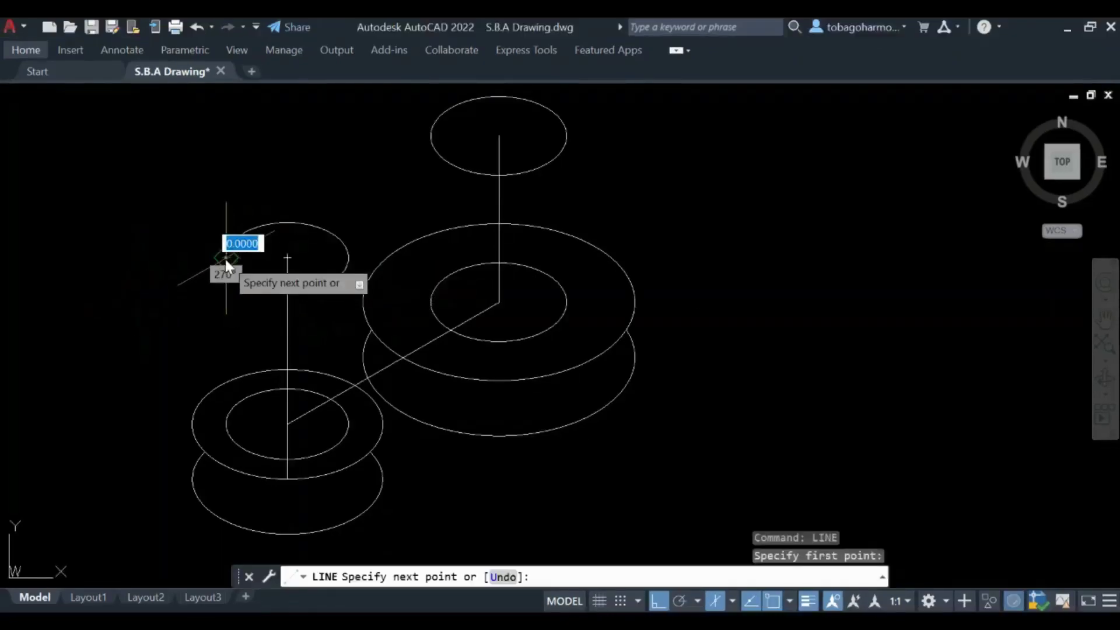
click(226, 423)
key(Return)
key(Return)
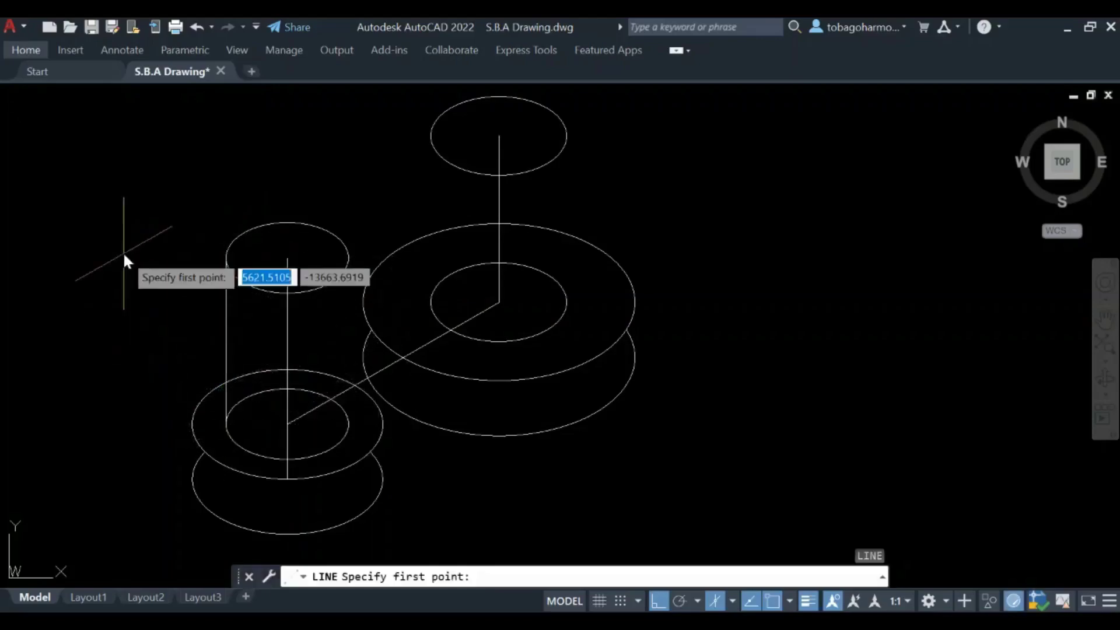
click(349, 258)
click(348, 432)
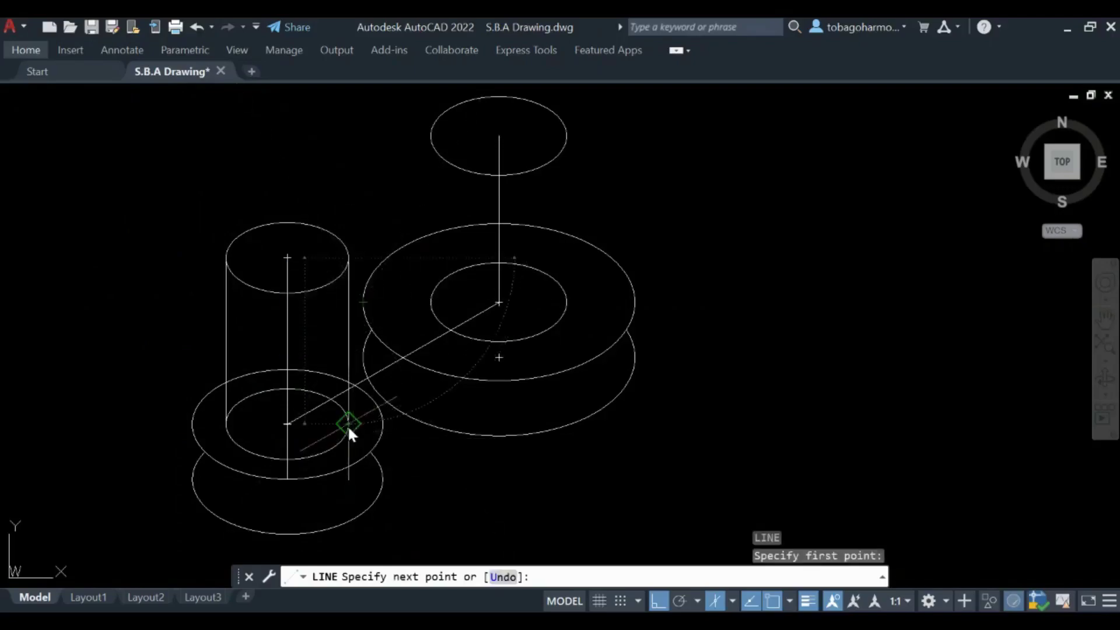
key(Return)
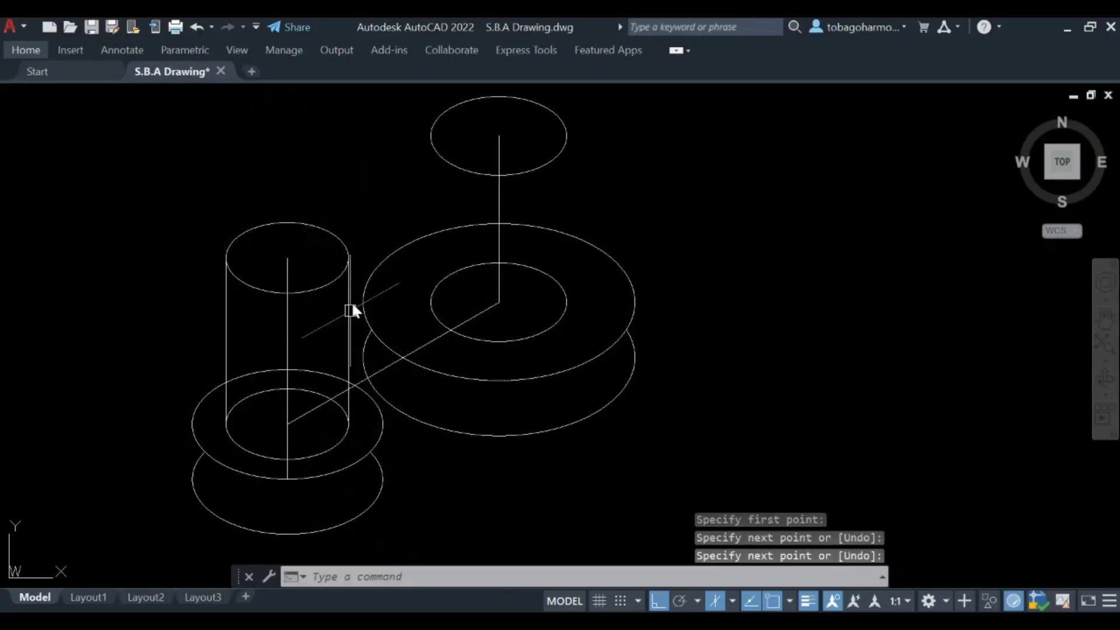
- Draw two vertical lines joining the left and right quadrants of the large cylinder's upper and lower radius 20 isocircles
middle_drag(619, 188, 583, 187)
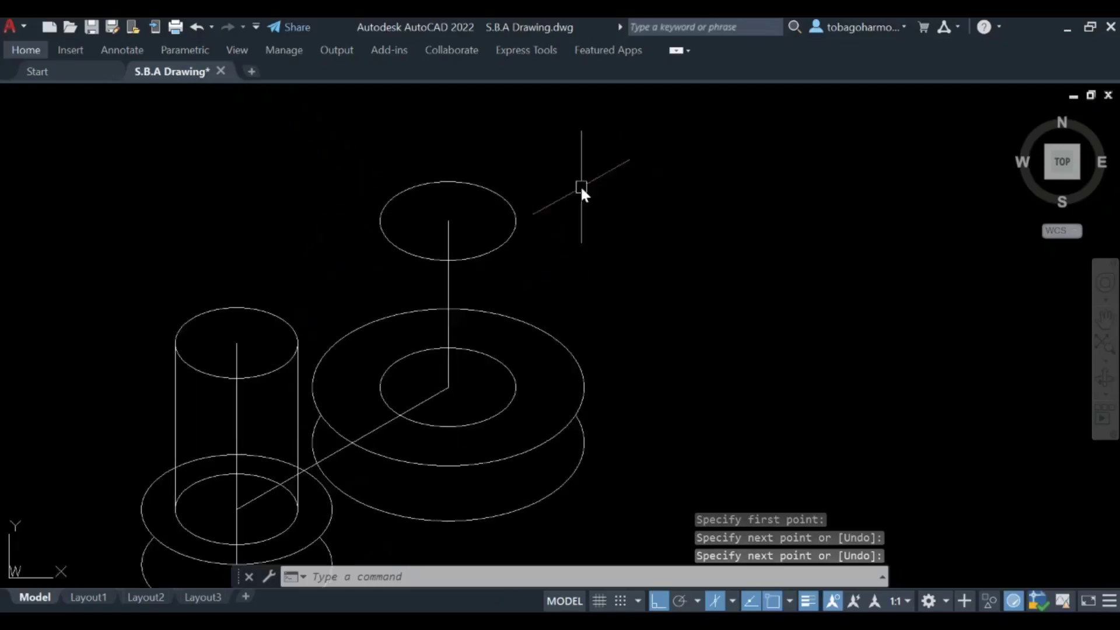
key(Return)
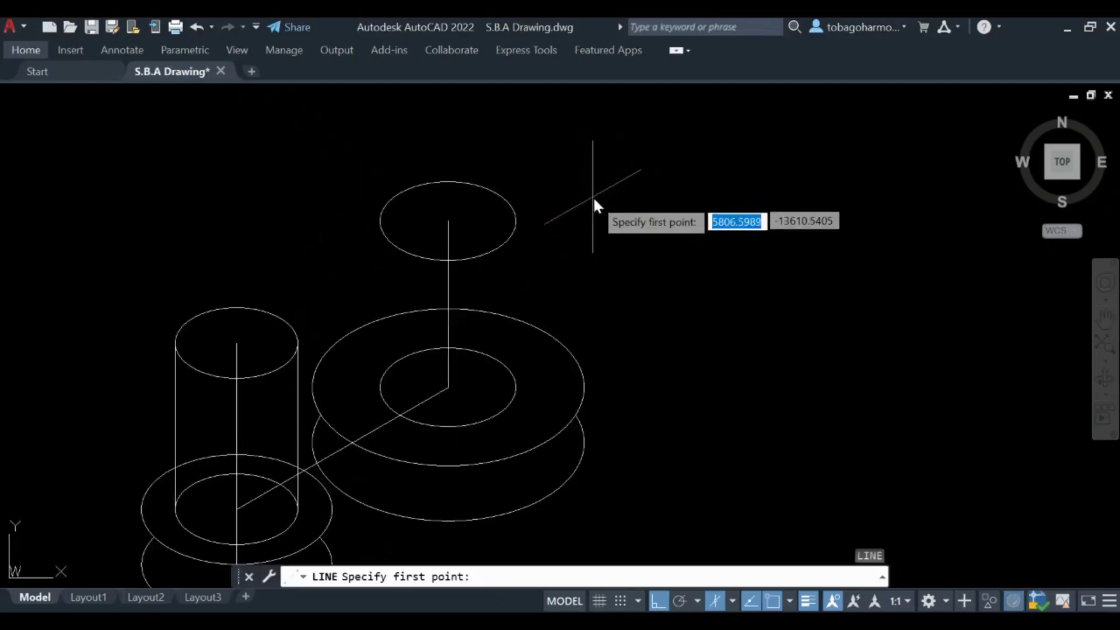
click(381, 222)
click(380, 387)
key(Return)
key(Return)
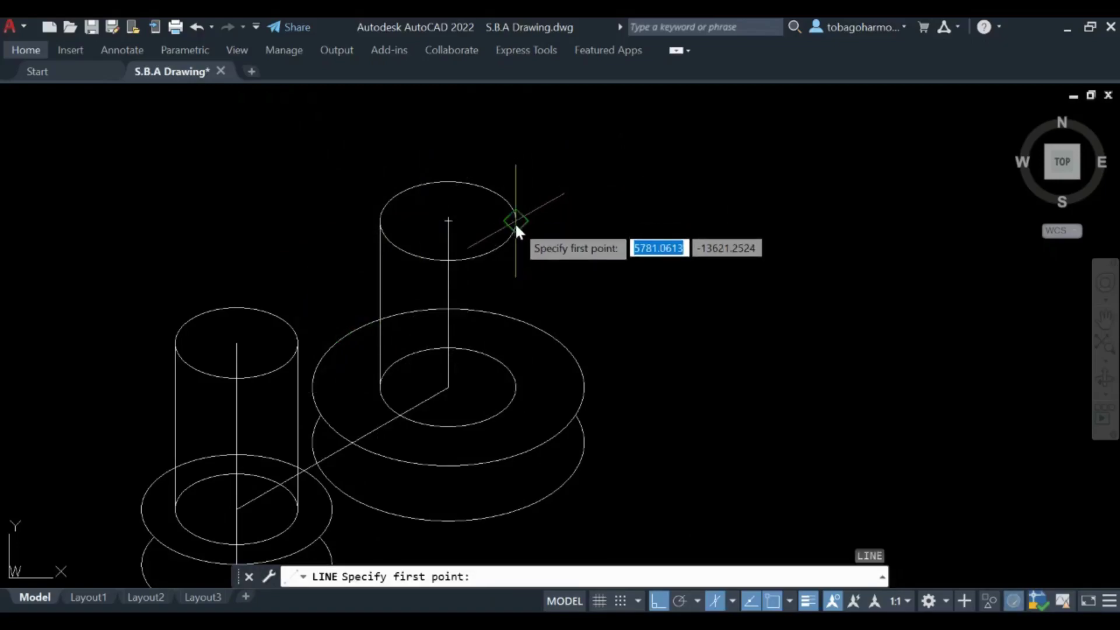
click(515, 222)
click(518, 385)
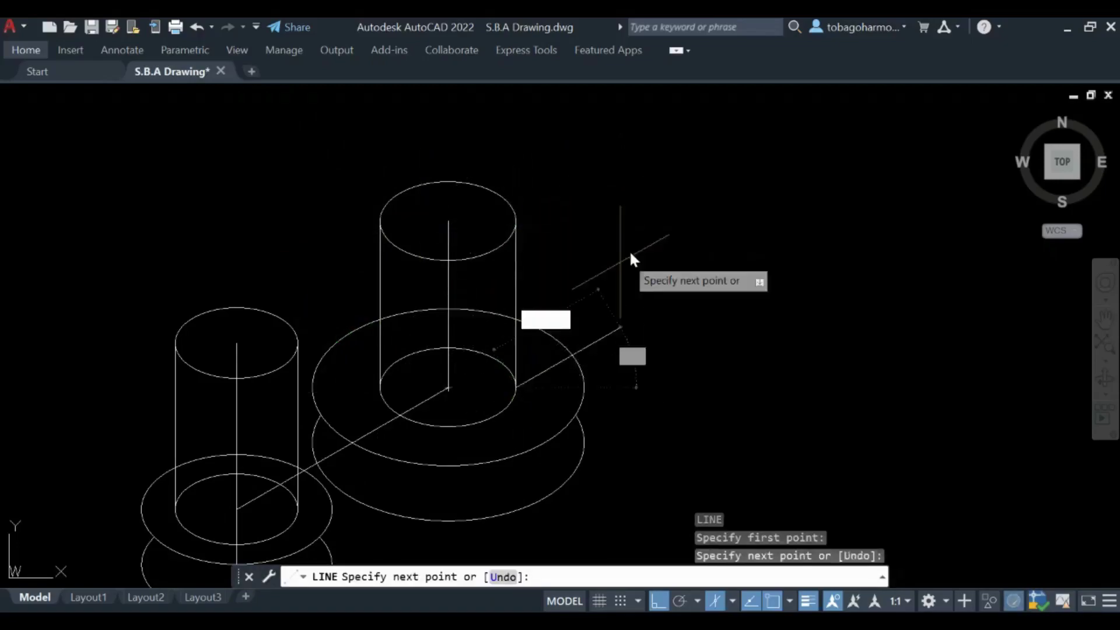
key(Return)
scroll(640, 243, down, 2)
mouse_move(640, 244)
middle_down()
mouse_move(618, 201)
mouse_move(609, 240)
middle_up()
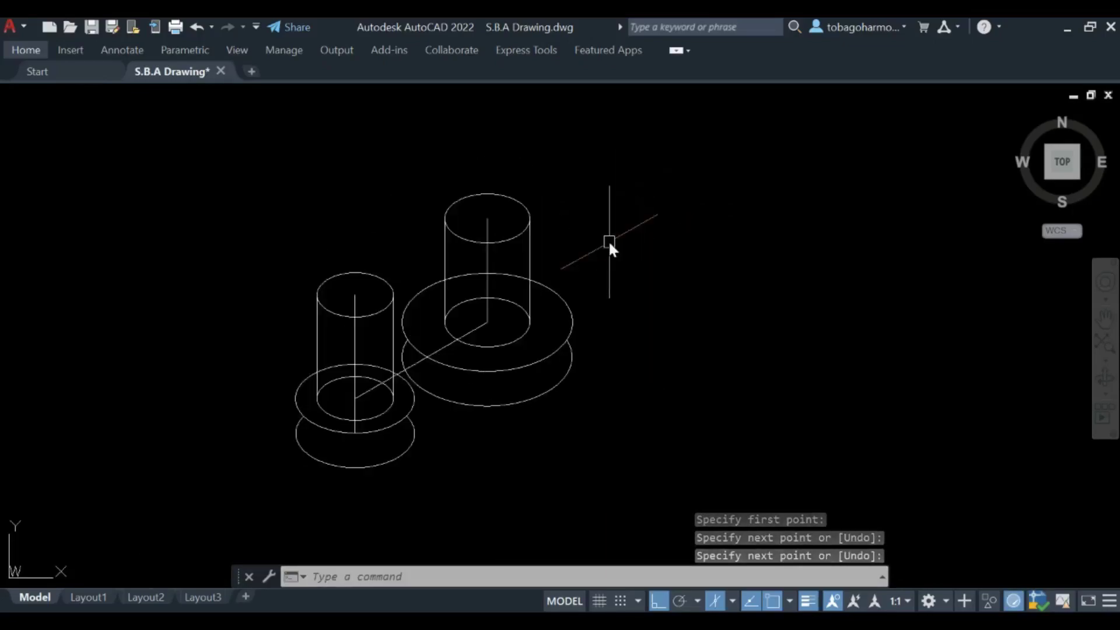
scroll(503, 221, up, 2)
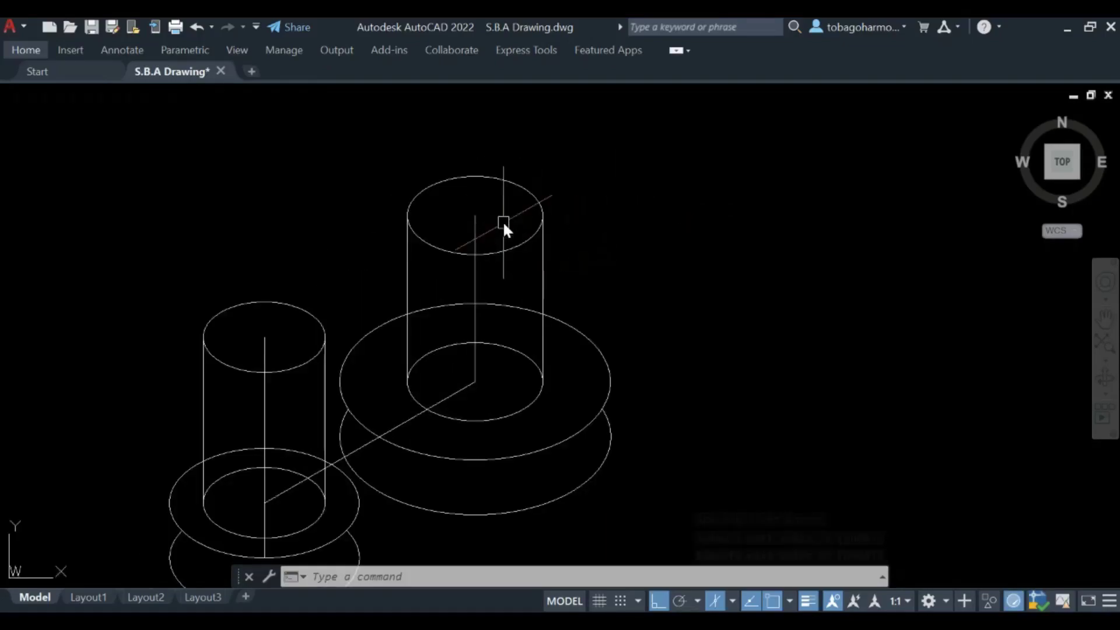
text(ellipse)
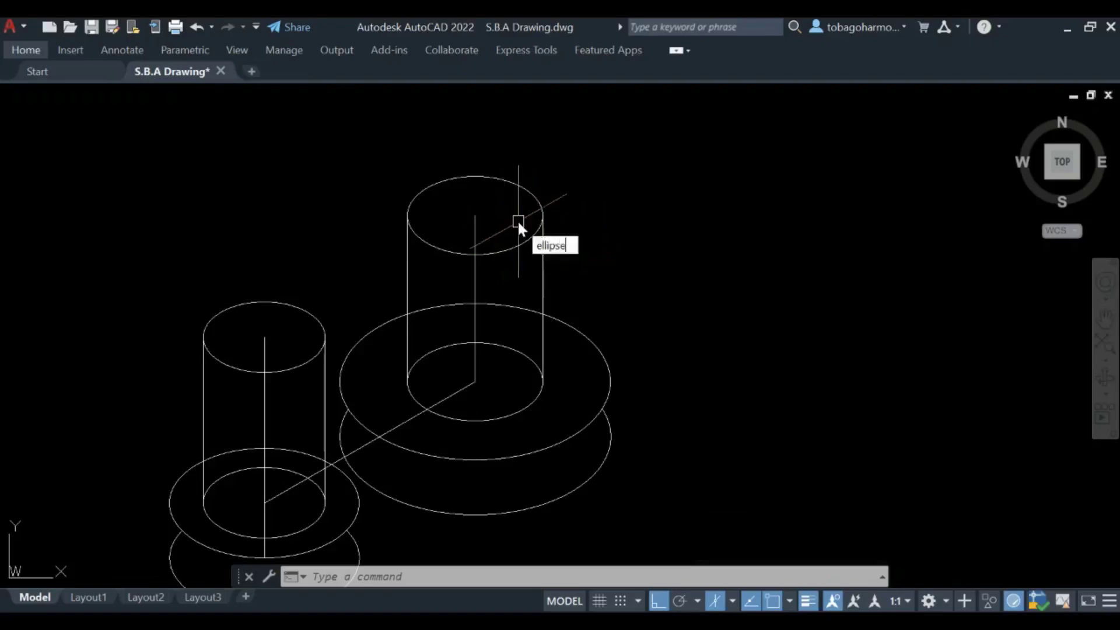
key(Return)
text(i)
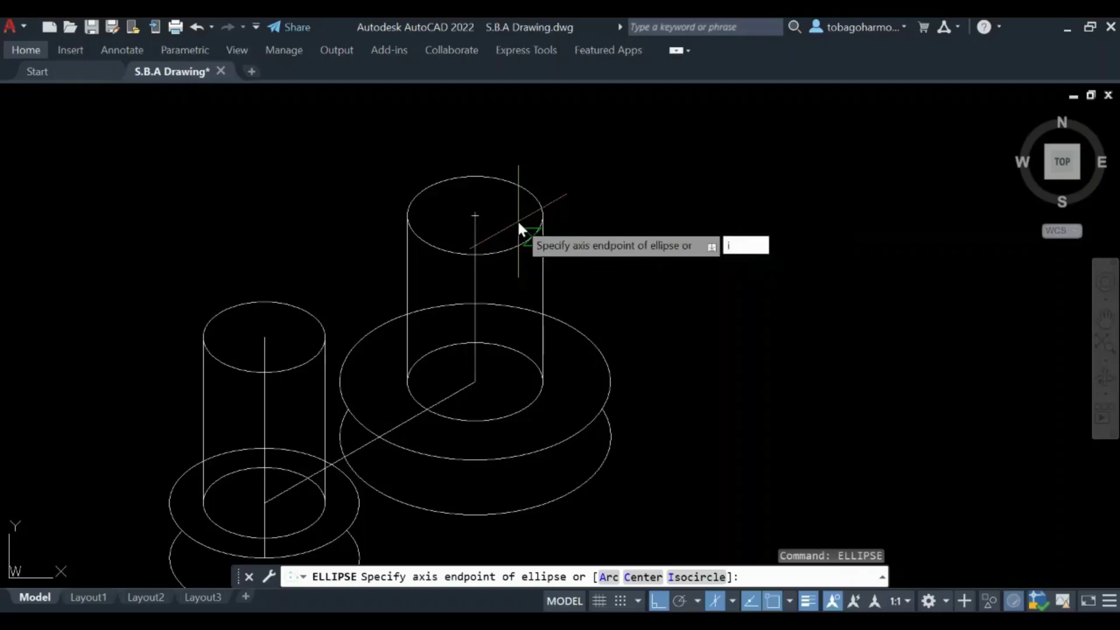
key(Return)
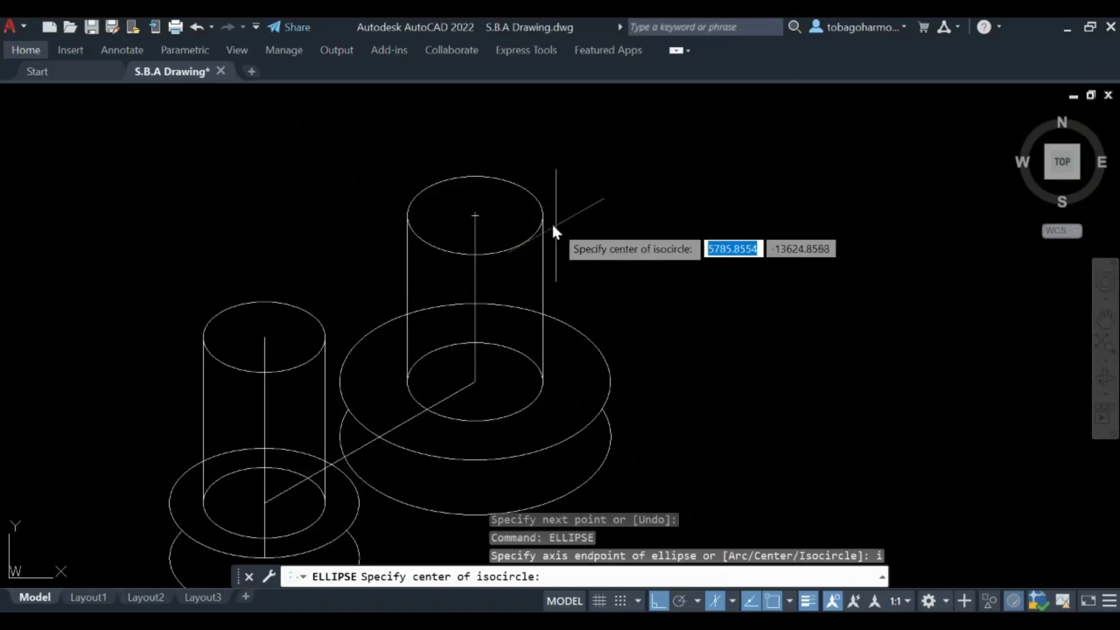
click(474, 222)
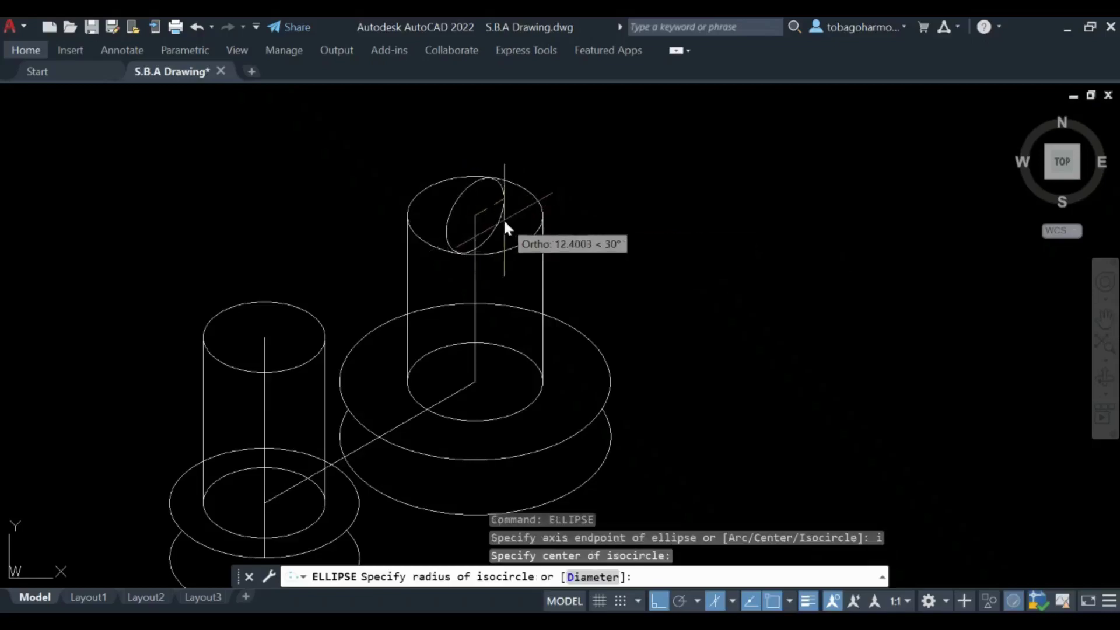
key(Escape)
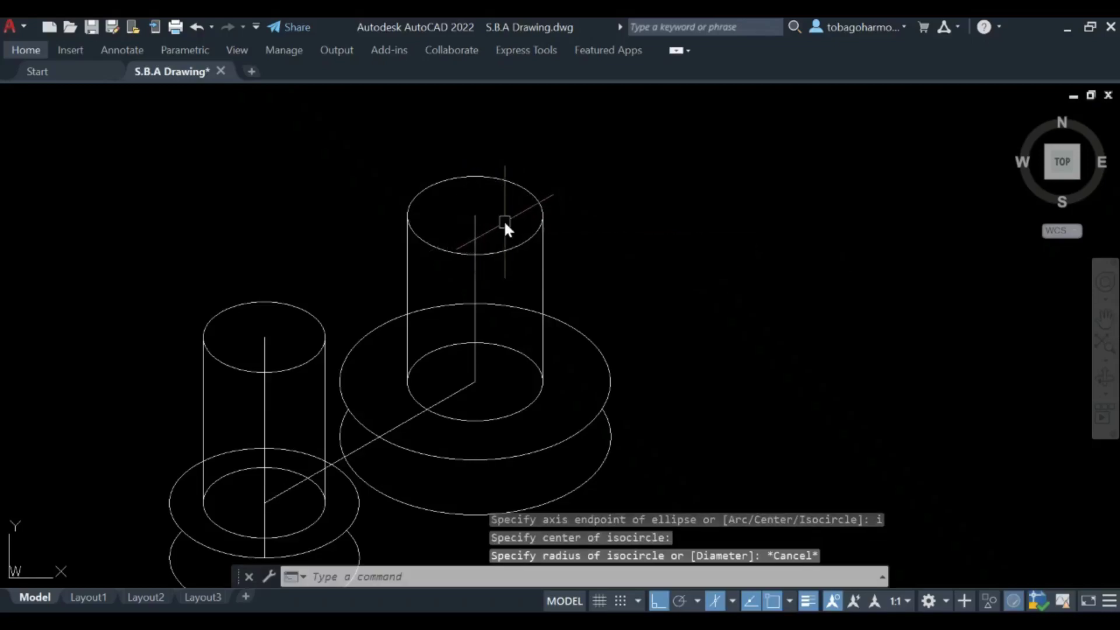
- Switch to Isoplane Top and draw an isocircle of radius 10 centred on the large cylinder's top face
click(731, 601)
click(654, 546)
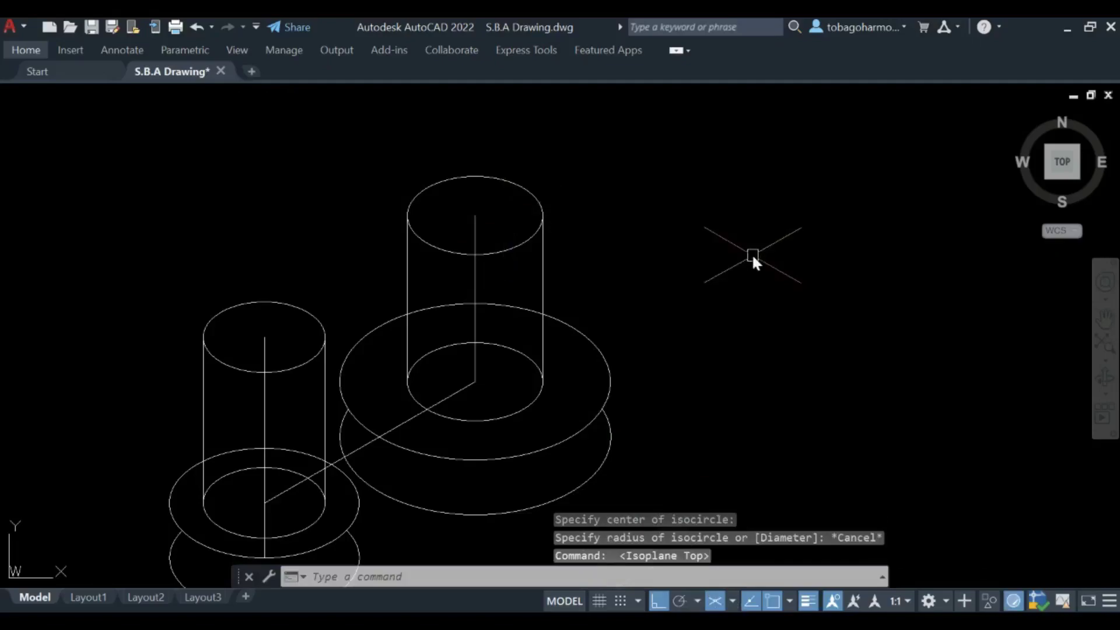
text(ellipse)
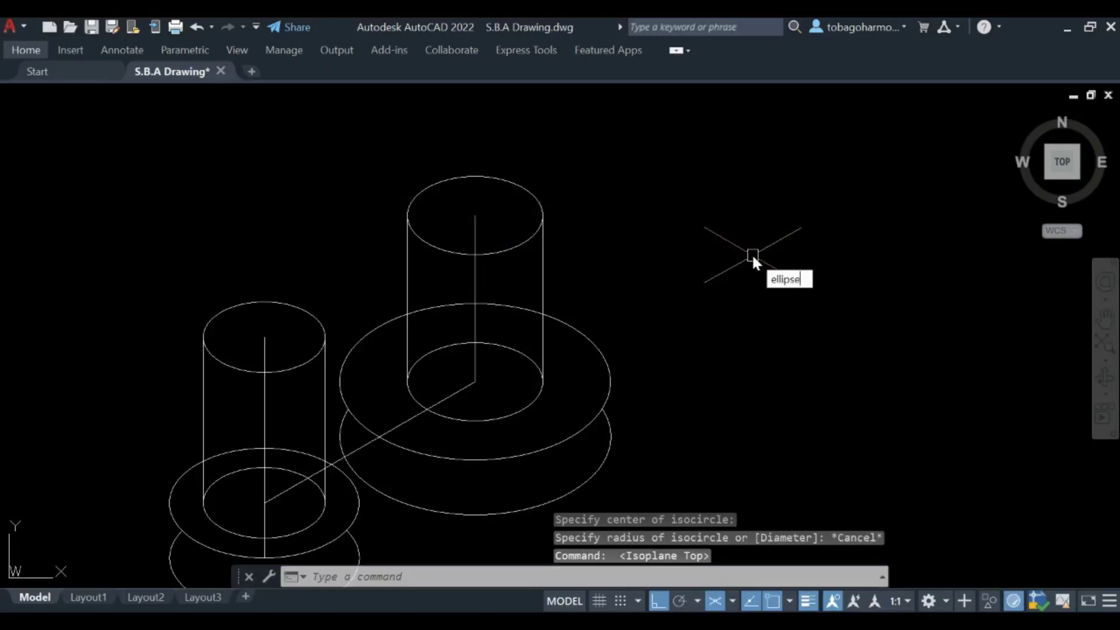
key(Return)
text(i)
key(Return)
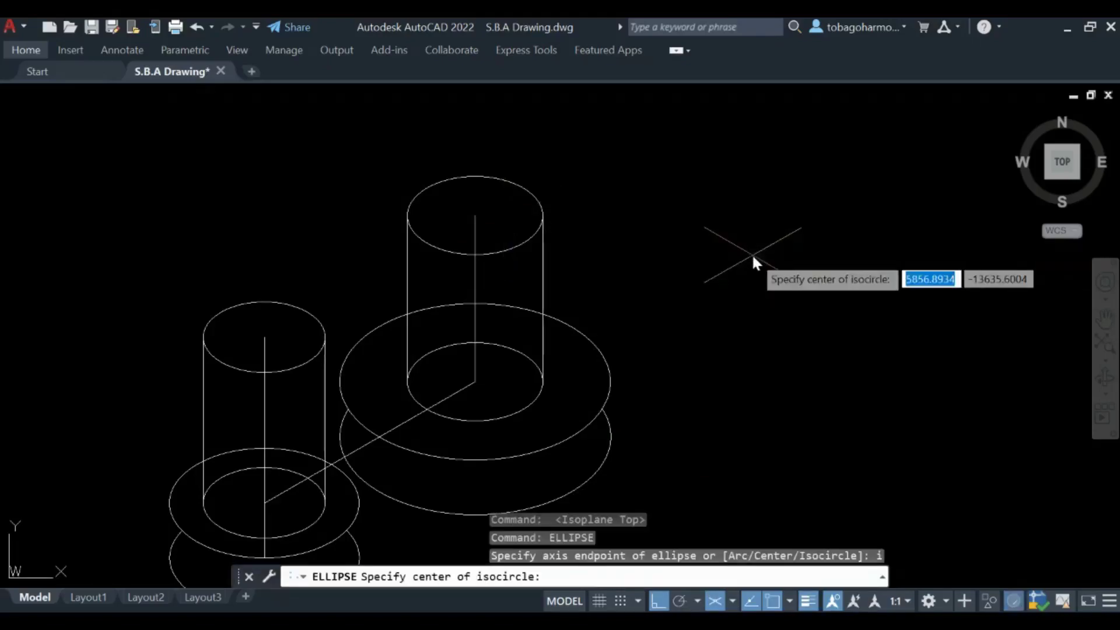
click(471, 210)
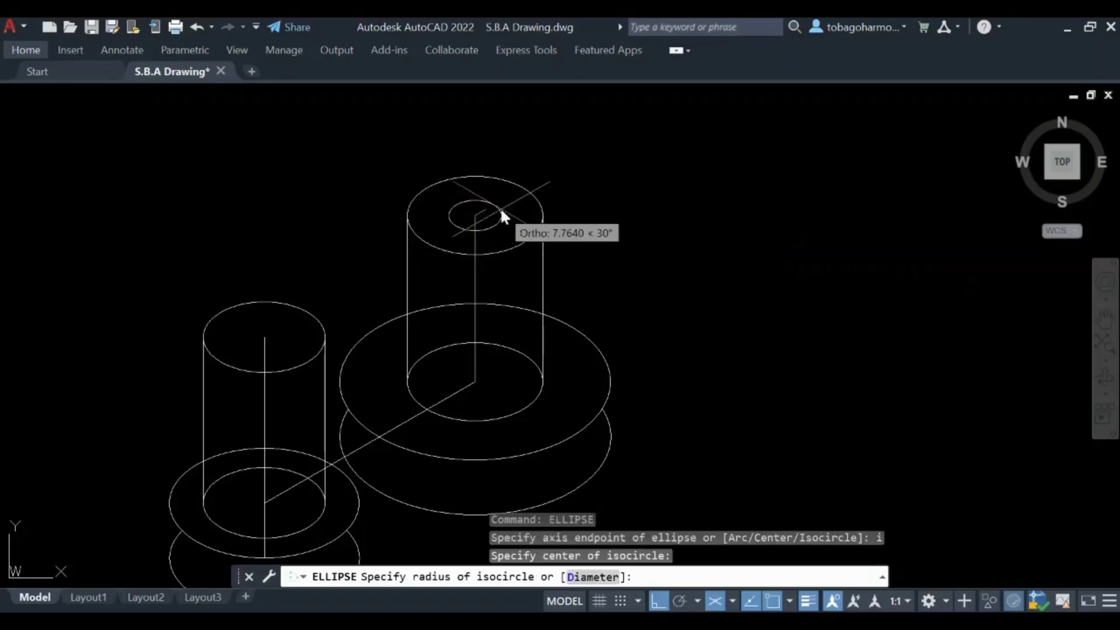
text(10)
key(Return)
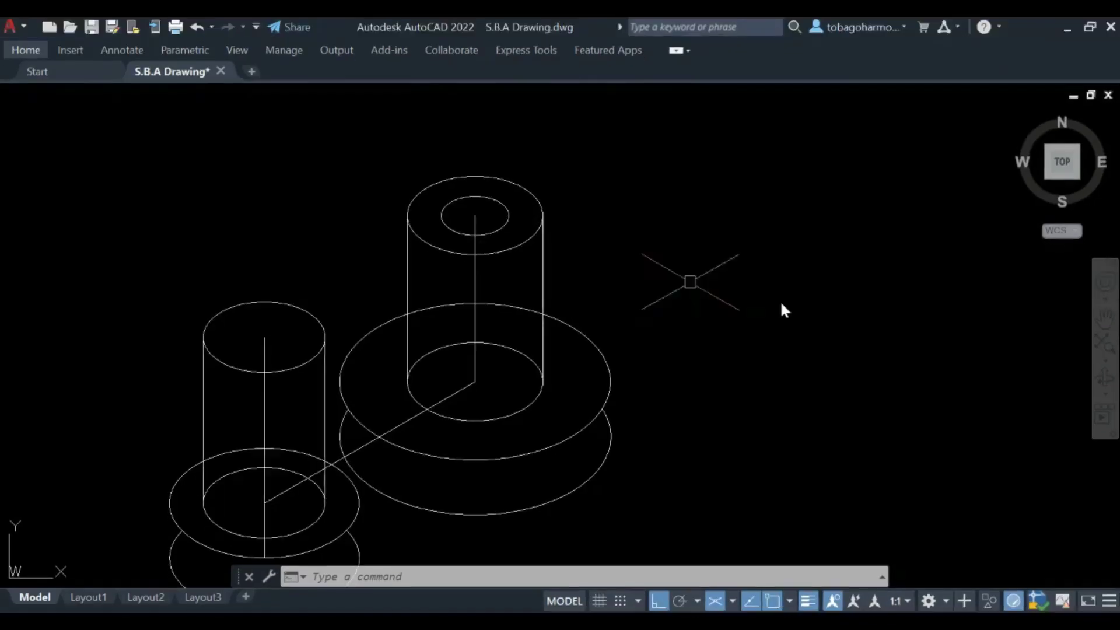
- Copy the radius 10 isocircle from its centre to the centre of the small cylinder's top face
click(500, 203)
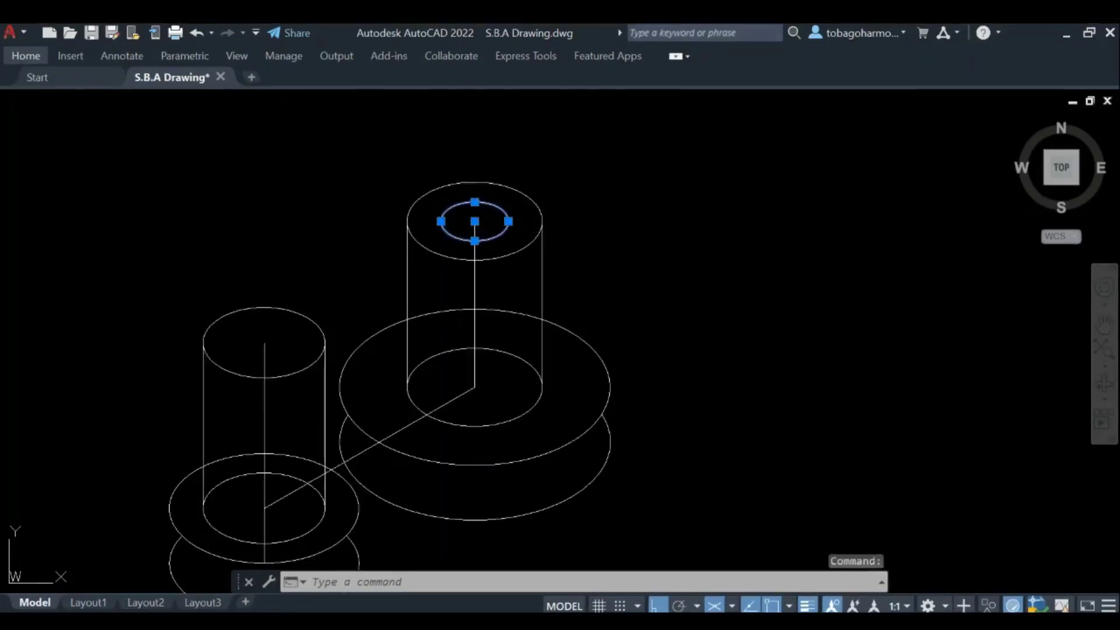
text(co)
key(Return)
click(478, 221)
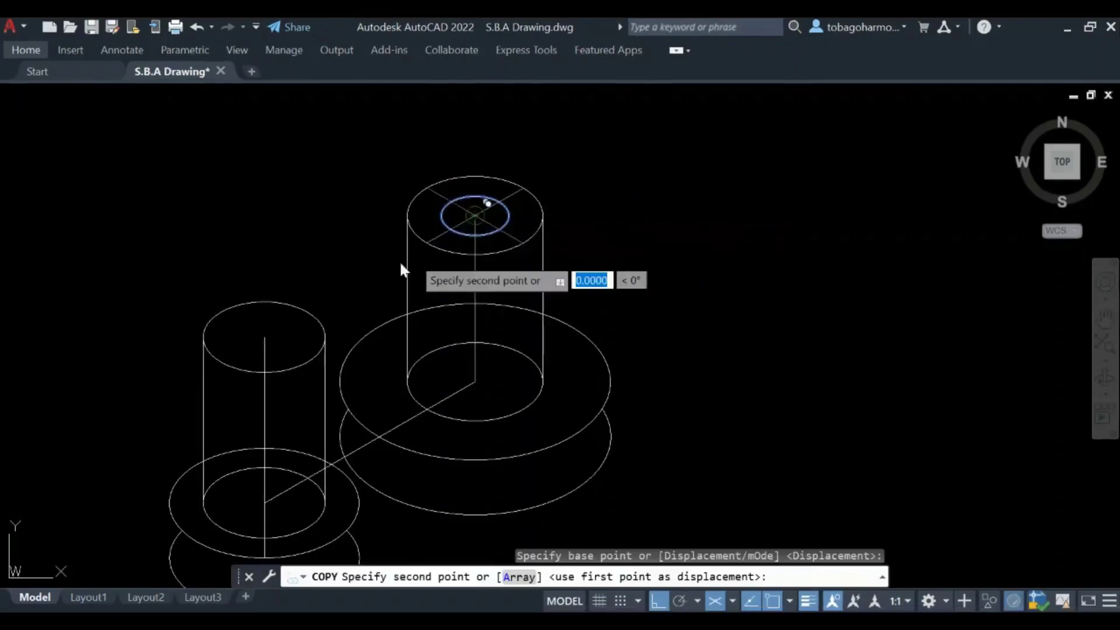
click(265, 338)
key(Return)
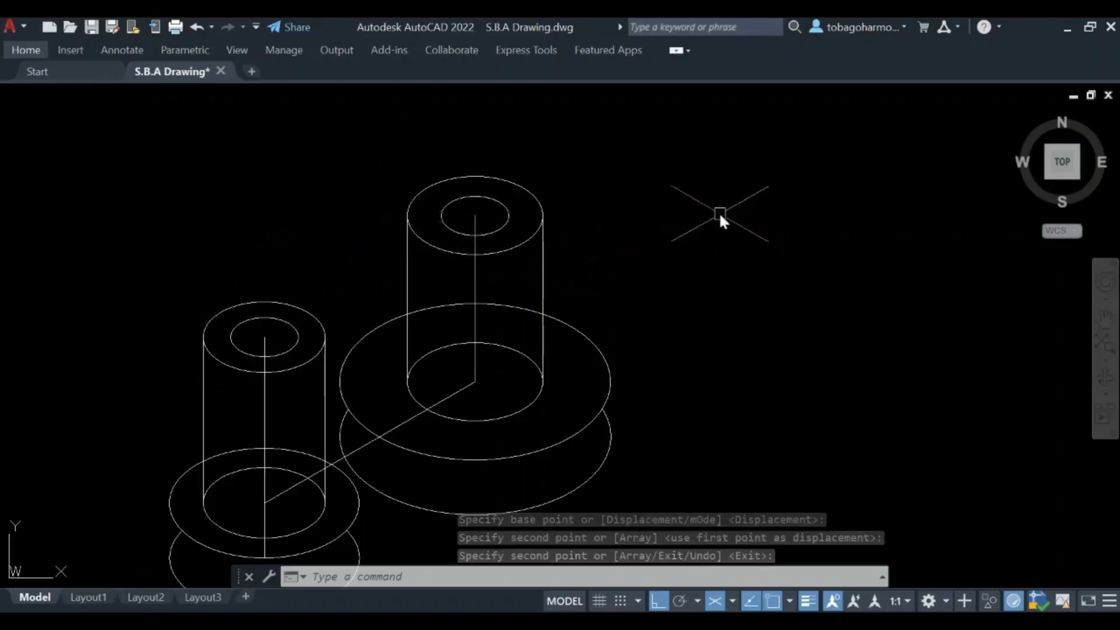
- Draw a vertical line joining the left quadrants of the upper and lower small base isocircles
scroll(718, 212, down, 2)
mouse_move(719, 212)
middle_down()
mouse_move(625, 225)
mouse_move(601, 270)
middle_up()
scroll(601, 270, up, 2)
mouse_move(529, 324)
middle_down()
mouse_move(741, 208)
mouse_move(691, 250)
middle_up()
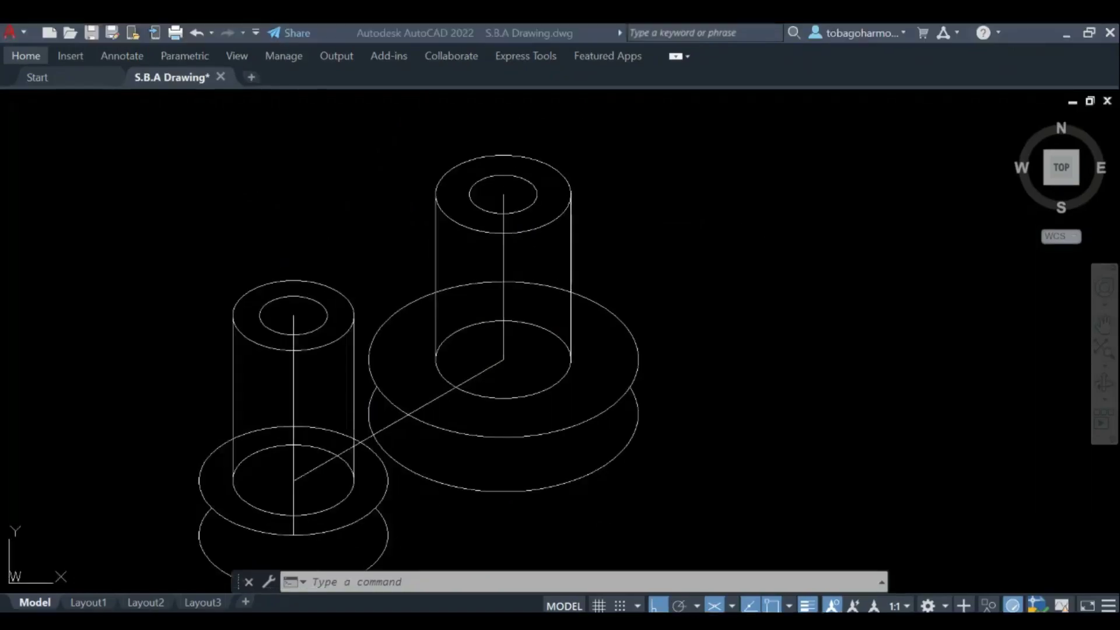
scroll(439, 292, down, 2)
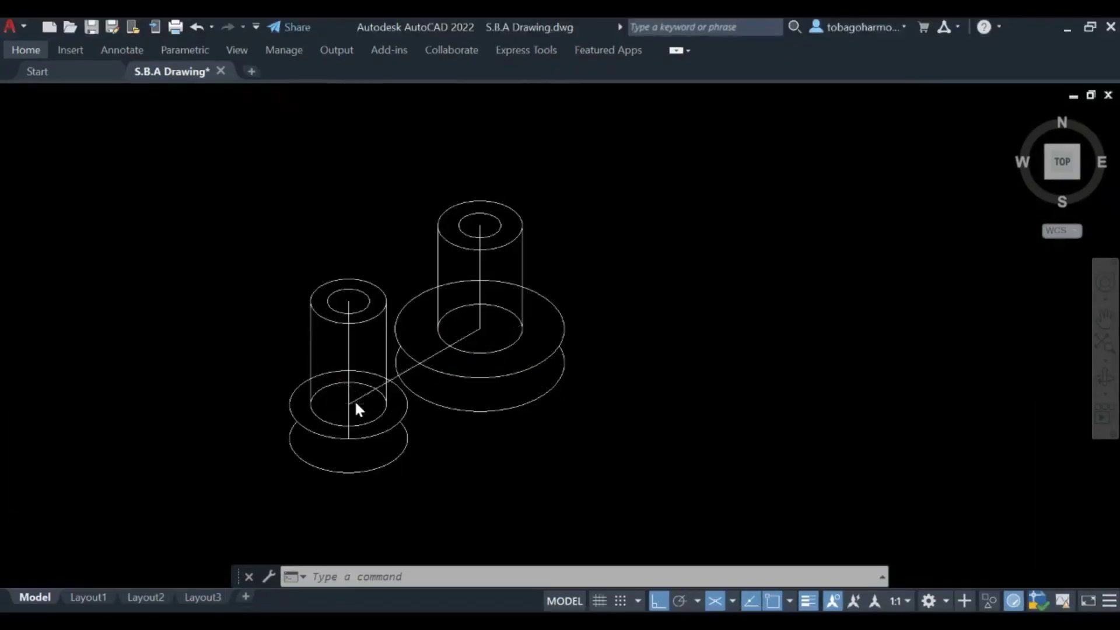
scroll(336, 415, up, 2)
text(lin)
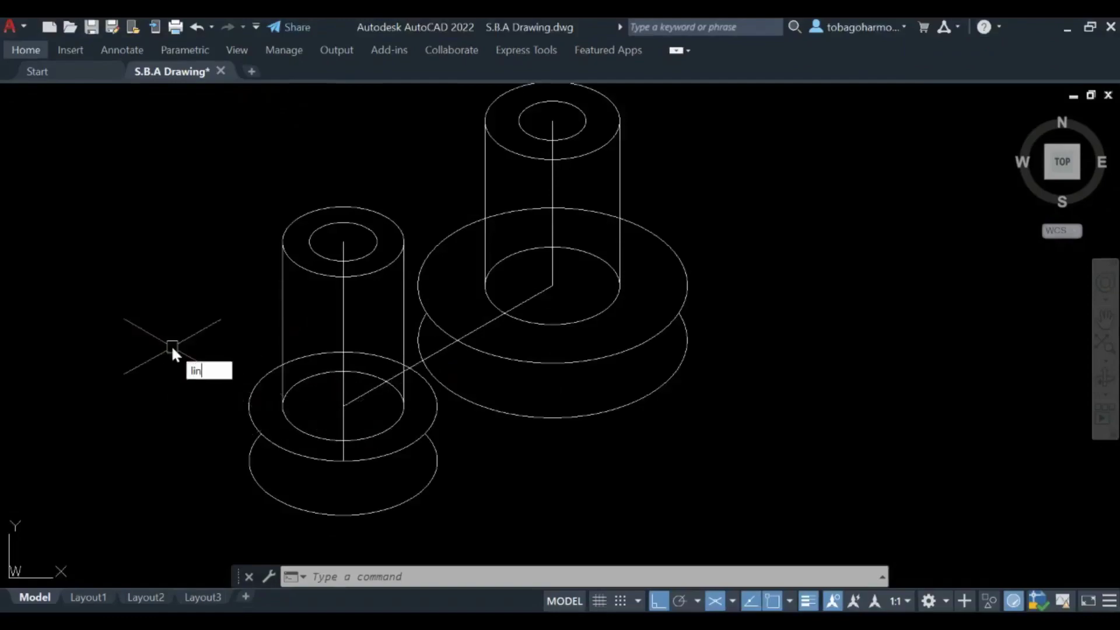
key(Return)
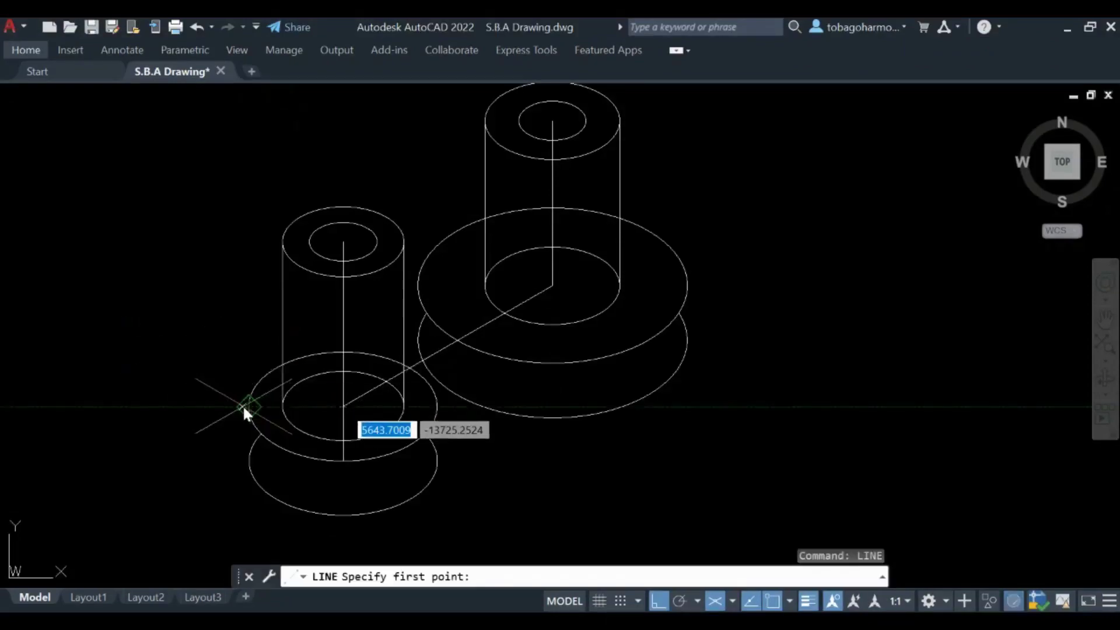
click(248, 404)
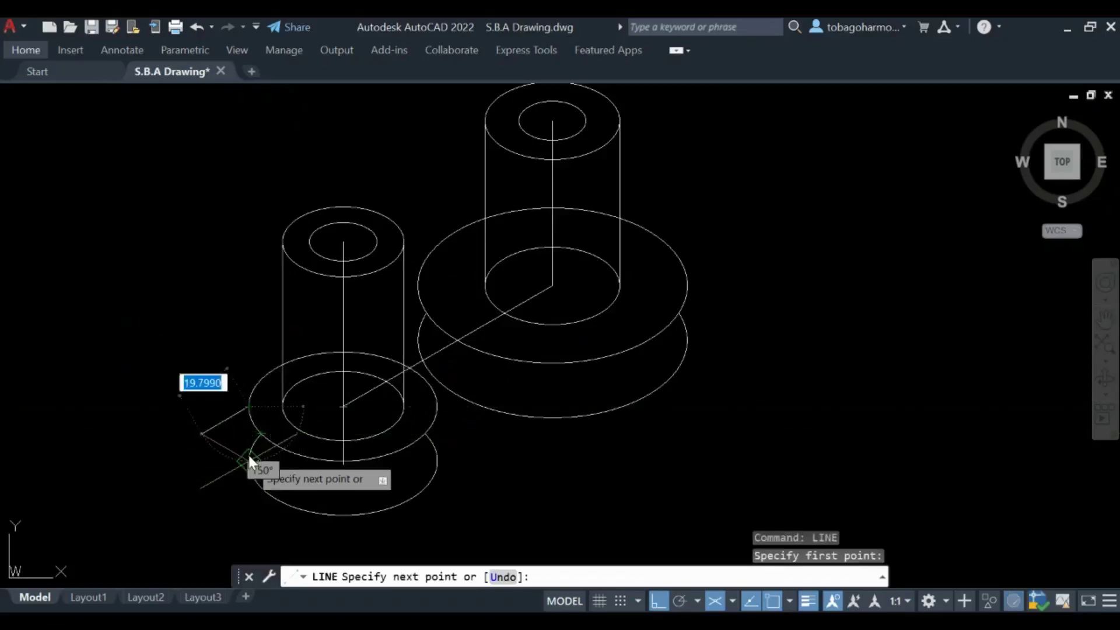
click(247, 458)
key(Return)
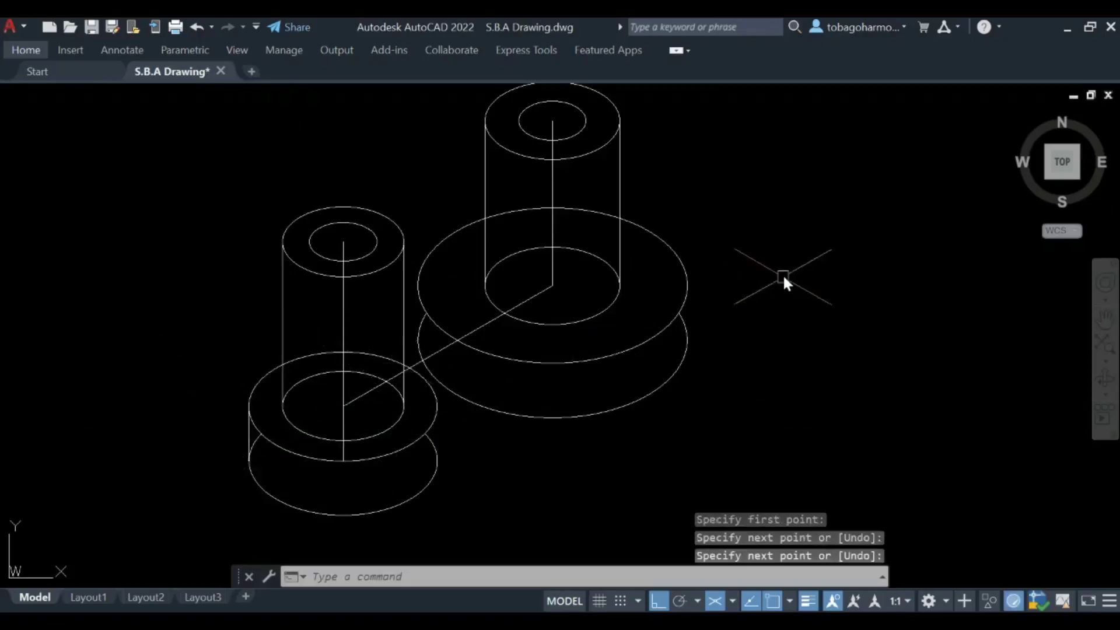
- Draw a vertical line joining the right quadrants of the upper and lower large base isocircles
key(Return)
click(687, 287)
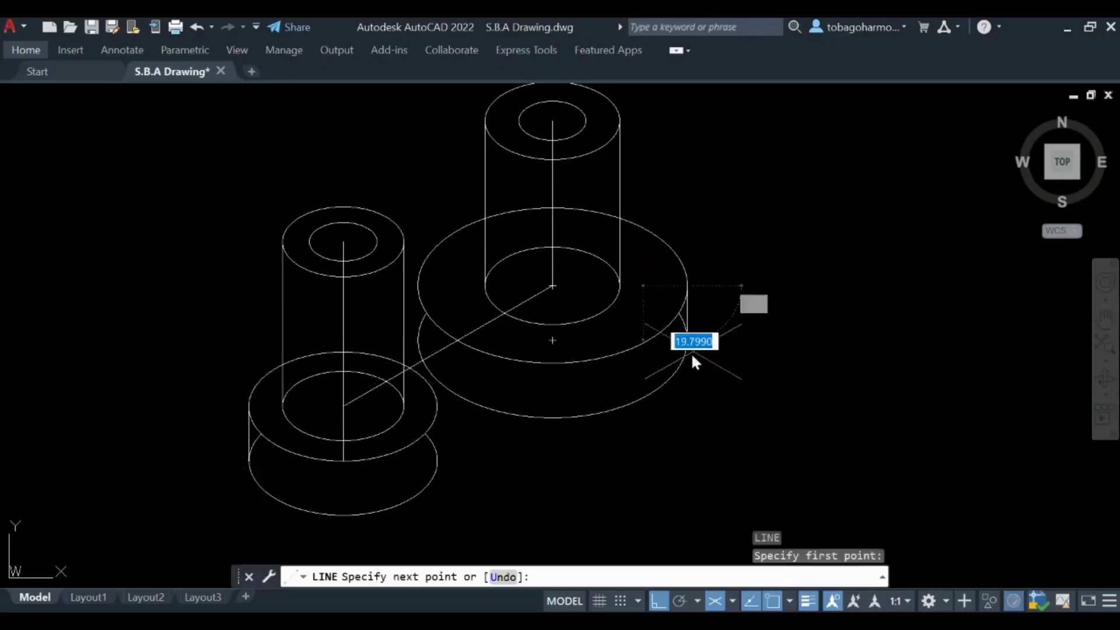
click(692, 350)
key(Return)
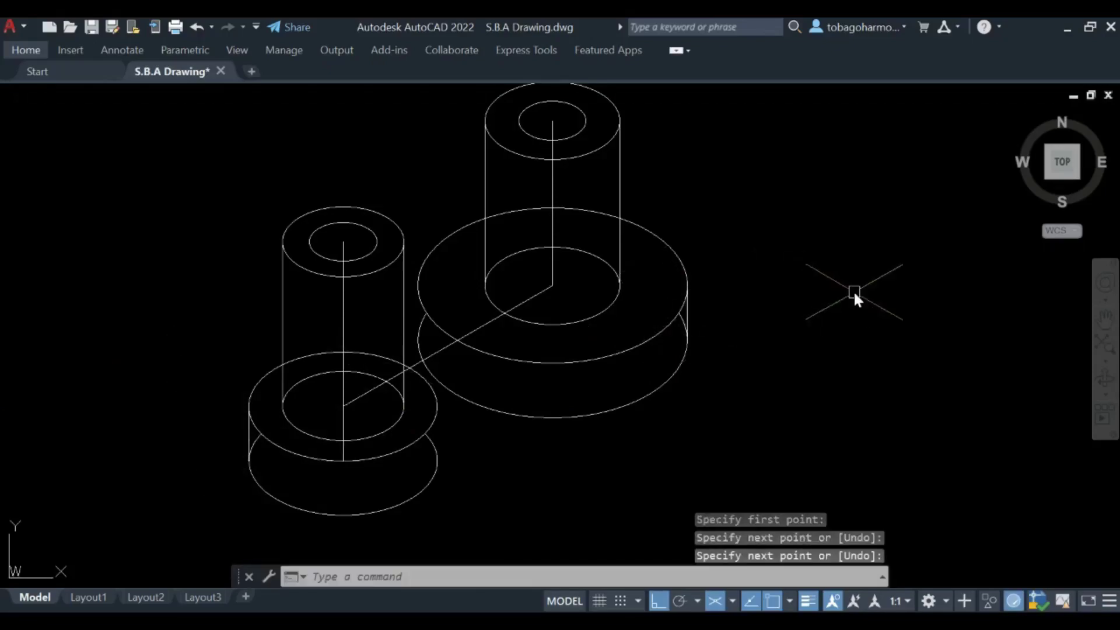
- Trim the hidden arc ends of the lower base isocircles at the small base's left side and the large base's right side
text(tri)
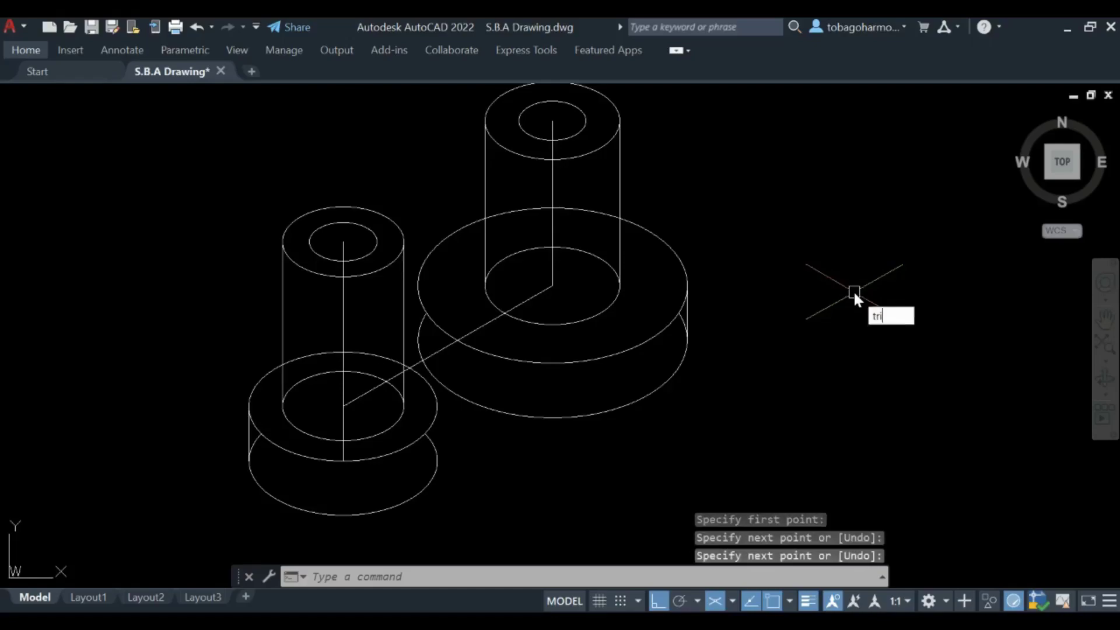
key(Return)
scroll(258, 465, up, 2)
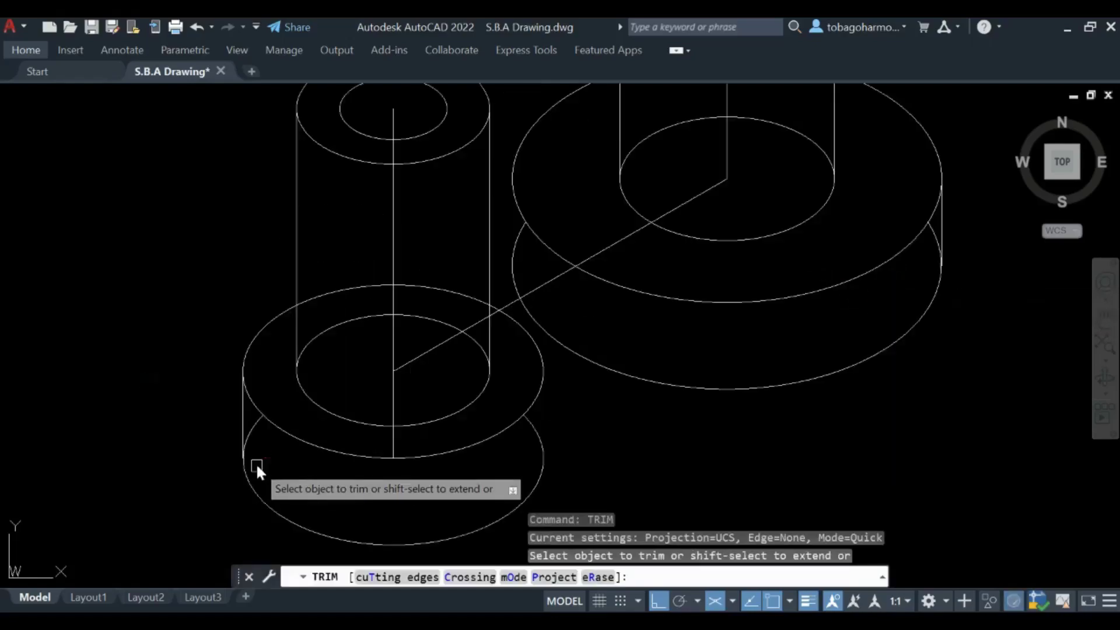
click(262, 424)
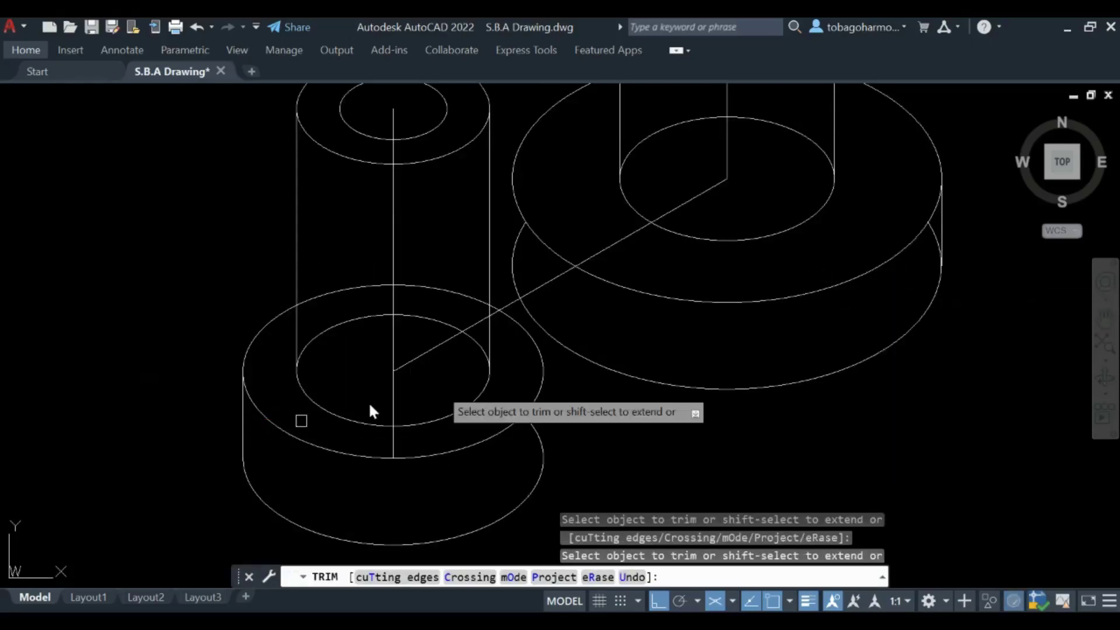
scroll(914, 242, up, 2)
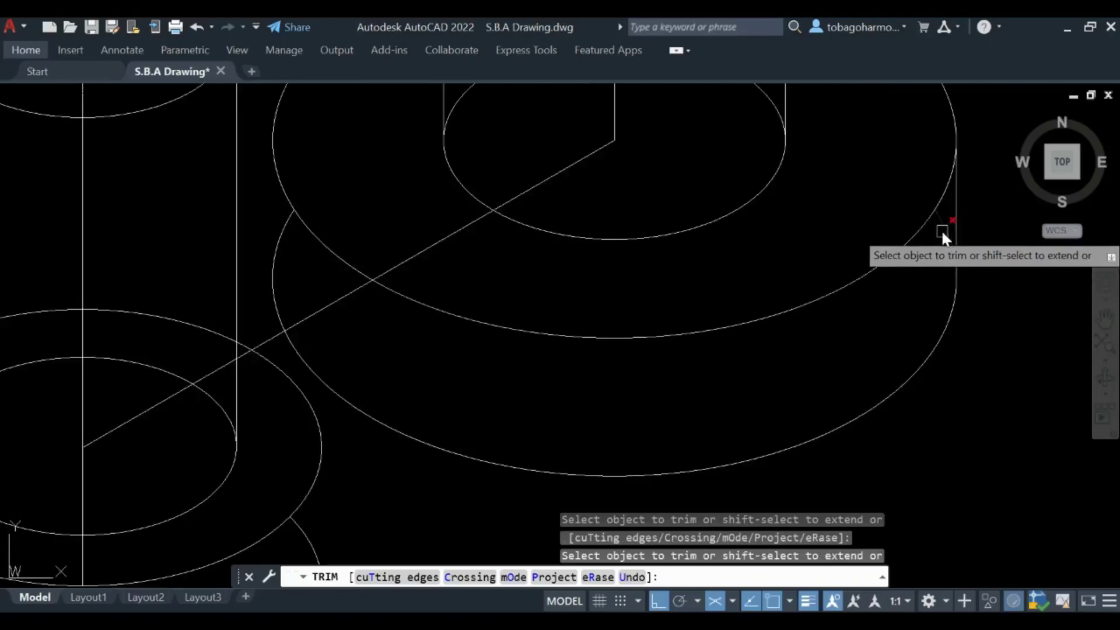
scroll(988, 200, down, 4)
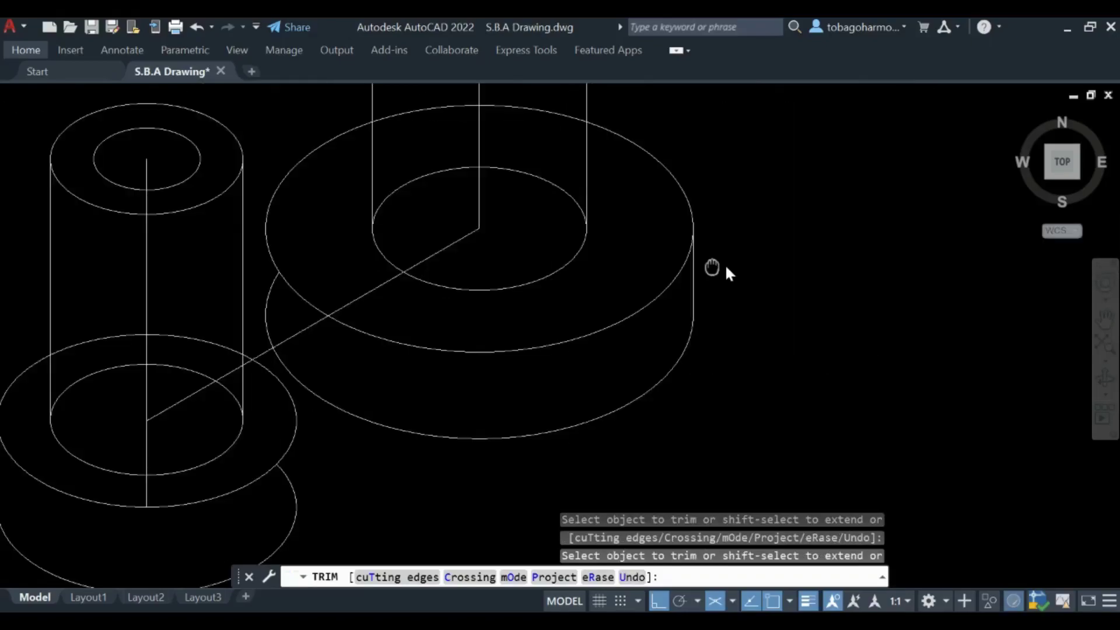
key(Return)
scroll(781, 240, down, 2)
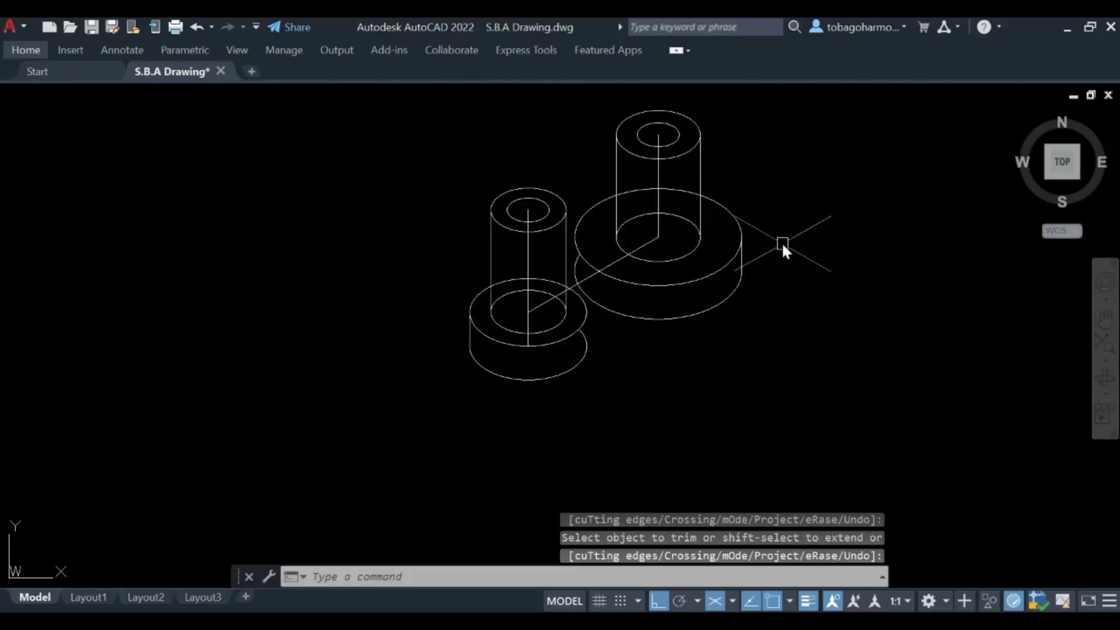
middle_drag(781, 241, 741, 306)
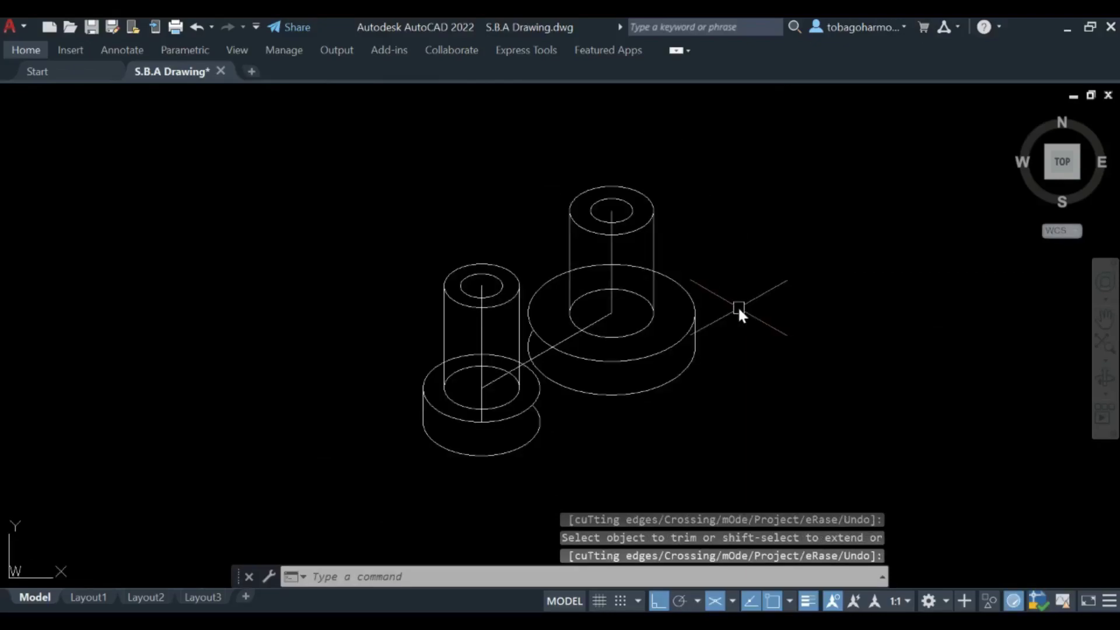
mouse_move(742, 306)
middle_down()
mouse_move(682, 345)
mouse_move(731, 279)
middle_up()
scroll(682, 345, up, 2)
scroll(731, 280, down, 2)
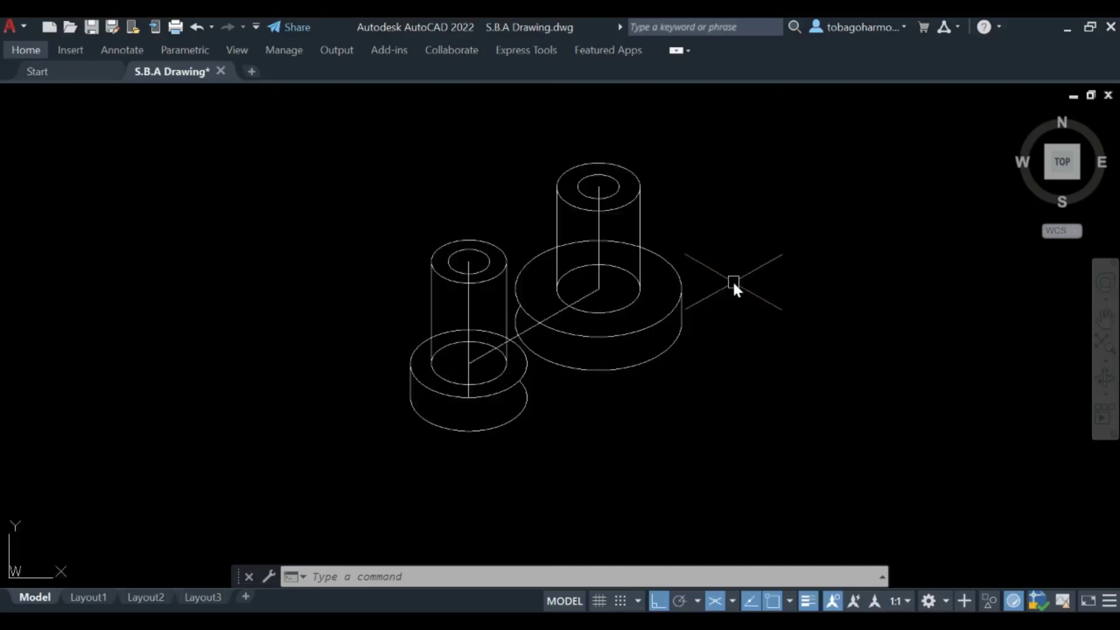
scroll(533, 309, up, 2)
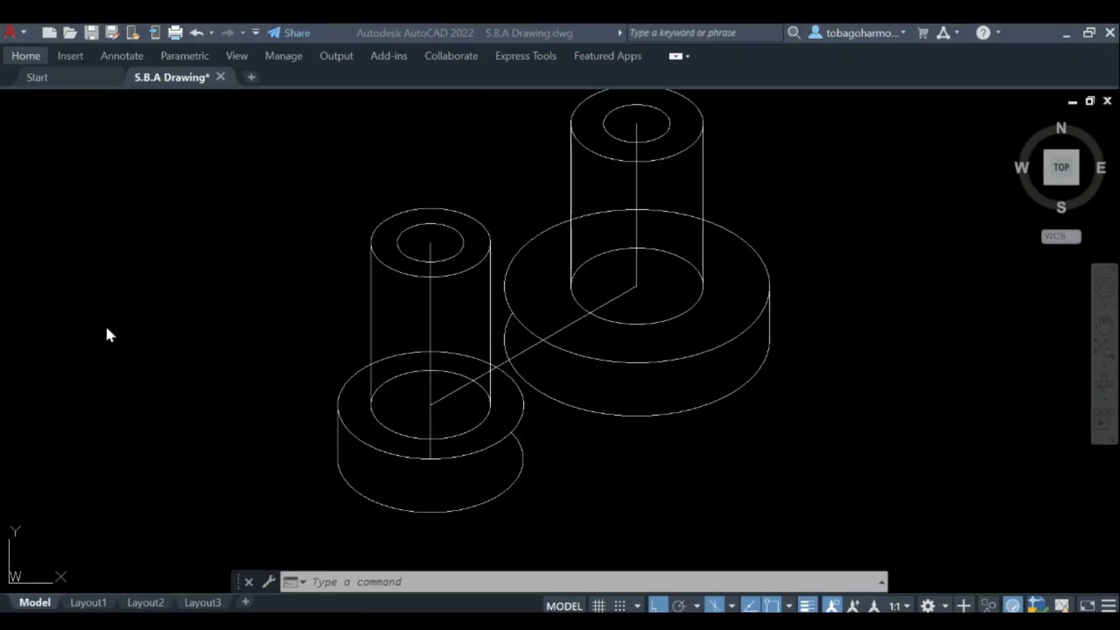
text(line)
key(Return)
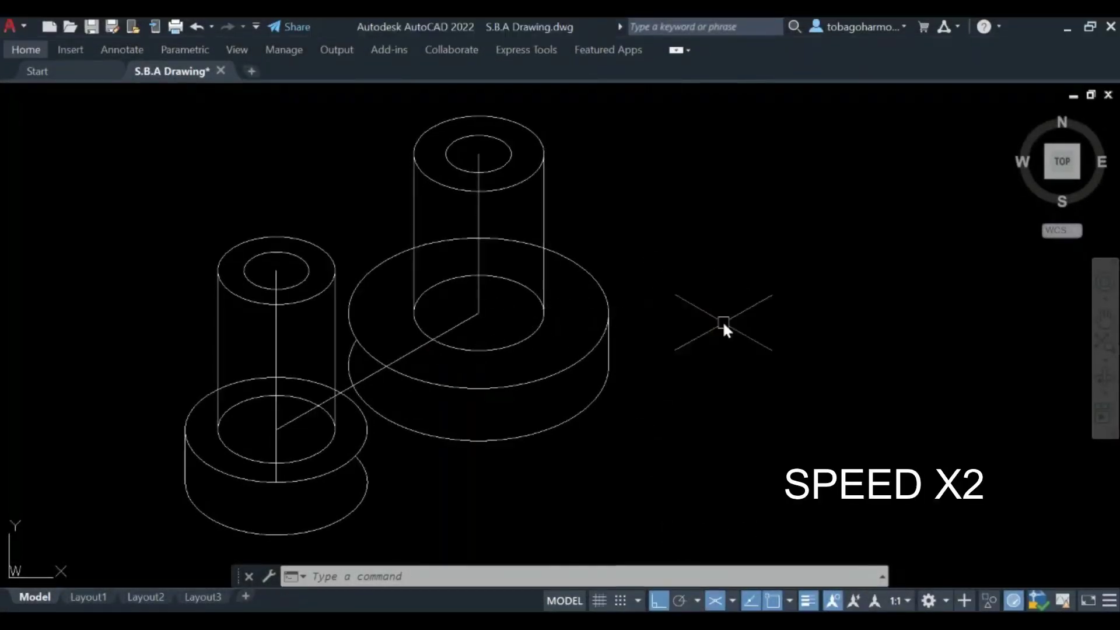
- Draw an isocircle of radius 12 centred on the large base's top face
text(ell)
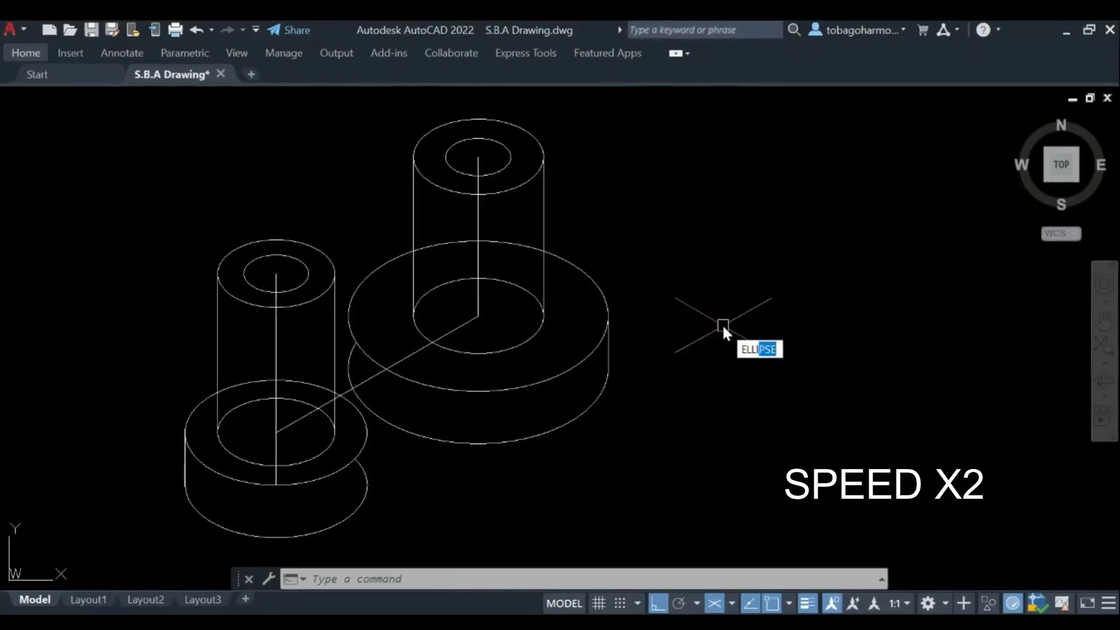
key(Return)
text(i)
key(Return)
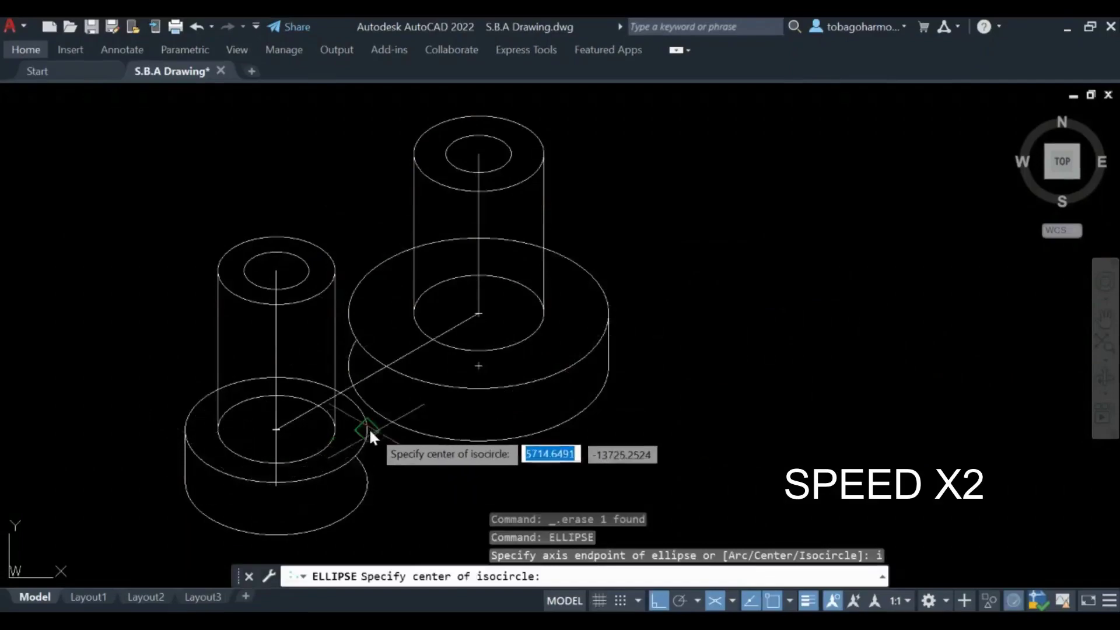
click(492, 312)
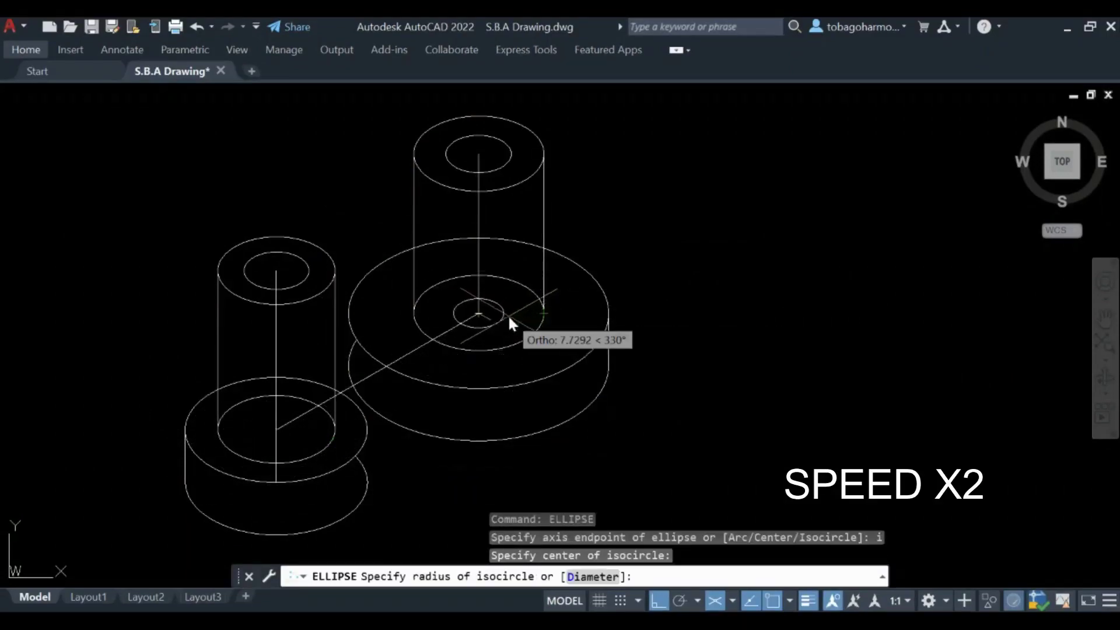
text(12)
key(Return)
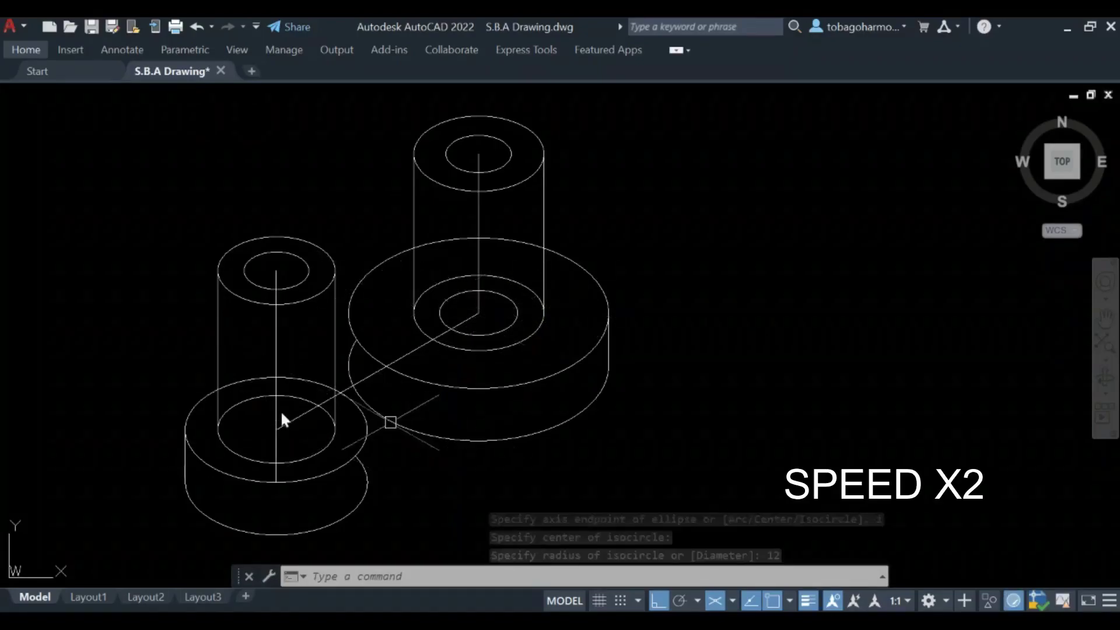
- Draw an isocircle centred on the midpoint of the line joining the two base centres, with its radius reaching the small base's centre
text(ellips)
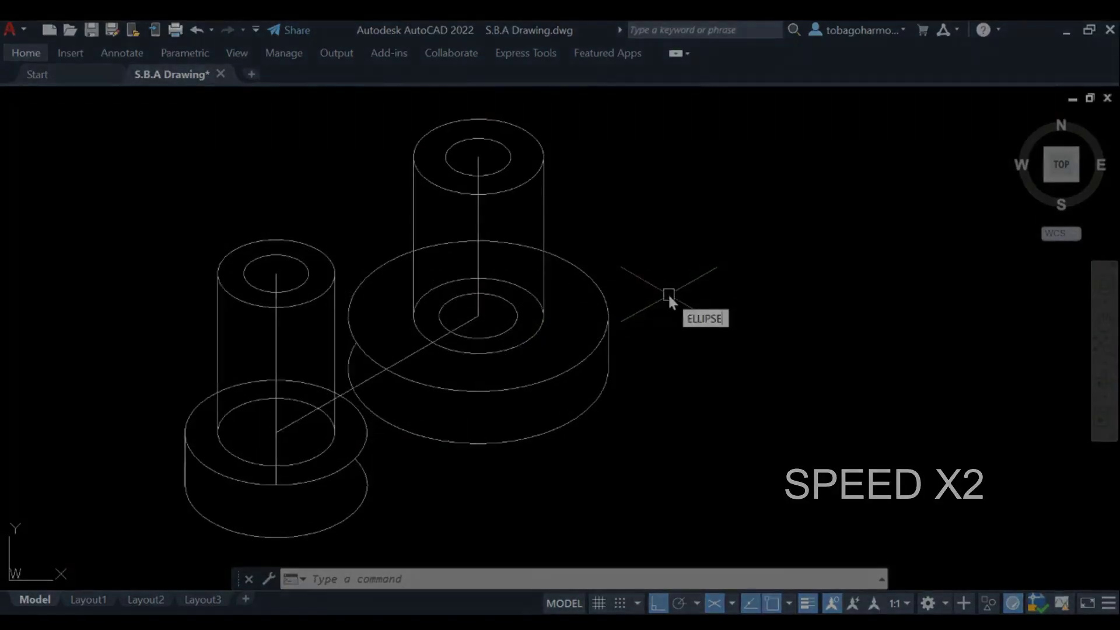
key(Return)
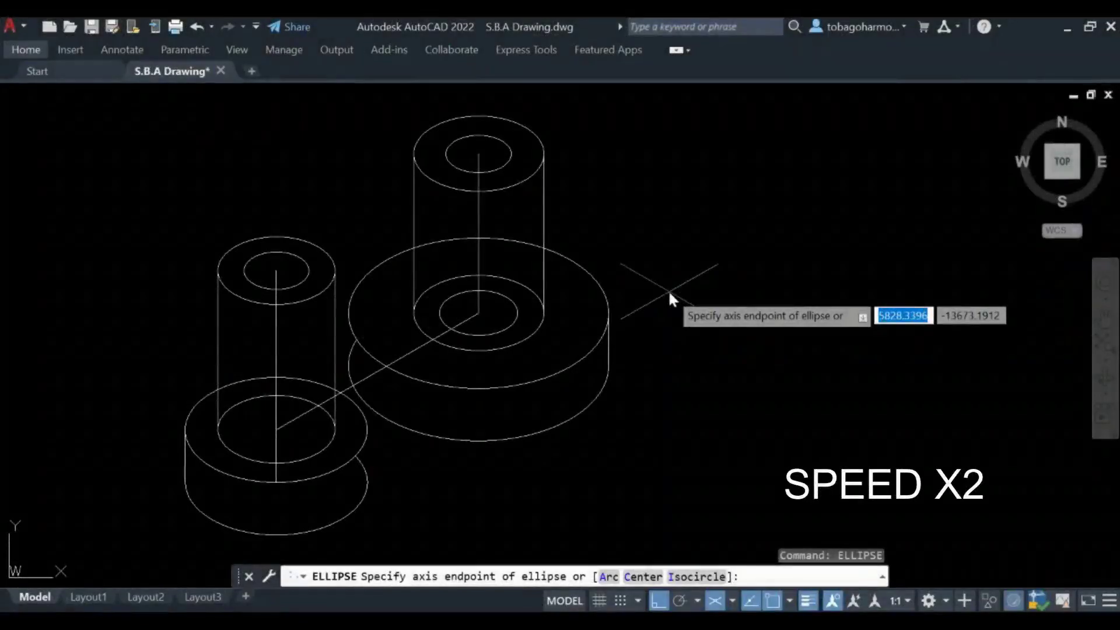
text(i)
key(Return)
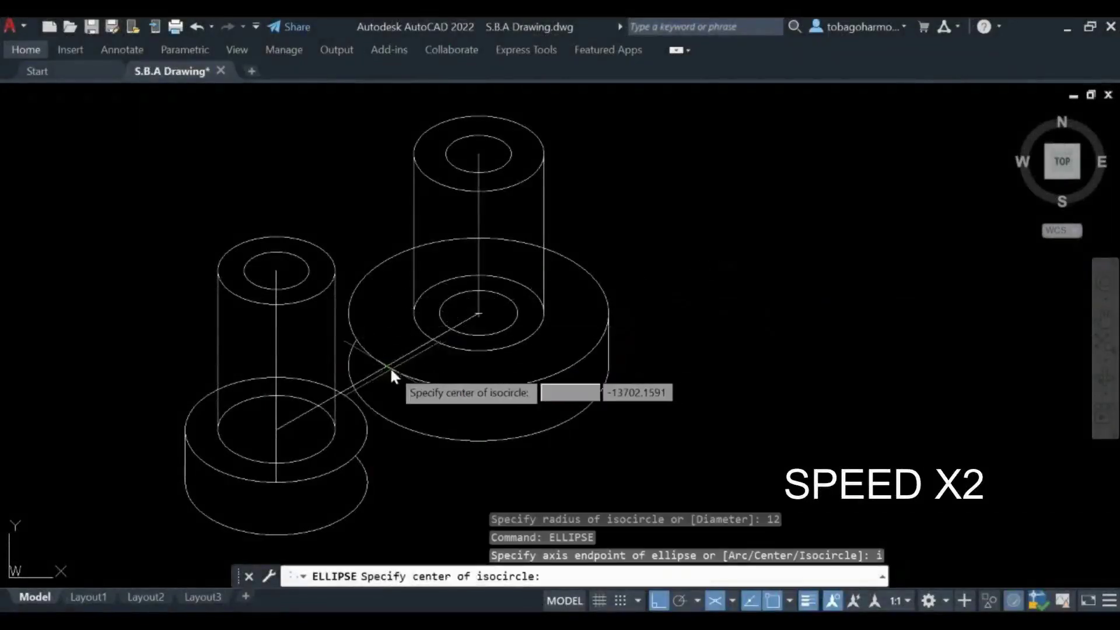
click(373, 373)
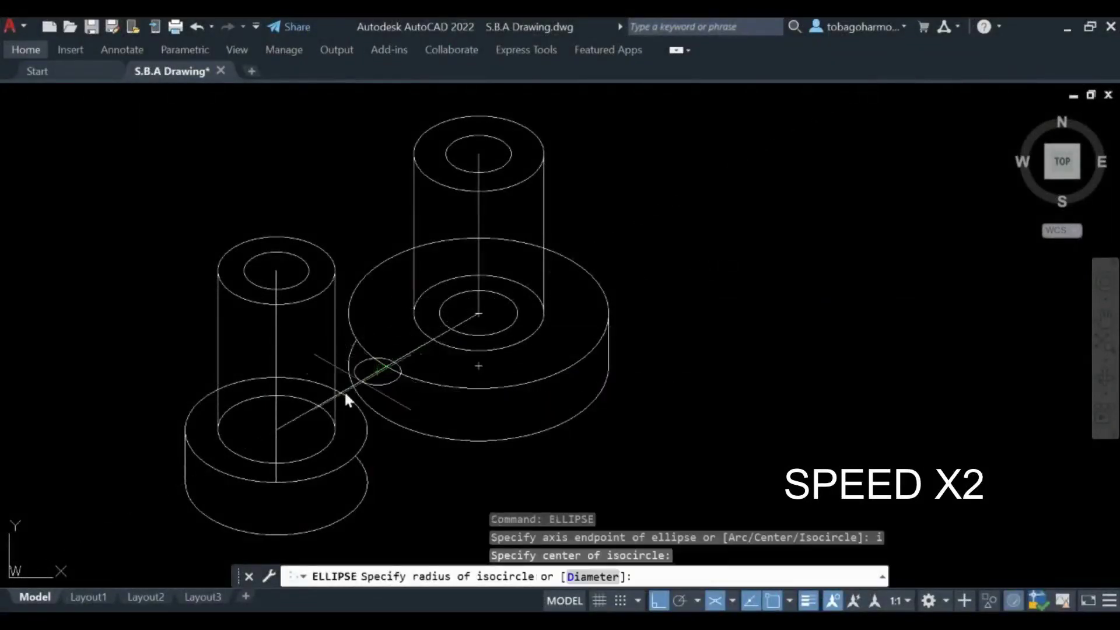
click(277, 430)
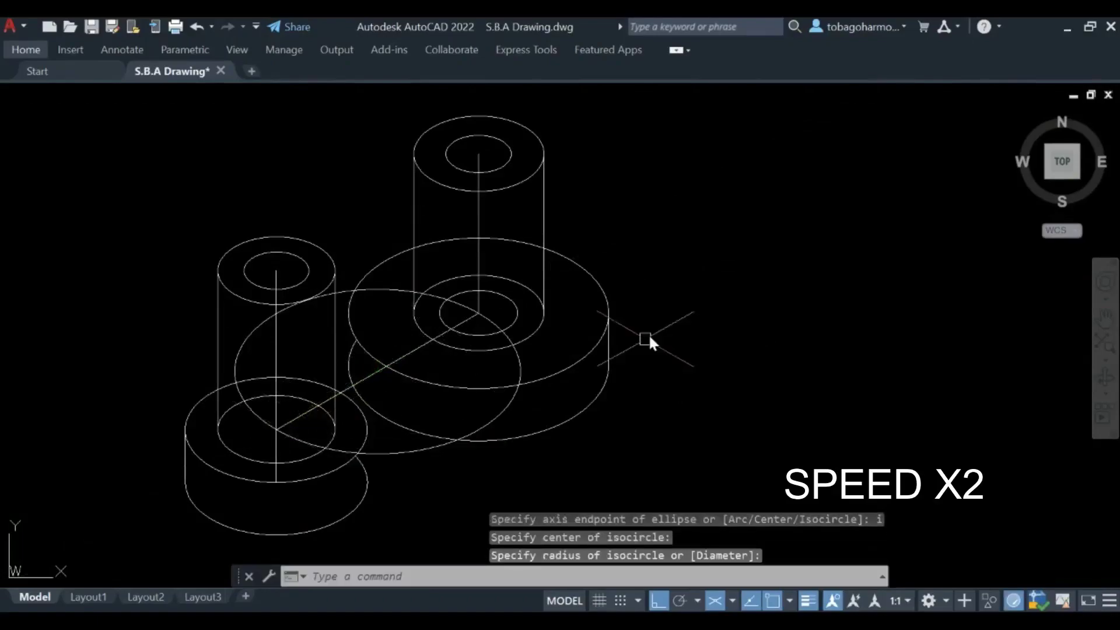
- Trim away the part of the construction isocircle above the centre line, keeping the lower arc between the two base centres
text(tr)
key(Return)
click(346, 292)
scroll(371, 316, up, 4)
click(244, 266)
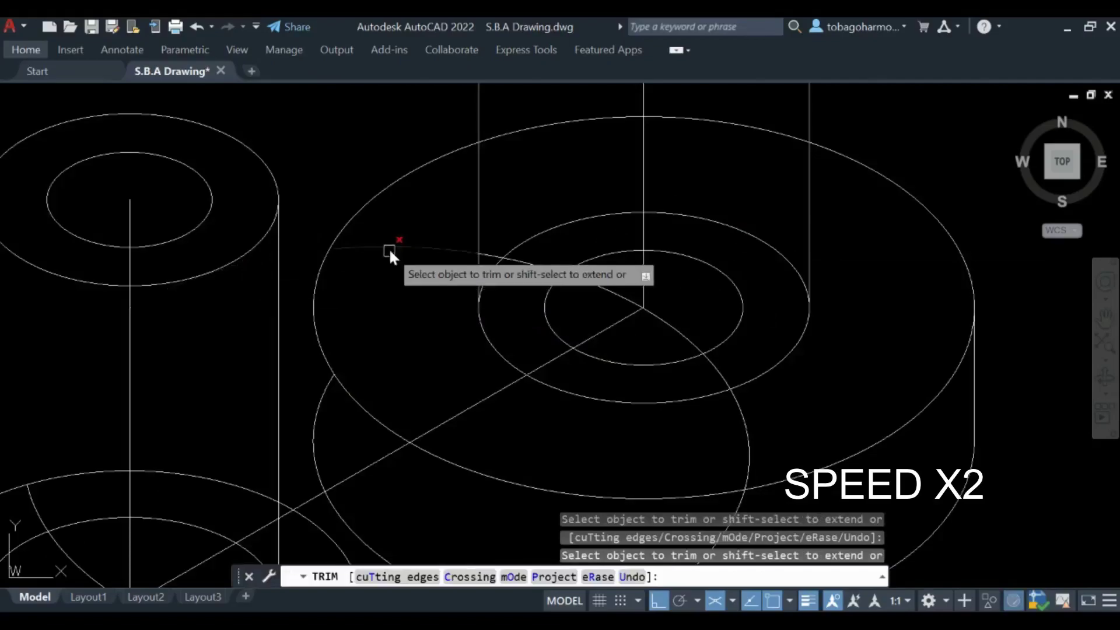
middle_drag(389, 248, 505, 261)
scroll(642, 338, down, 4)
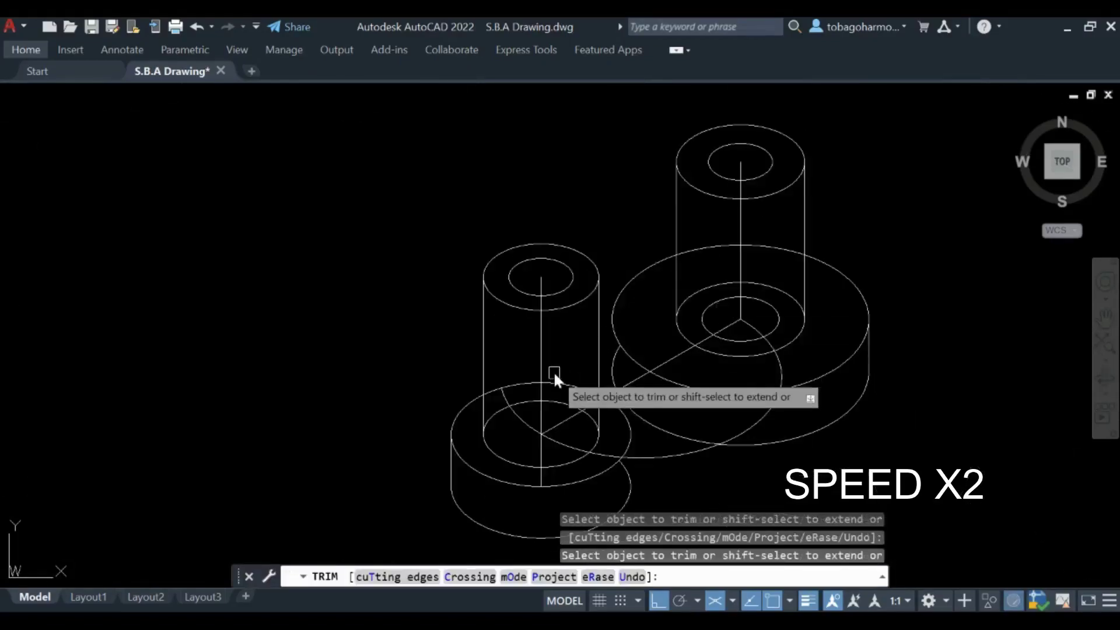
scroll(554, 371, up, 3)
scroll(467, 499, down, 2)
scroll(511, 481, up, 1)
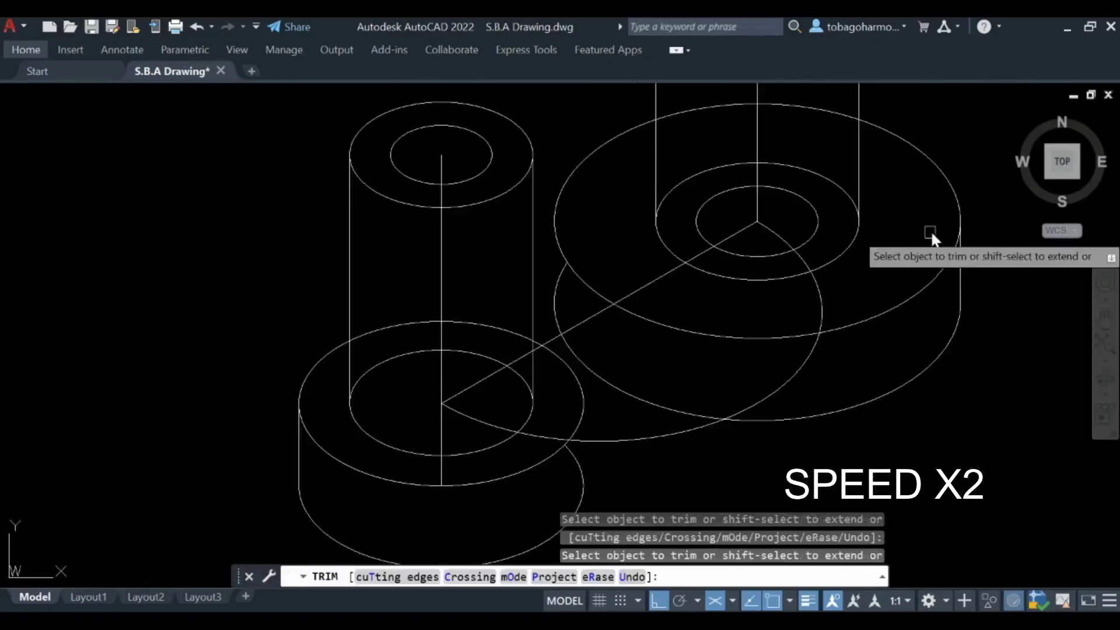
key(Return)
- Switch from isometric to orthographic drafting and turn ortho mode off
scroll(997, 345, down, 2)
middle_drag(970, 332, 637, 342)
scroll(490, 286, up, 5)
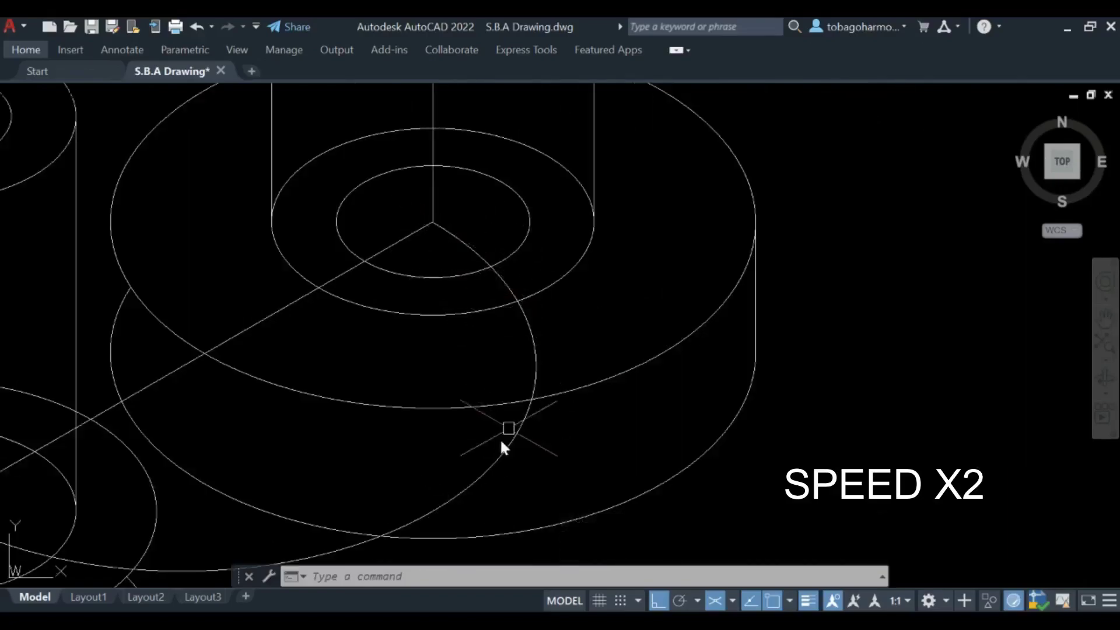
scroll(515, 241, up, 4)
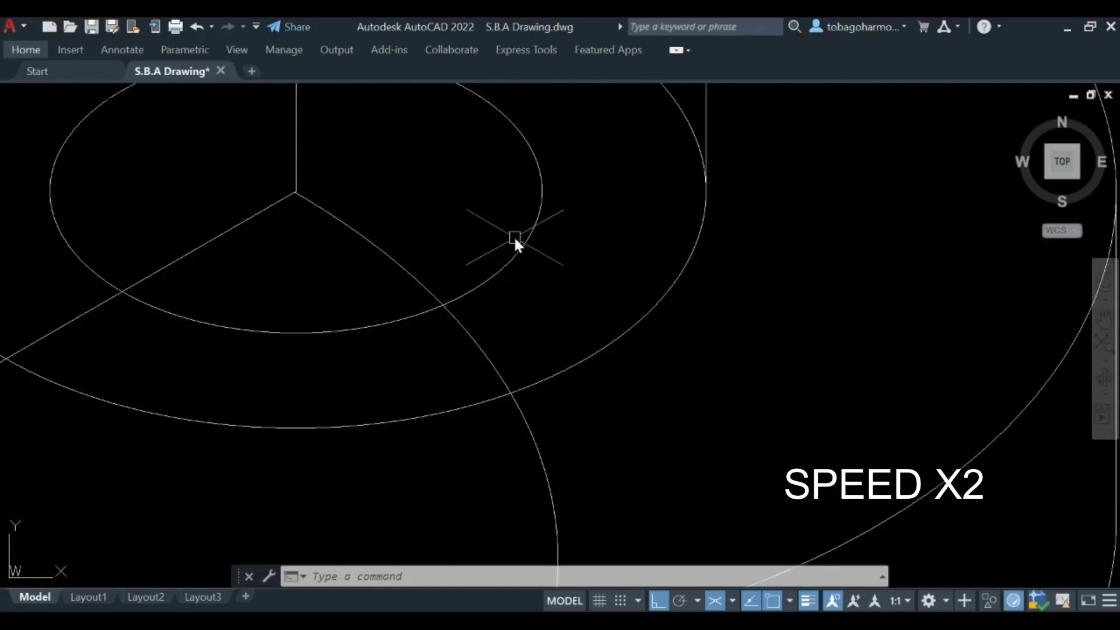
key(Escape)
key(Escape)
click(718, 601)
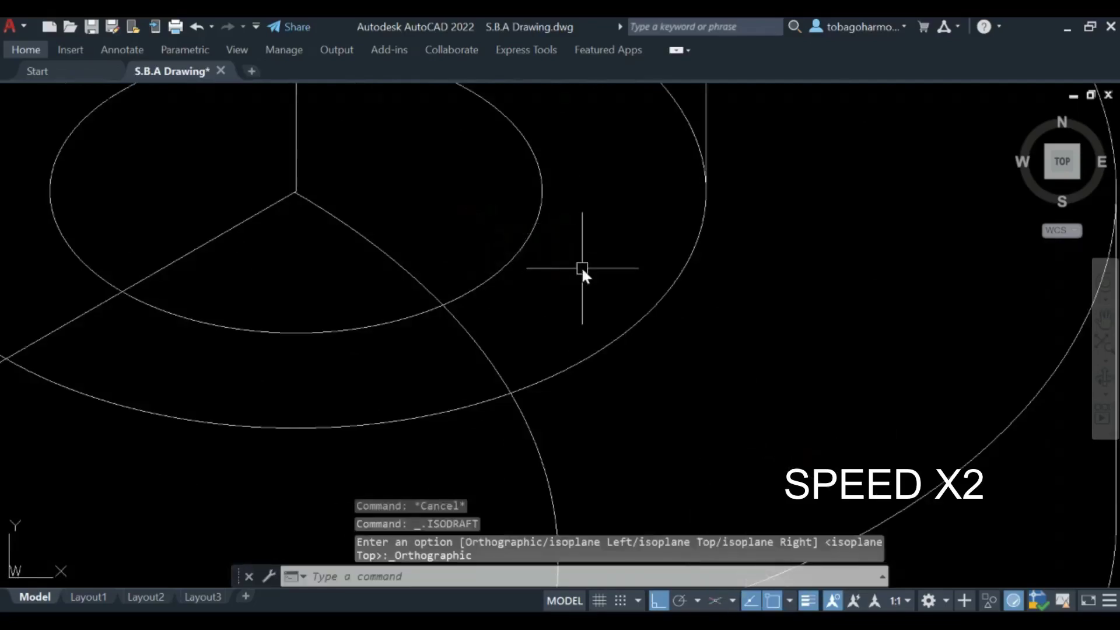
click(658, 601)
- Draw a line from the large base's centre to where the construction arc crosses the radius 12 isocircle
text(line)
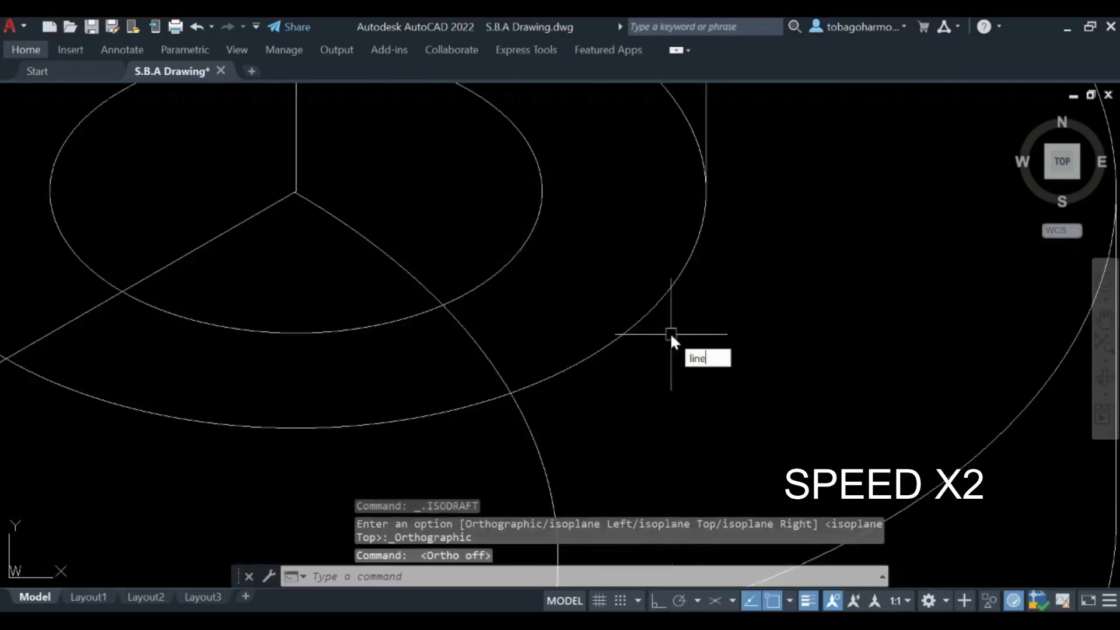
key(Return)
click(295, 193)
click(426, 310)
key(Return)
- Lengthen the new line along its own direction so it ends on the outer edge of the large base's top face
scroll(443, 257, down, 2)
scroll(350, 274, up, 3)
click(397, 283)
scroll(430, 274, down, 1)
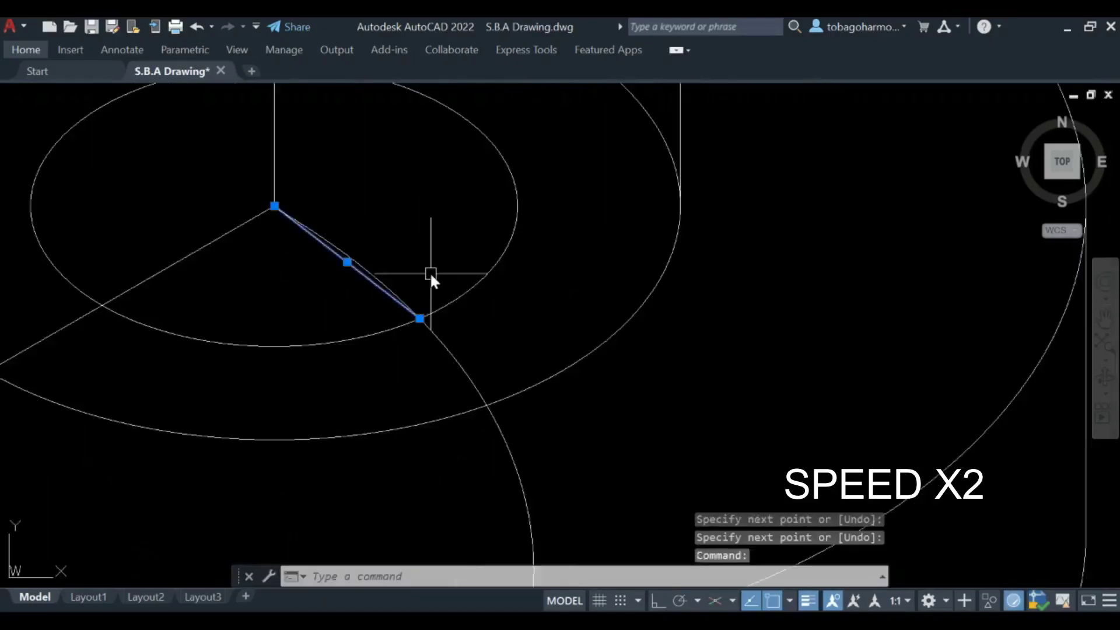
scroll(430, 271, down, 2)
middle_drag(429, 271, 240, 156)
mouse_move(234, 156)
click(256, 201)
key(Escape)
scroll(393, 204, down, 3)
scroll(328, 268, up, 2)
scroll(449, 271, up, 2)
text(tr)
key(Return)
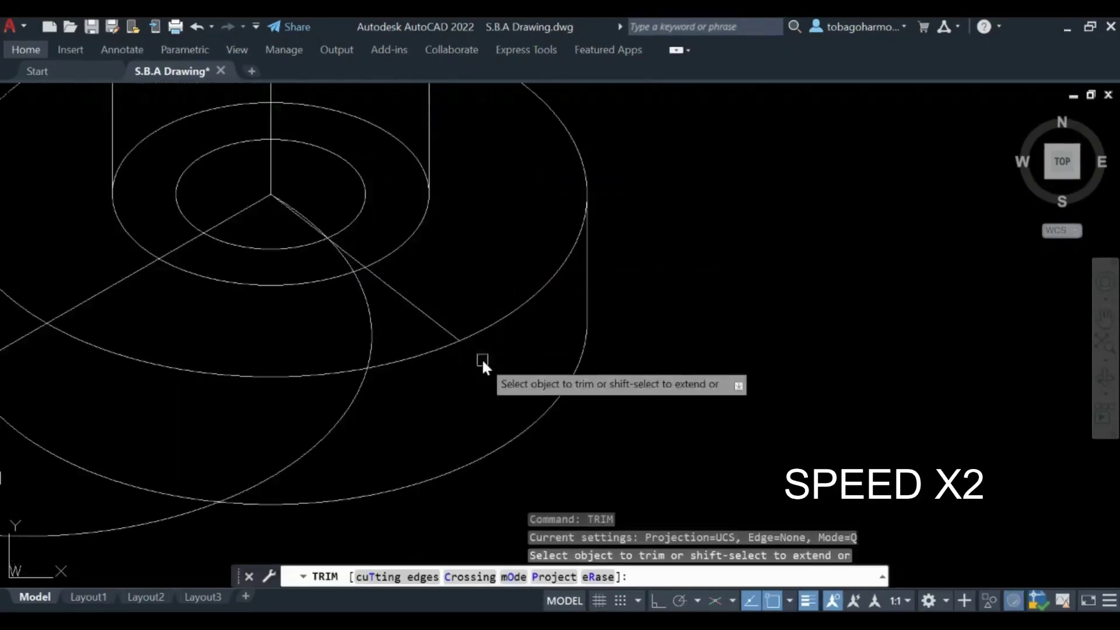
key(Return)
- Copy the radial line from the large base's centre to the small base's centre
scroll(502, 353, down, 2)
scroll(467, 344, up, 4)
click(397, 299)
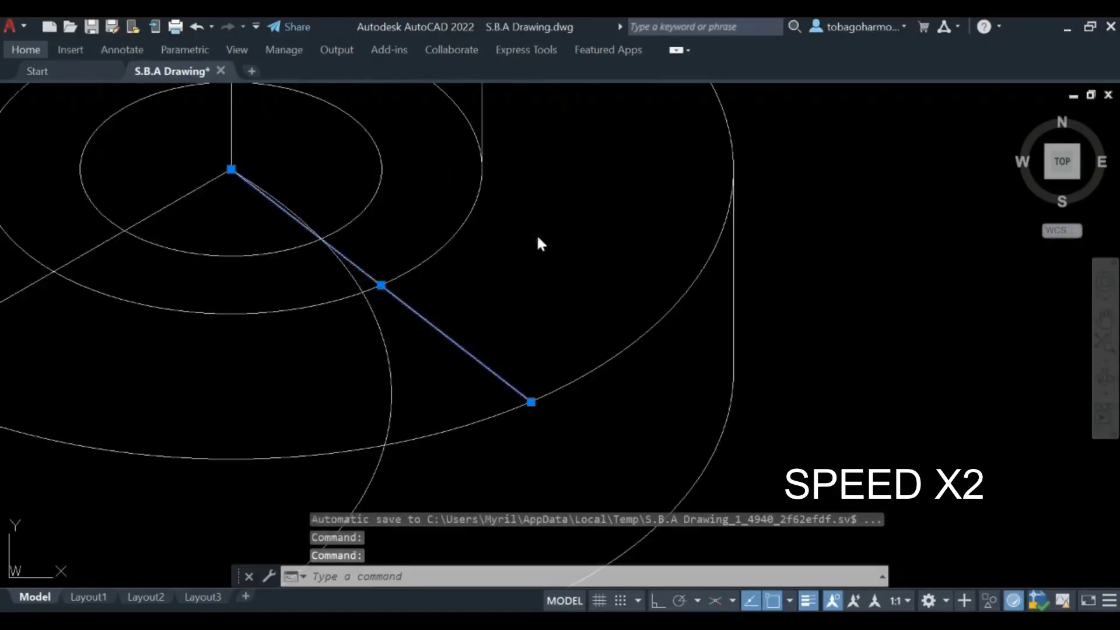
text(co)
key(Return)
scroll(267, 183, up, 3)
scroll(233, 160, down, 2)
scroll(387, 135, up, 1)
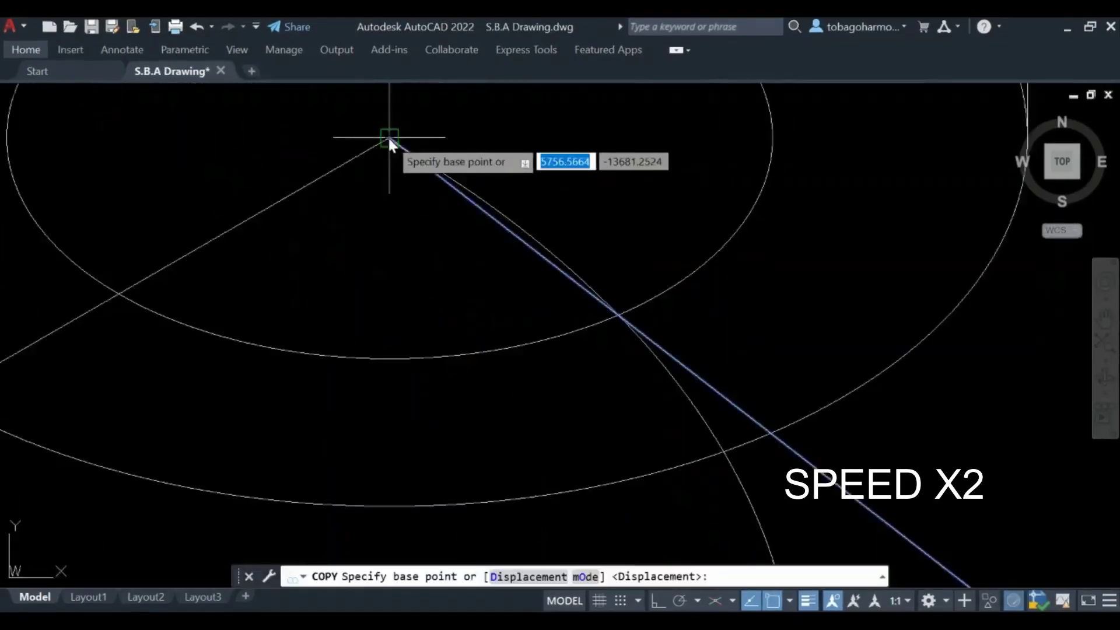
click(387, 136)
scroll(375, 262, down, 2)
scroll(663, 175, down, 1)
scroll(428, 292, up, 1)
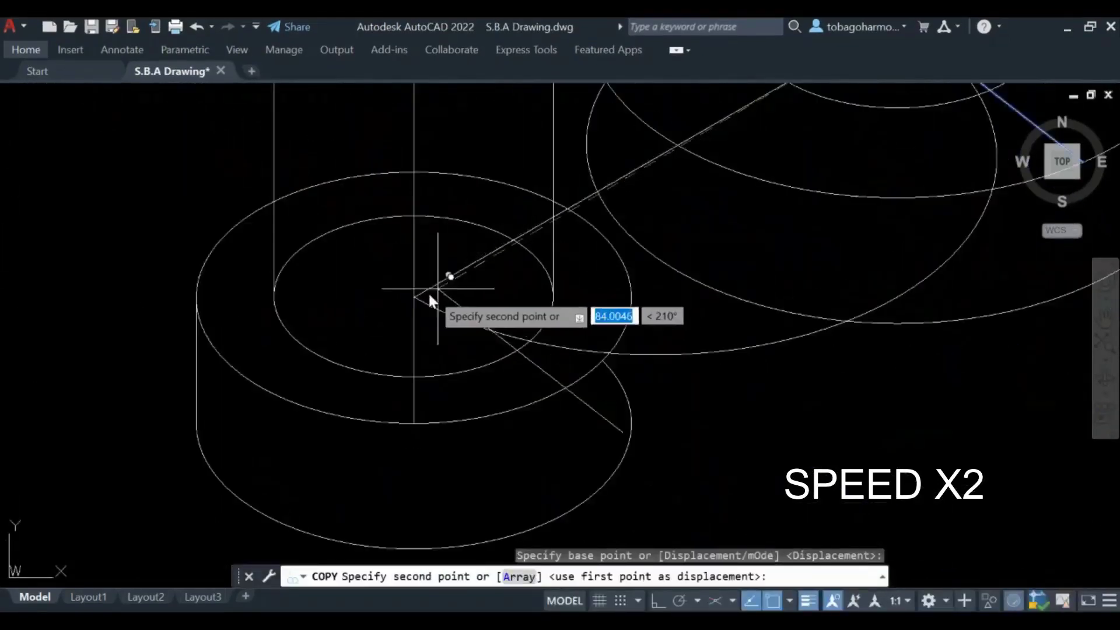
click(341, 261)
key(Return)
- Trim the copied radial line where it passes the outer edge of the small base's top face
middle_drag(518, 300, 415, 311)
text(trim)
key(Return)
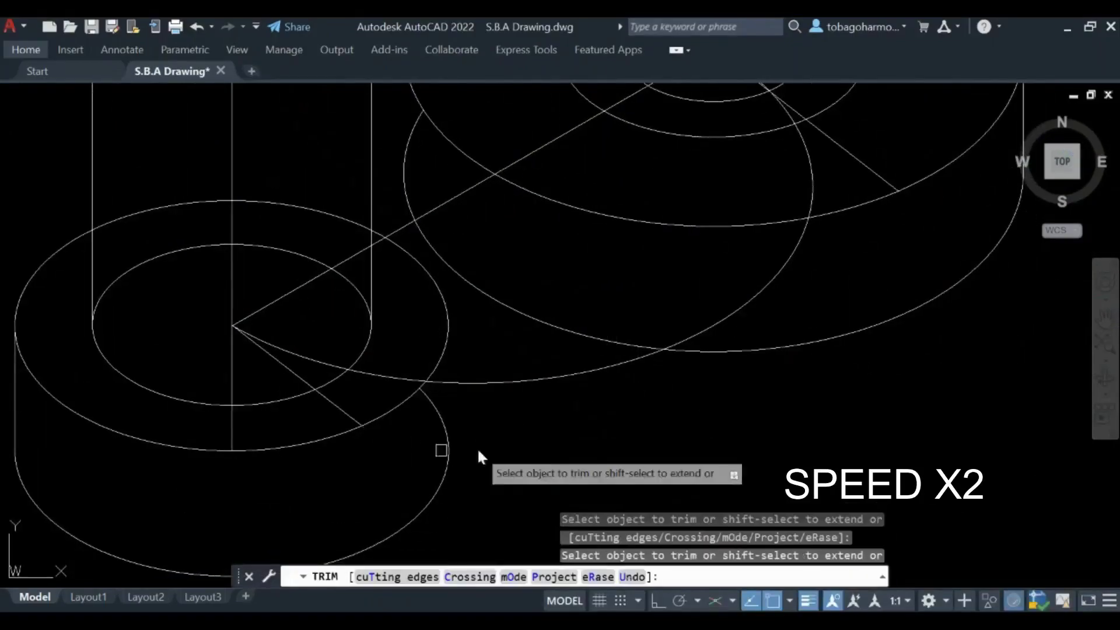
key(Return)
scroll(662, 415, down, 4)
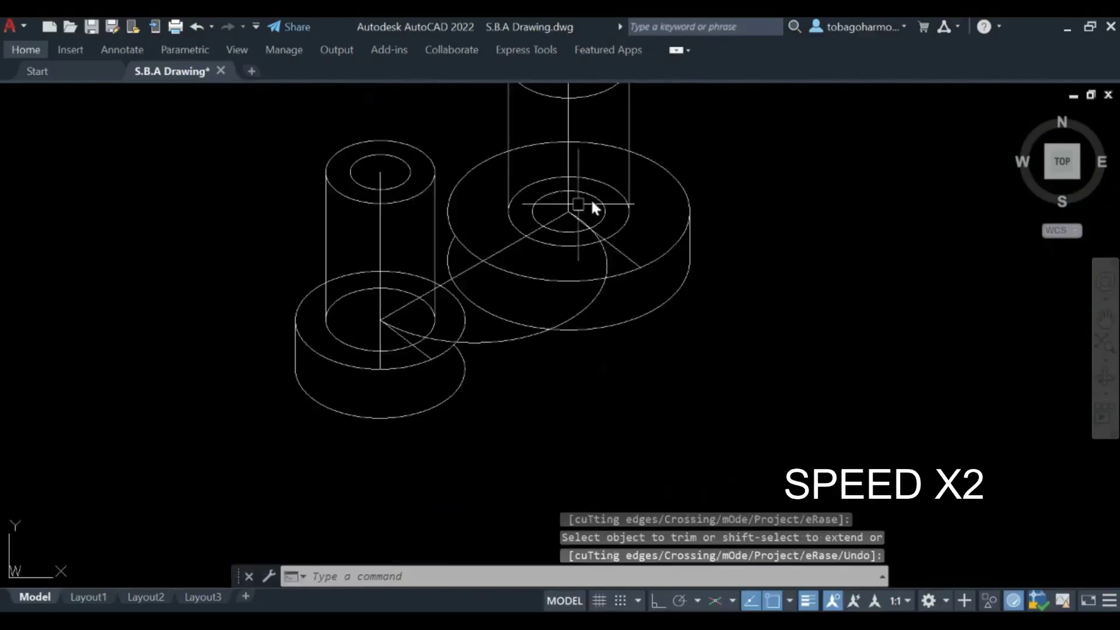
- Draw the common tangent line from the radial line's outer end on the large base to the small base's top edge
text(l)
key(Return)
click(642, 269)
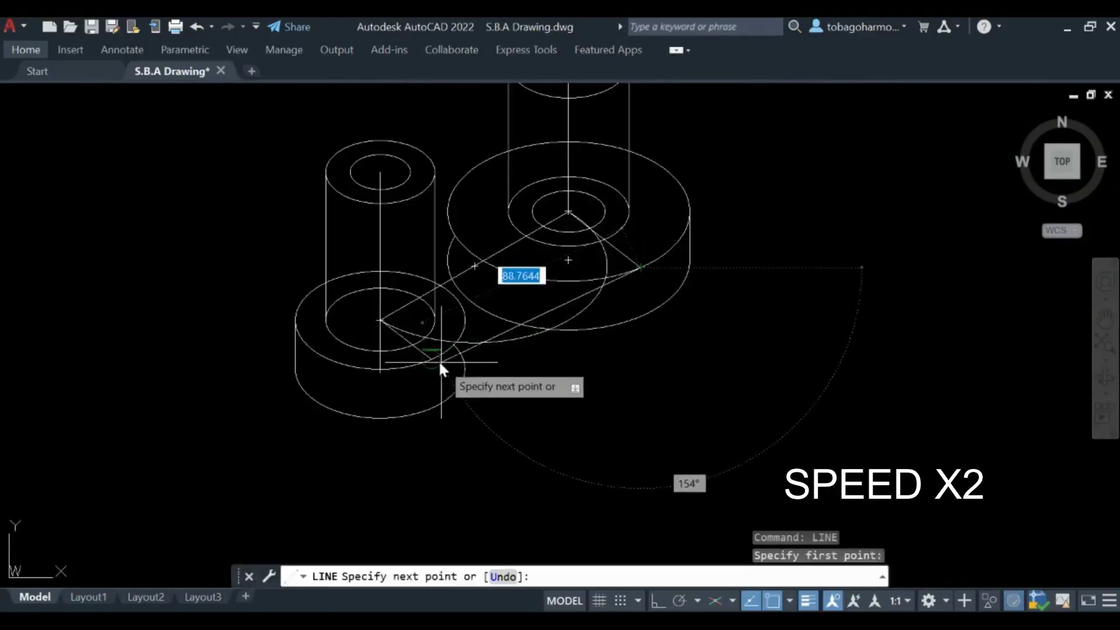
click(439, 360)
key(Return)
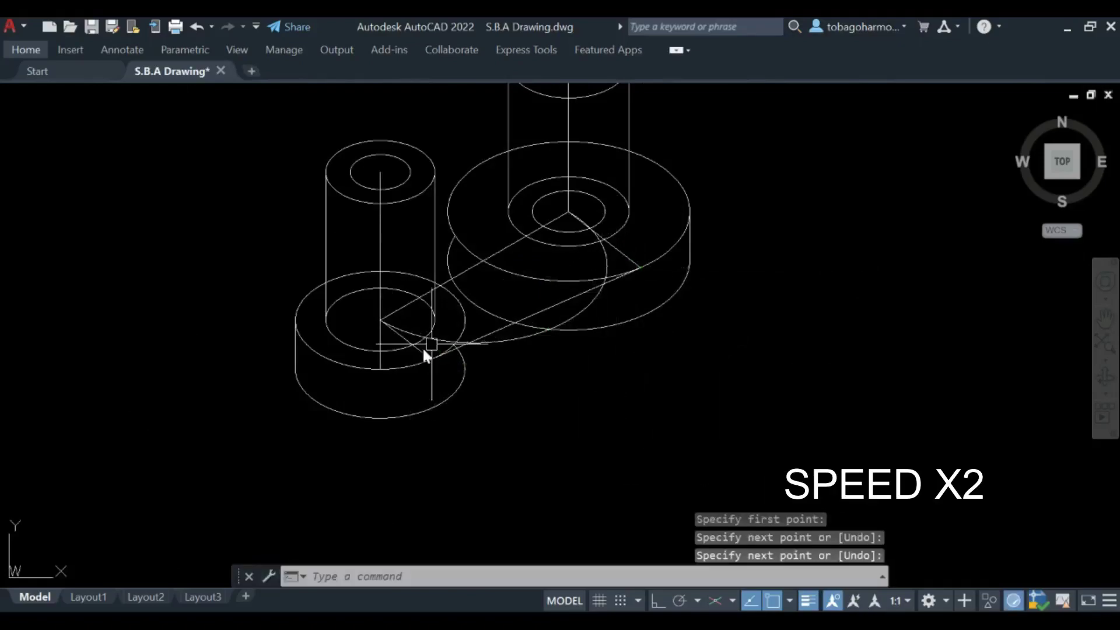
- Draw a vertical line down from the tangent point on the small base's top face to just past its bottom edge, with ortho on
scroll(575, 367, up, 5)
text(li)
key(Return)
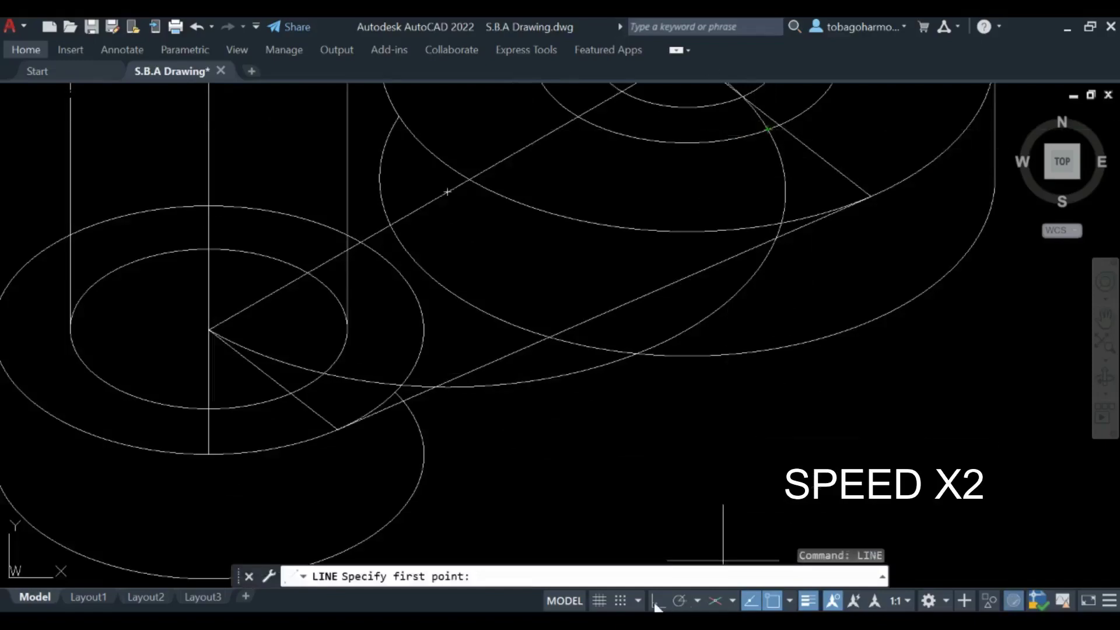
click(658, 601)
click(337, 429)
middle_drag(330, 546, 326, 475)
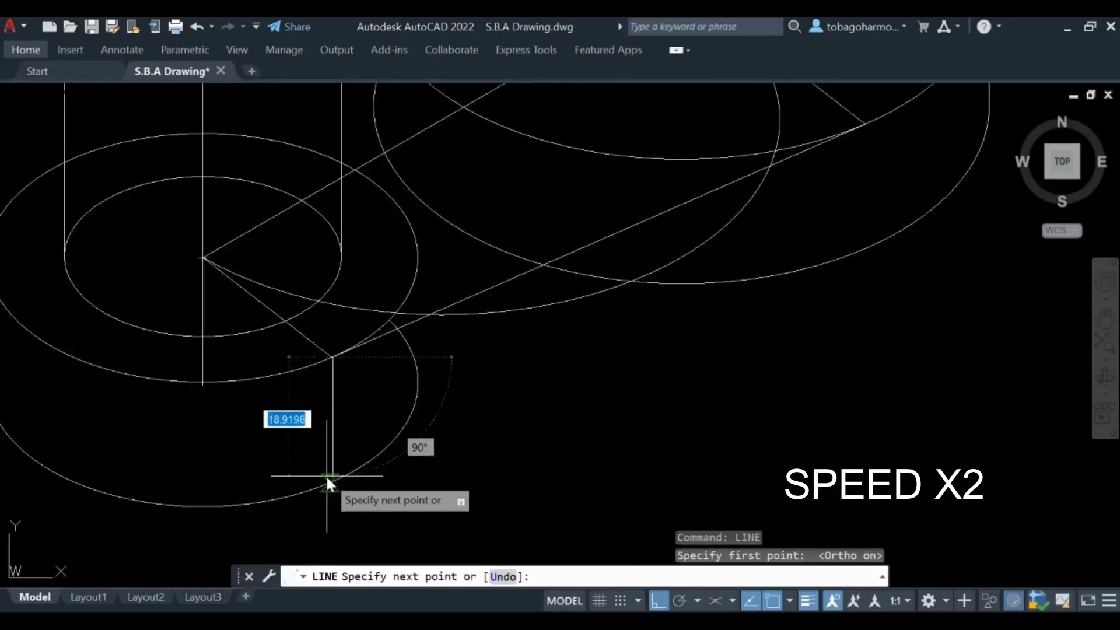
click(336, 509)
key(Escape)
- Trim the part of the vertical line that extends below the small base's bottom edge
text(tr)
key(Return)
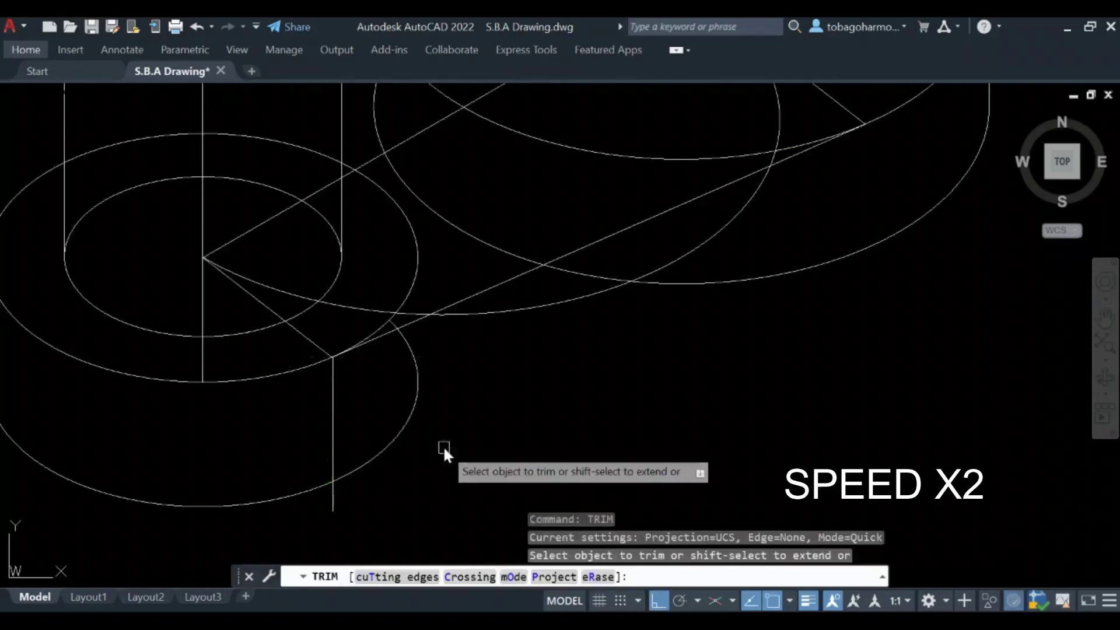
click(336, 502)
key(Return)
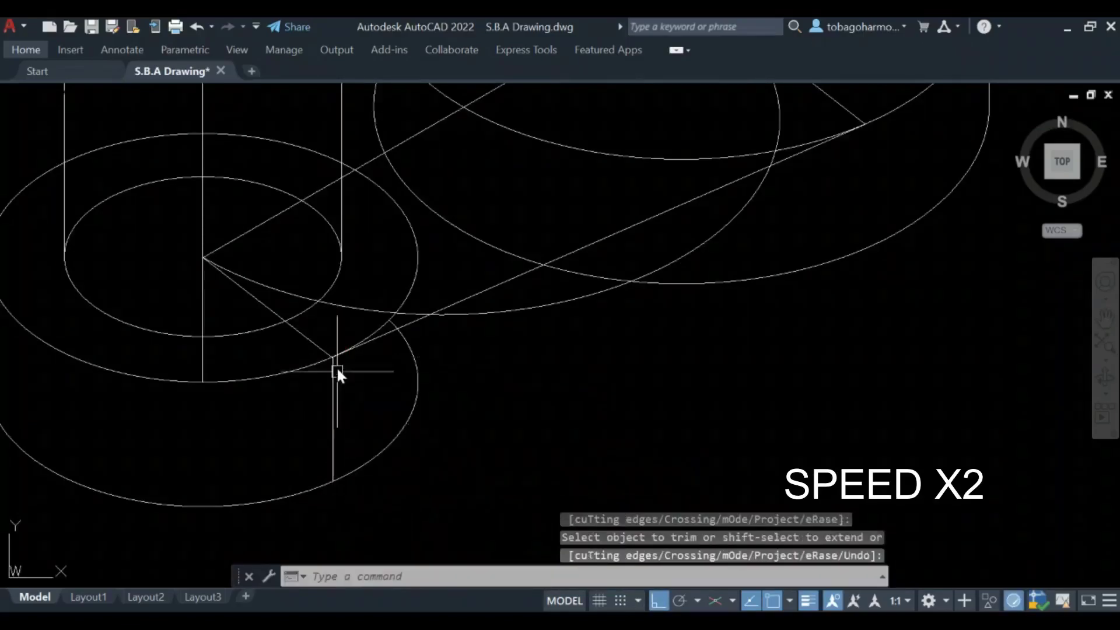
- Copy the tangent line from the top of the vertical line to its lower end on the small base's bottom edge
scroll(588, 376, down, 2)
click(596, 291)
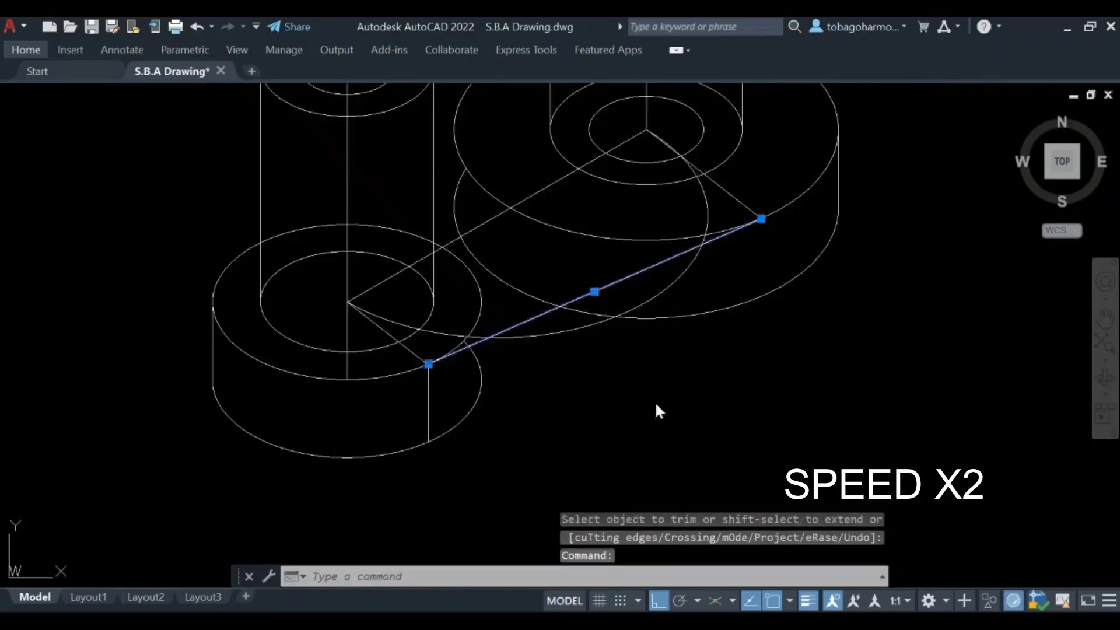
text(co)
key(Return)
click(429, 365)
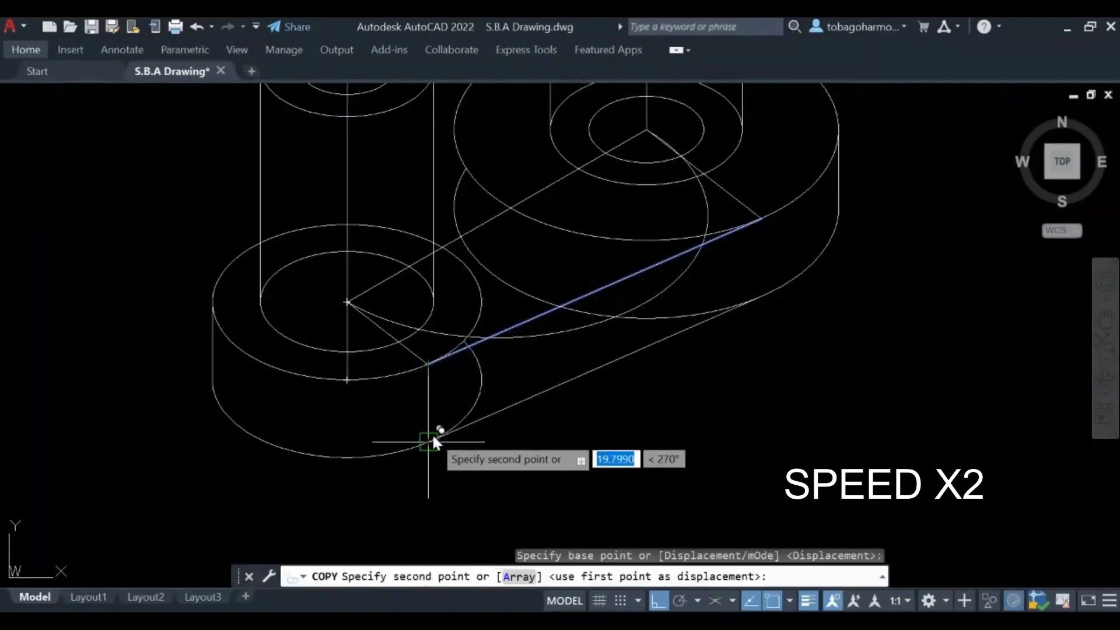
click(430, 440)
key(Return)
scroll(786, 337, down, 2)
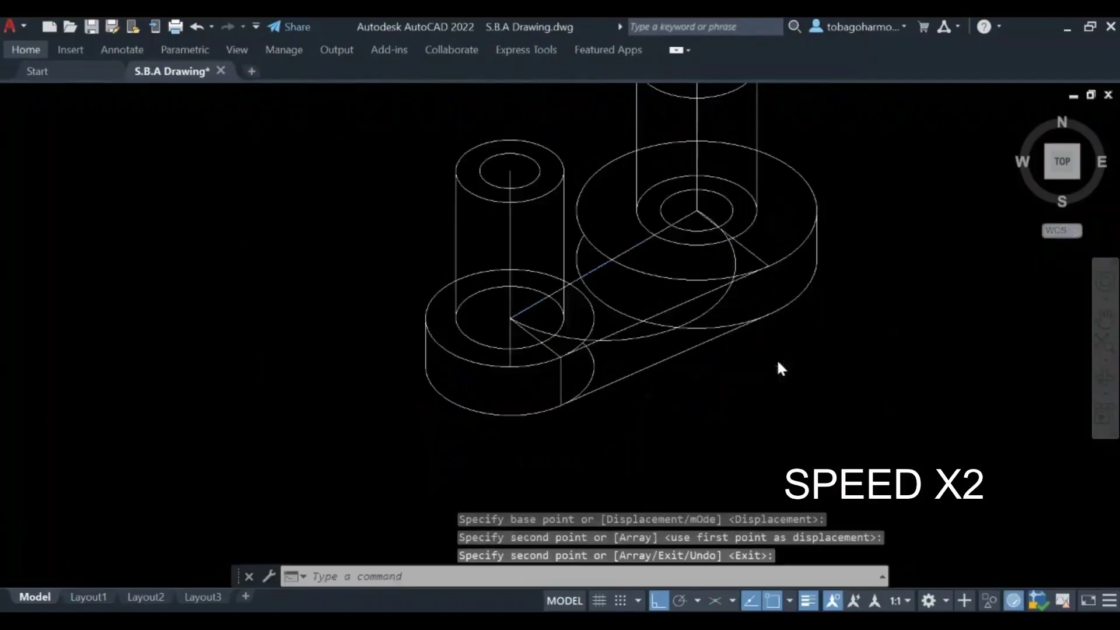
scroll(779, 363, up, 2)
middle_drag(773, 361, 692, 418)
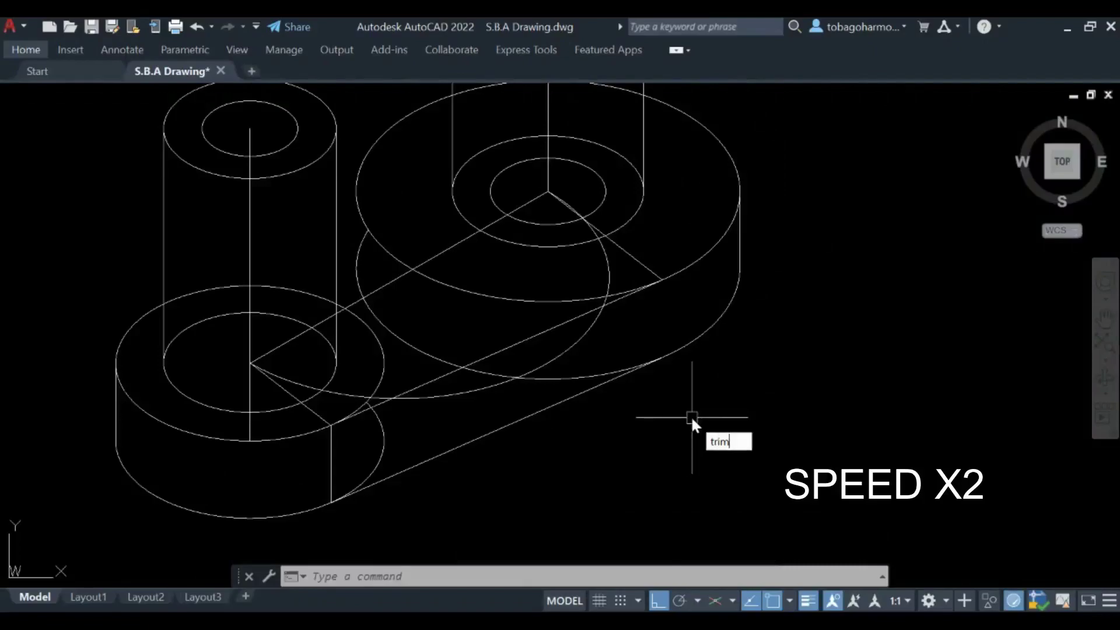
key(Escape)
scroll(692, 418, down, 2)
middle_drag(808, 310, 412, 362)
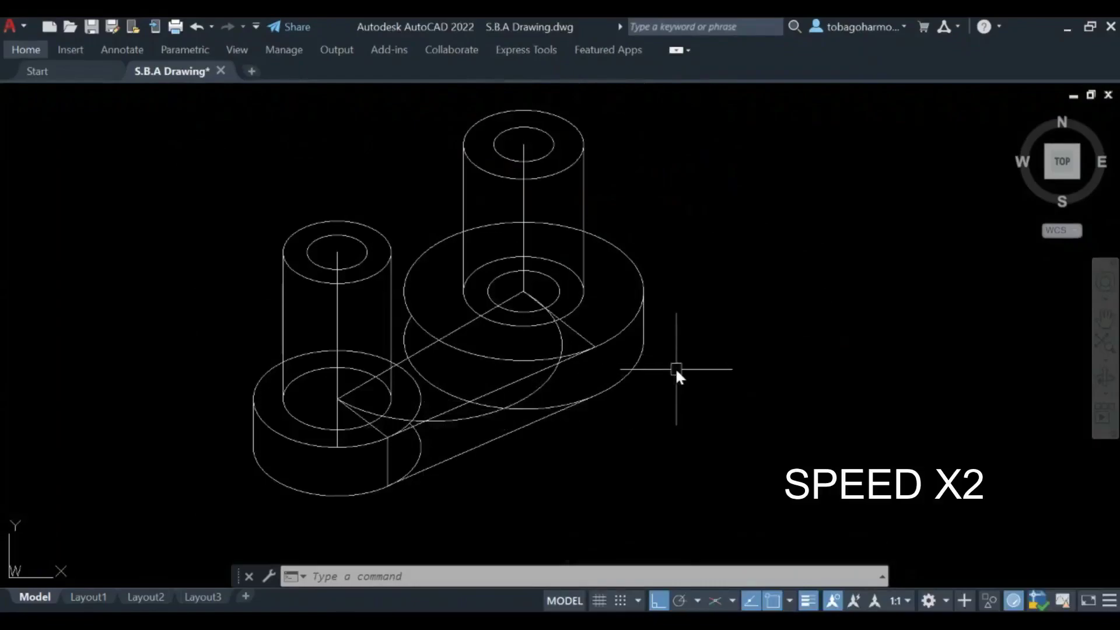
key(ctrl+z)
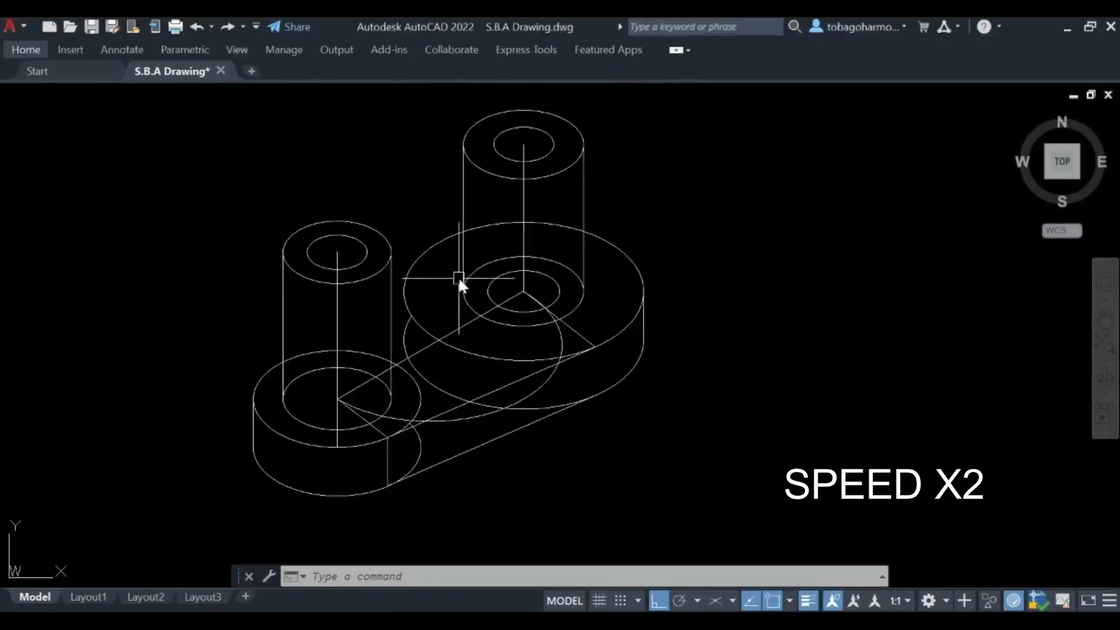
- Stretch the construction arc's end at the large base's centre to its other end at the small base's centre, closing the ellipse
click(558, 337)
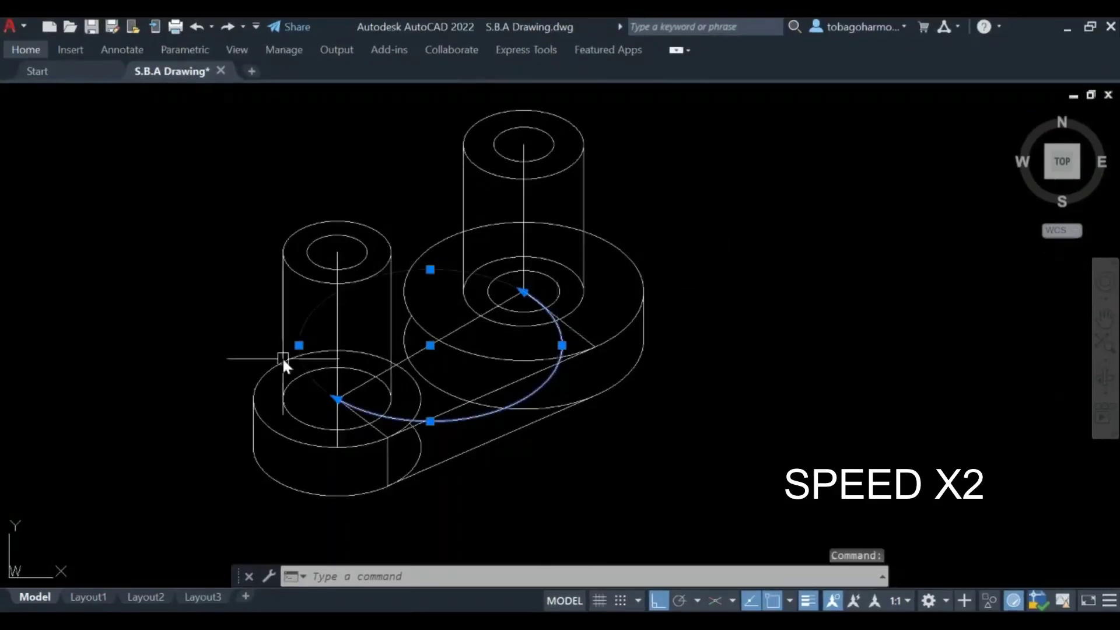
click(524, 294)
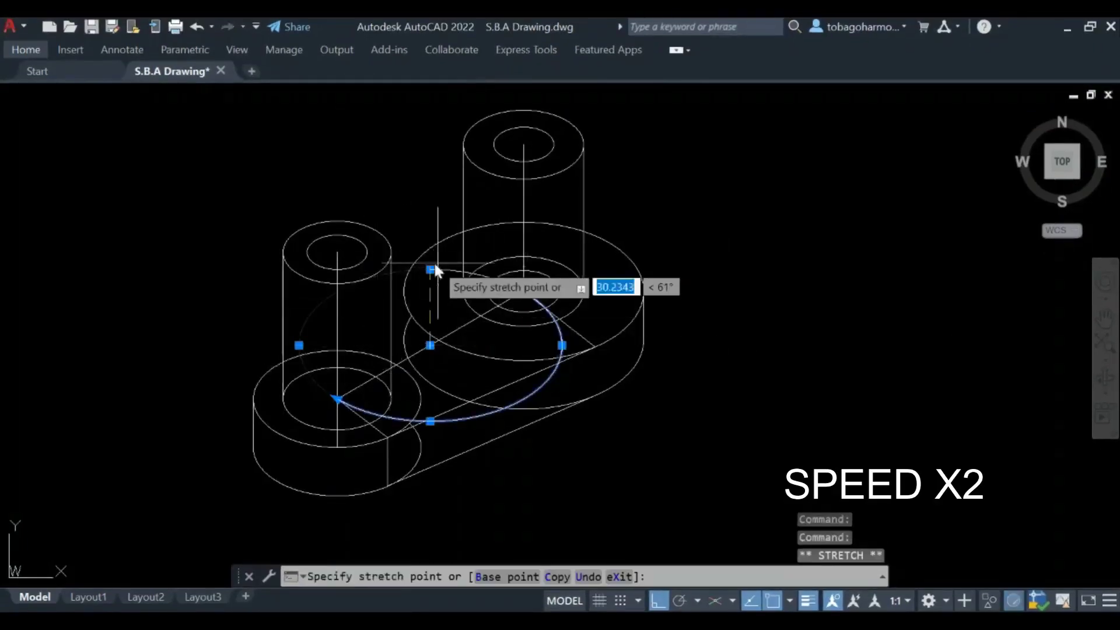
click(337, 399)
key(Escape)
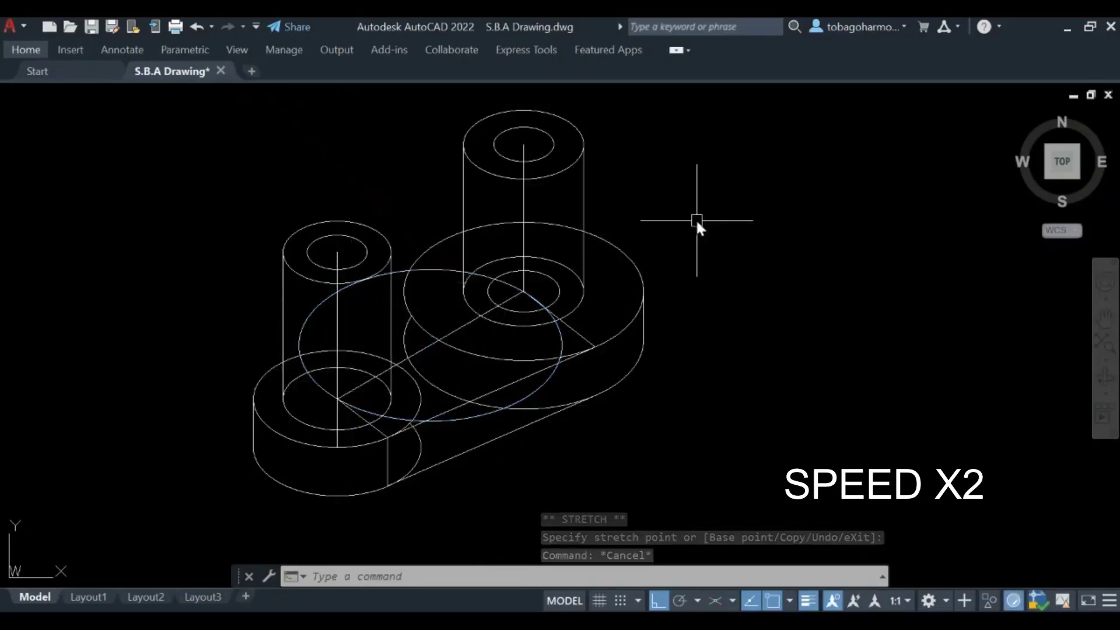
- Draw a line from the large base's centre to the point behind it where the construction ellipse crosses the innermost isocircle
scroll(688, 221, up, 4)
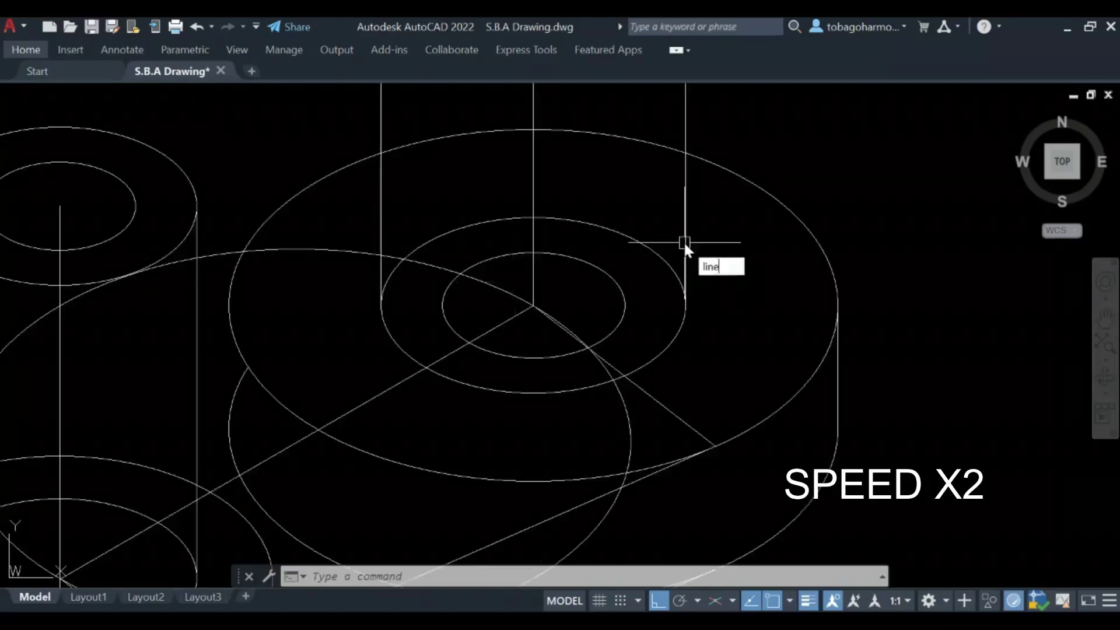
text(line)
key(Return)
click(538, 303)
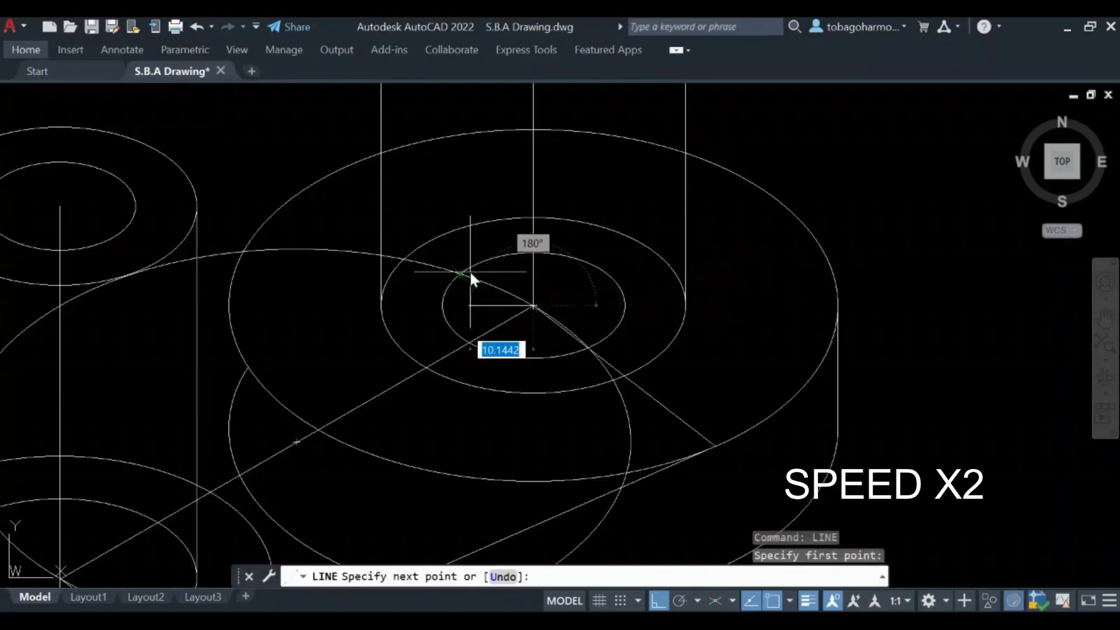
click(461, 273)
key(Return)
- Lengthen the new line along its own direction past the rear outer edge of the large base's top face
scroll(530, 288, up, 3)
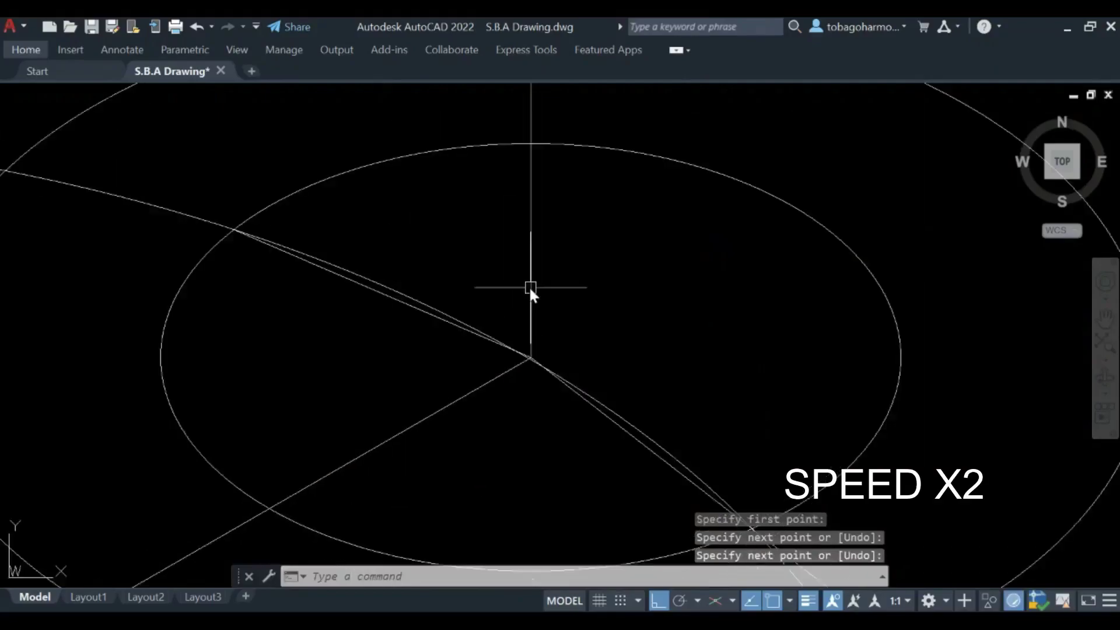
click(408, 309)
scroll(411, 292, down, 2)
click(345, 263)
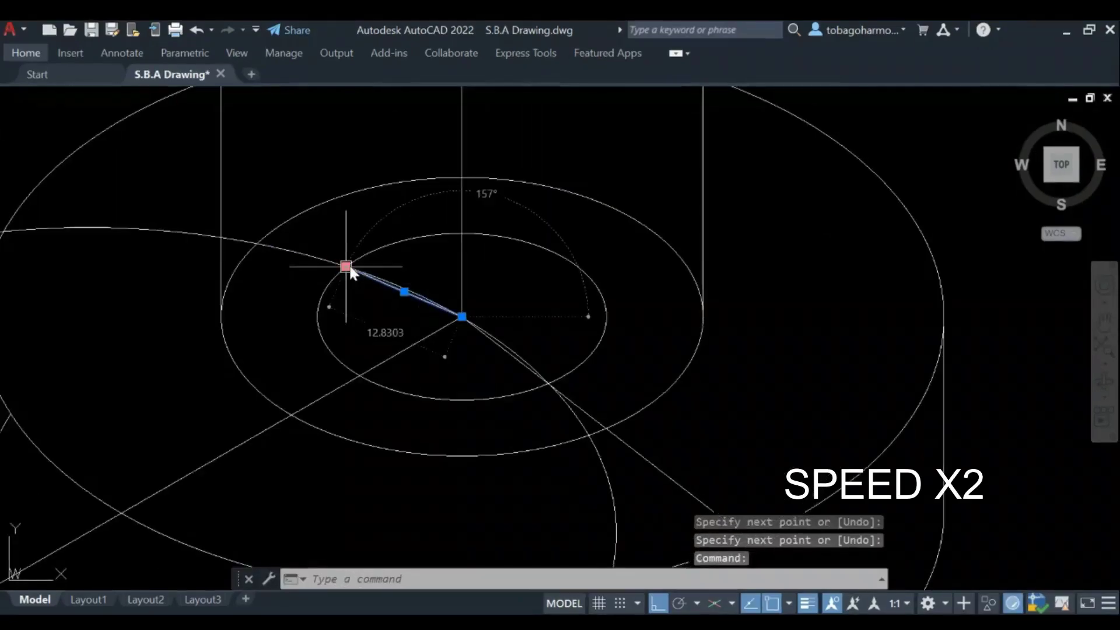
key(ctrl)
middle_drag(117, 168, 243, 206)
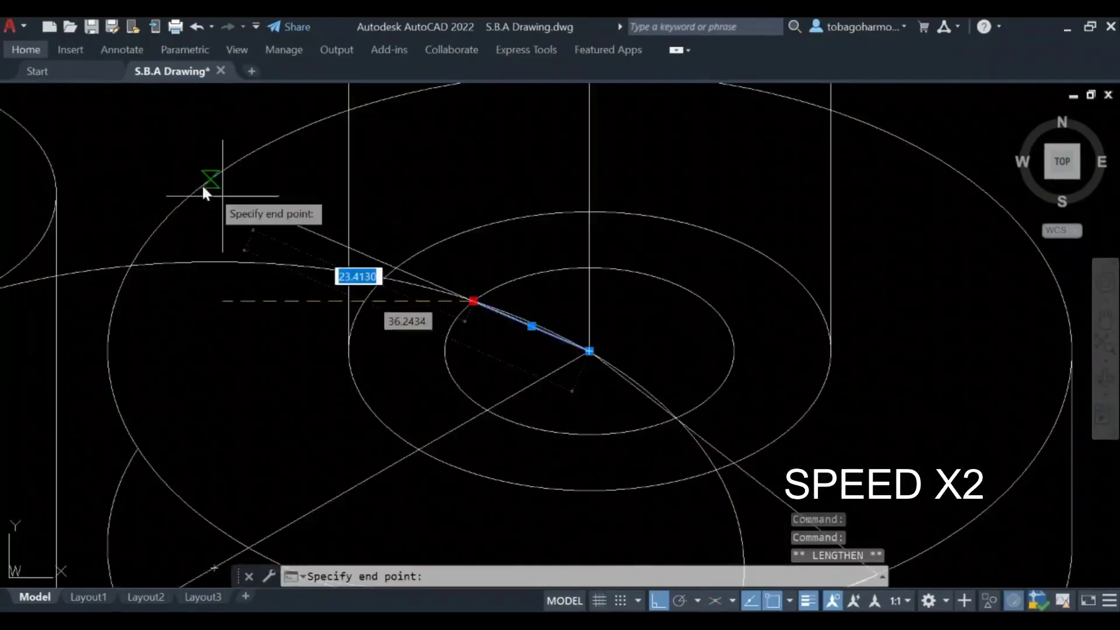
click(117, 147)
key(Escape)
- Trim the lengthened line where it passes the rear outer edge of the large base's top face
scroll(117, 146, down, 3)
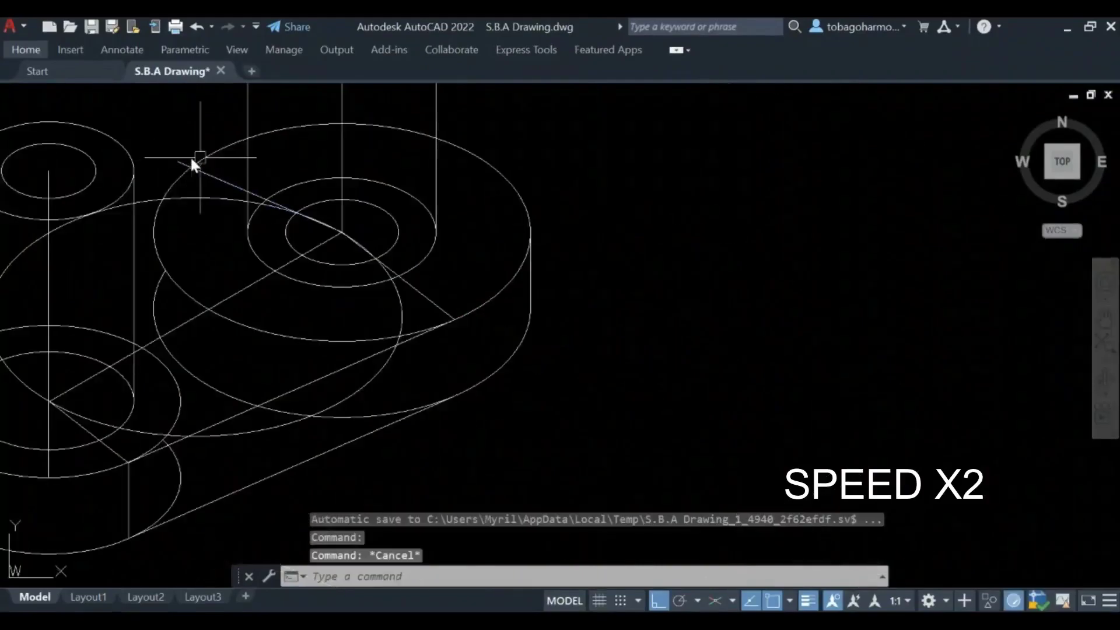
middle_drag(162, 156, 332, 188)
scroll(397, 226, down, 2)
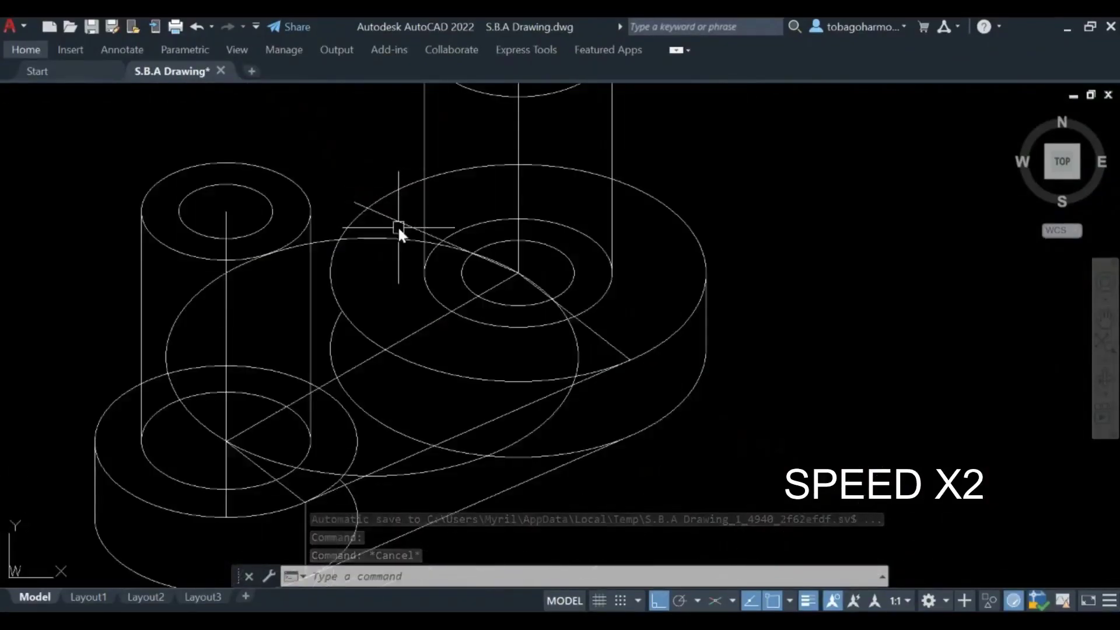
text(trim)
key(Return)
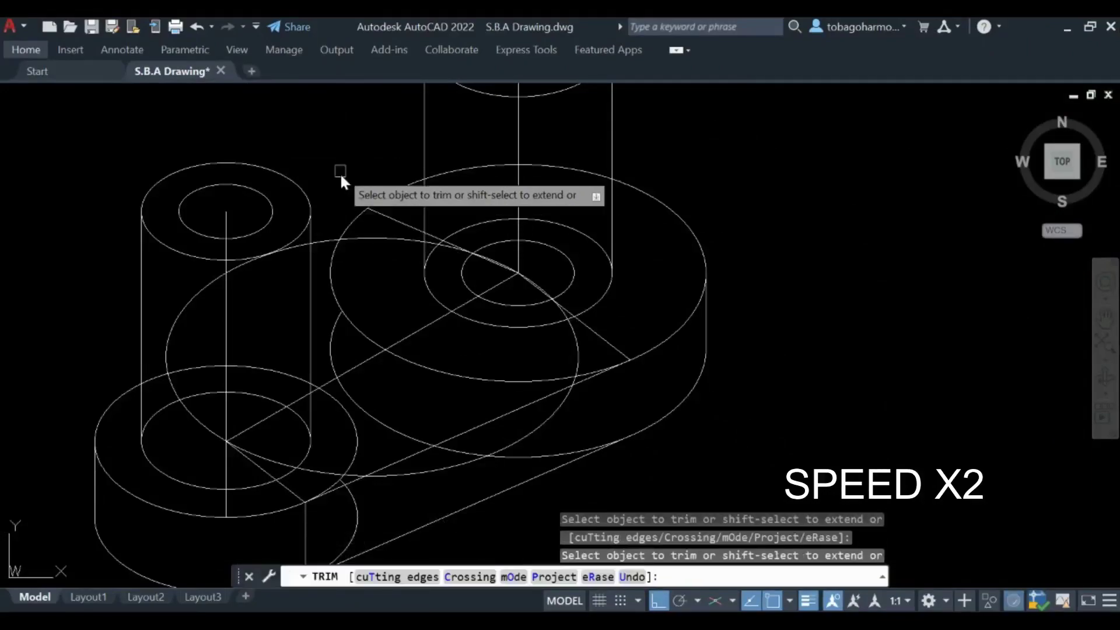
key(Return)
- Copy the rear radial line from the large base's centre to the small base's centre
click(382, 215)
text(co)
key(Return)
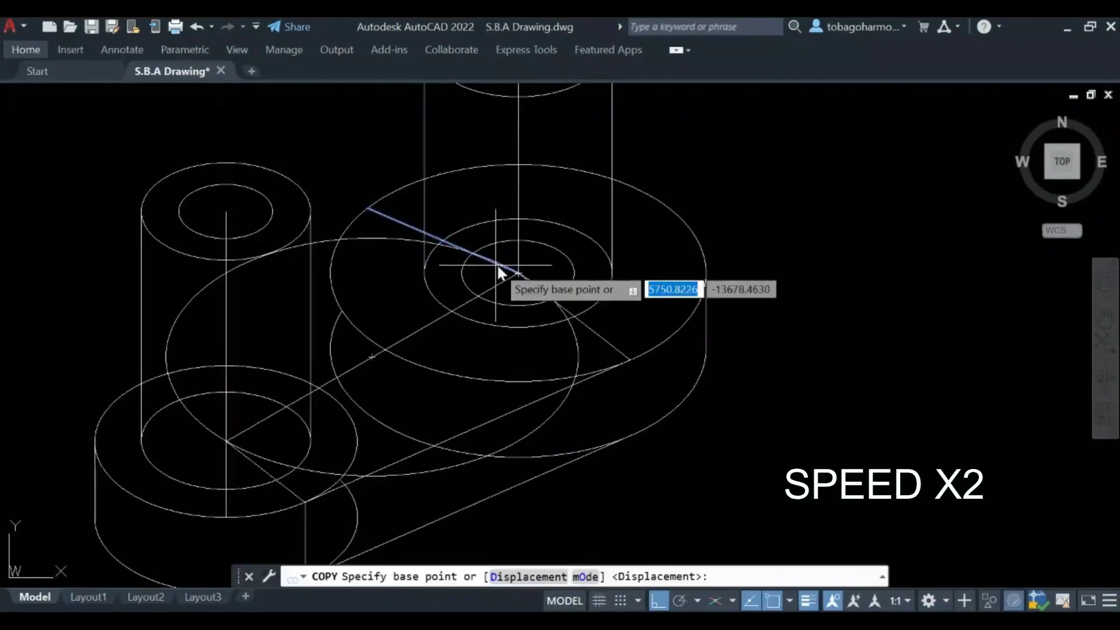
click(517, 276)
key(Return)
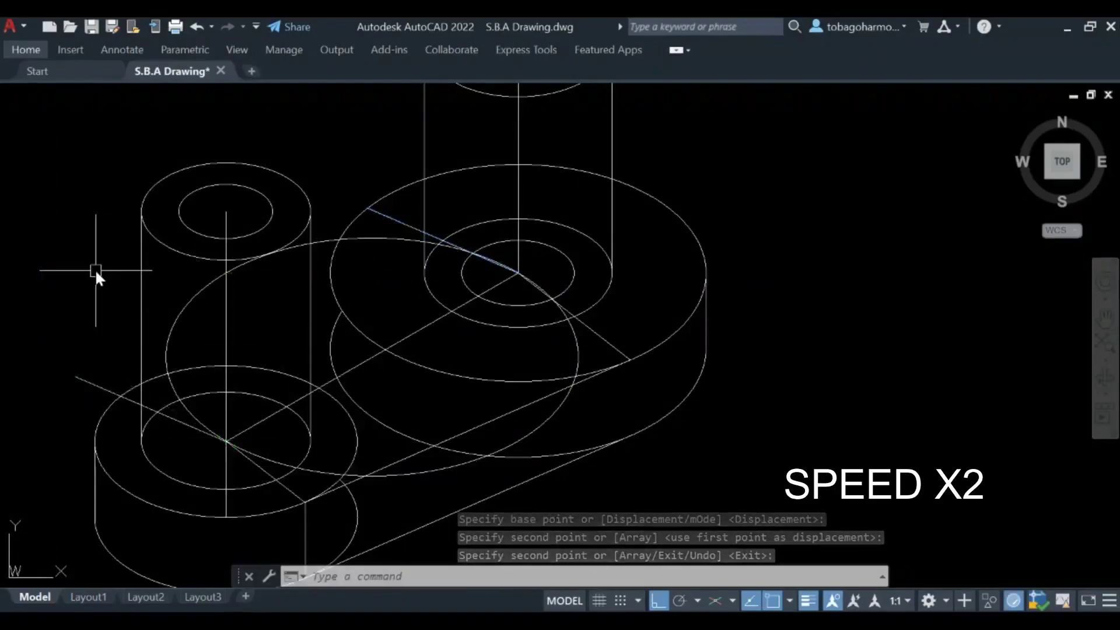
- With ortho off, draw the rear tangent line from the large base's radial line end to the copied line's crossing with the small base's top edge
text(line)
key(Return)
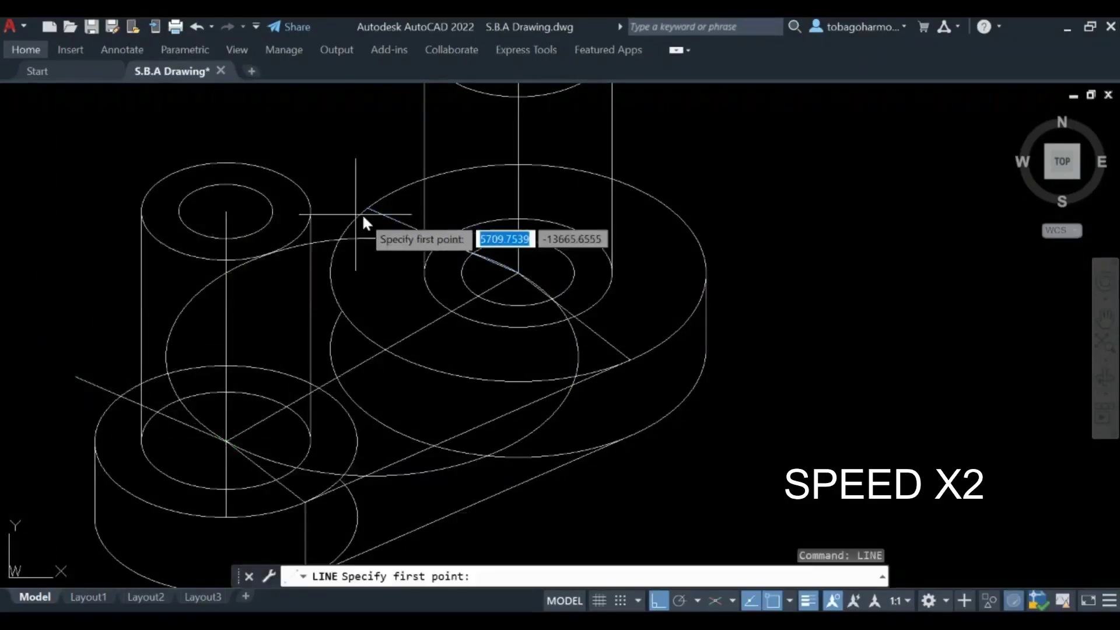
click(658, 600)
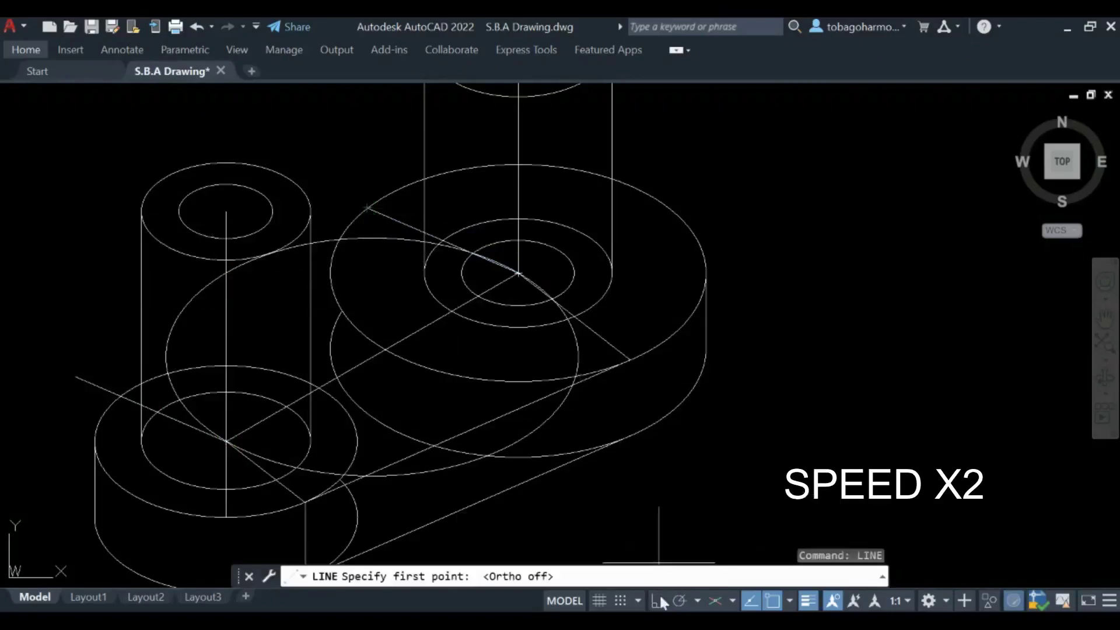
click(368, 209)
click(120, 396)
key(Return)
key(Escape)
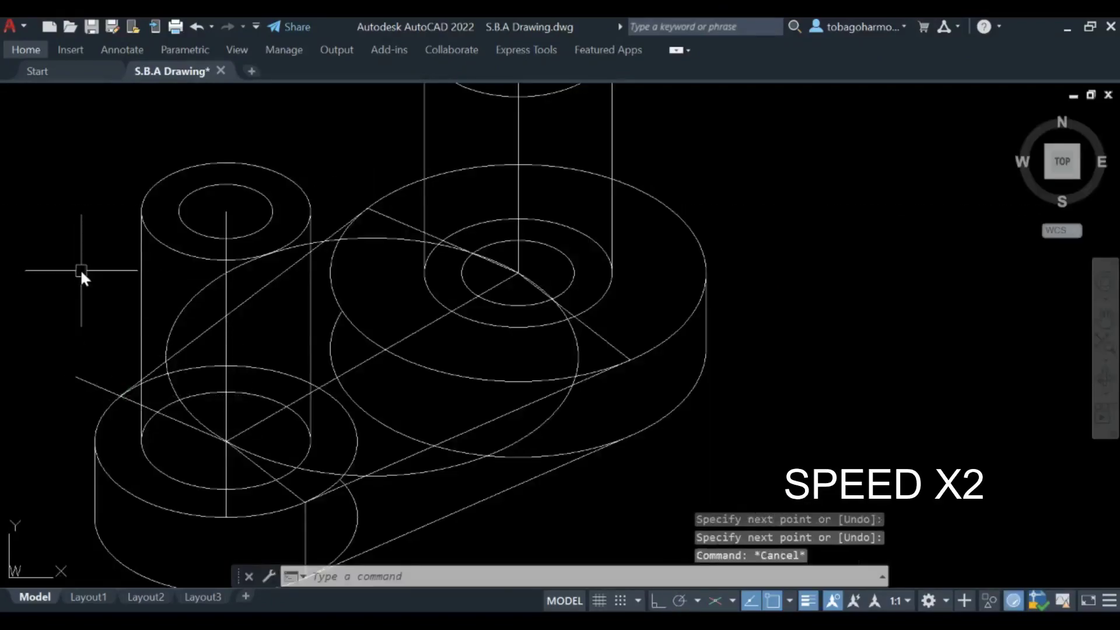
- Trim the copied rear radial line where it passes the outer edge of the small base's top face
text(tr)
key(Return)
click(83, 376)
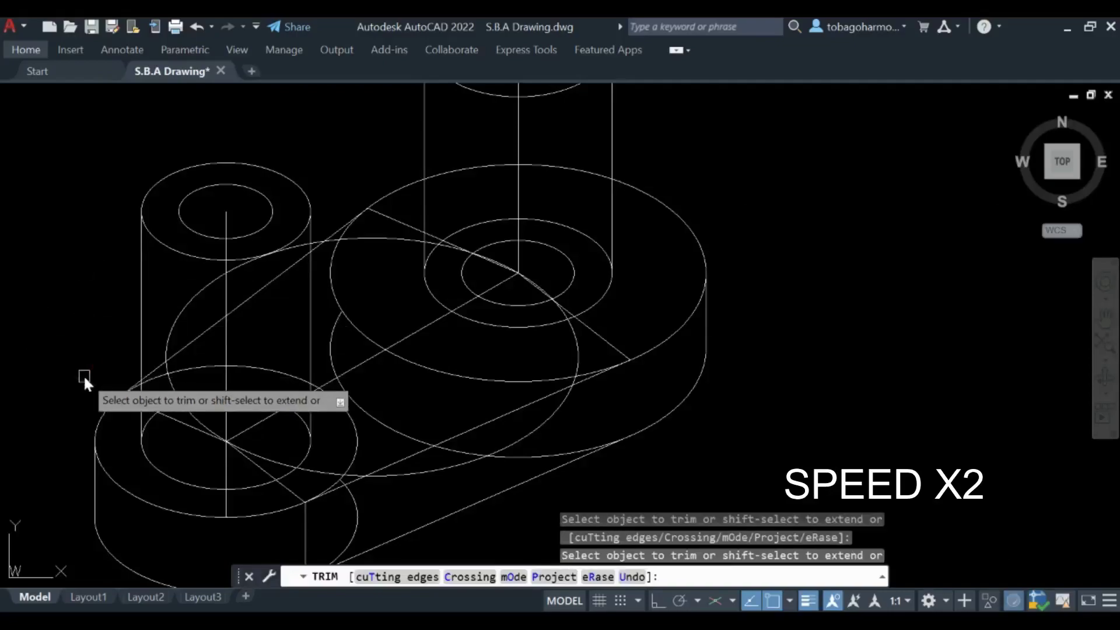
key(Return)
- Draw a line from the centre of the tall cylinder's top face to the centre of the short cylinder's top face
scroll(561, 247, down, 2)
middle_drag(726, 245, 647, 302)
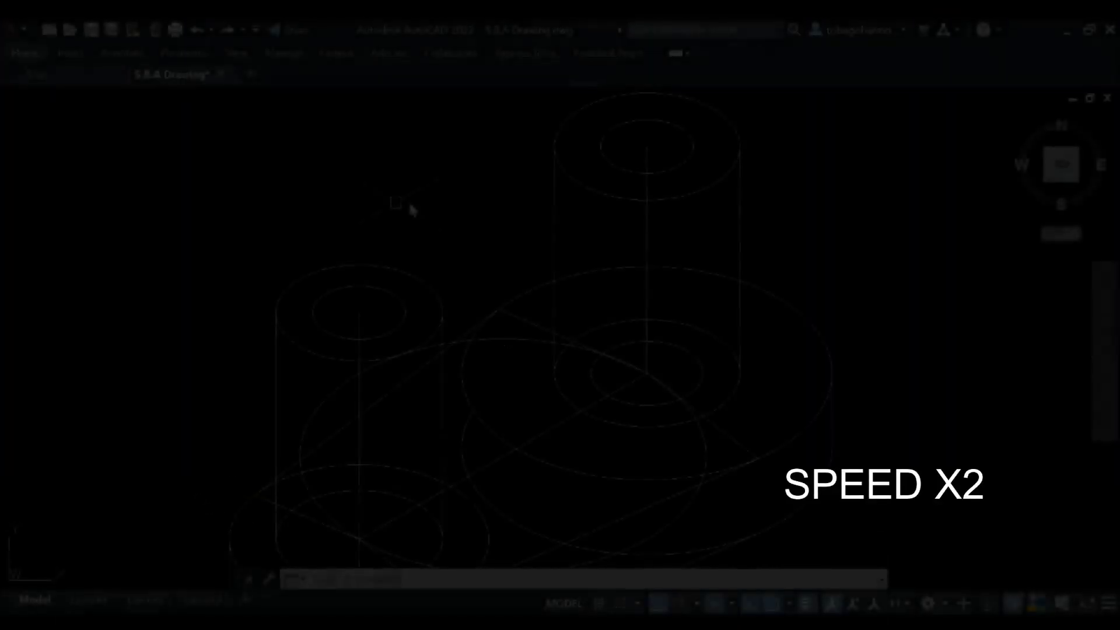
text(line)
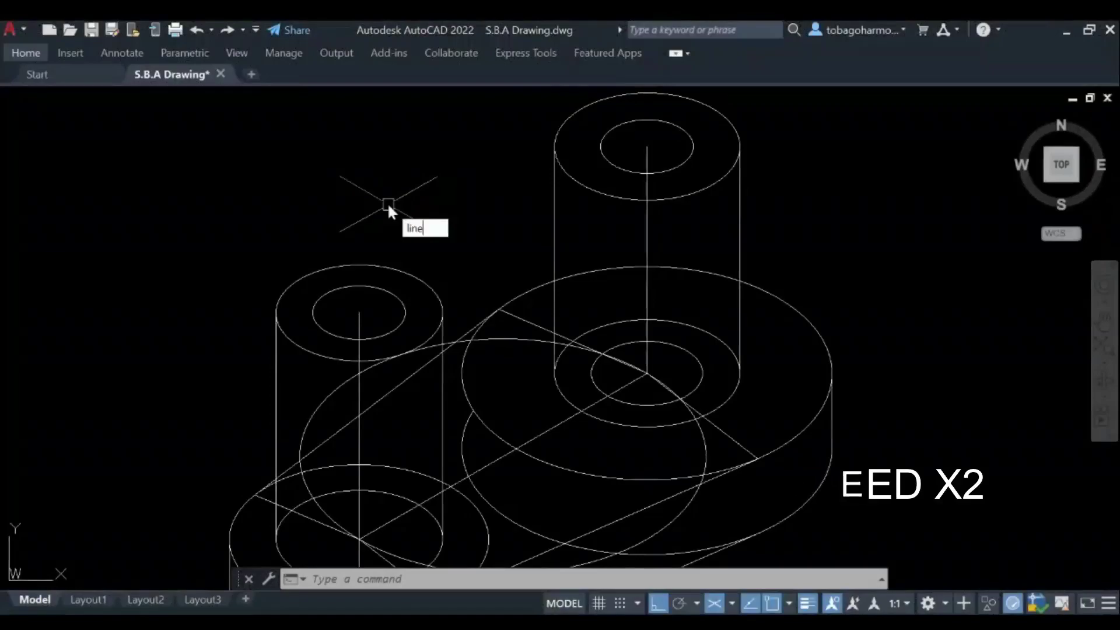
key(Return)
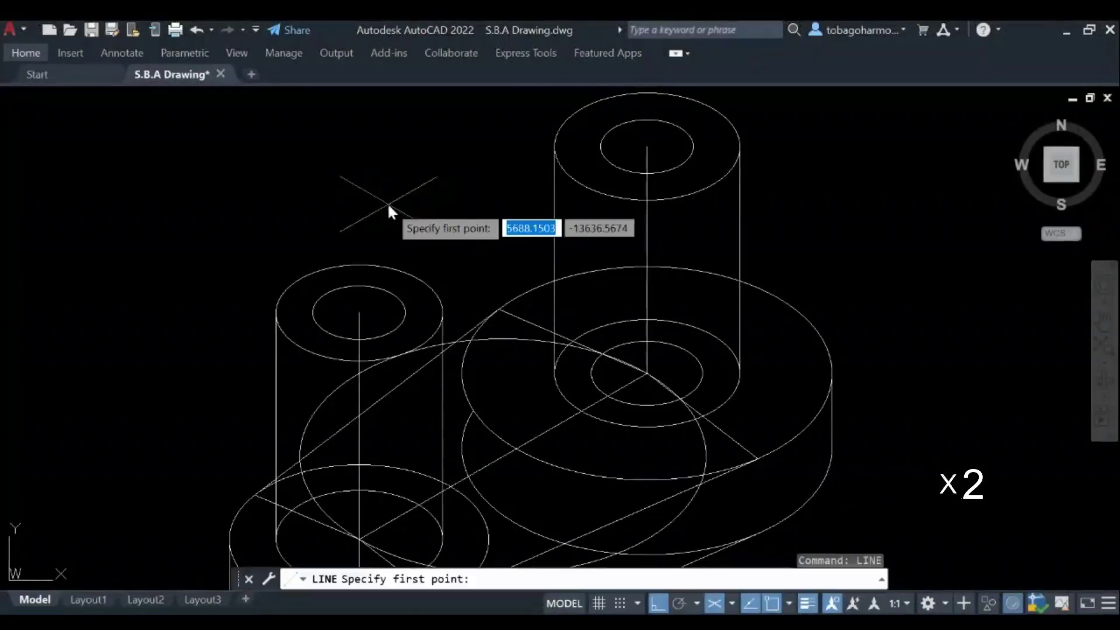
click(654, 149)
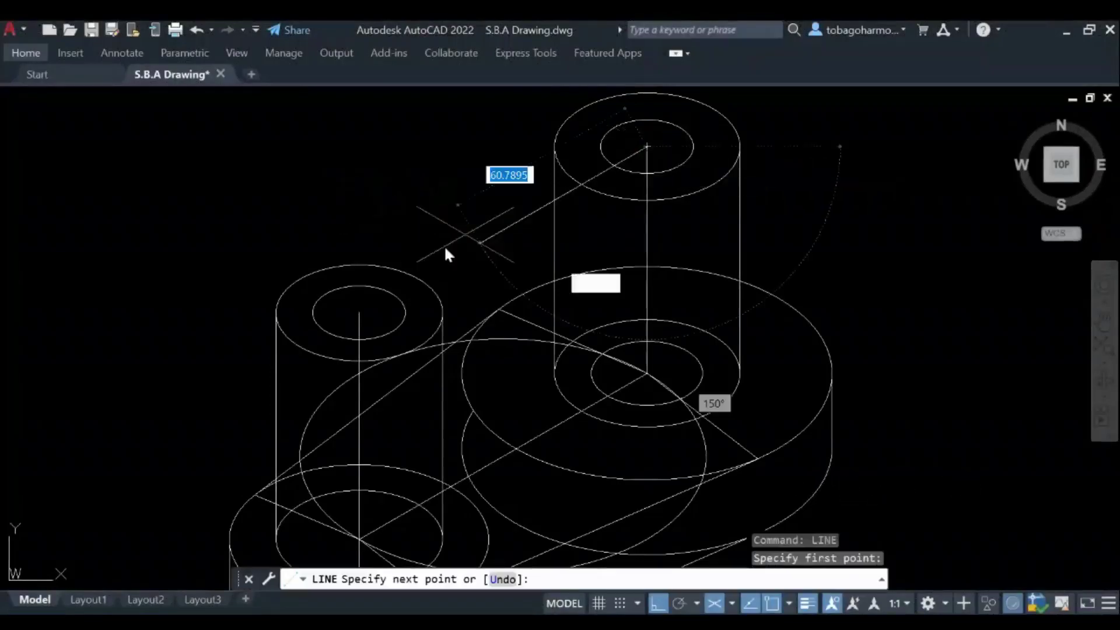
click(358, 309)
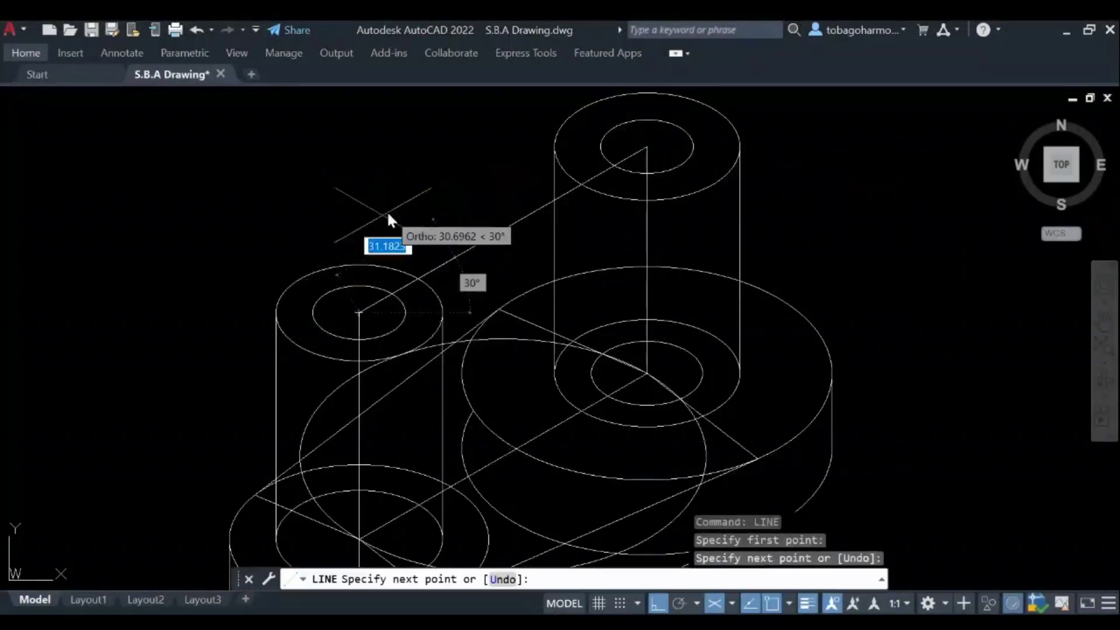
key(Return)
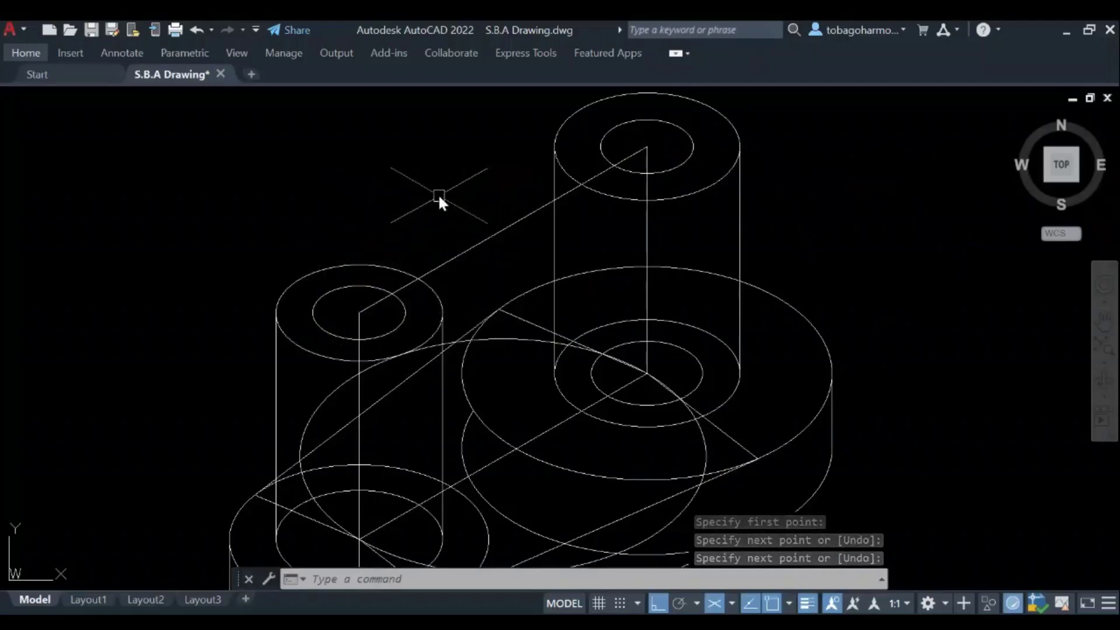
- Switch the isometric drafting plane to Isoplane Right
click(732, 603)
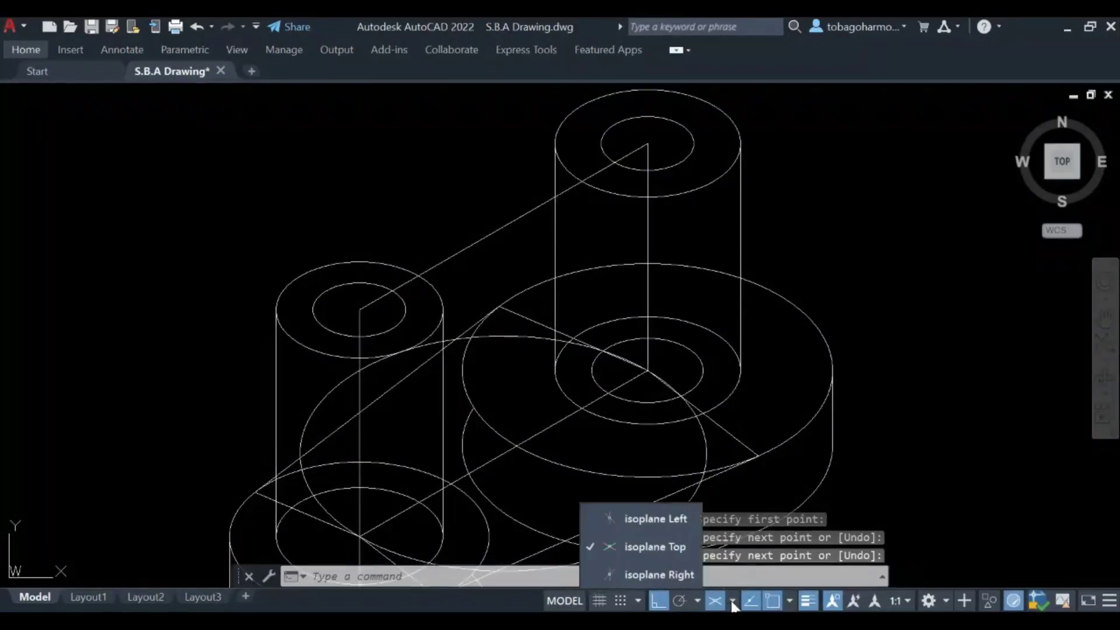
click(665, 575)
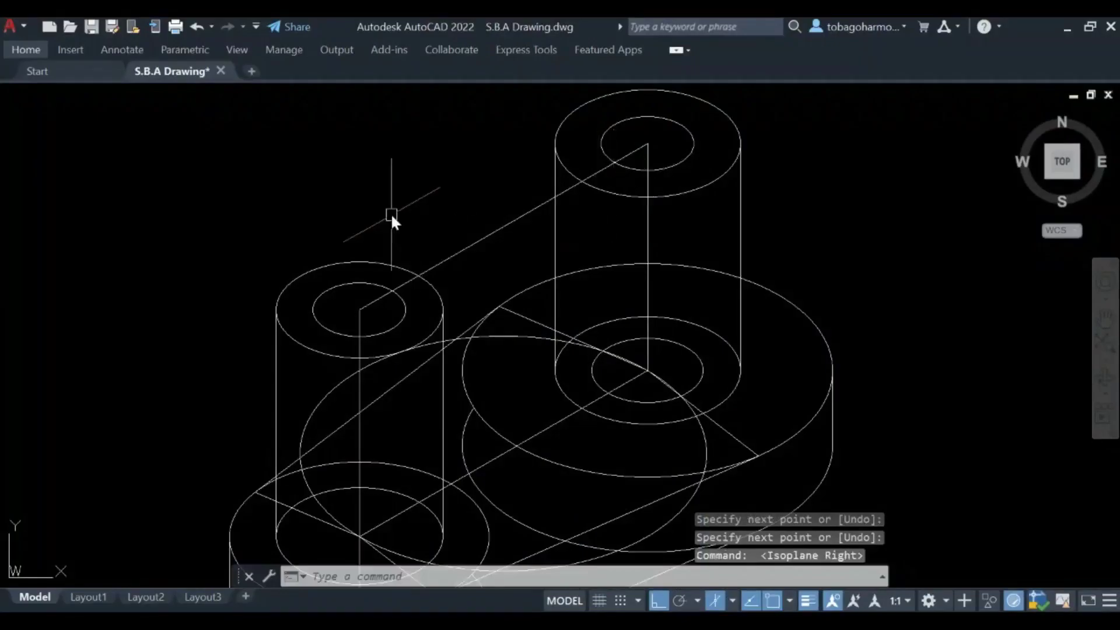
- Draw a vertical line from the centre line's crossing with the short cylinder's top outer edge down past its bottom circle
text(line)
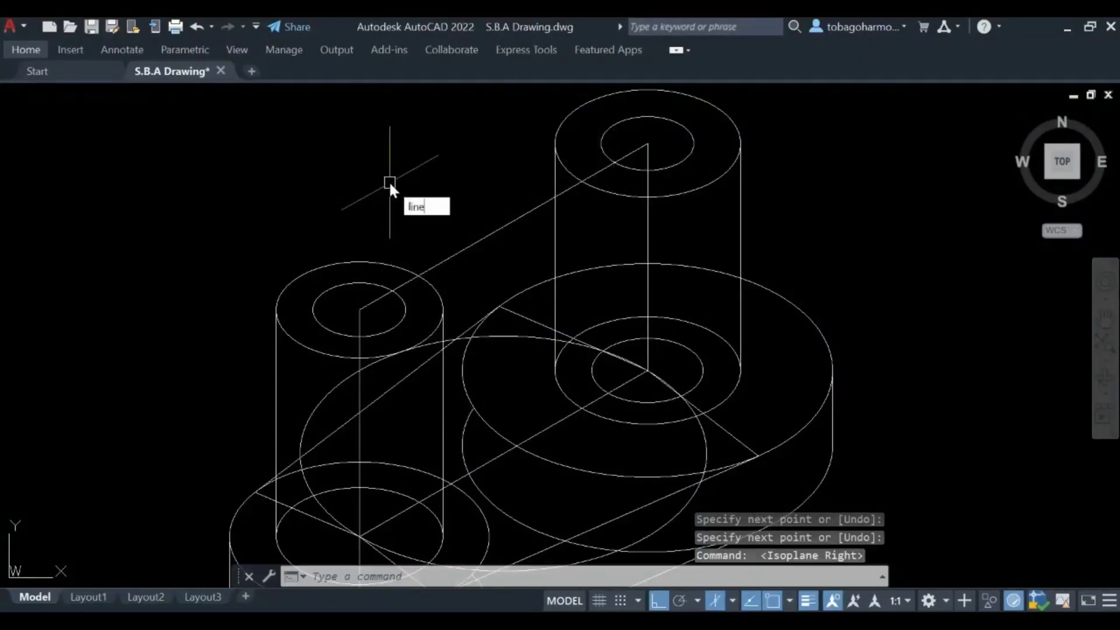
key(Return)
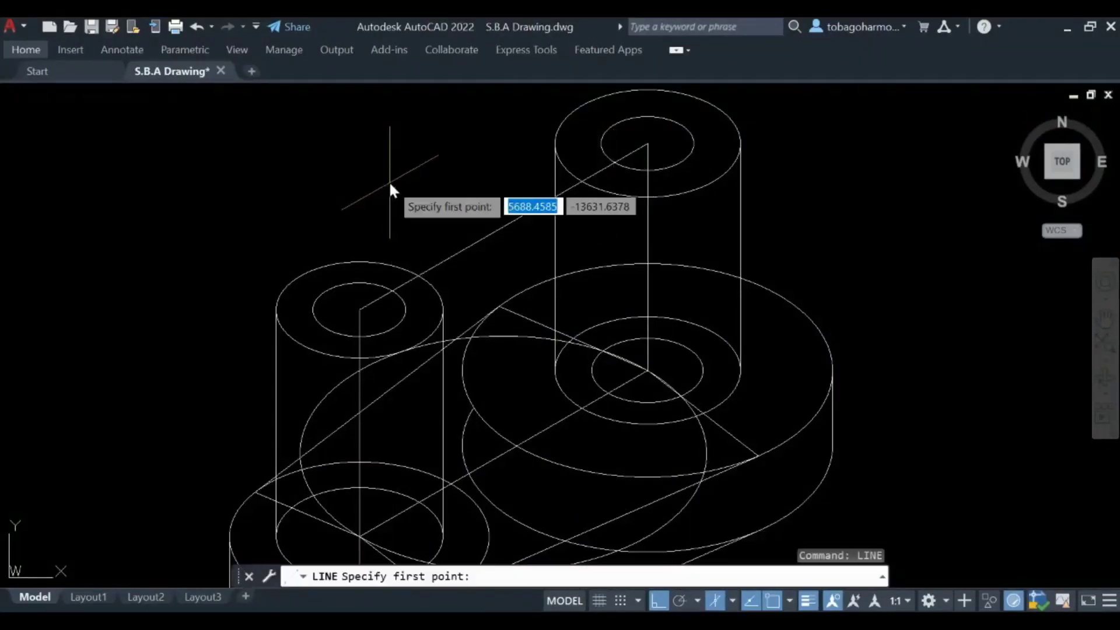
click(418, 275)
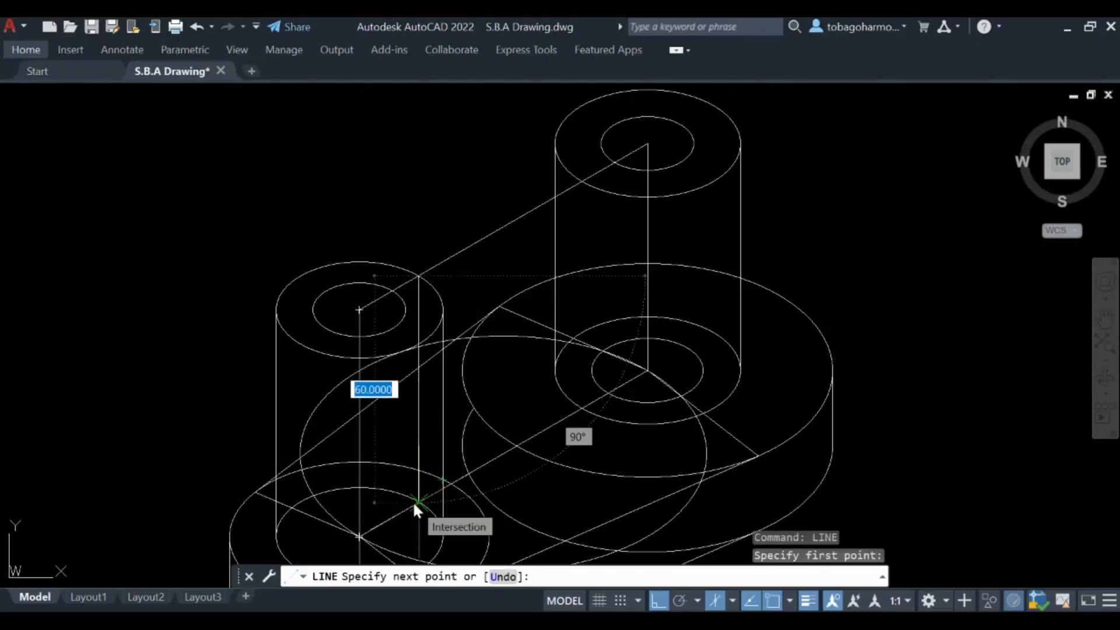
scroll(415, 520, up, 3)
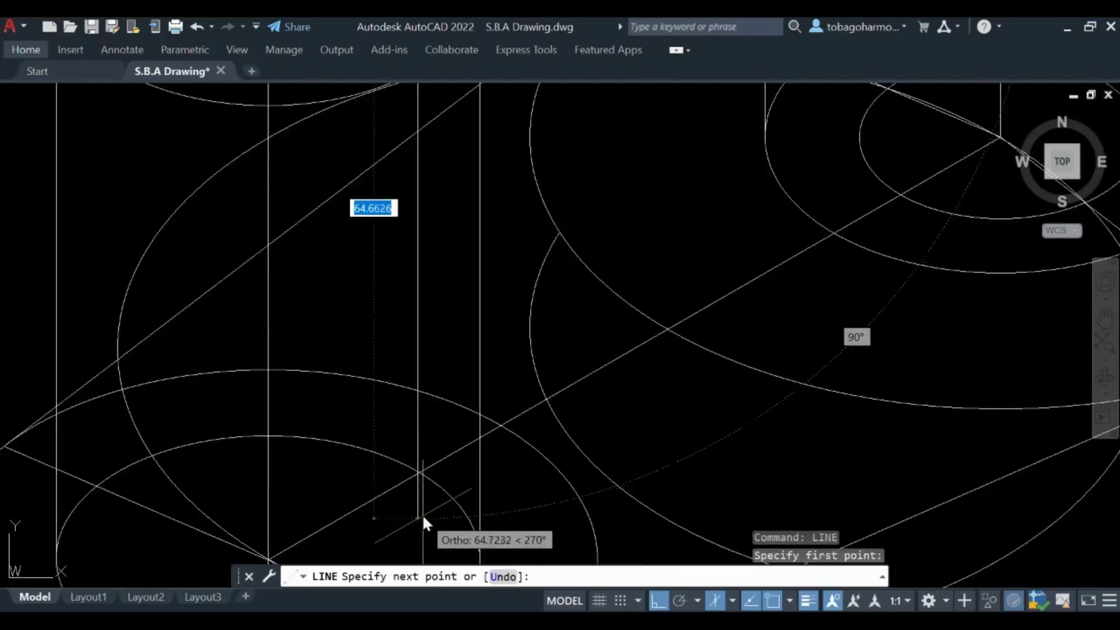
click(422, 516)
key(Escape)
- Trim the overshooting lower end of the new vertical line back to the short cylinder's bottom circle
text(tr)
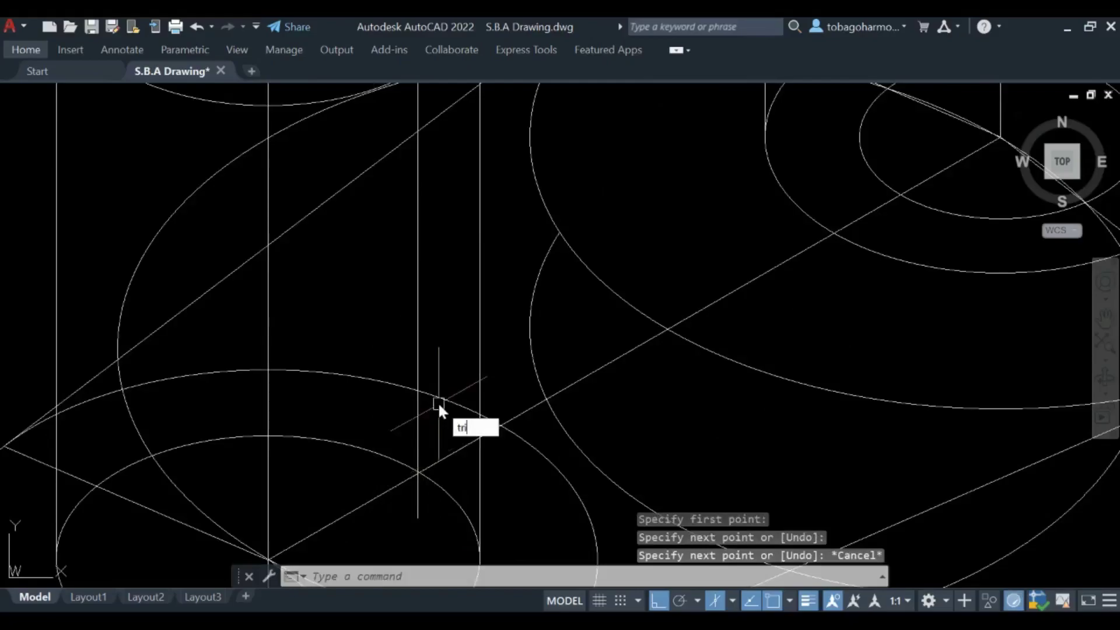
key(Return)
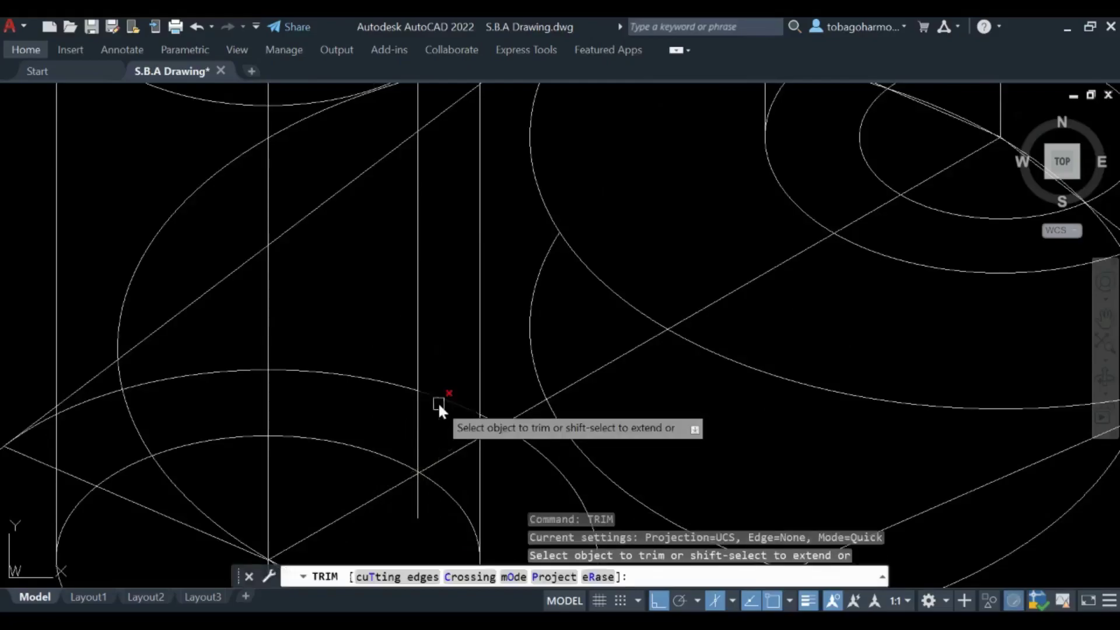
click(418, 503)
scroll(422, 465, up, 5)
middle_drag(370, 519, 435, 317)
scroll(435, 318, up, 5)
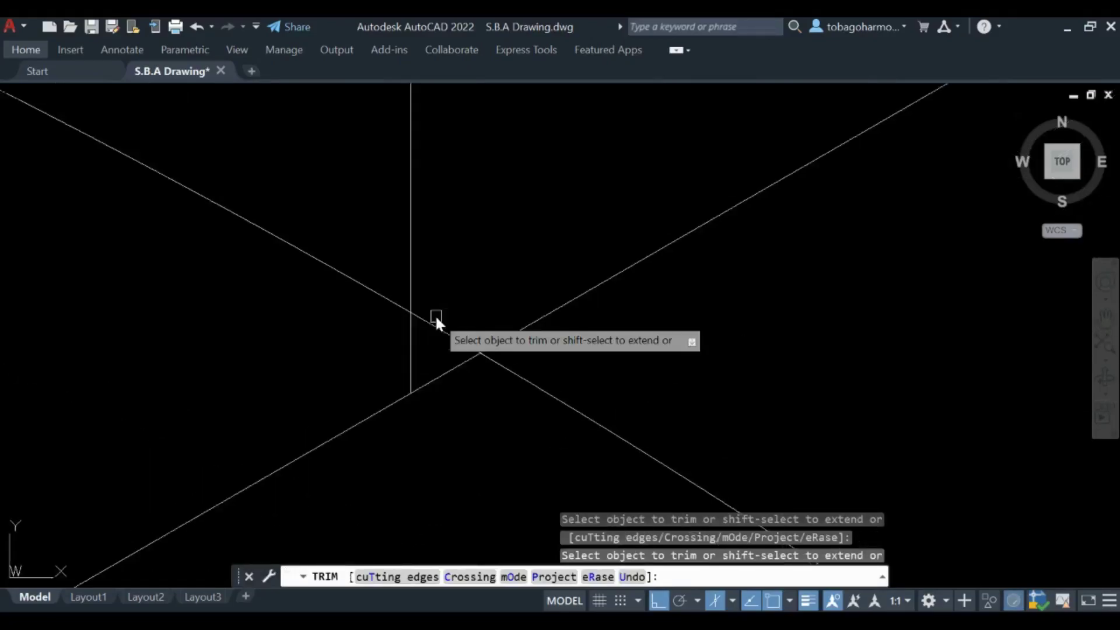
click(407, 356)
key(Return)
scroll(444, 304, down, 10)
middle_drag(545, 258, 467, 369)
middle_drag(494, 296, 524, 314)
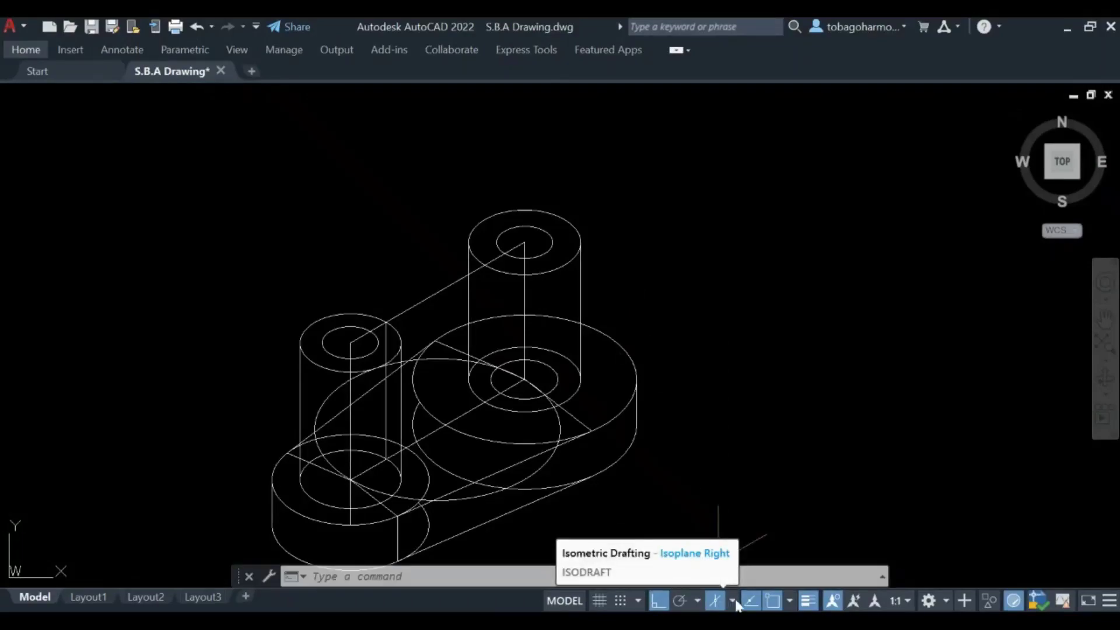
- Switch to Isoplane Top and draw a 5-unit line at 150° from the centre line's crossing with the tall cylinder's top outer edge
click(732, 601)
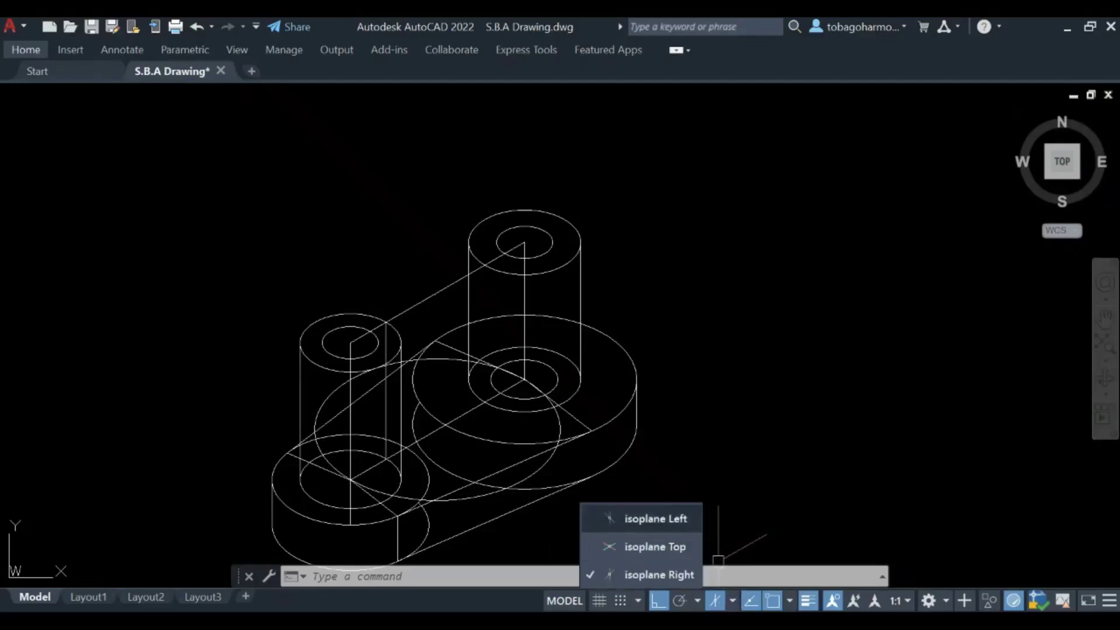
click(657, 545)
scroll(480, 264, up, 5)
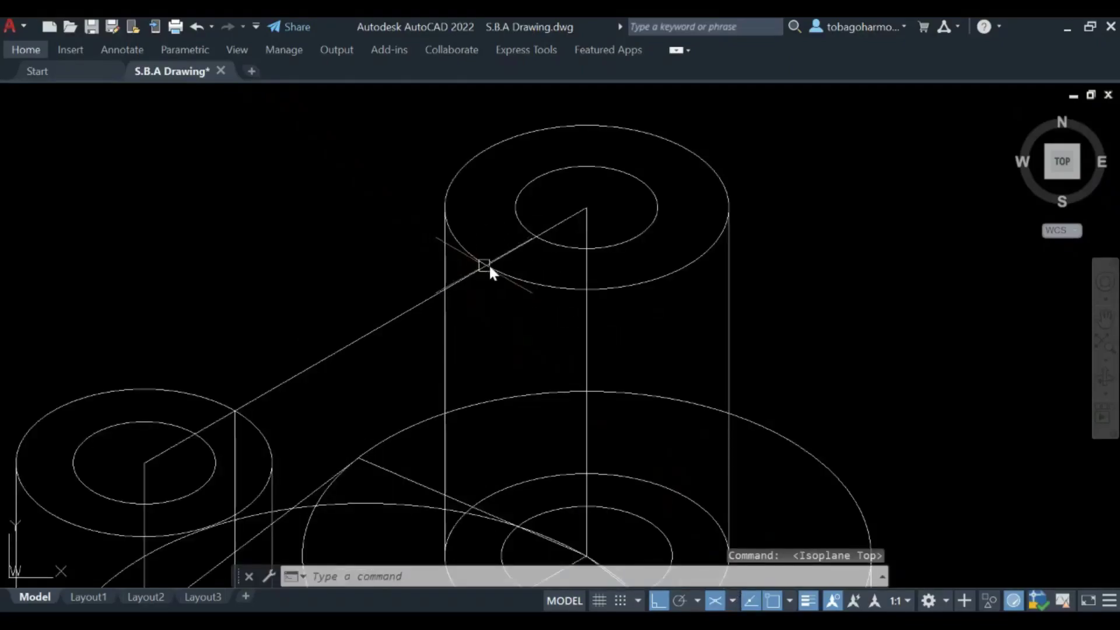
text(line)
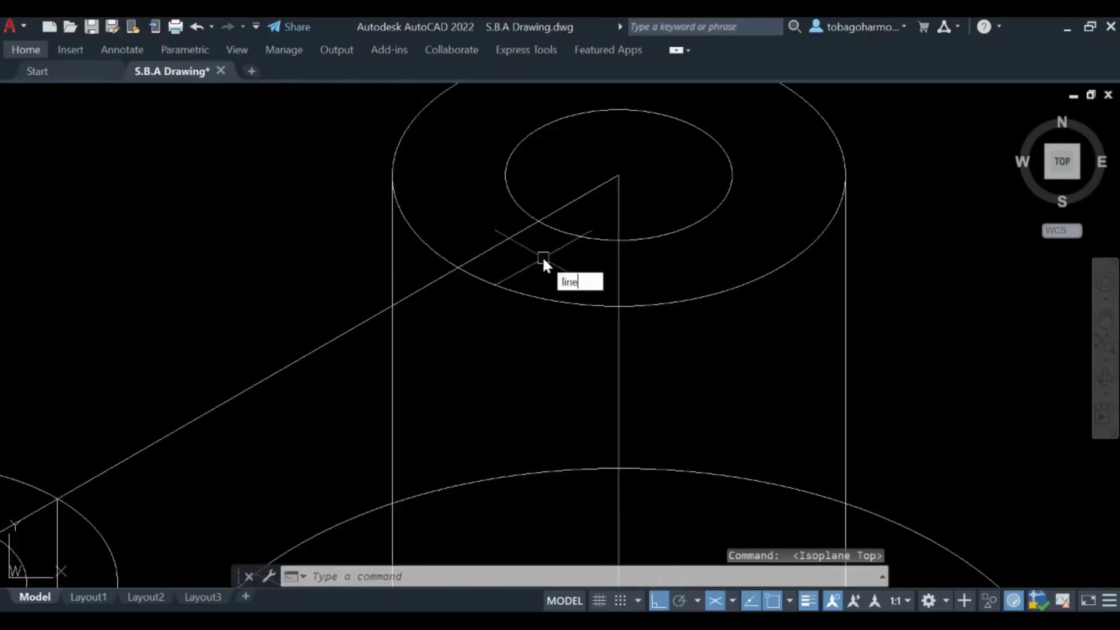
key(Return)
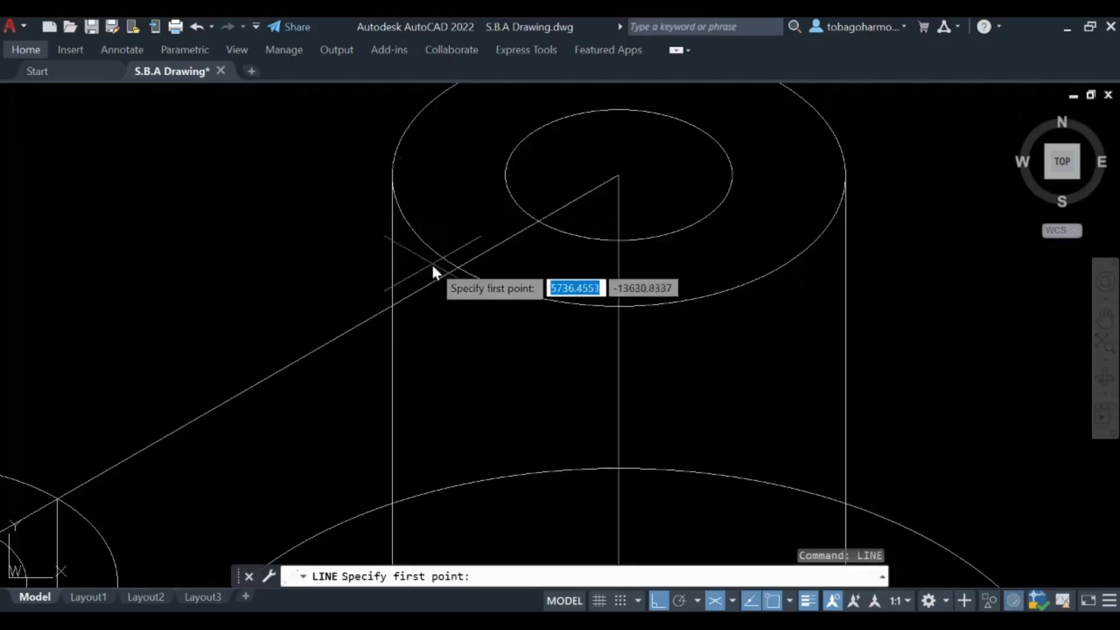
click(460, 267)
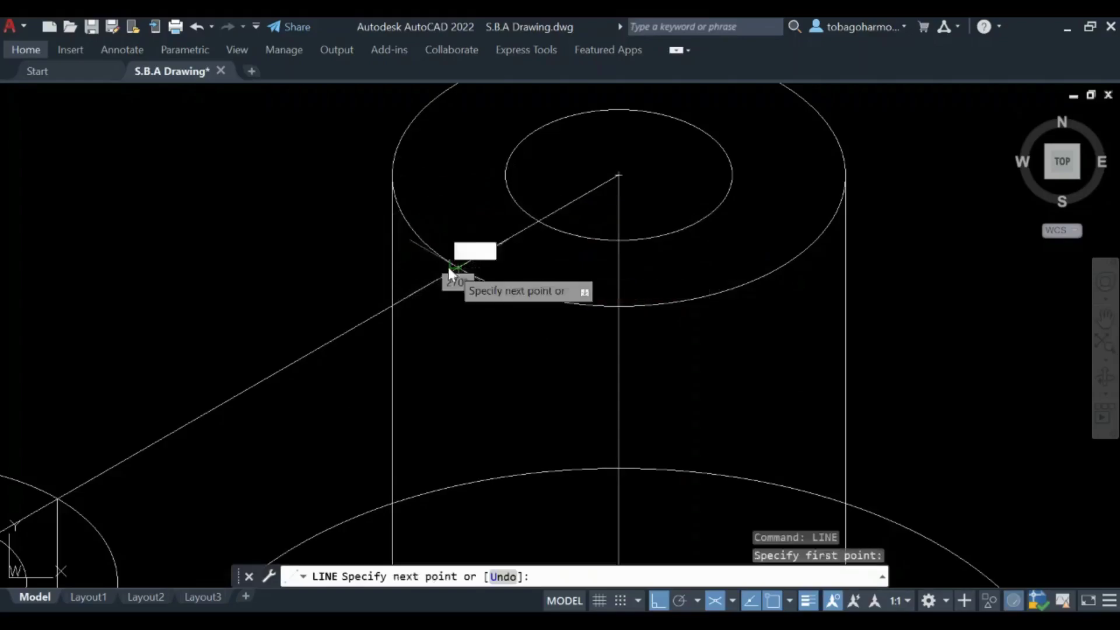
scroll(397, 258, up, 3)
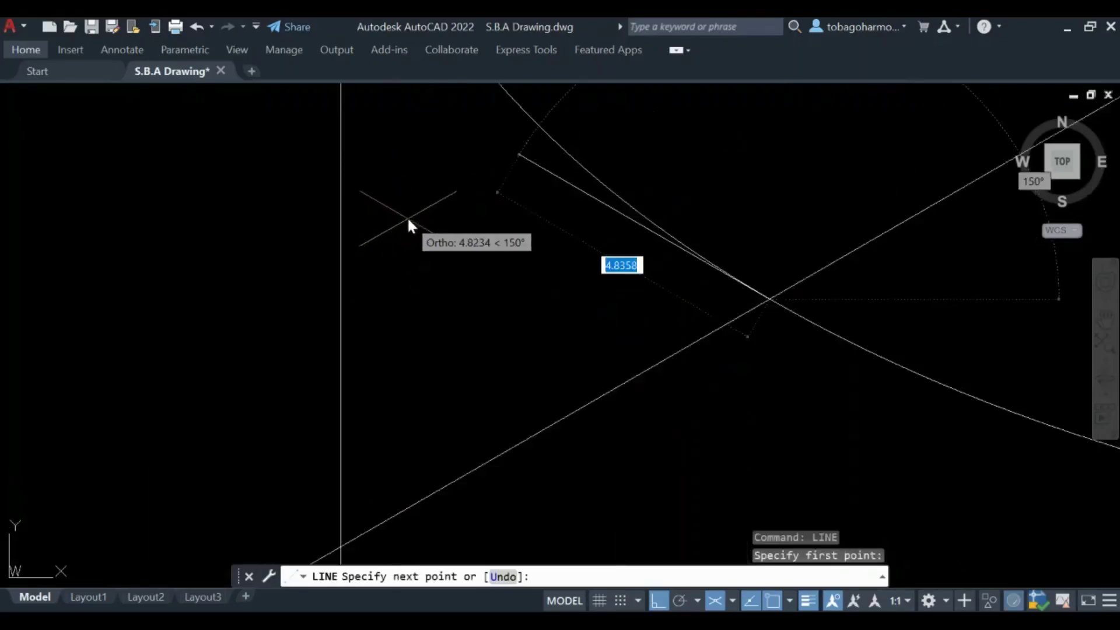
text(5)
key(Return)
key(Escape)
- Copy the 5-unit line from its outer end to the crossing point, extending it equally on the other side of the centre line
click(562, 181)
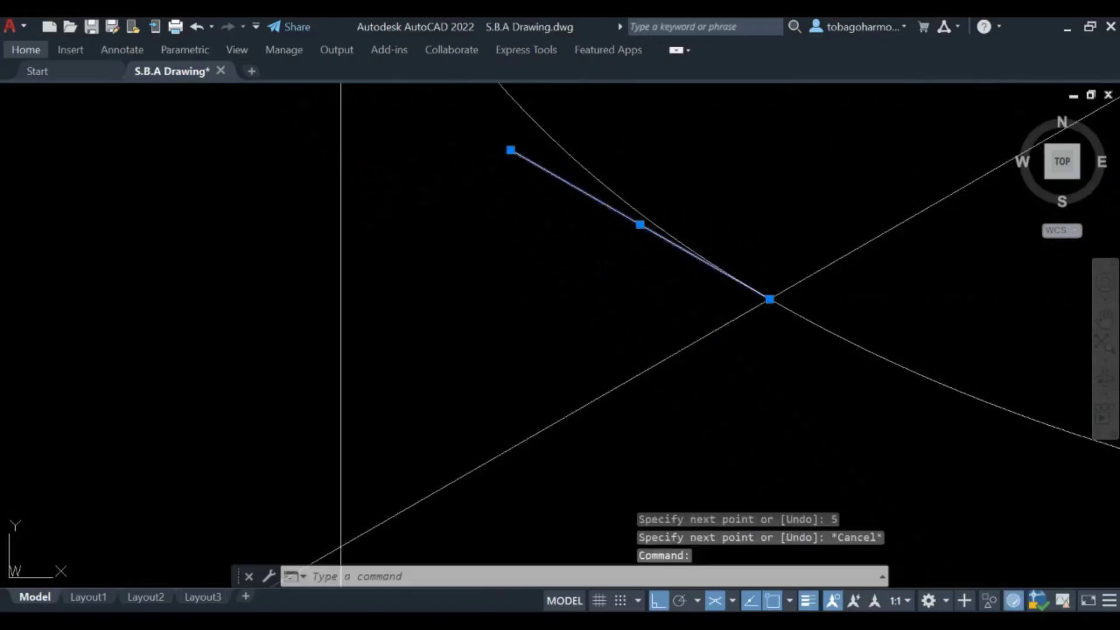
right_click(739, 234)
key(Escape)
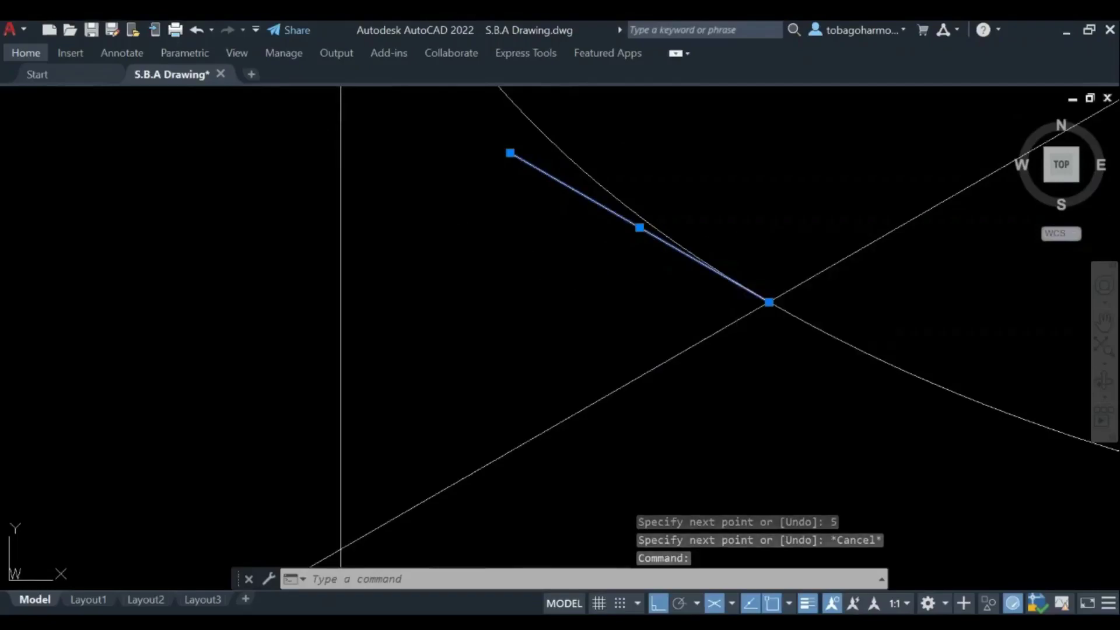
text(co)
key(Return)
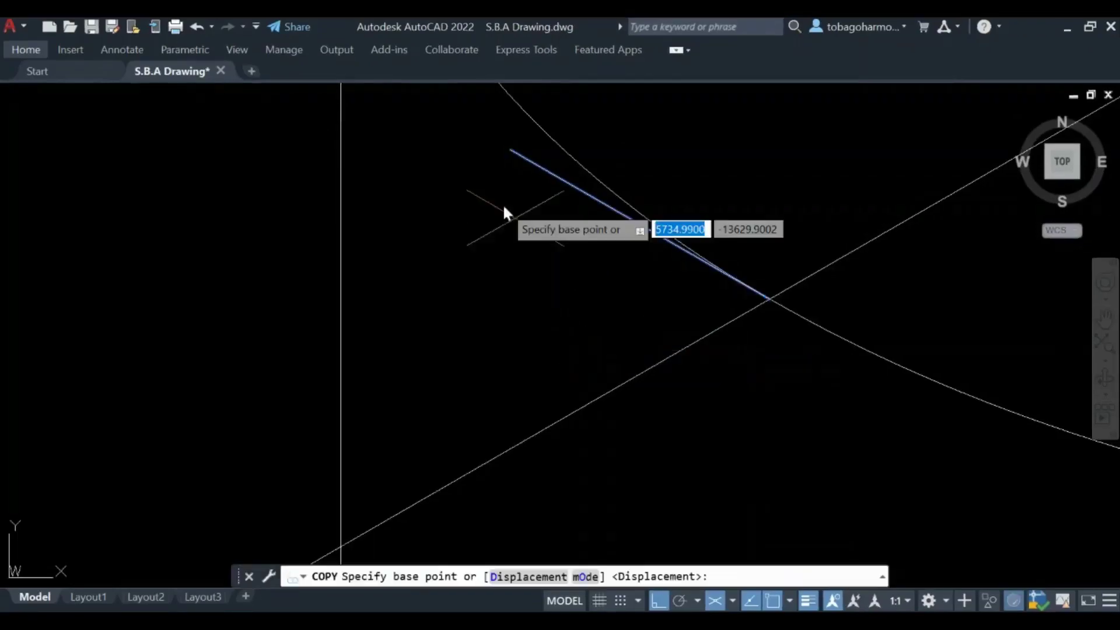
click(499, 186)
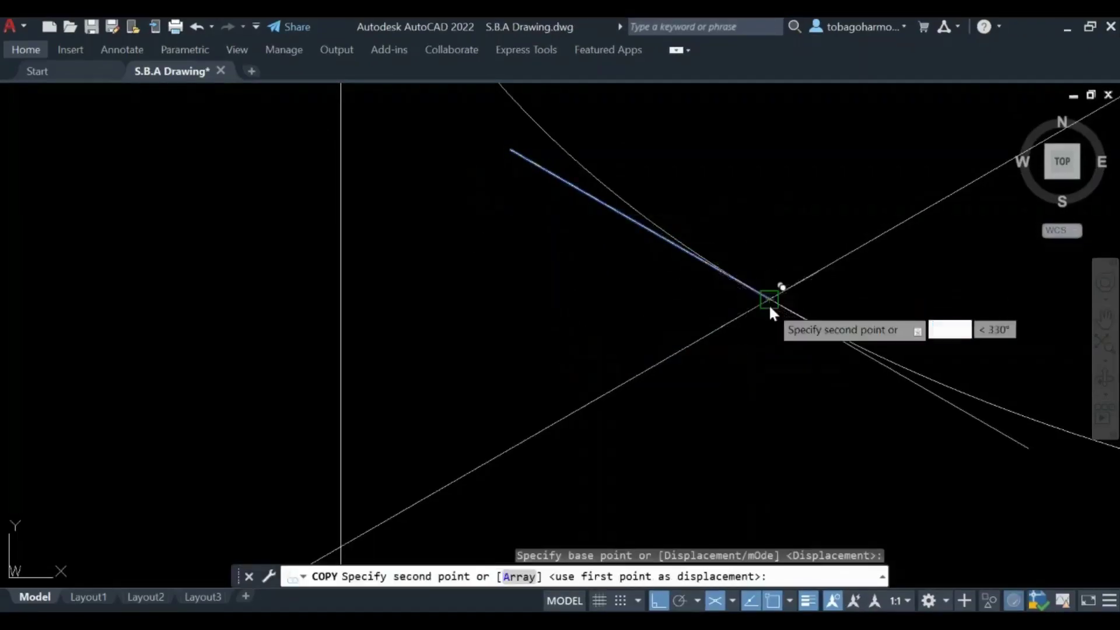
click(769, 303)
scroll(772, 350, down, 2)
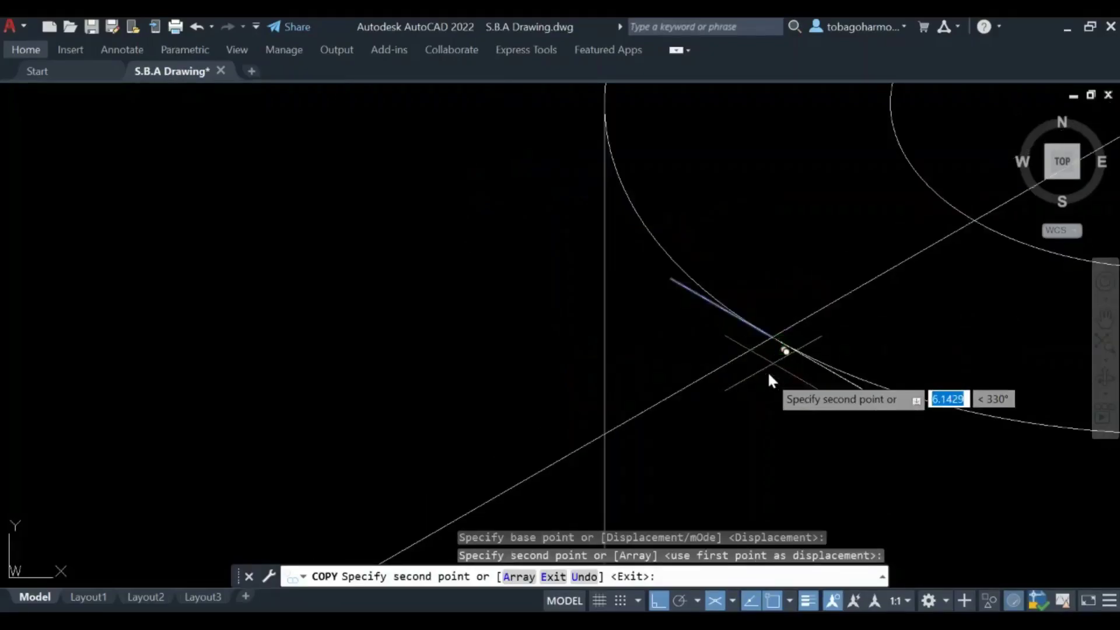
key(Escape)
scroll(692, 292, down, 4)
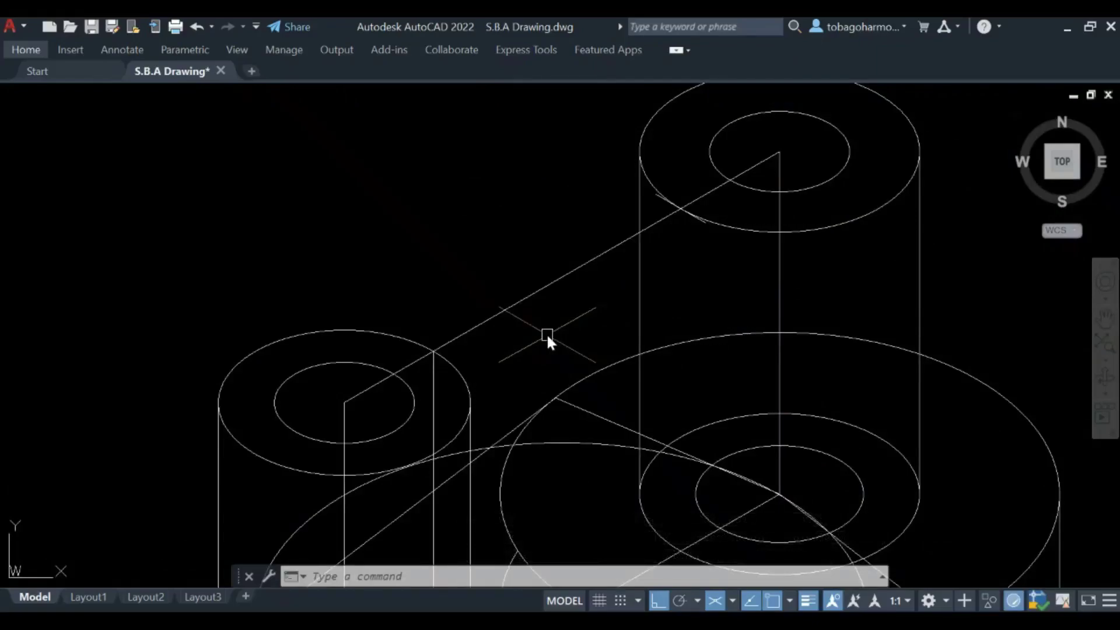
- Switch to Isoplane Right and draw a 28-unit line upward from the foot of the short cylinder's new vertical line
middle_drag(538, 338, 549, 303)
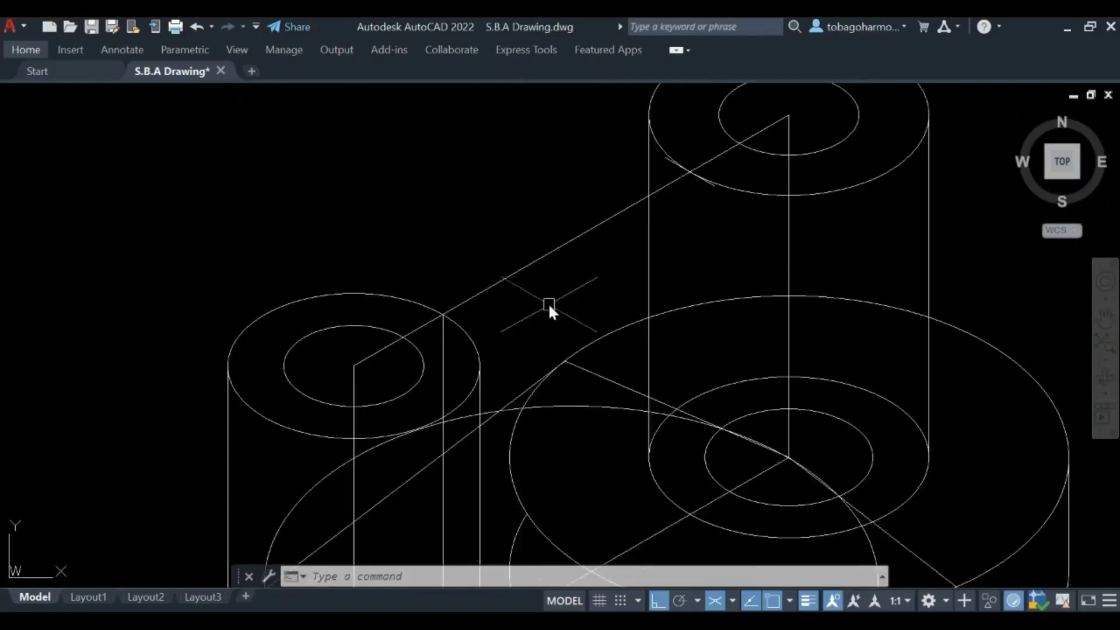
middle_drag(537, 345, 558, 250)
scroll(547, 307, down, 2)
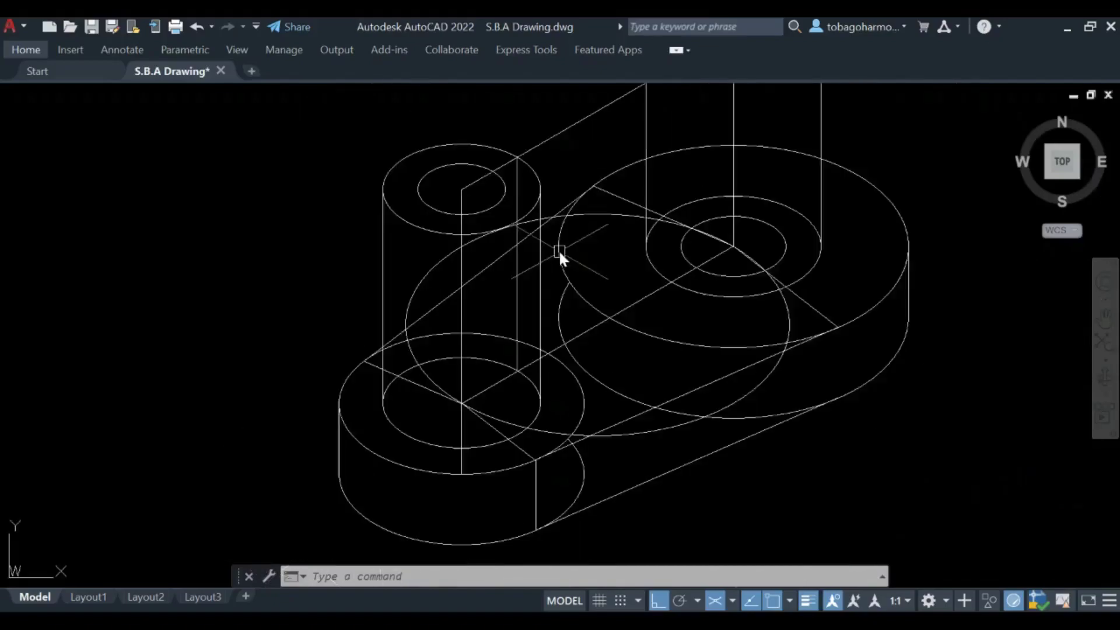
scroll(529, 303, up, 2)
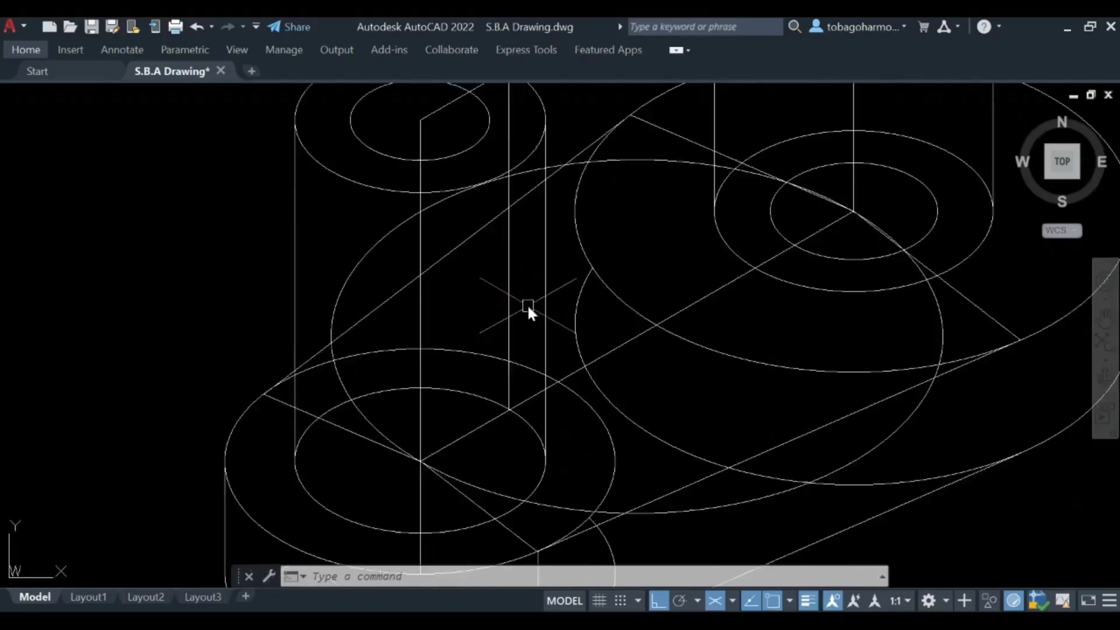
click(733, 600)
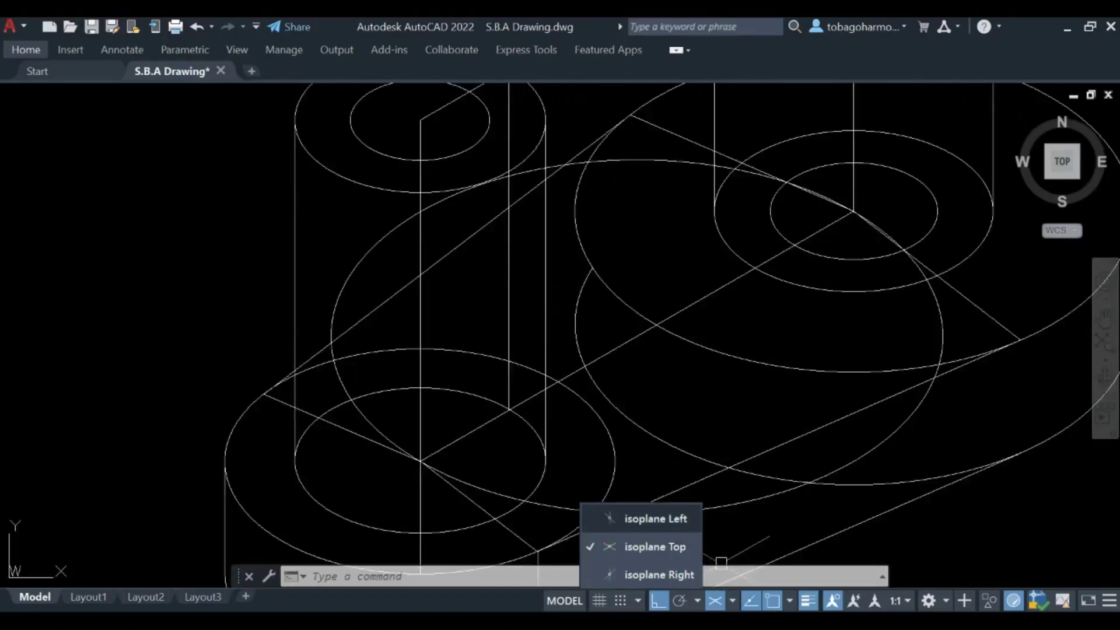
click(659, 574)
key(Escape)
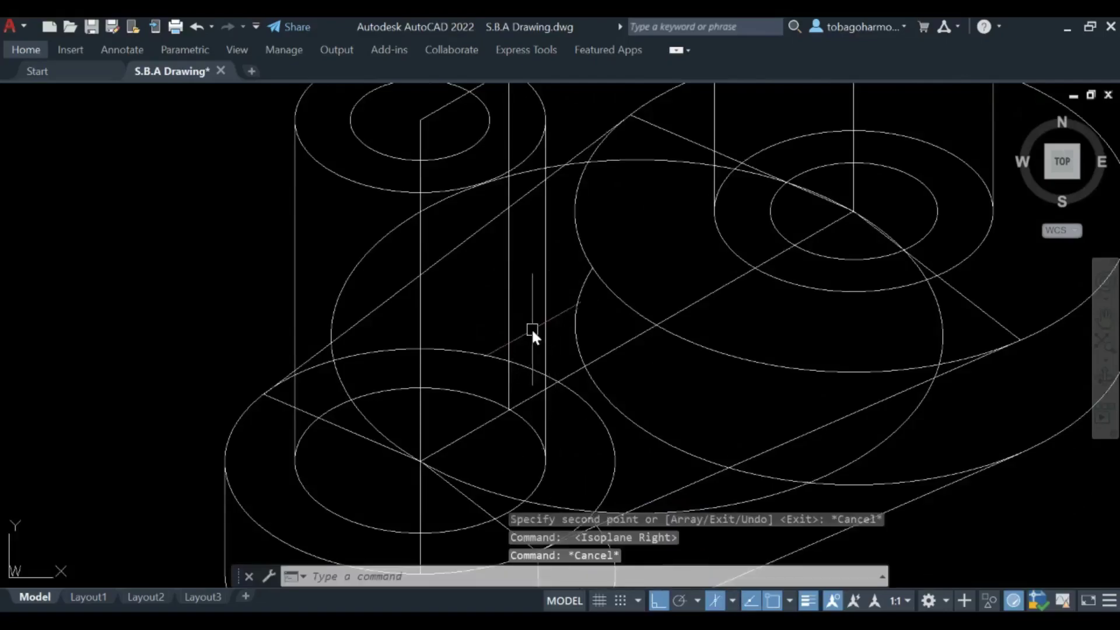
text(line)
key(Return)
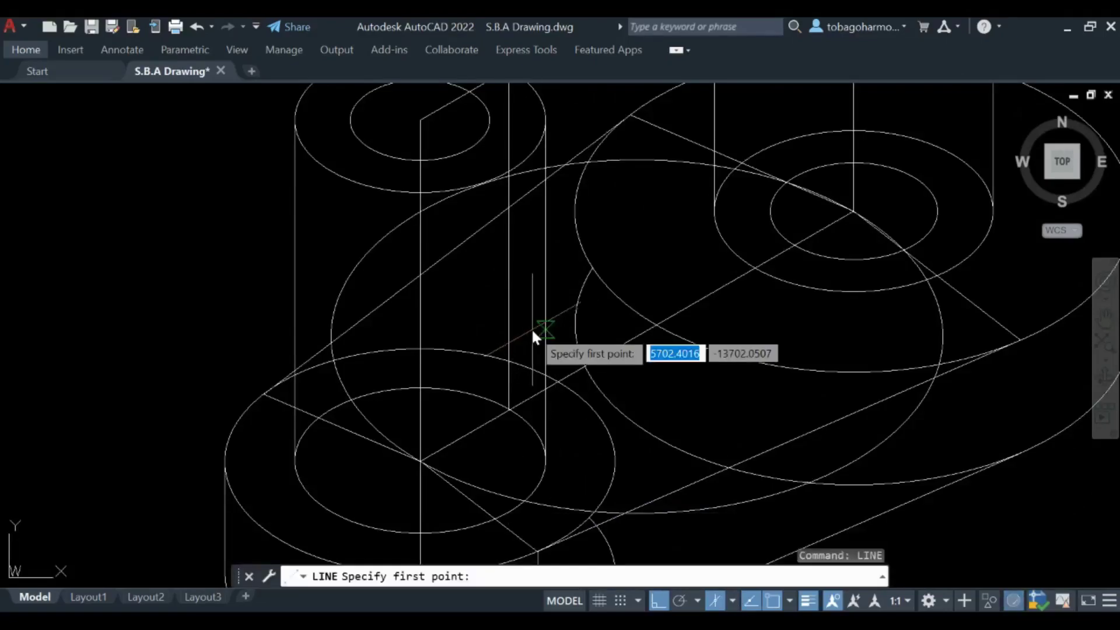
scroll(519, 369, up, 6)
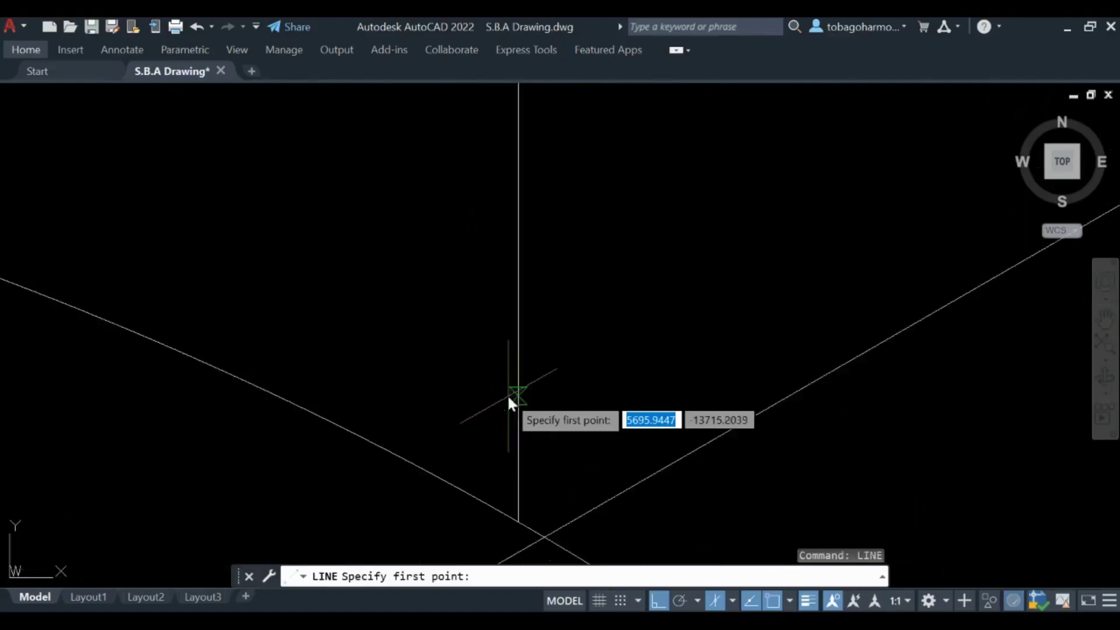
click(521, 517)
scroll(554, 245, down, 3)
scroll(551, 228, down, 3)
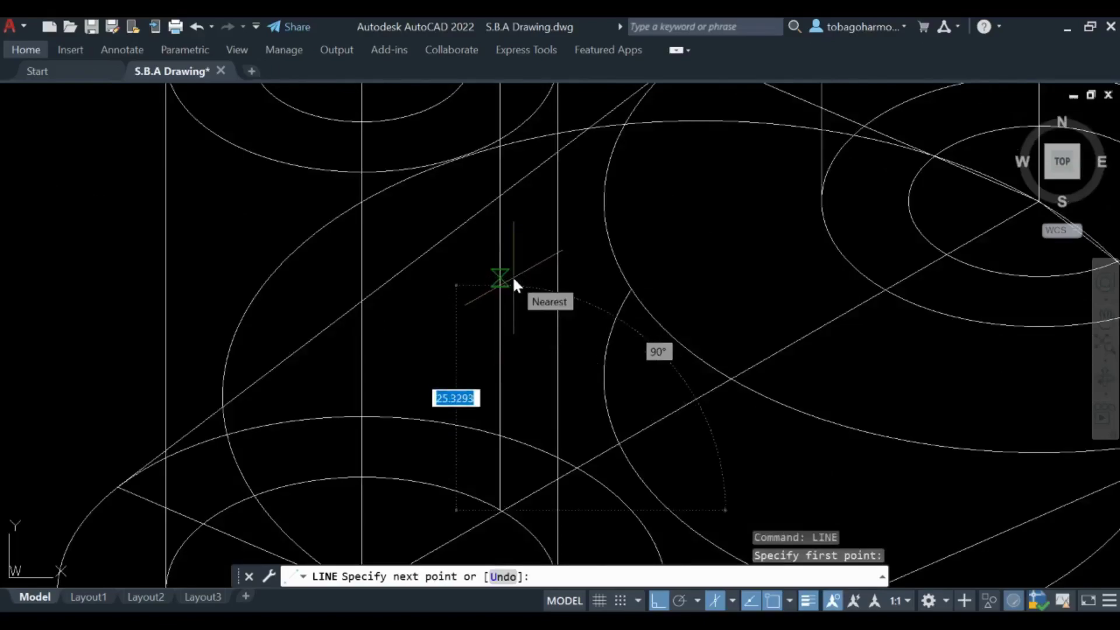
text(28)
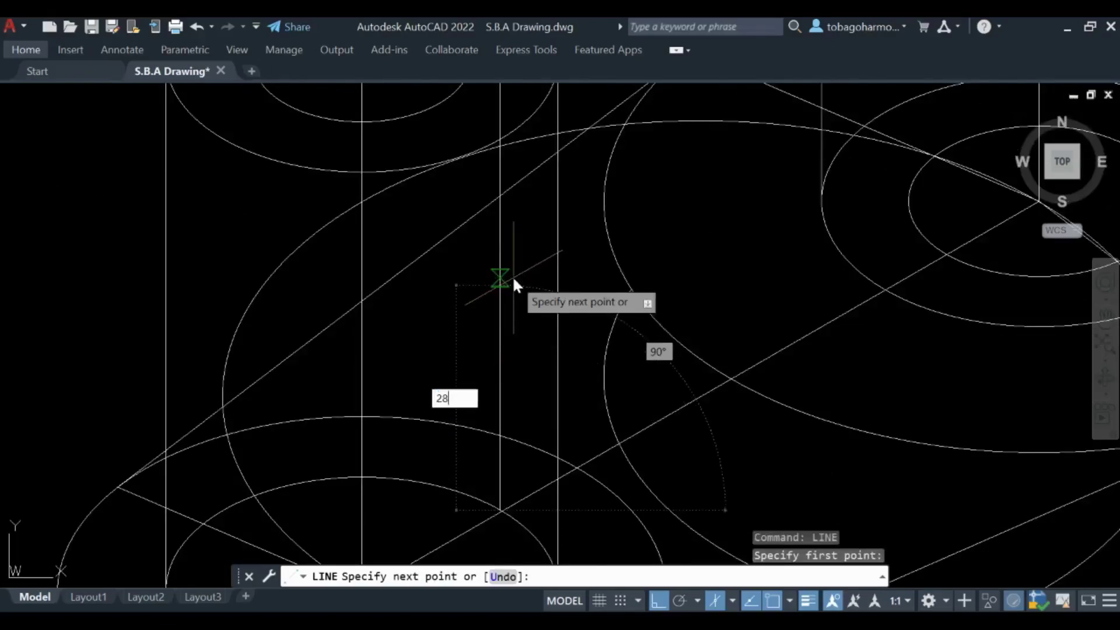
key(Return)
- Continue the line from the 28-unit height to the centre line's crossing with the tall cylinder's top outer edge
scroll(702, 213, down, 6)
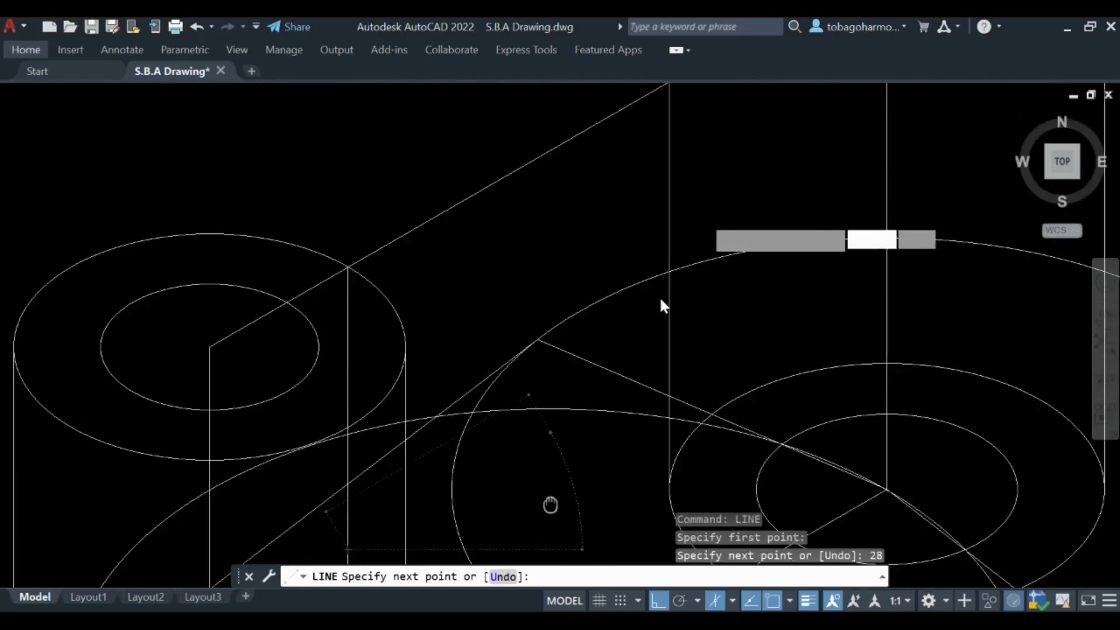
scroll(639, 361, up, 5)
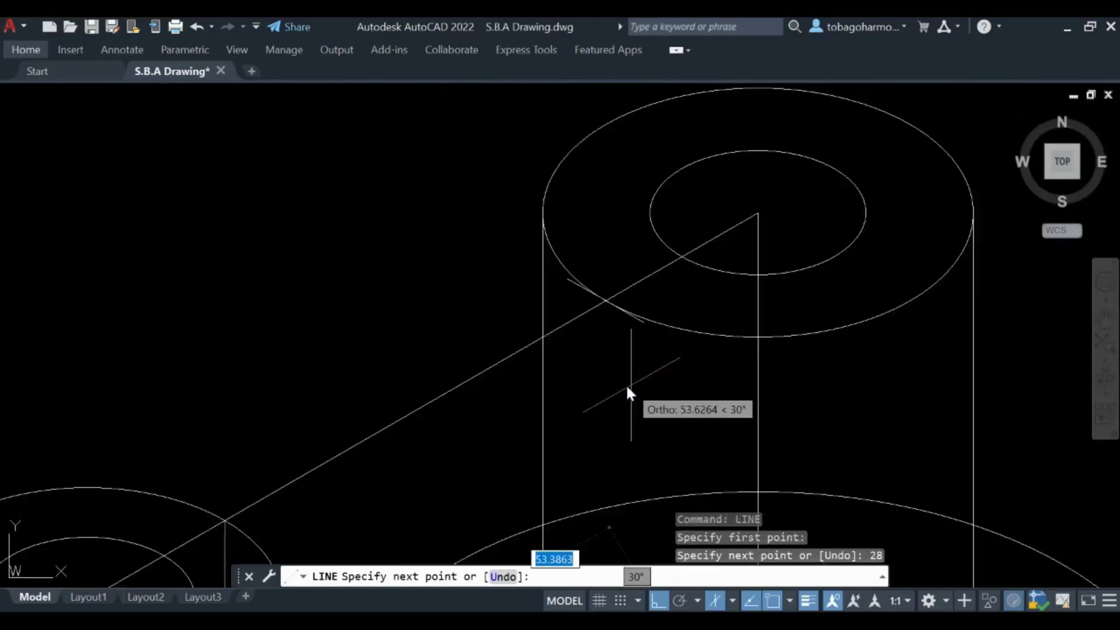
scroll(607, 307, up, 3)
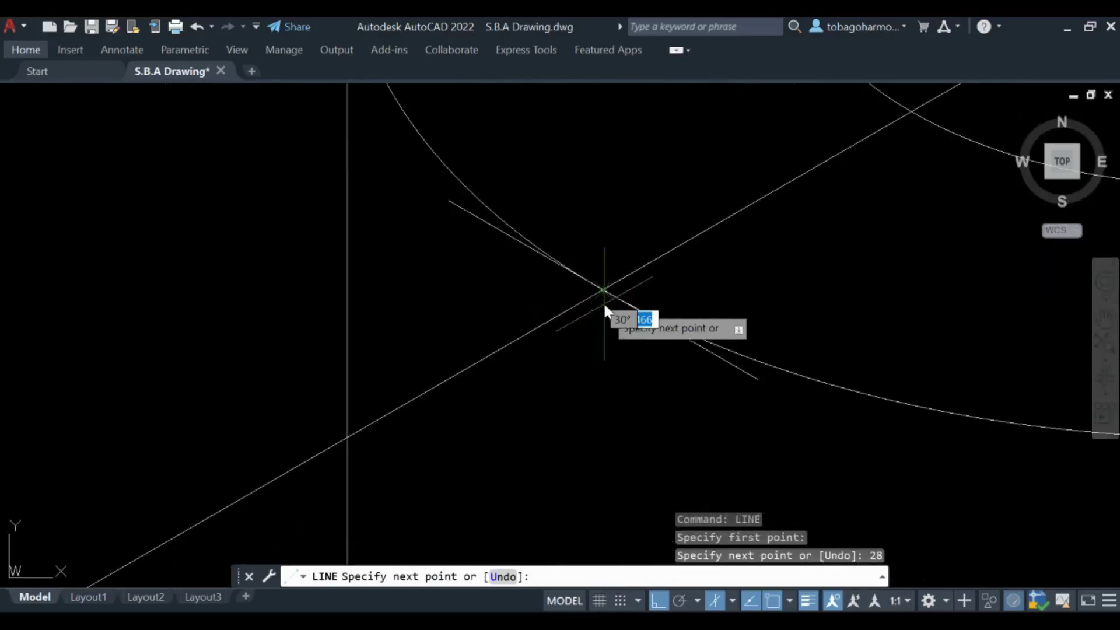
click(602, 294)
scroll(605, 216, down, 5)
scroll(630, 338, up, 3)
scroll(659, 262, up, 1)
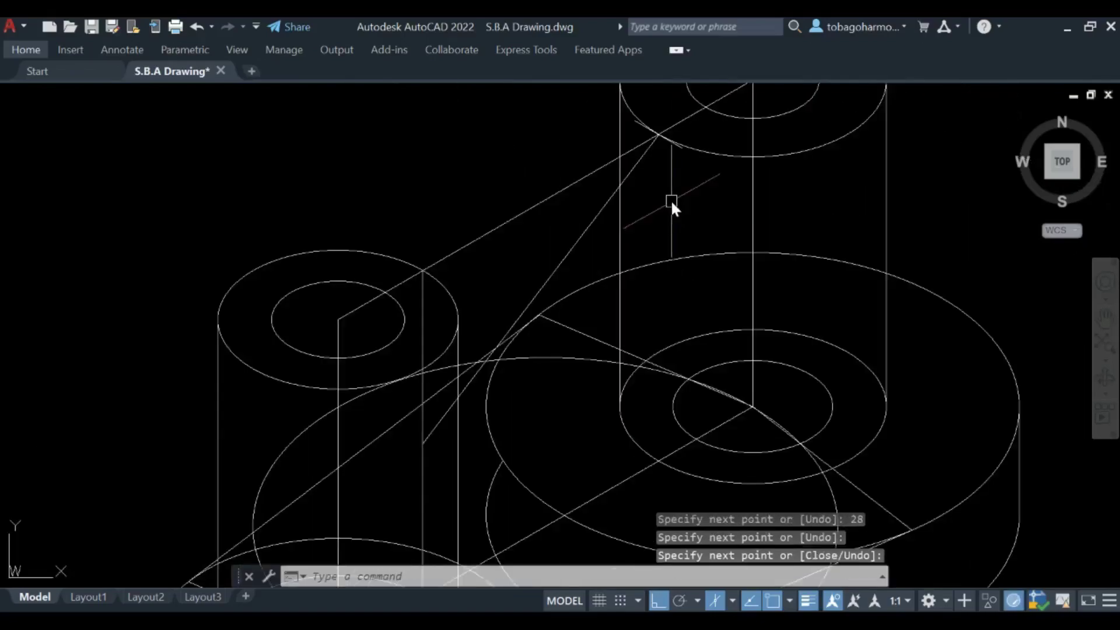
key(Escape)
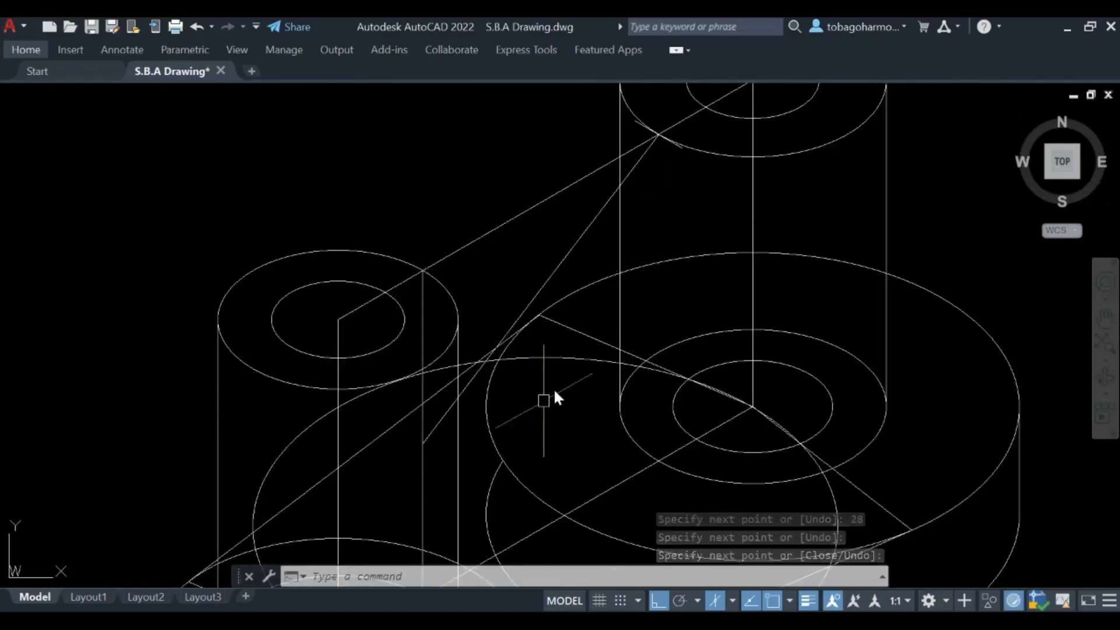
scroll(540, 407, down, 2)
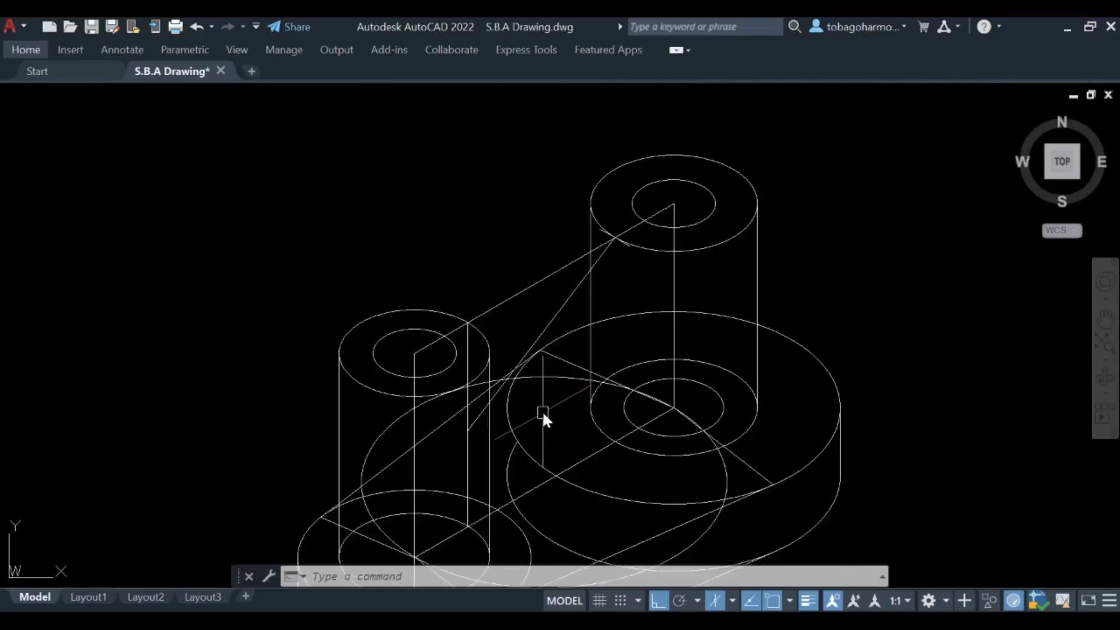
- Copy the sloping rib line from its upper end to both ends of the short cross line at the tall cylinder's top edge
middle_drag(545, 411, 579, 359)
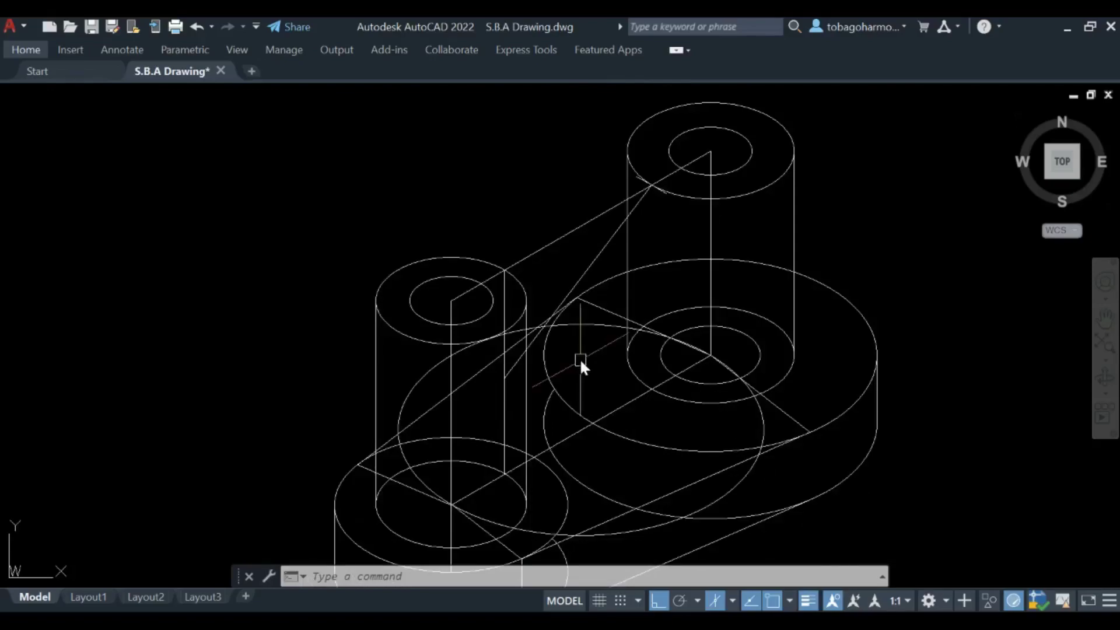
scroll(589, 259, up, 2)
click(590, 260)
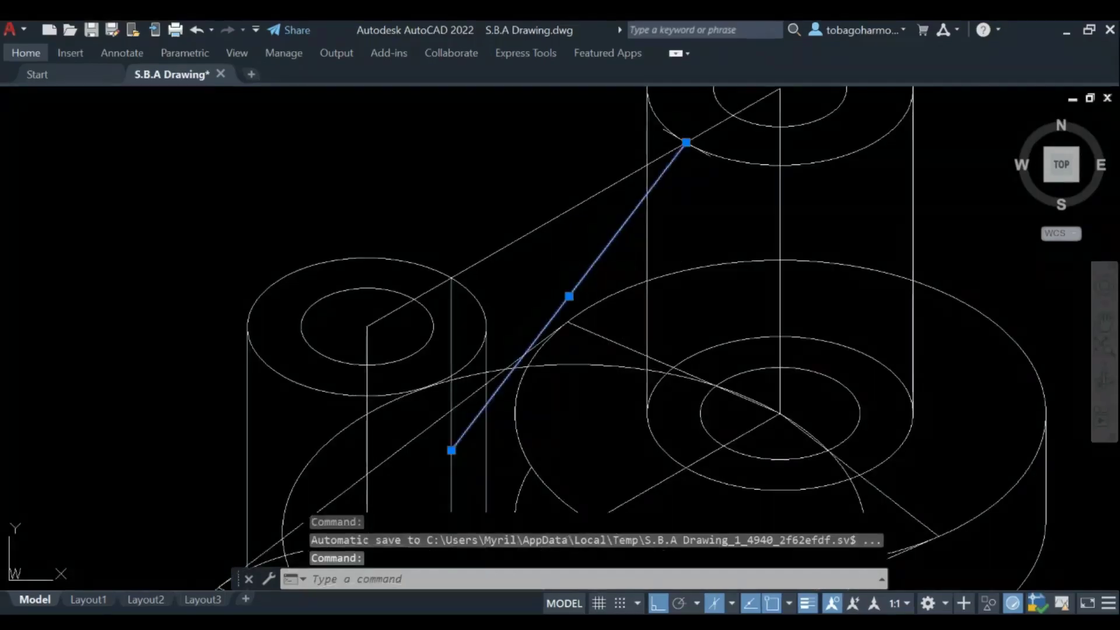
text(co)
key(Return)
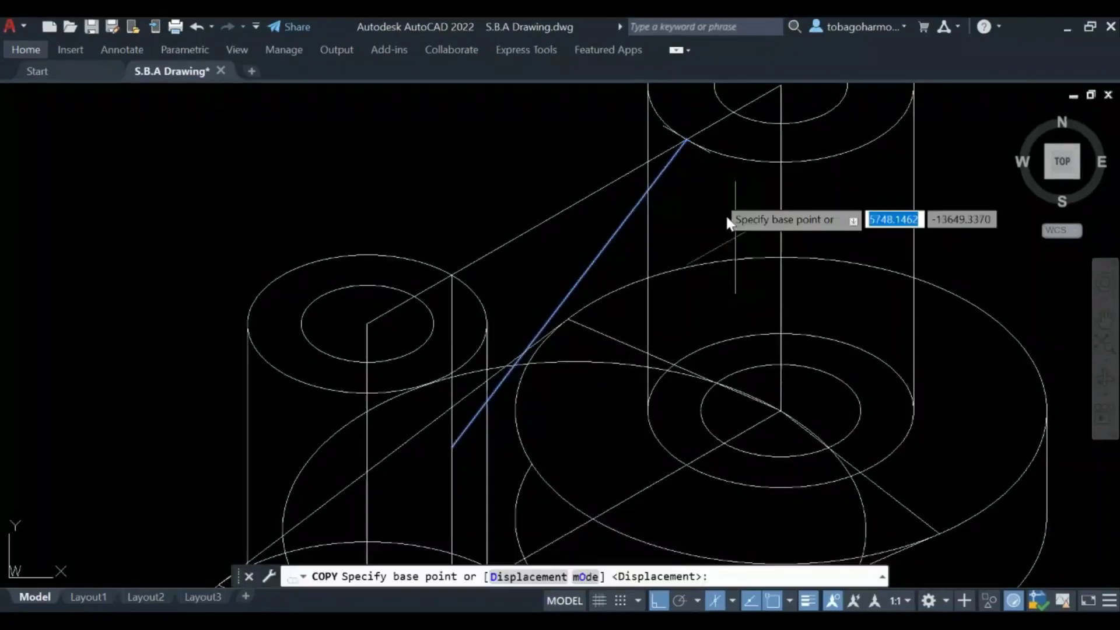
scroll(689, 137, up, 4)
click(675, 143)
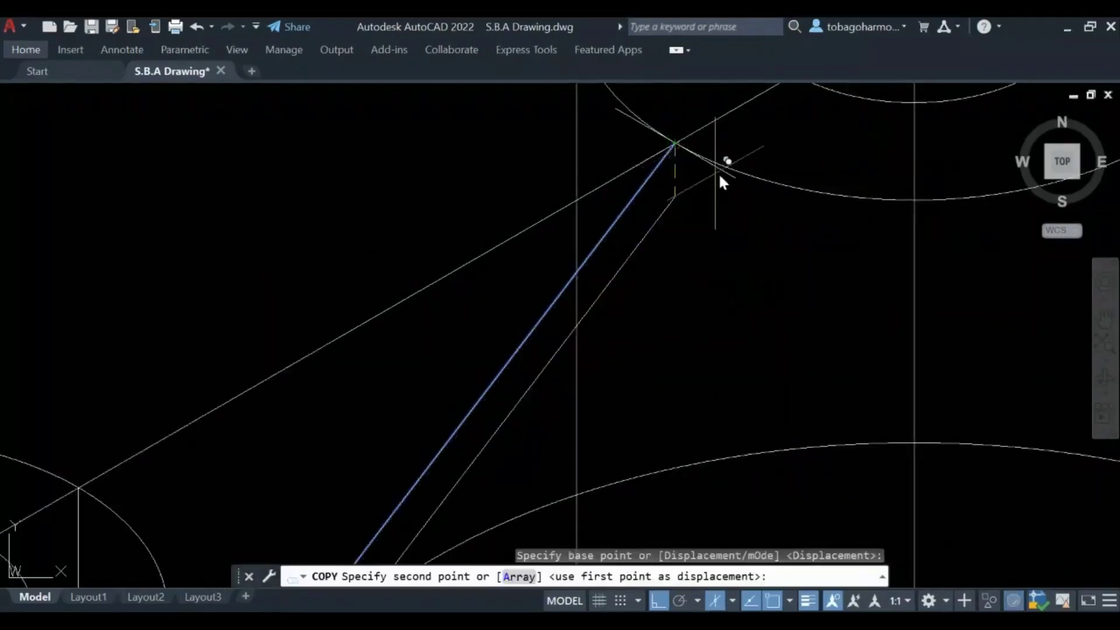
click(722, 175)
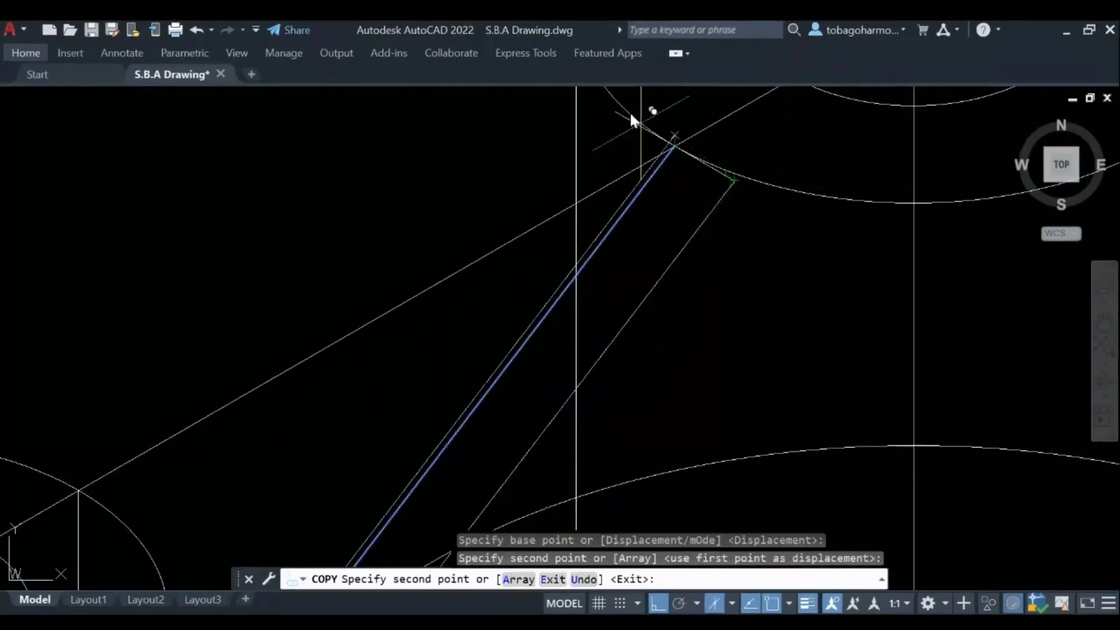
click(607, 125)
key(Return)
scroll(443, 156, down, 5)
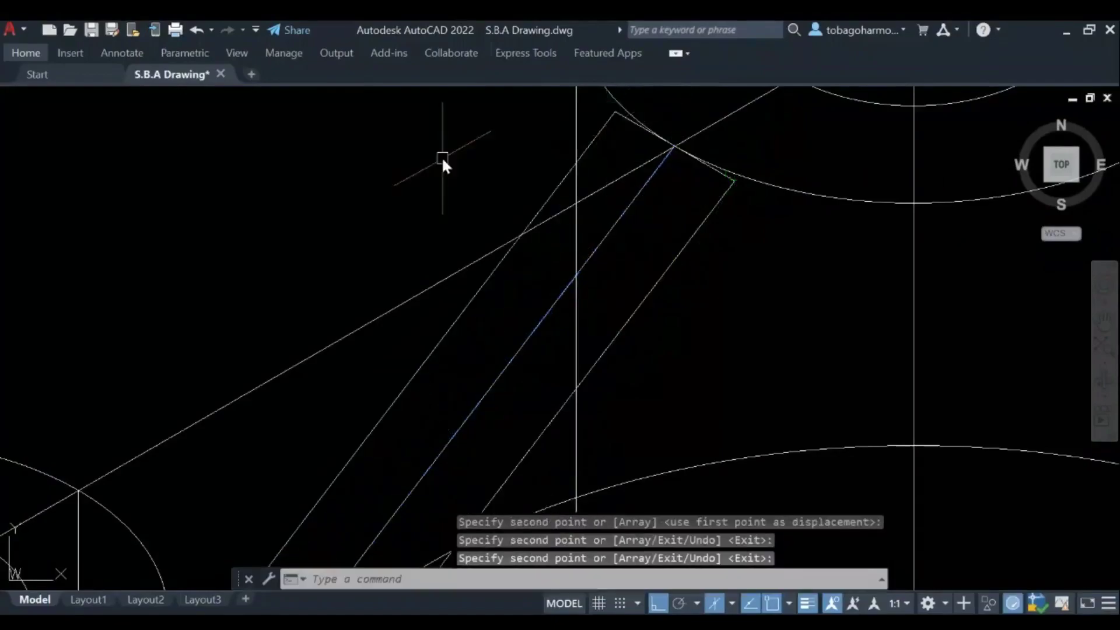
scroll(444, 166, down, 2)
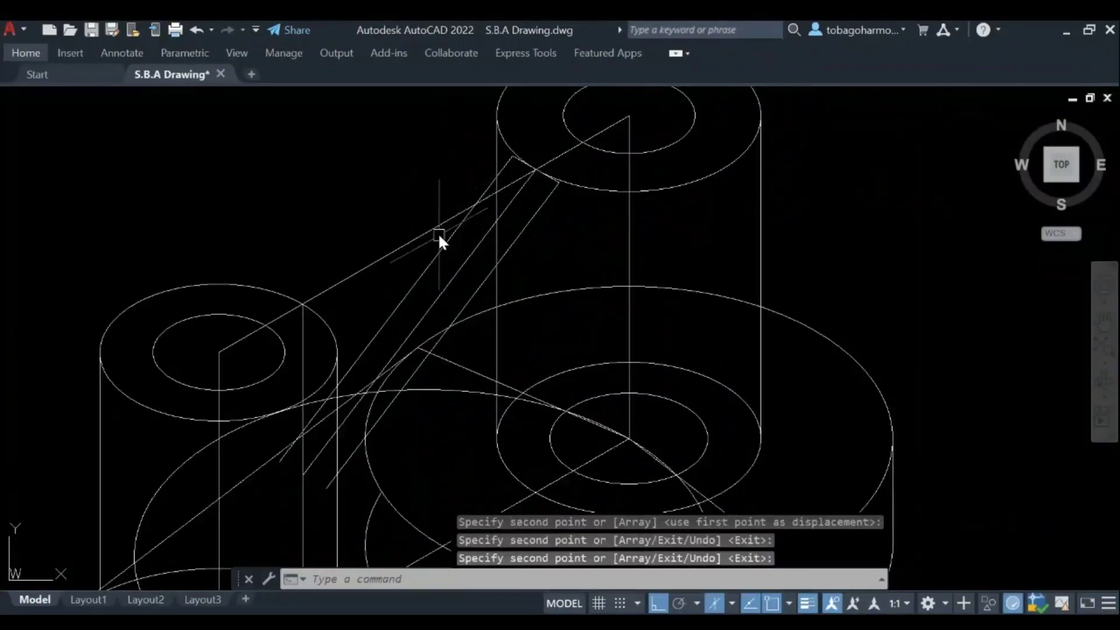
- Lengthen the upper ends of the two copied sloping lines slightly past the tall cylinder's top outer isocircle
scroll(551, 209, up, 4)
click(544, 170)
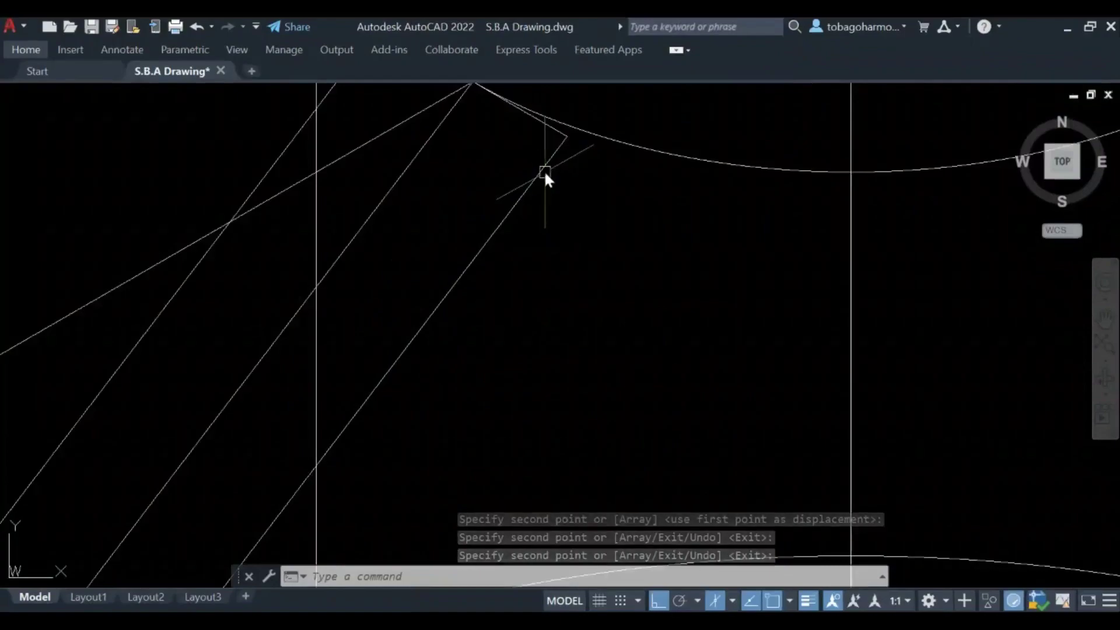
middle_drag(588, 204, 541, 362)
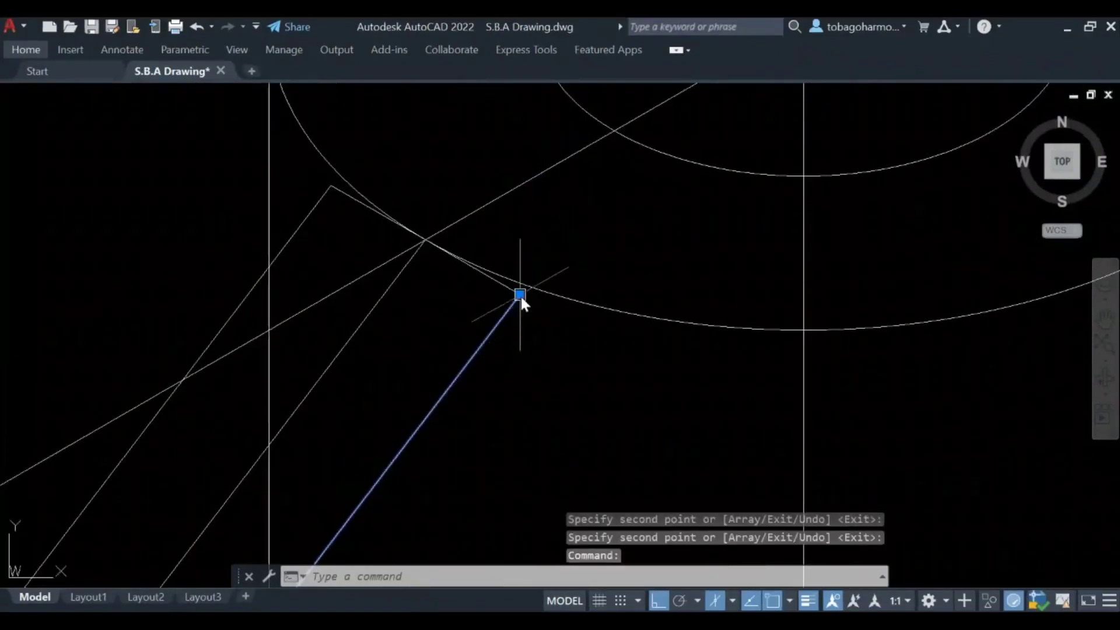
click(546, 334)
scroll(558, 243, up, 5)
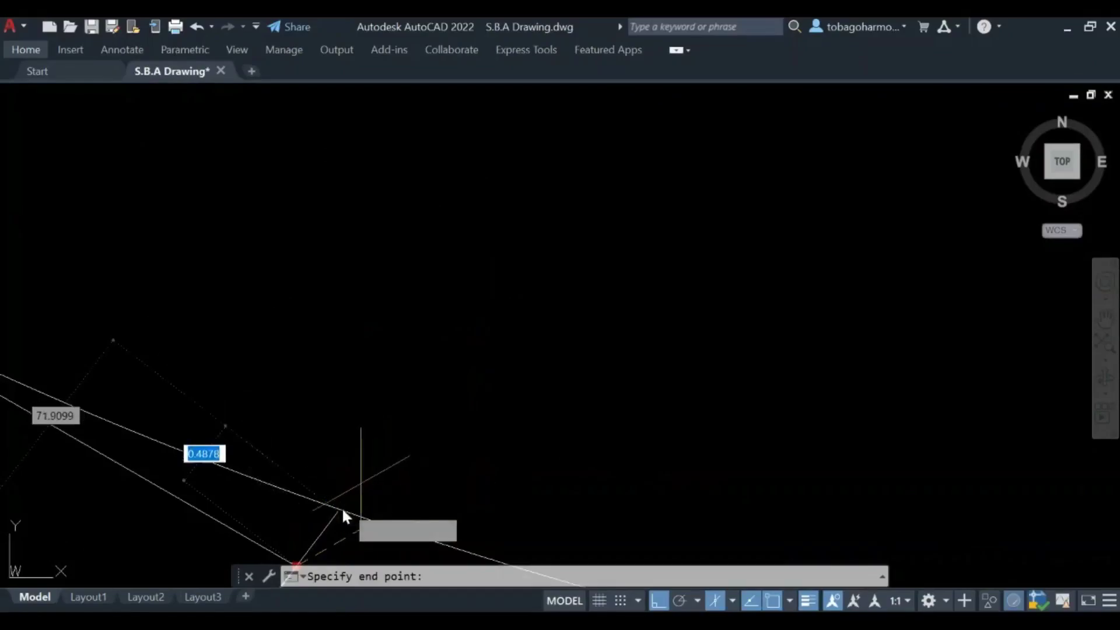
key(Escape)
scroll(373, 464, down, 3)
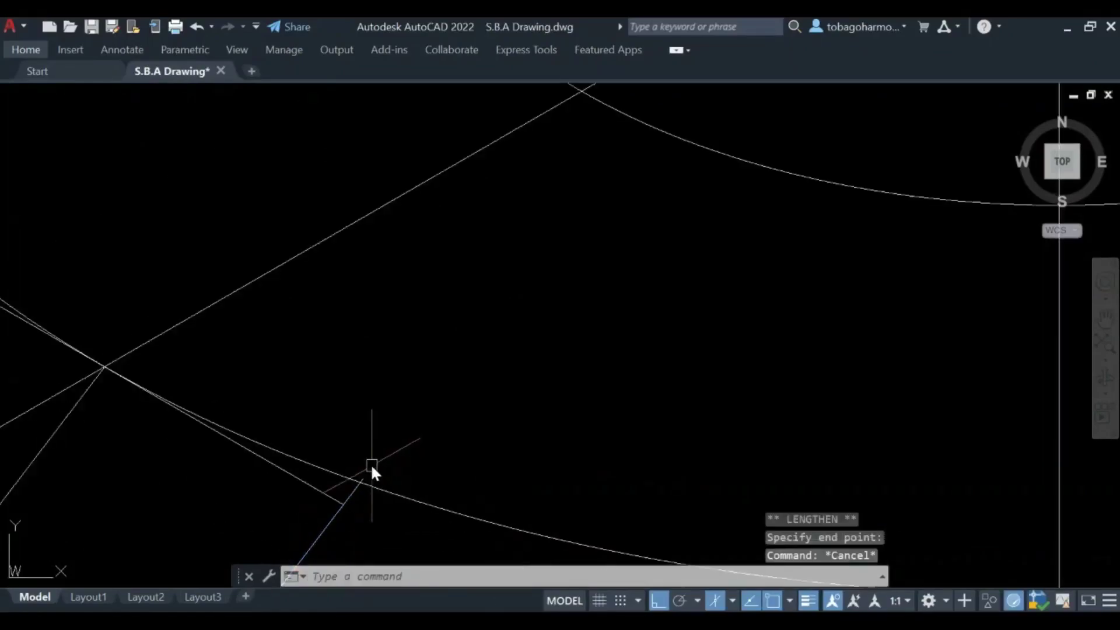
middle_drag(326, 435, 600, 429)
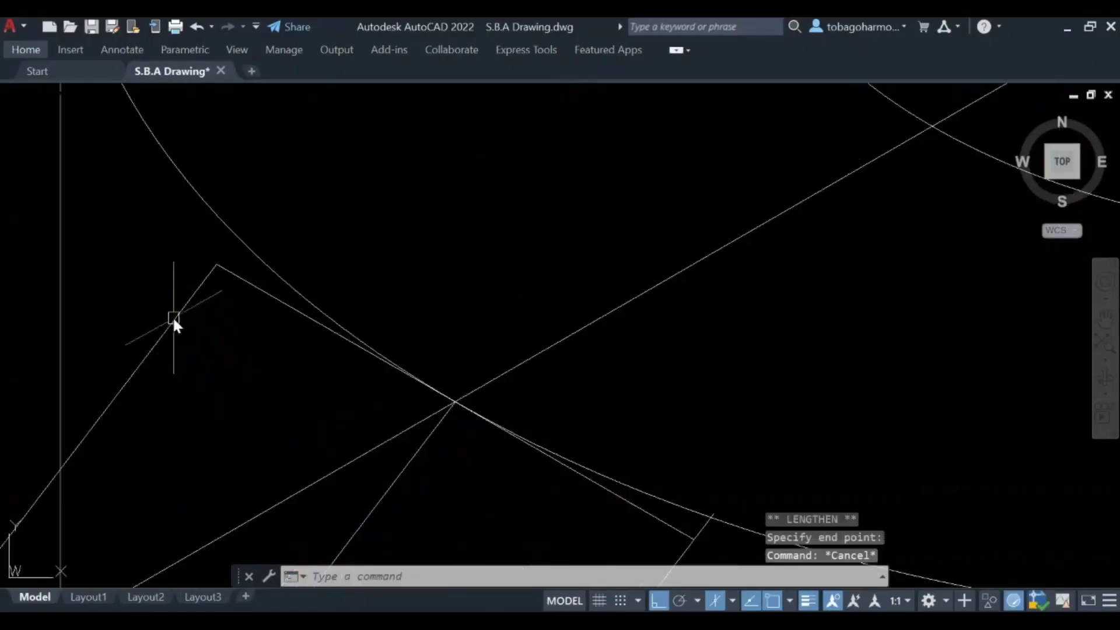
click(174, 320)
click(217, 264)
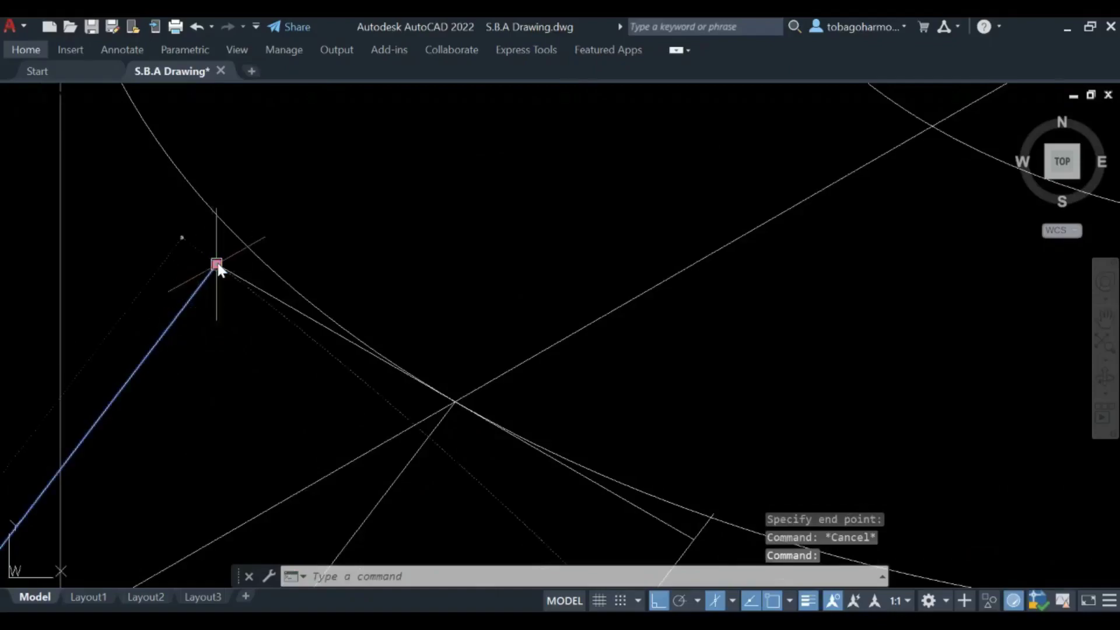
click(278, 208)
key(Escape)
- Trim the overshooting upper ends of both copied sloping lines at the tall cylinder's top outer isocircle
text(trim)
key(Return)
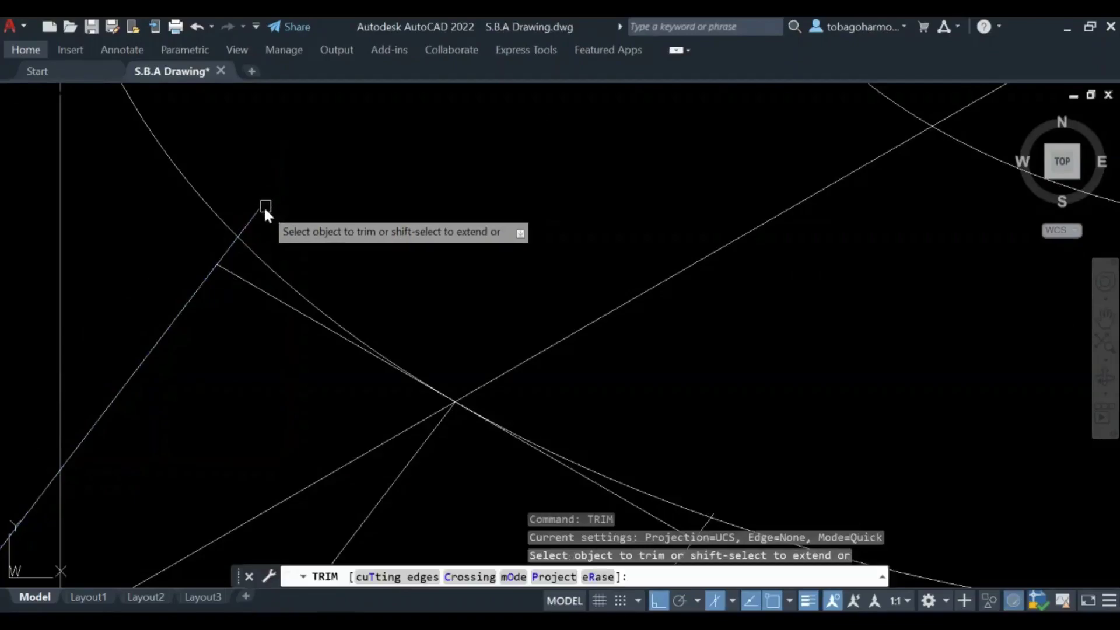
click(262, 207)
scroll(426, 253, down, 2)
scroll(479, 251, up, 5)
middle_drag(479, 251, 472, 259)
scroll(383, 263, up, 4)
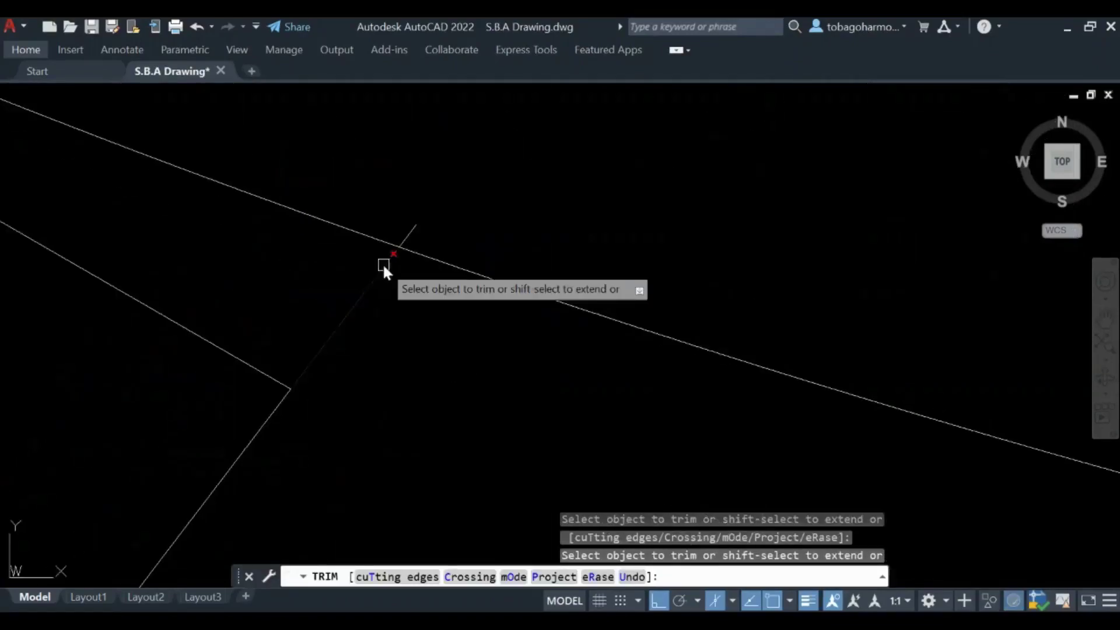
click(419, 224)
scroll(437, 211, down, 5)
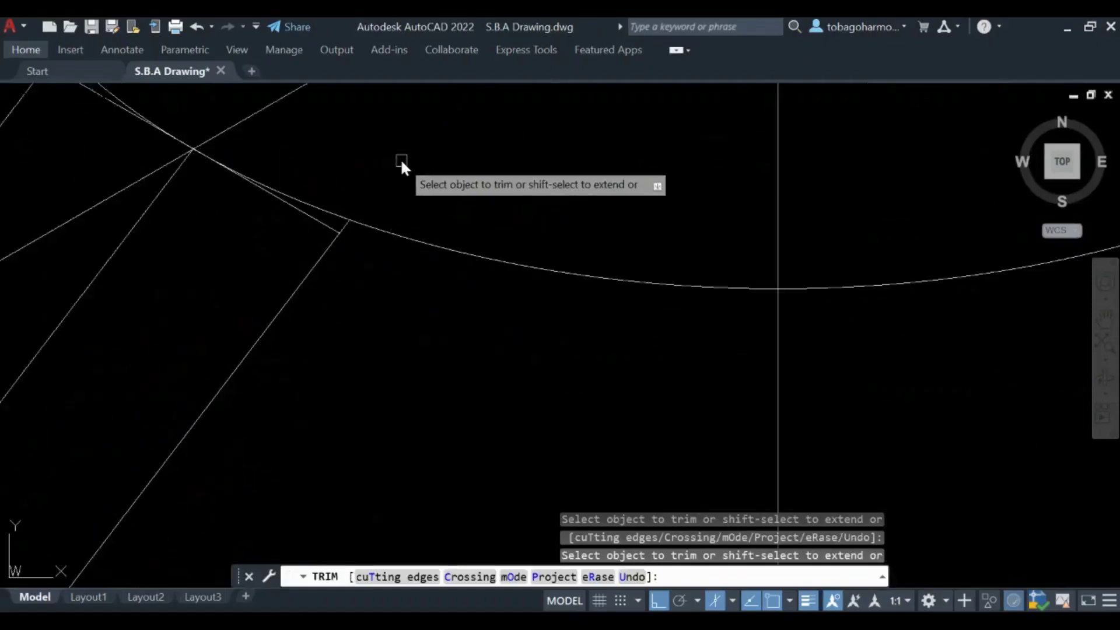
key(Return)
- Trim the lower ends of the three sloping rib lines at the short cylinder's vertical side facing the tall one
scroll(400, 159, down, 5)
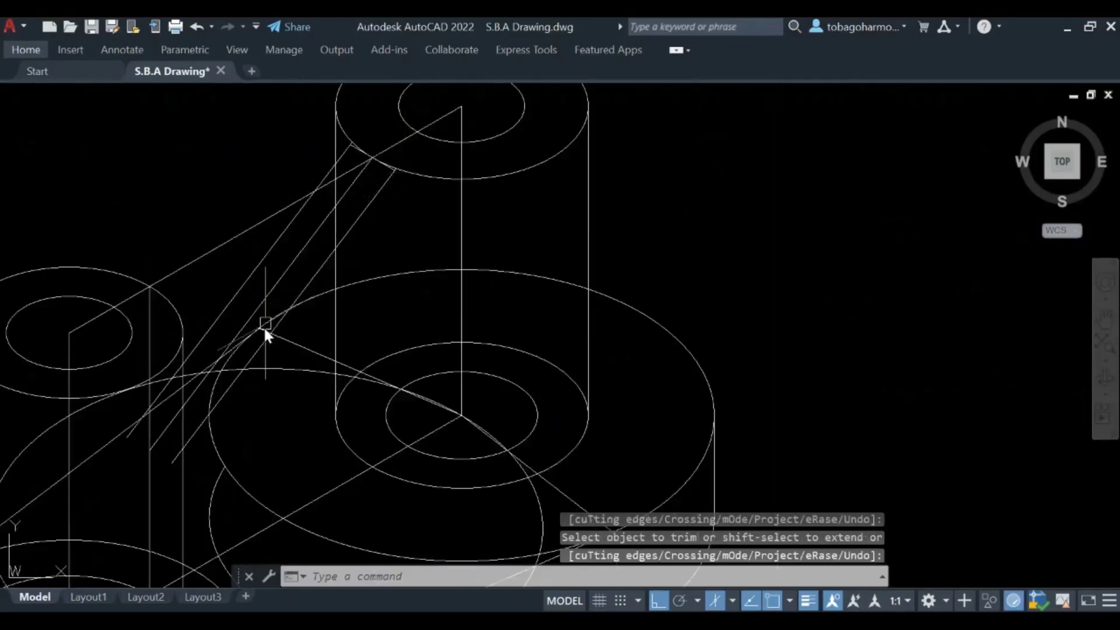
scroll(235, 450, up, 3)
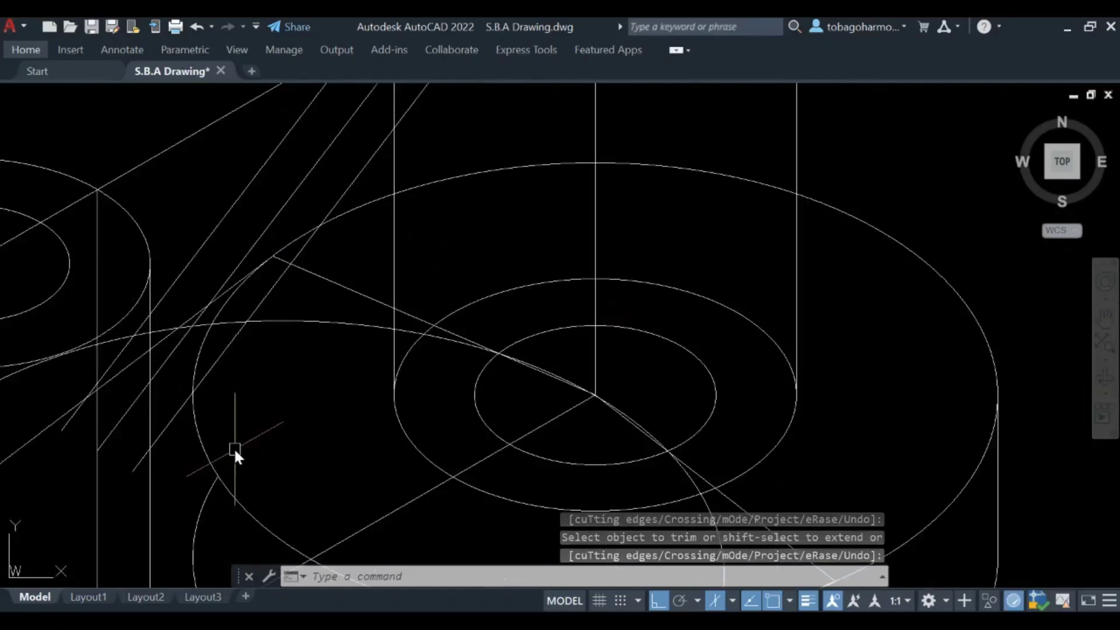
middle_drag(236, 445, 432, 315)
text(trim)
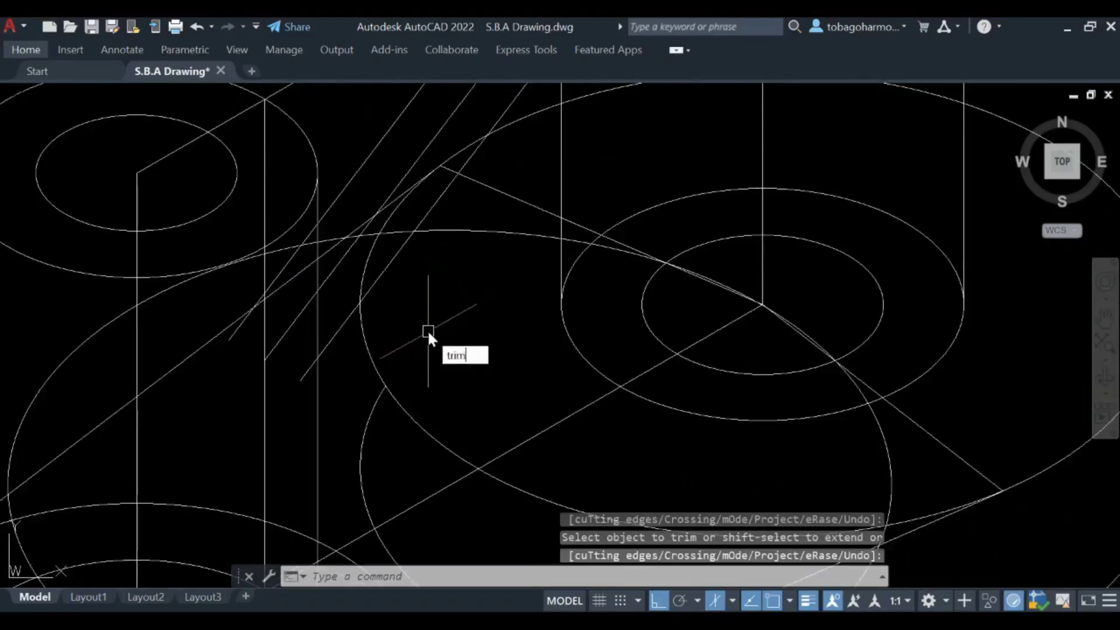
key(Return)
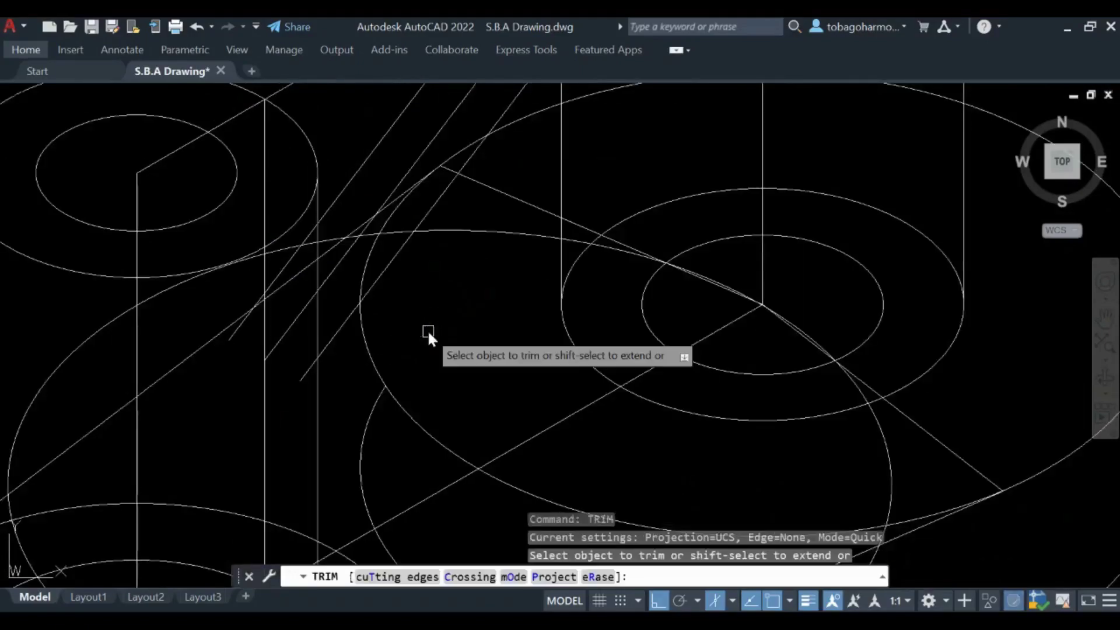
click(304, 371)
scroll(285, 315, up, 4)
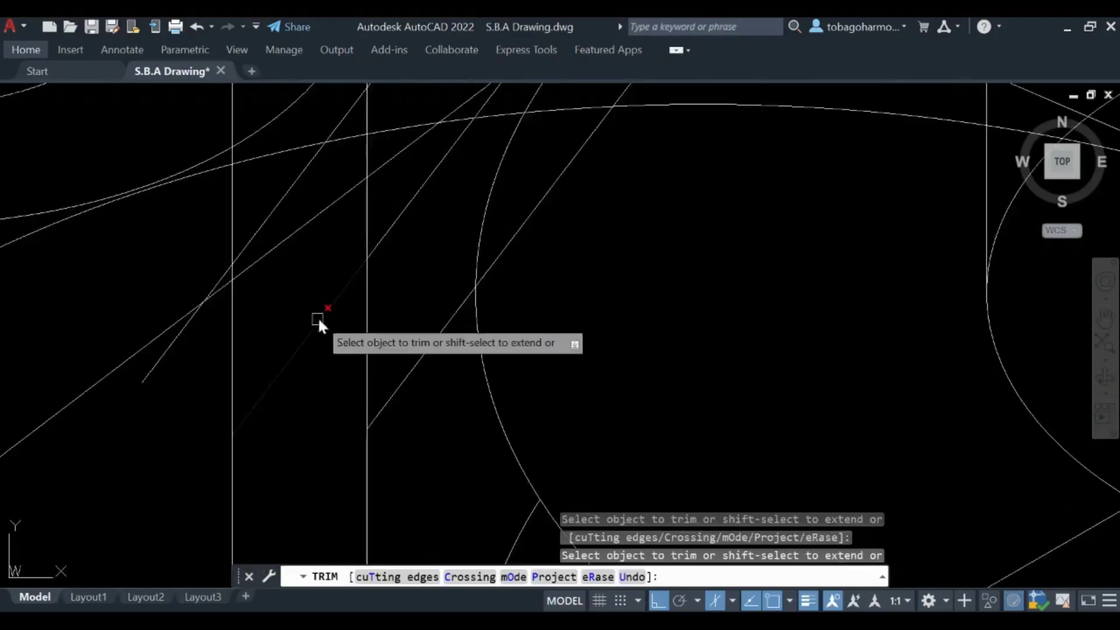
scroll(321, 313, down, 4)
scroll(303, 274, up, 4)
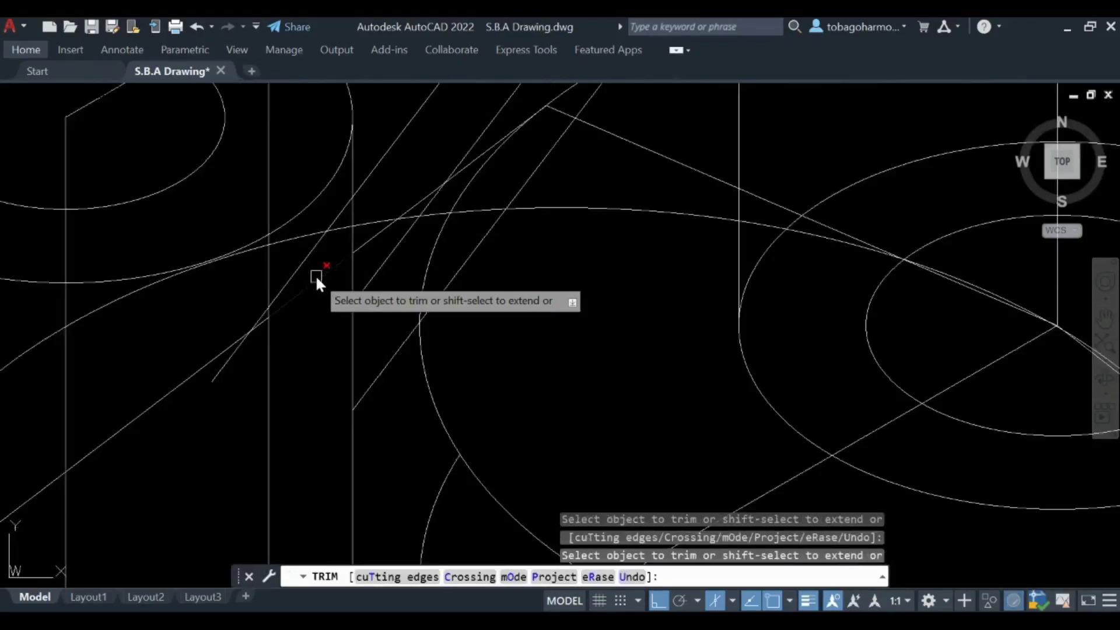
click(297, 251)
scroll(216, 325, up, 4)
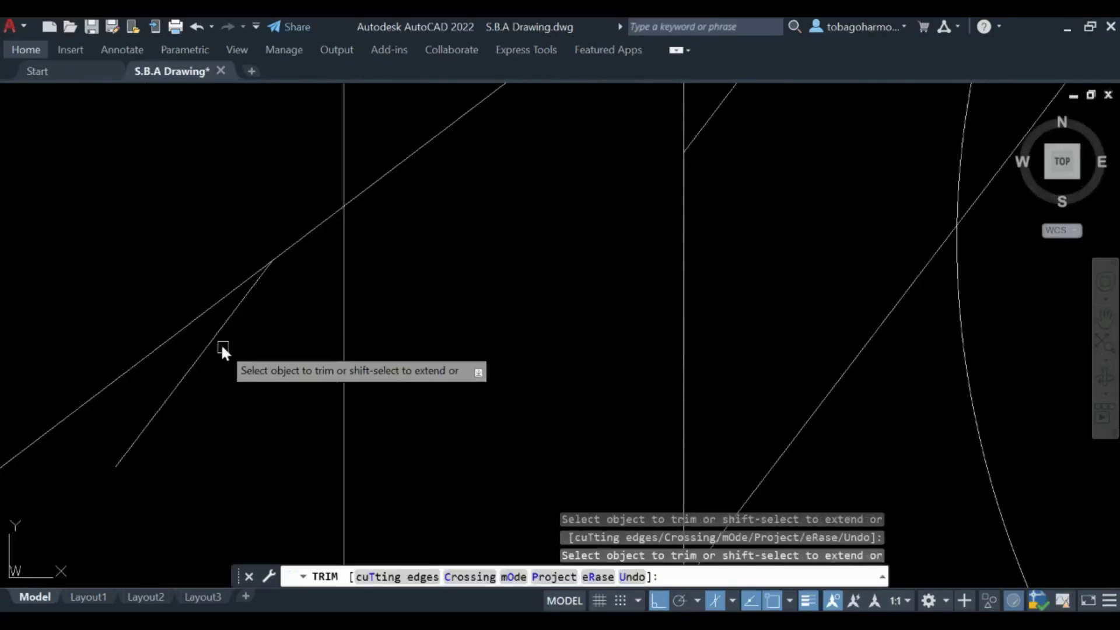
scroll(216, 337, down, 3)
mouse_move(398, 283)
middle_down()
mouse_move(412, 279)
mouse_move(380, 383)
middle_up()
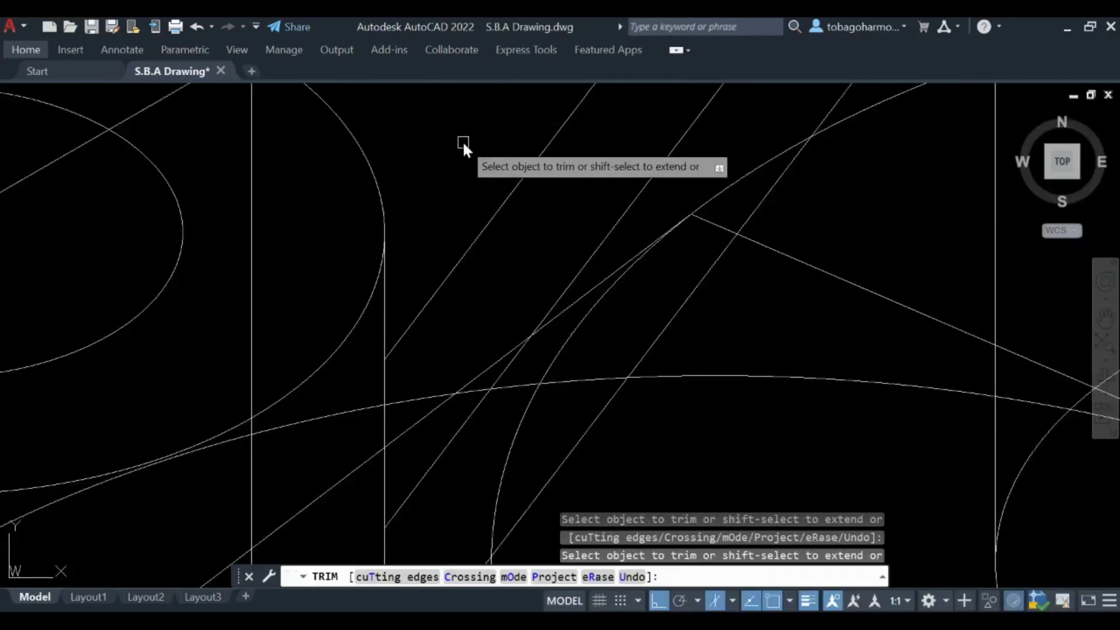
key(Return)
scroll(464, 143, down, 4)
scroll(475, 196, down, 2)
scroll(486, 227, down, 2)
mouse_move(500, 233)
middle_down()
mouse_move(505, 251)
mouse_move(470, 295)
mouse_move(477, 323)
mouse_move(582, 307)
middle_up()
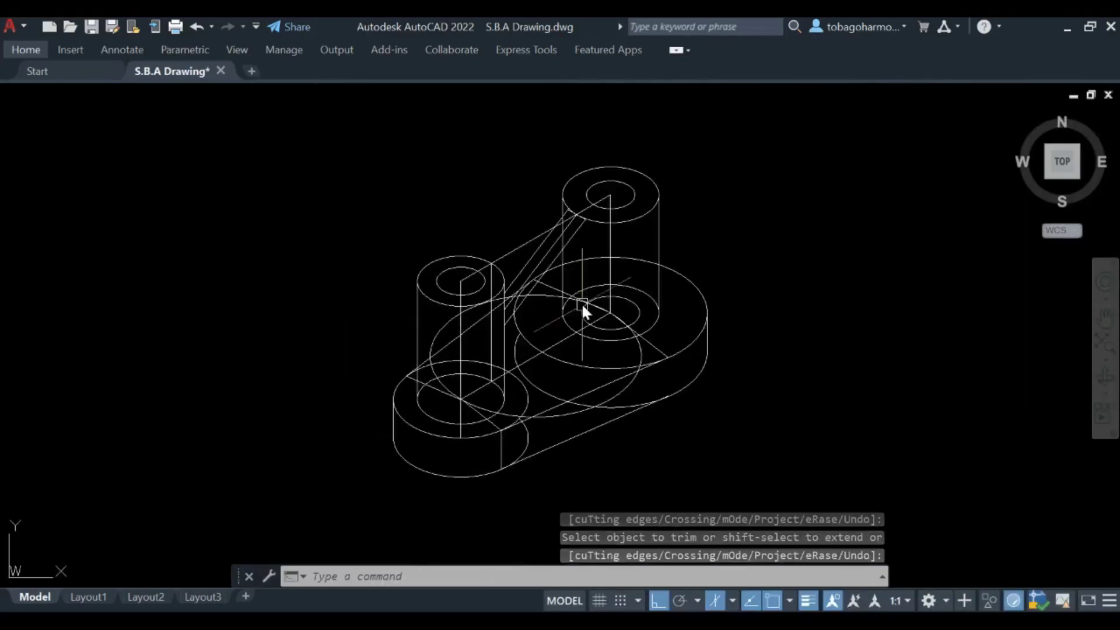
- Move the visible outlines of both cylinders and bases, the two outer rib lines and the lower tangent line to Layer8
click(675, 280)
scroll(642, 271, up, 2)
scroll(607, 274, down, 2)
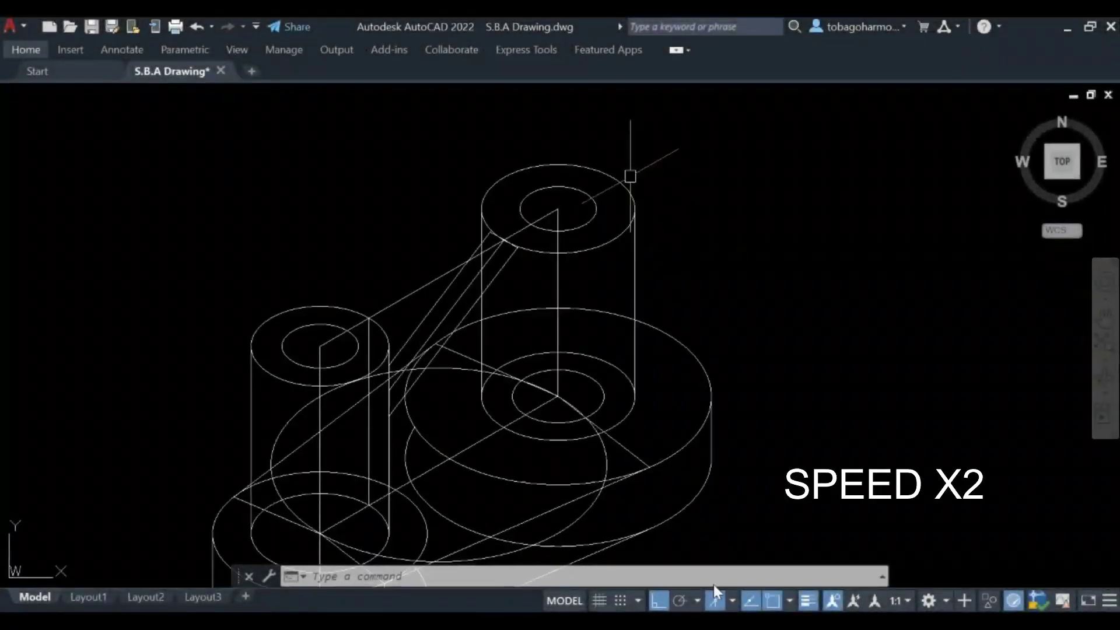
click(624, 178)
click(586, 190)
click(290, 306)
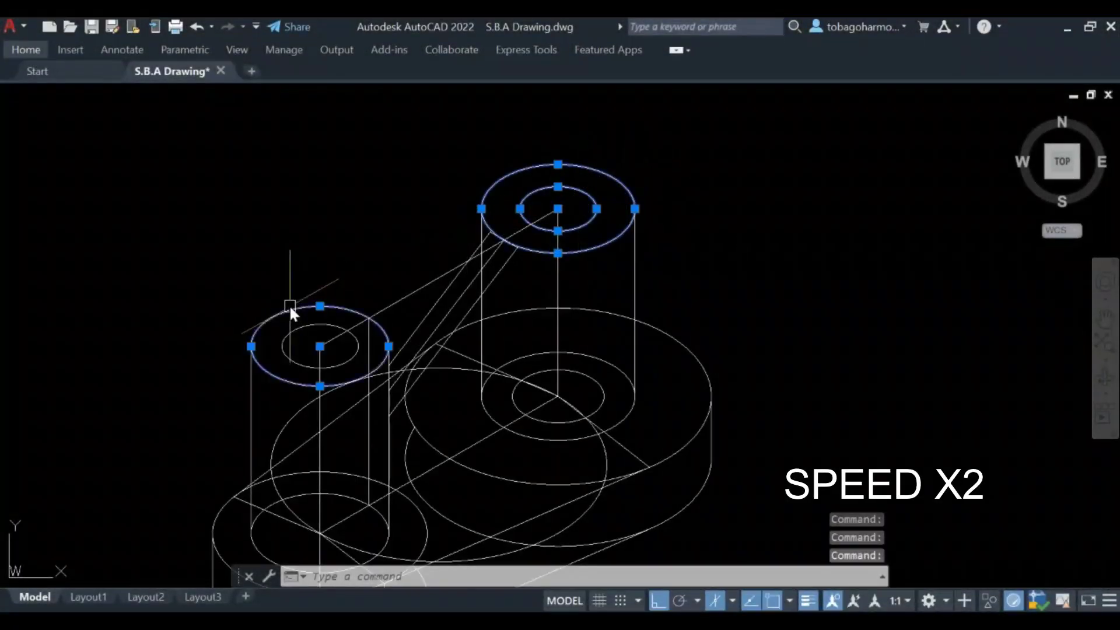
click(295, 329)
click(444, 300)
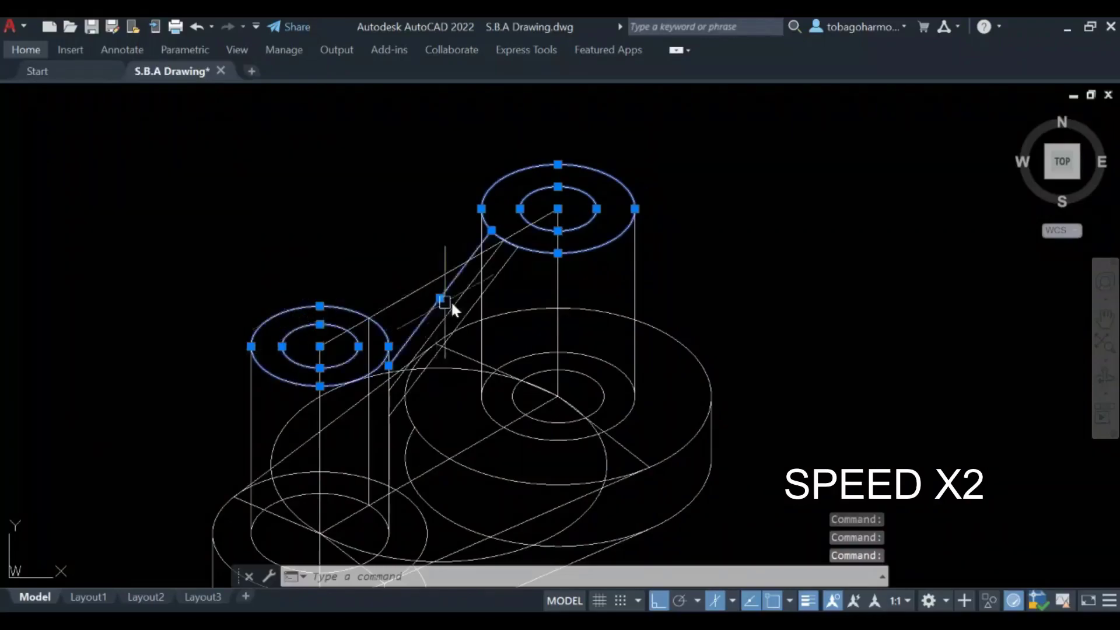
click(495, 271)
click(639, 260)
click(481, 335)
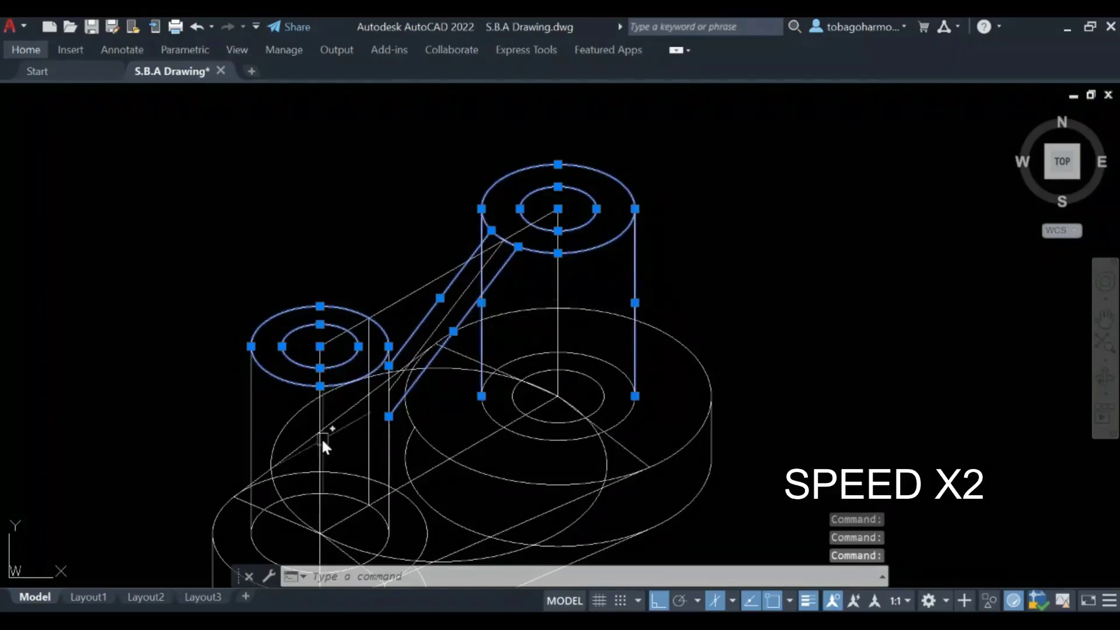
middle_drag(321, 438, 422, 241)
click(494, 254)
click(387, 372)
click(718, 227)
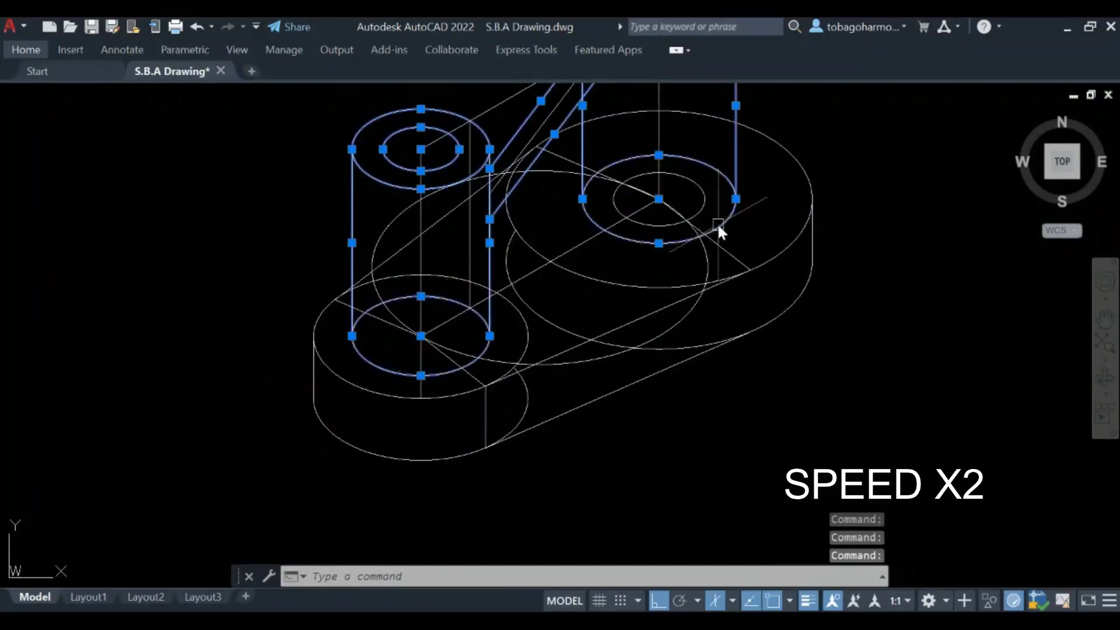
click(396, 394)
click(424, 458)
click(313, 366)
click(801, 230)
click(813, 232)
click(802, 298)
click(694, 364)
middle_drag(576, 256, 542, 387)
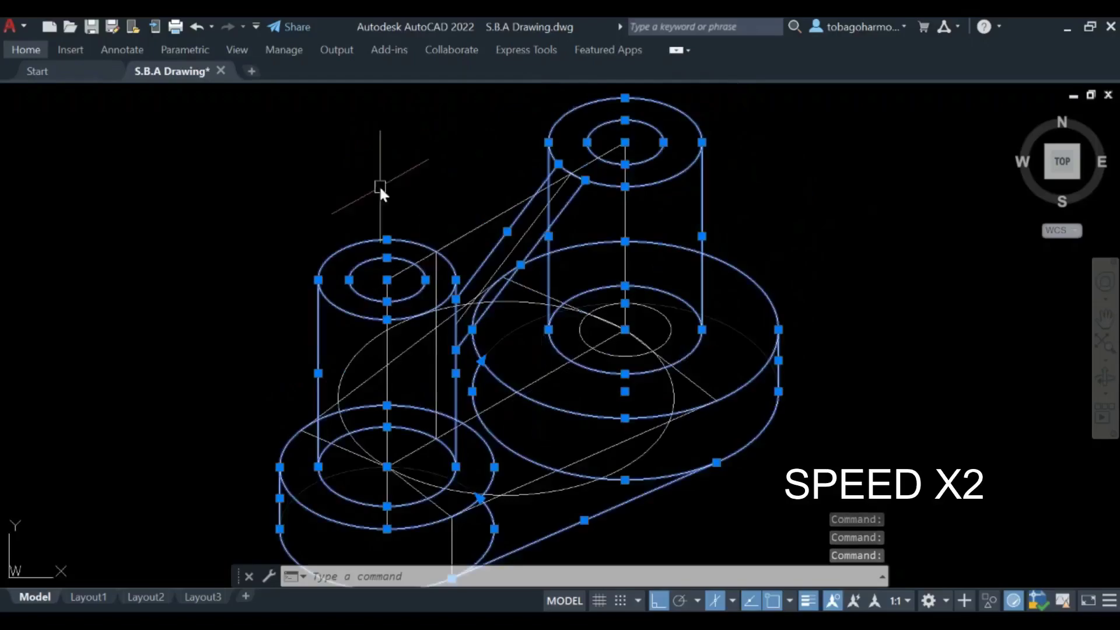
scroll(341, 198, down, 2)
click(32, 50)
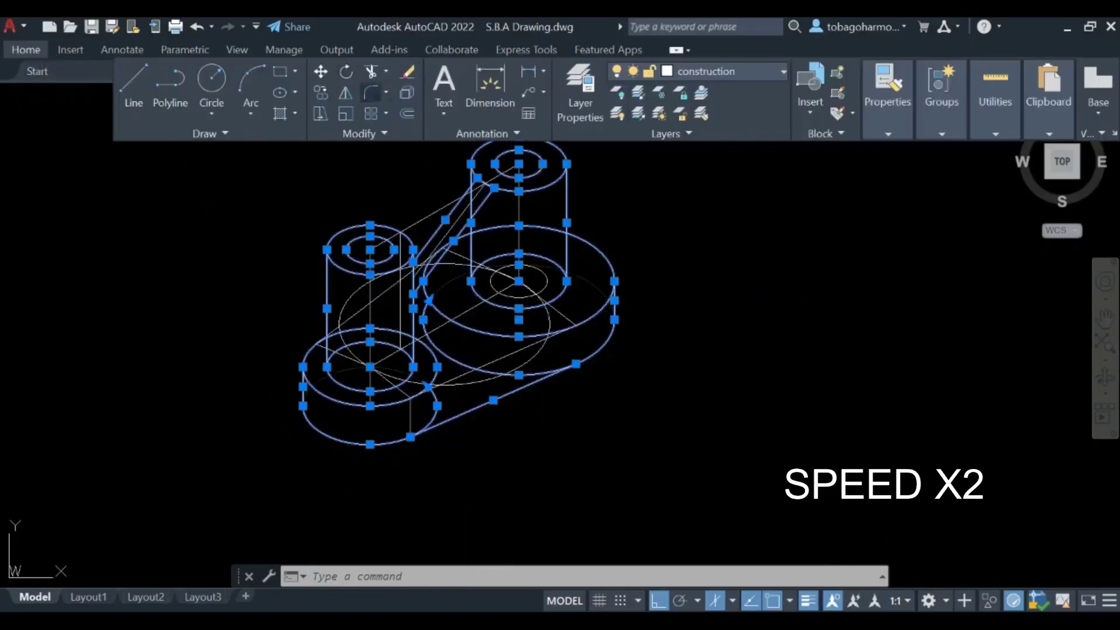
click(726, 71)
click(726, 530)
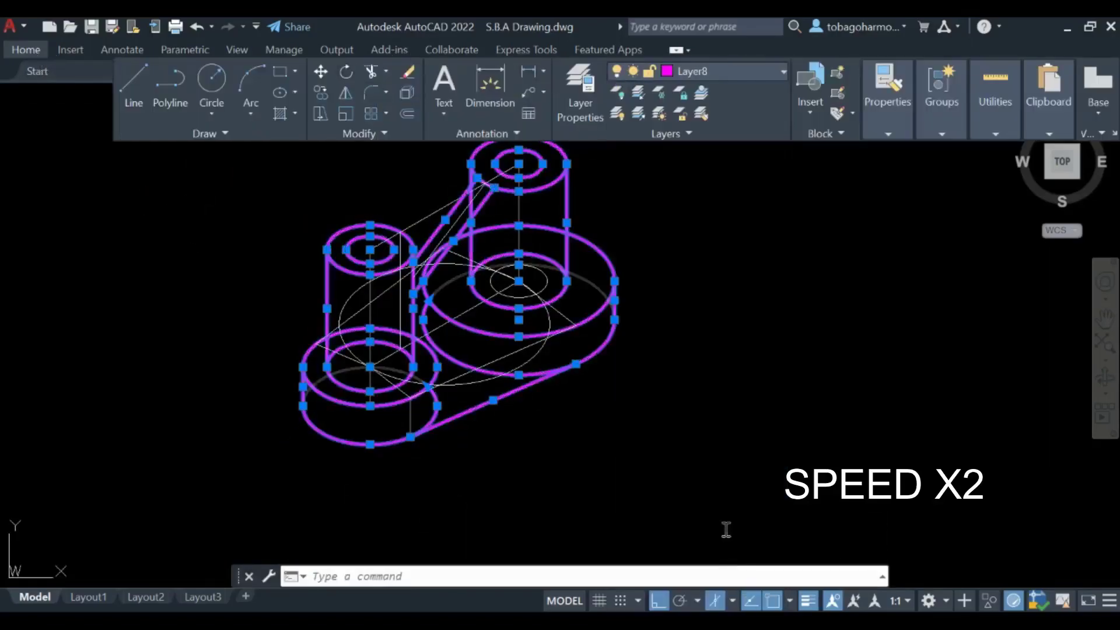
key(Escape)
- Move the front tangent line joining the upper isocircles of the two bases to Layer8
scroll(751, 359, up, 3)
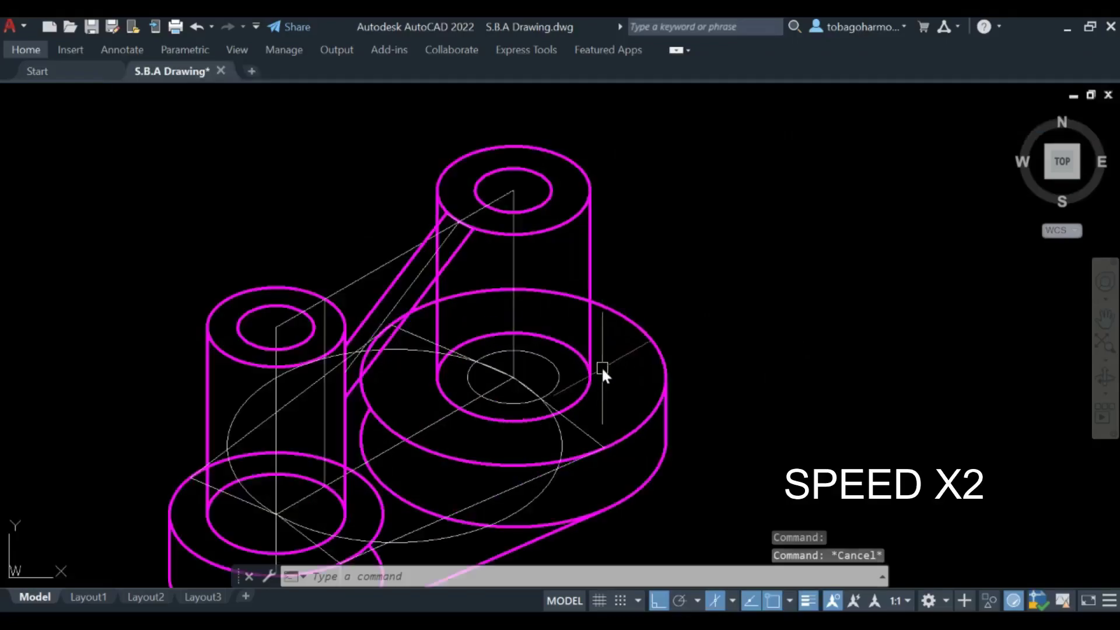
scroll(597, 366, down, 1)
scroll(531, 461, up, 1)
click(529, 466)
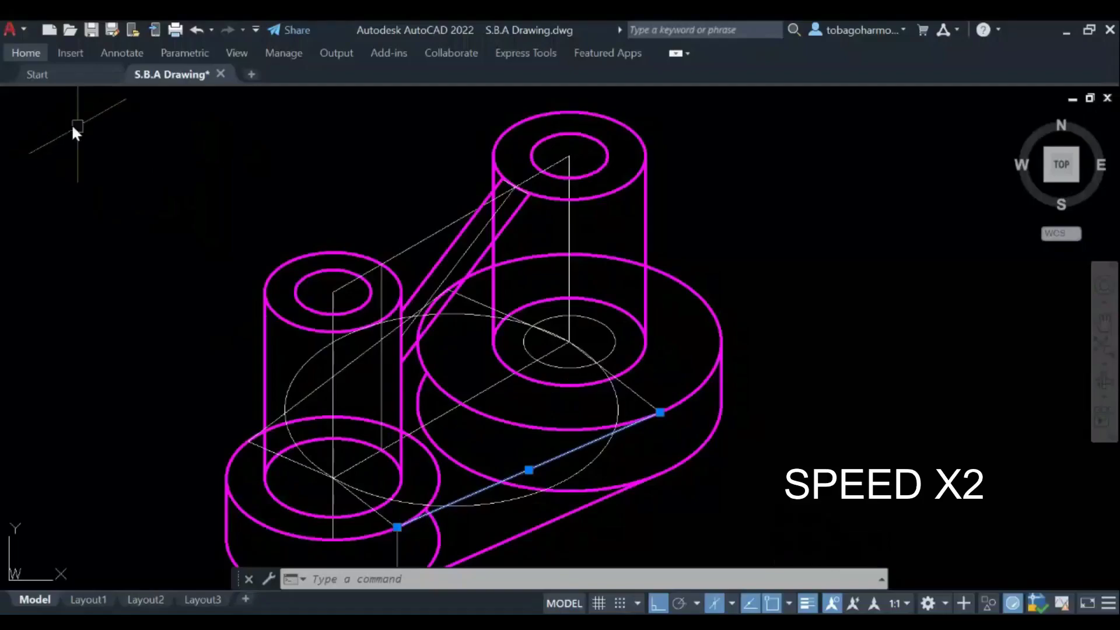
click(25, 52)
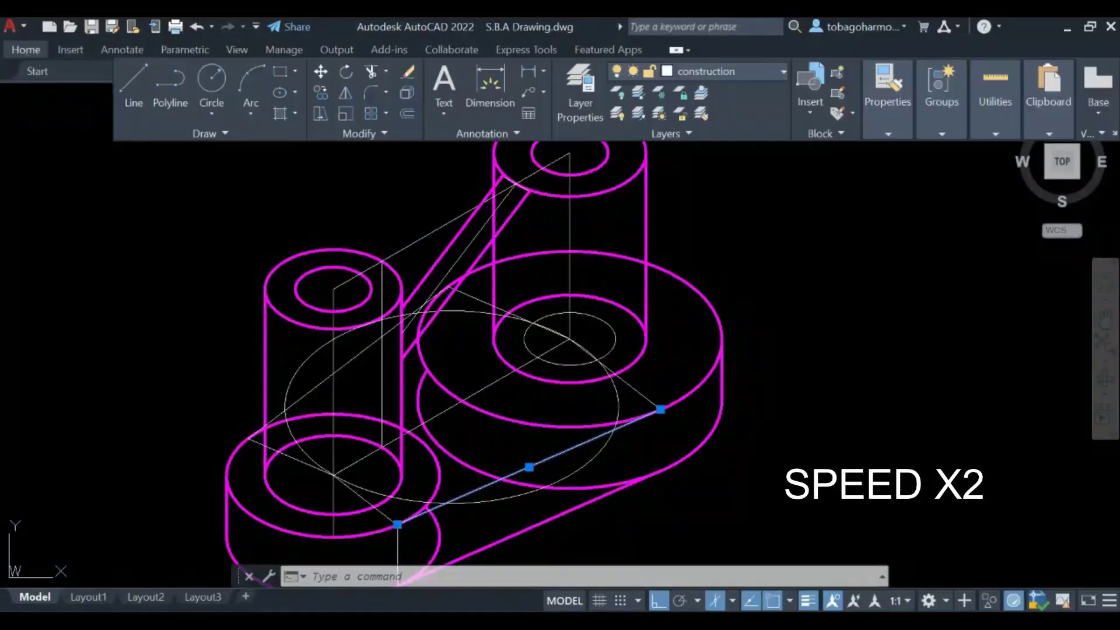
click(729, 72)
click(688, 576)
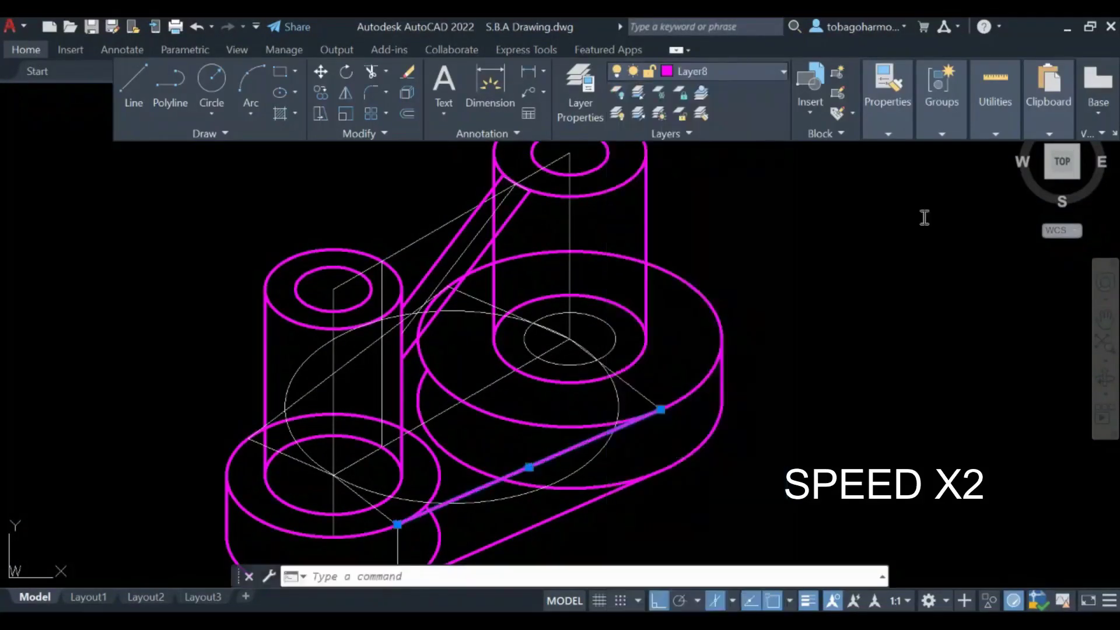
key(Escape)
- Trim the arcs of the large base's isocircles that lie inside the top face and between the front tangent lines
scroll(781, 314, down, 1)
scroll(769, 319, down, 3)
scroll(817, 316, up, 2)
text(tr)
key(Return)
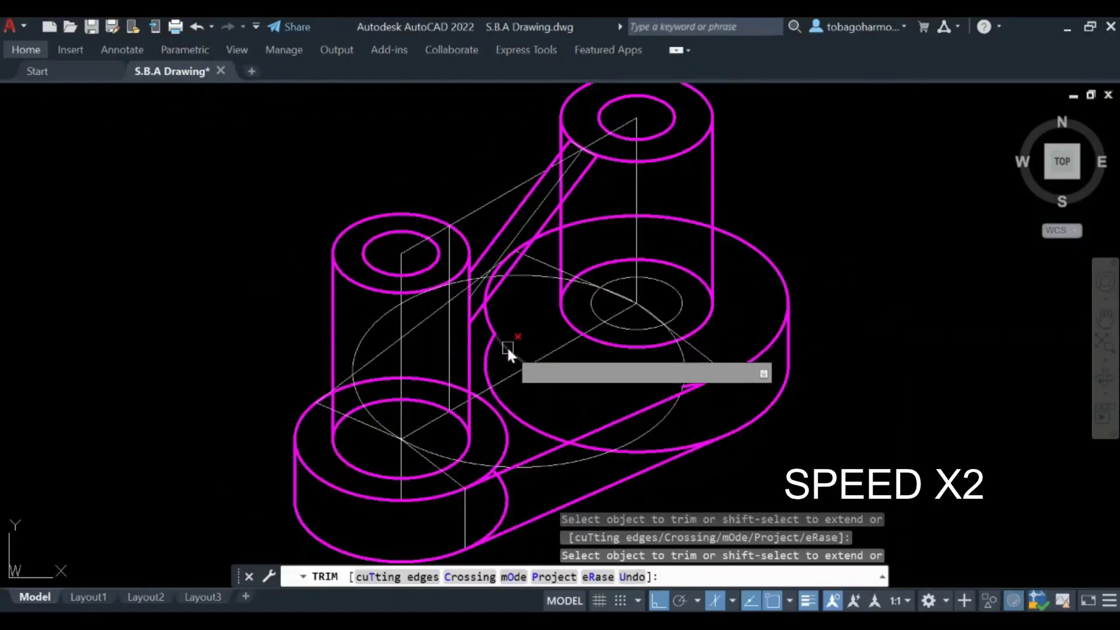
click(541, 431)
scroll(643, 454, up, 2)
click(643, 454)
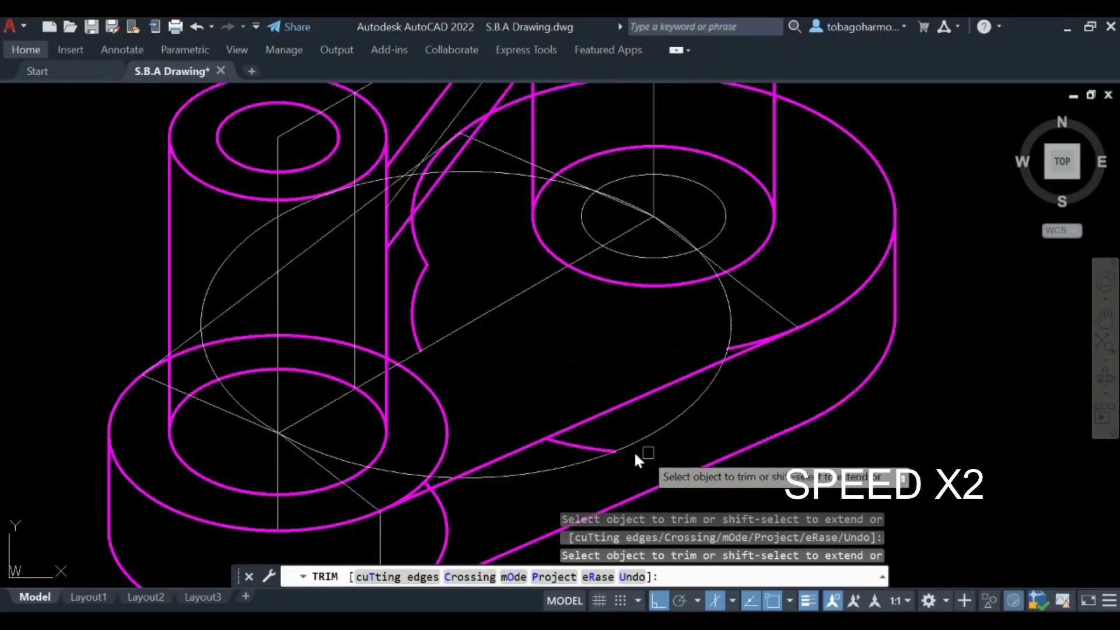
click(411, 322)
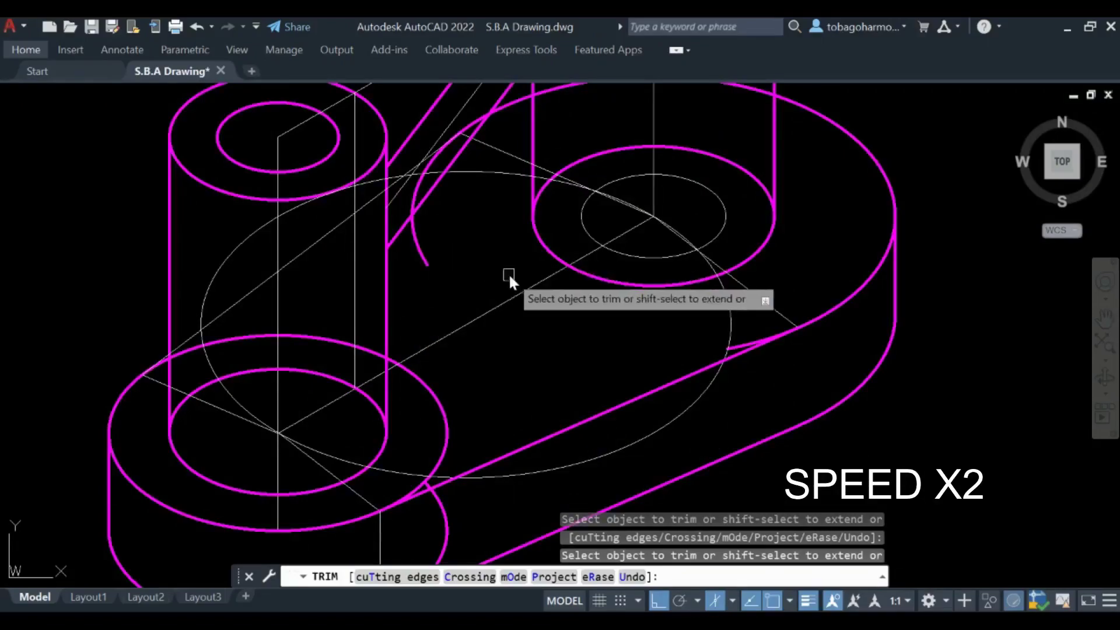
- Trim the hidden back half of the tall cylinder's bottom isocircle between its vertical sides
scroll(510, 275, down, 2)
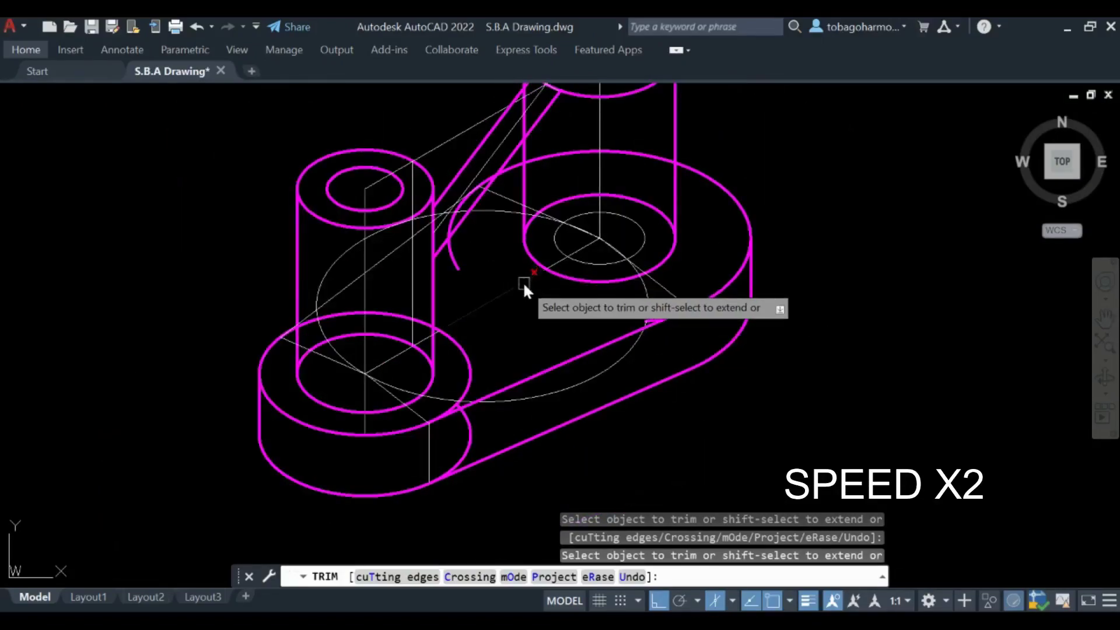
click(579, 195)
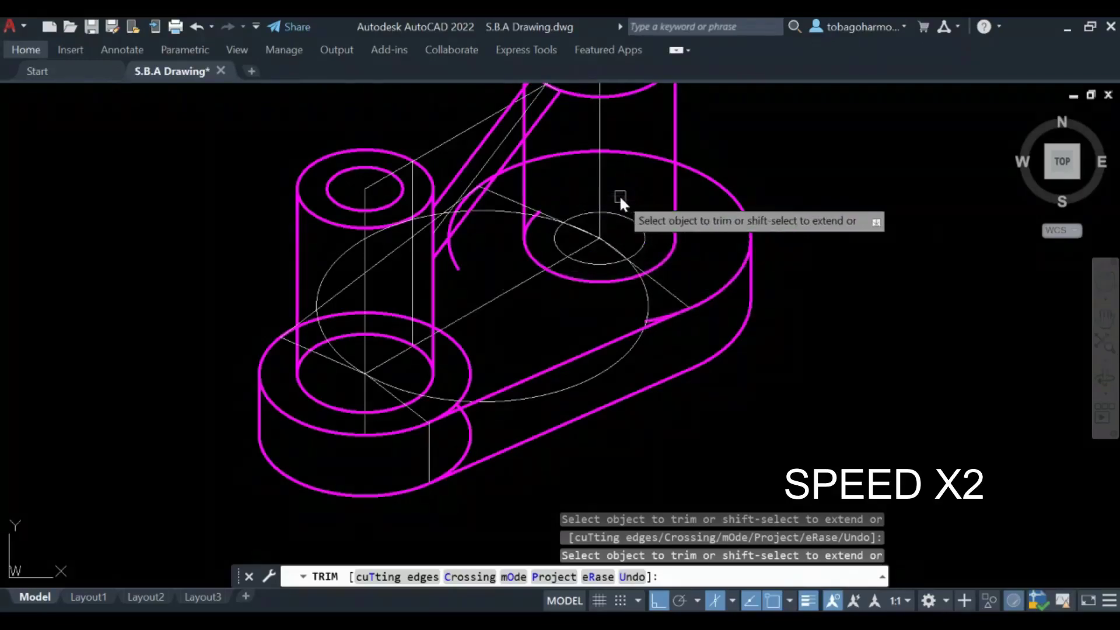
click(648, 268)
scroll(539, 225, up, 4)
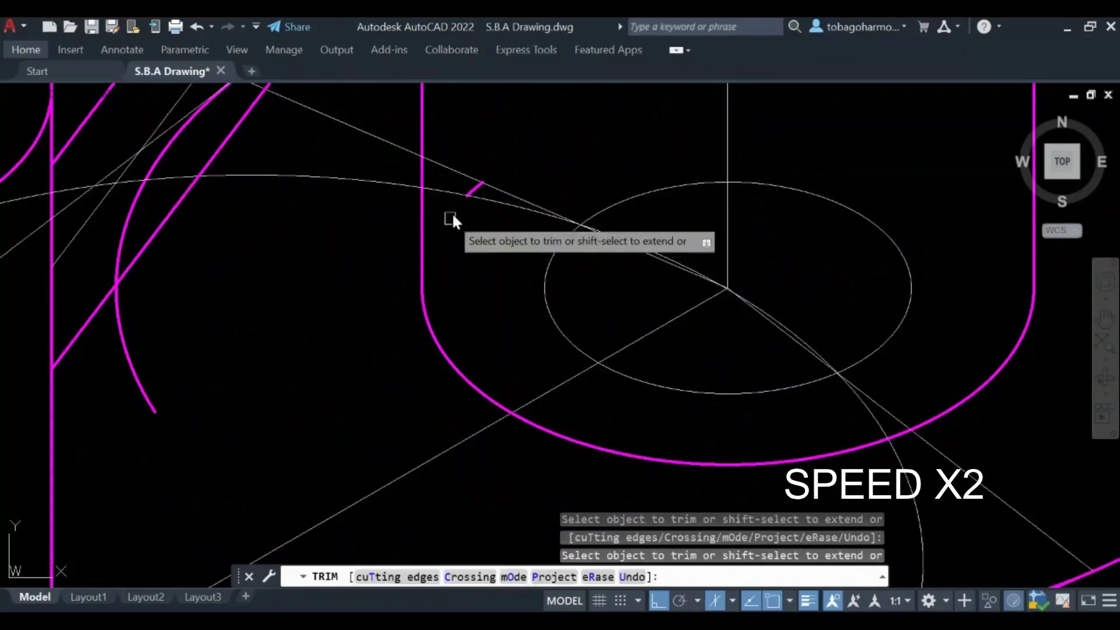
scroll(484, 186, up, 3)
- Trim the large base's upper isocircle at the front tangent point and remove the back arc of the short base's upper isocircle
scroll(796, 177, down, 6)
scroll(713, 250, up, 3)
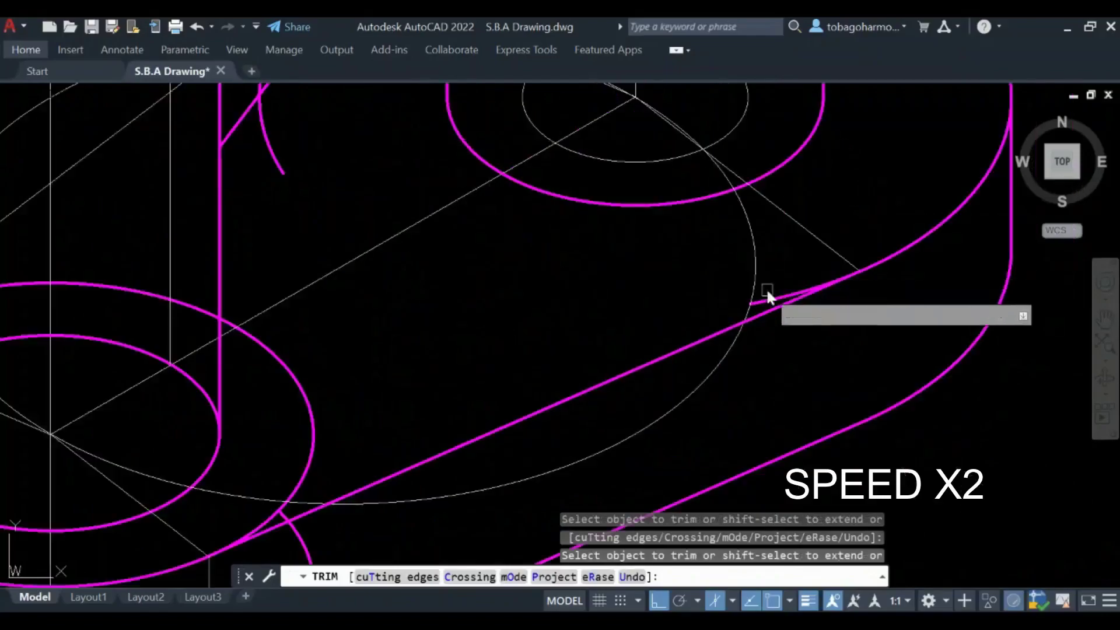
scroll(583, 257, down, 5)
scroll(514, 234, up, 4)
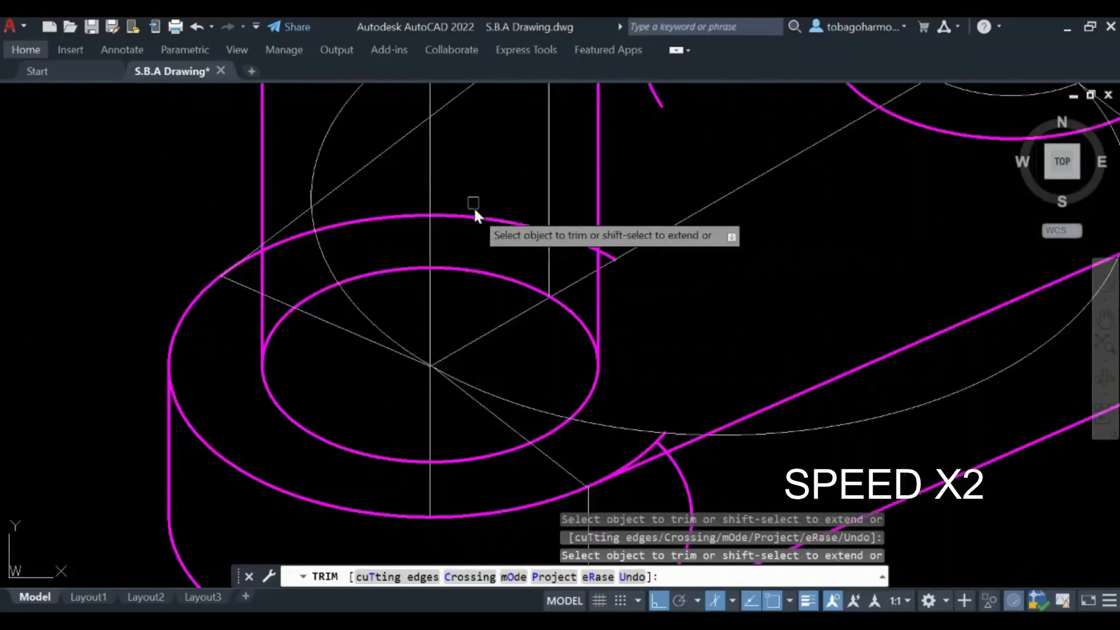
scroll(564, 231, up, 1)
click(565, 232)
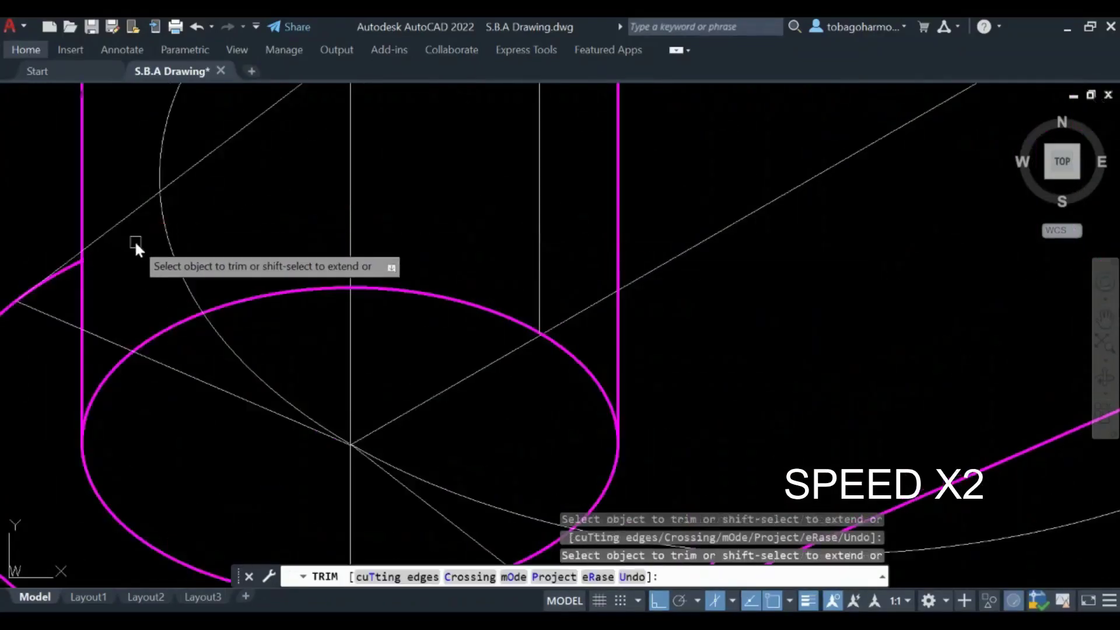
scroll(87, 274, up, 2)
scroll(270, 242, down, 5)
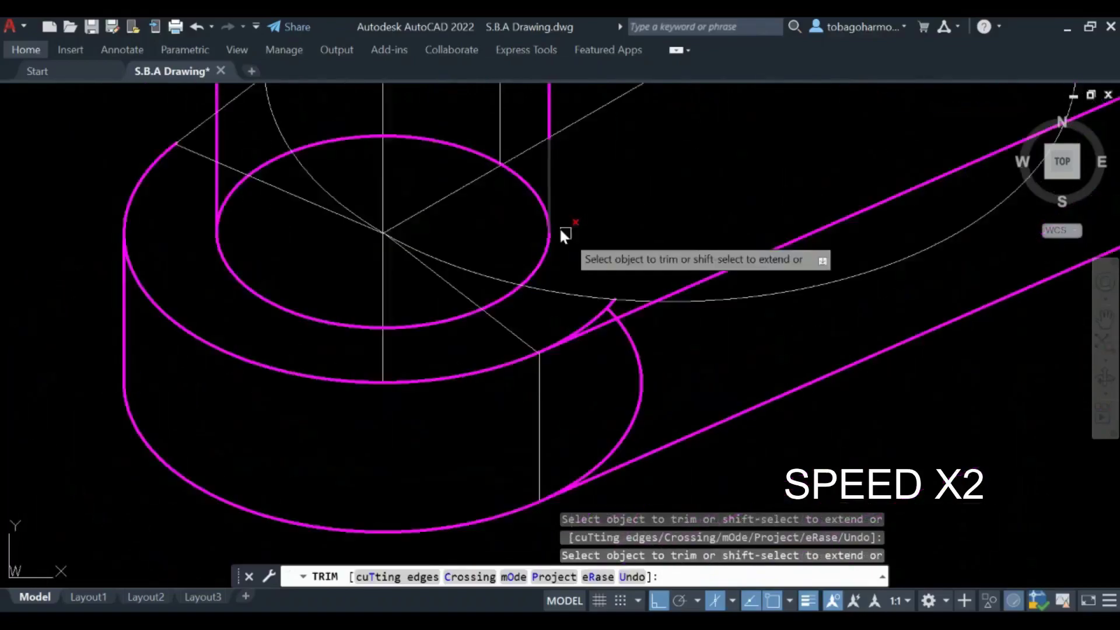
- Trim the remaining ends of the short base's upper and lower isocircles at the front tangent lines
scroll(577, 321, up, 4)
click(581, 329)
scroll(639, 309, up, 2)
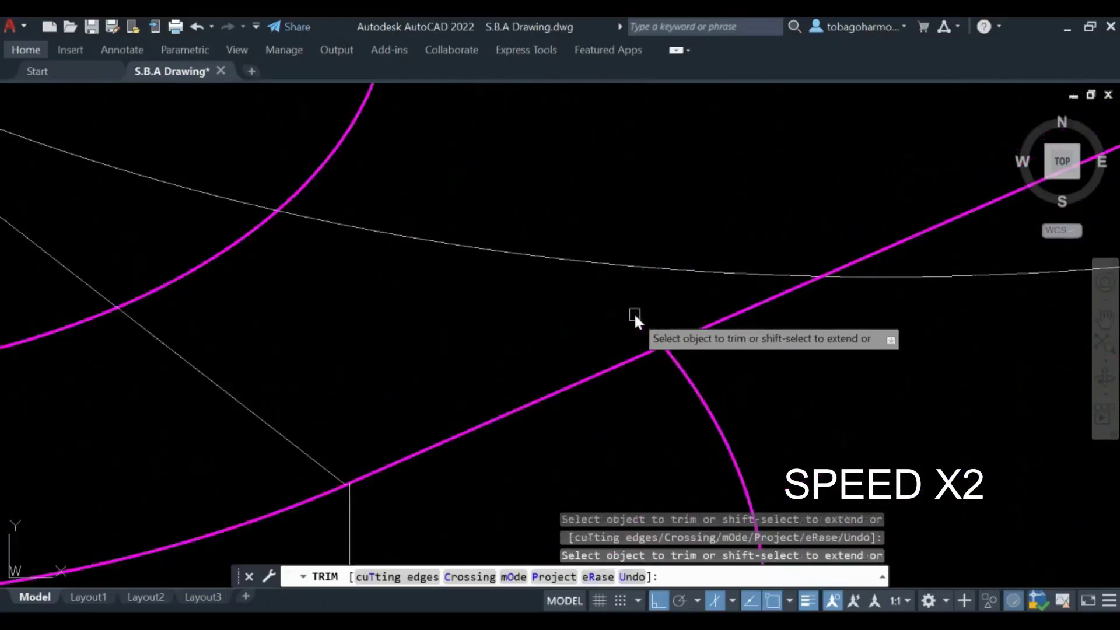
scroll(634, 313, down, 3)
scroll(647, 280, down, 3)
- Trim the large base's upper isocircle on the side facing the short cylinder, up to the back tangent point
middle_drag(702, 226, 457, 413)
scroll(421, 404, up, 2)
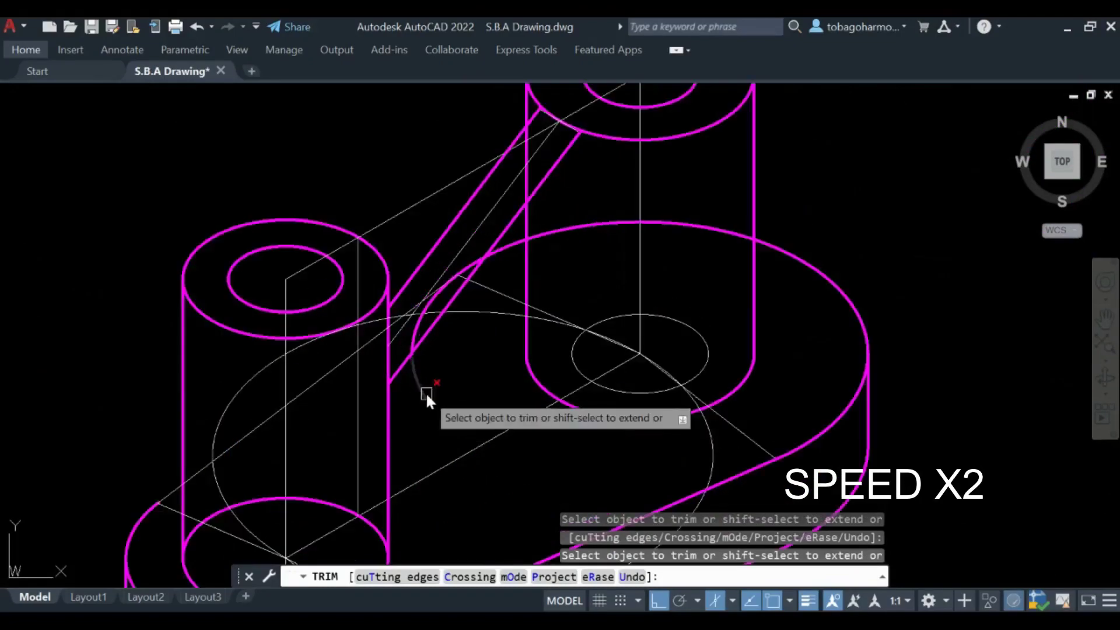
scroll(426, 392, up, 3)
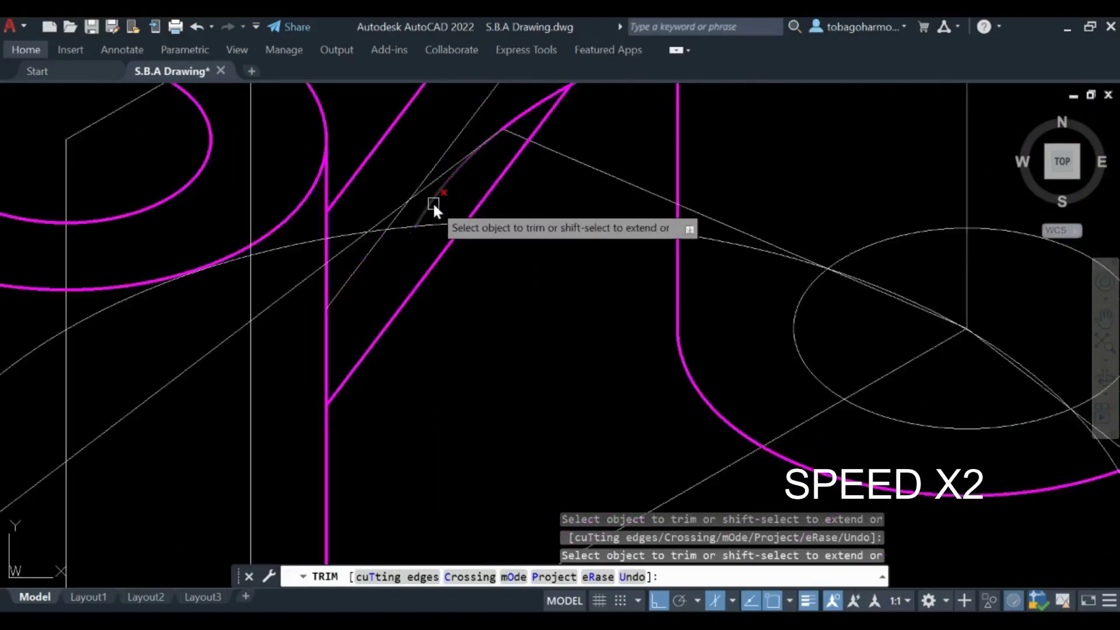
scroll(505, 375, down, 4)
scroll(725, 225, up, 3)
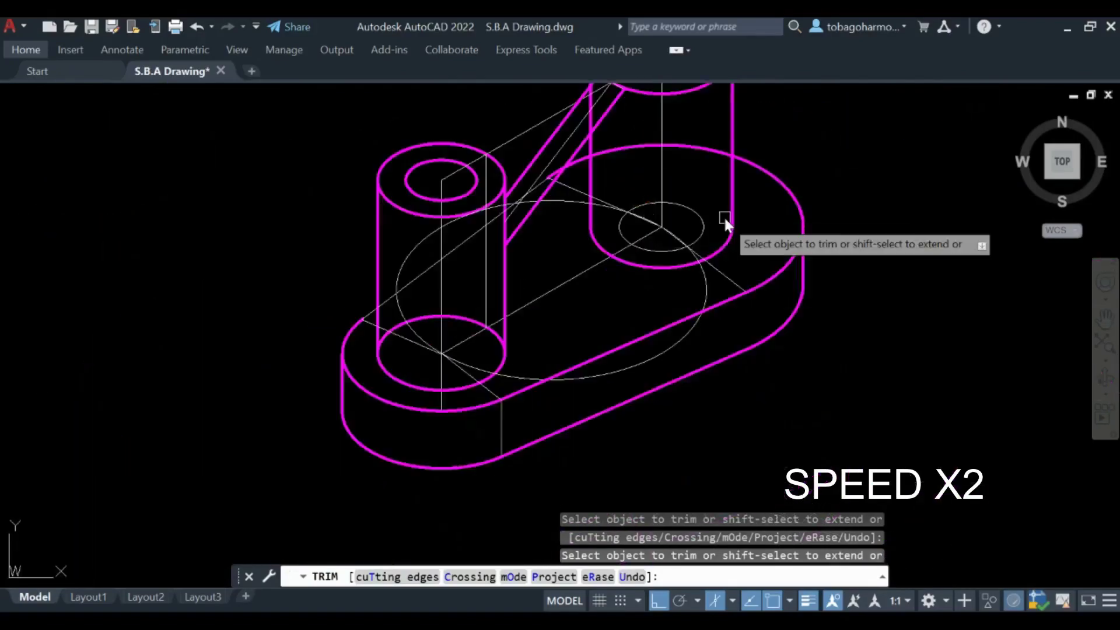
- Trim the hidden back half of the short cylinder's bottom isocircle between its vertical sides
scroll(447, 338, up, 4)
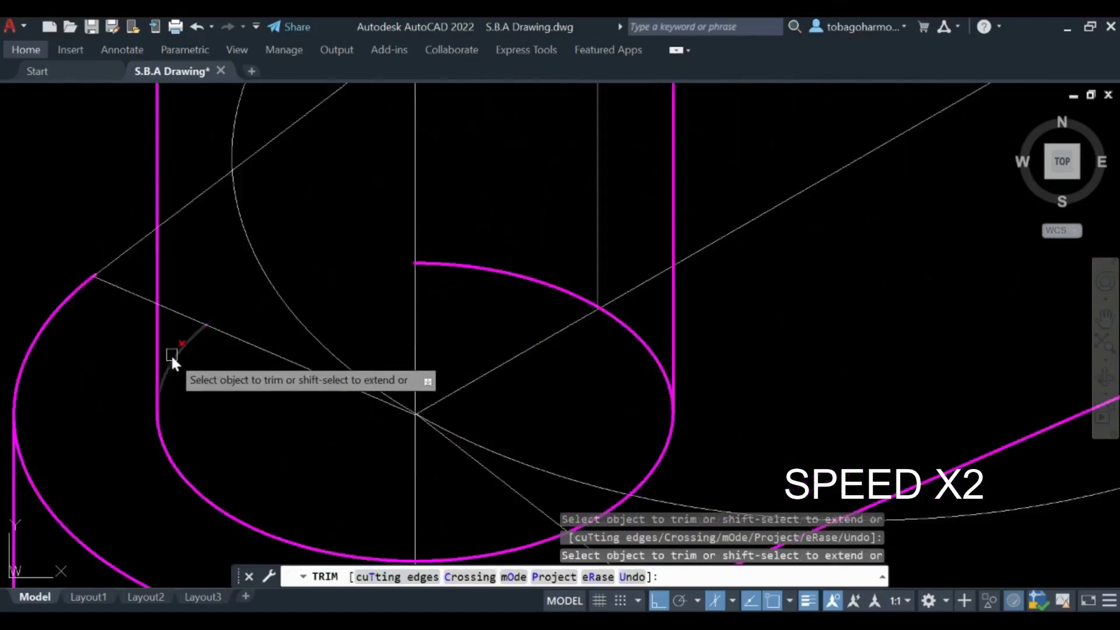
scroll(628, 332, down, 5)
scroll(795, 337, up, 1)
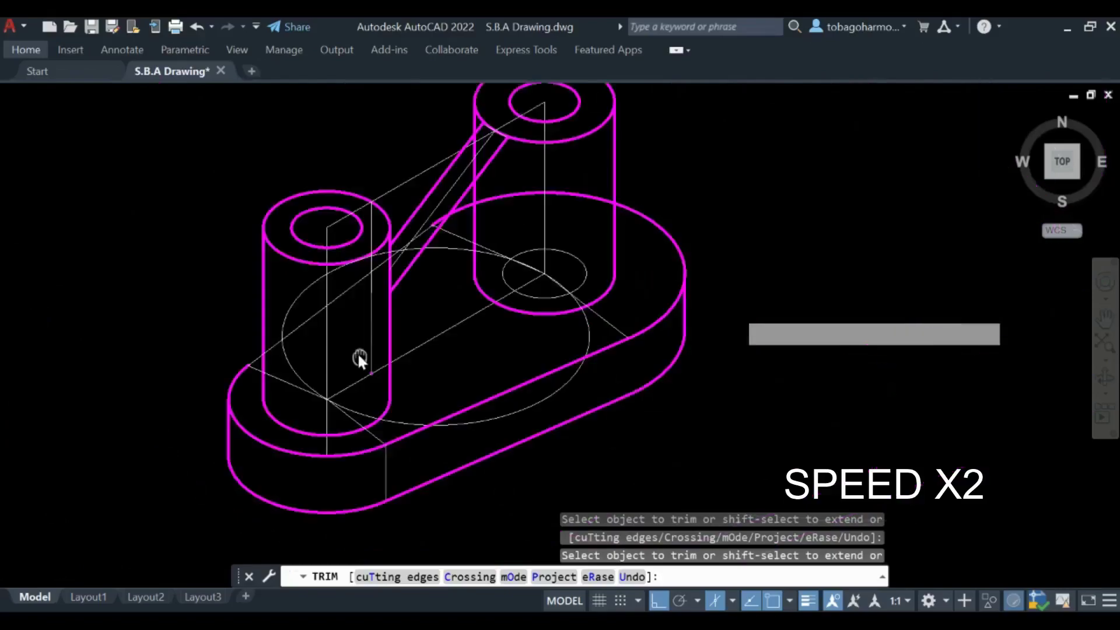
key(Return)
- Move the back tangent line joining the upper isocircles of the two bases to Layer8
click(303, 324)
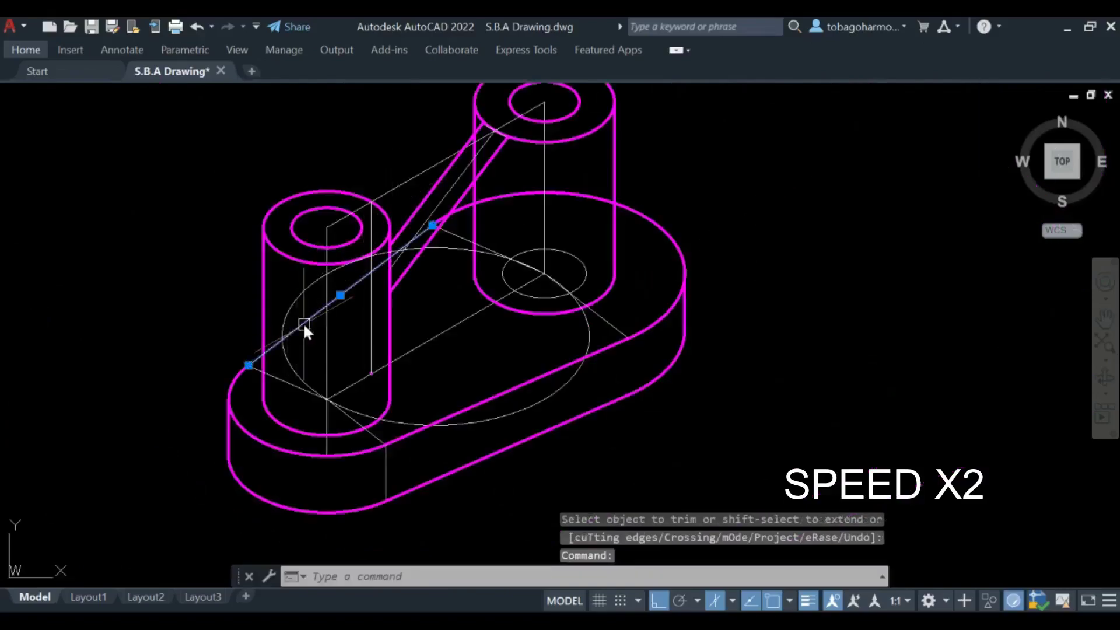
click(27, 50)
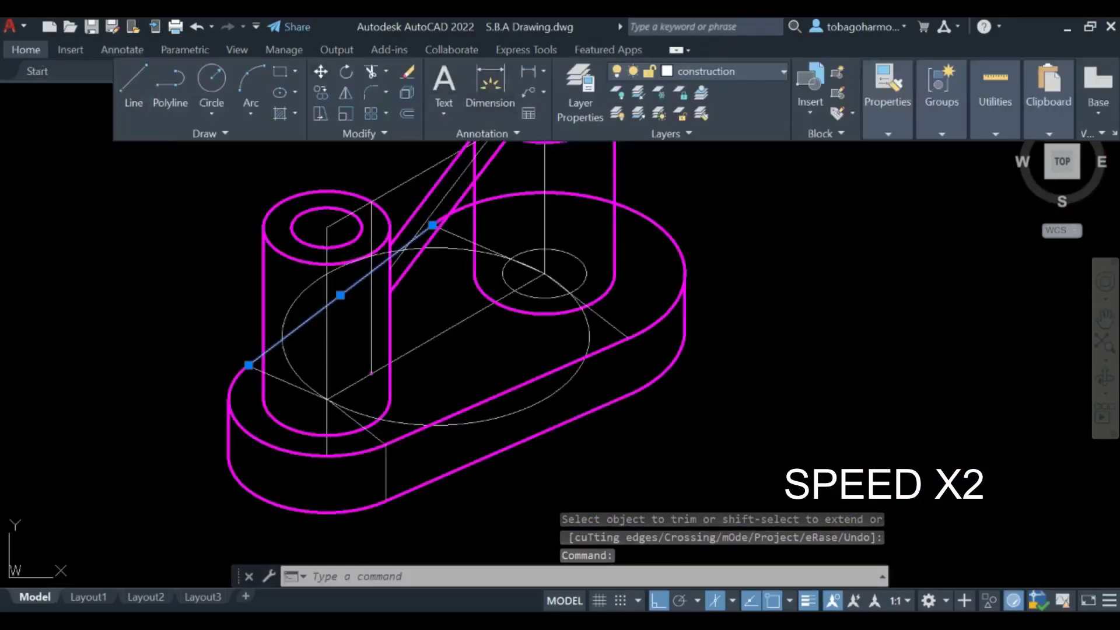
click(730, 71)
scroll(697, 350, down, 1)
click(697, 587)
key(Escape)
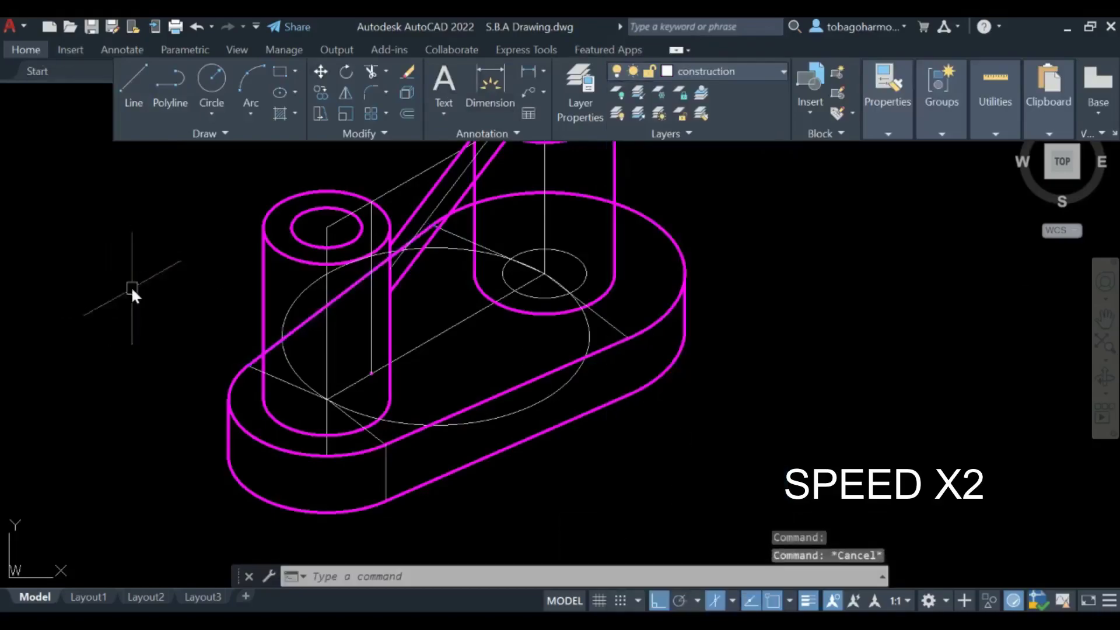
- Trim the segments of the back tangent line hidden behind the short cylinder and the sloping rib
text(tr)
key(Return)
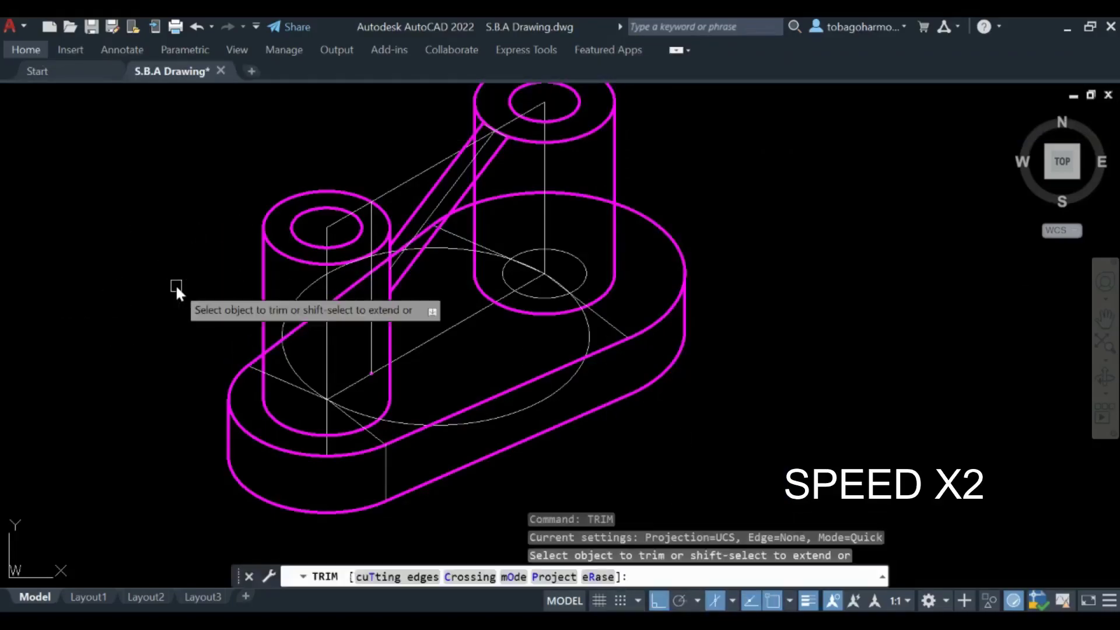
scroll(269, 351, up, 1)
click(272, 350)
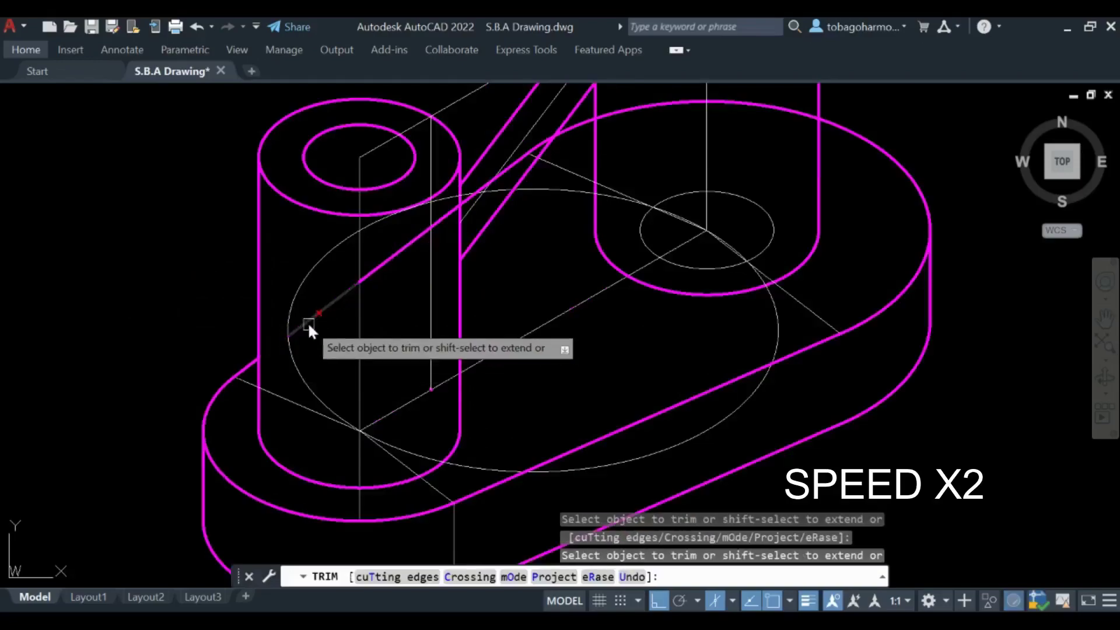
scroll(306, 323, up, 3)
scroll(397, 256, down, 5)
scroll(357, 315, up, 4)
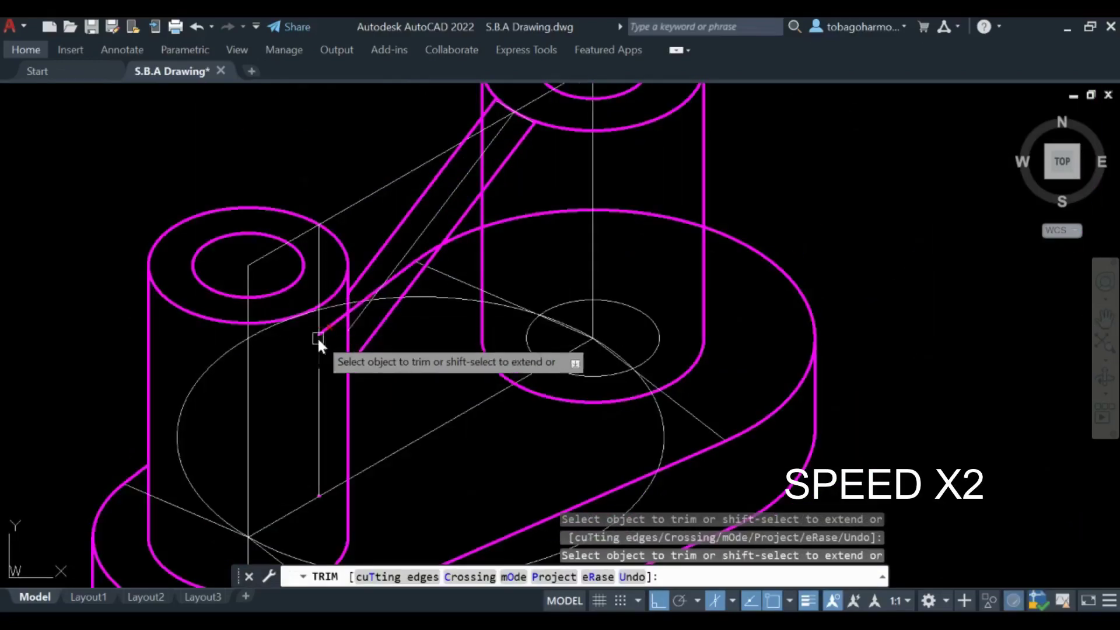
scroll(335, 330, up, 2)
click(350, 309)
scroll(351, 309, up, 2)
click(386, 251)
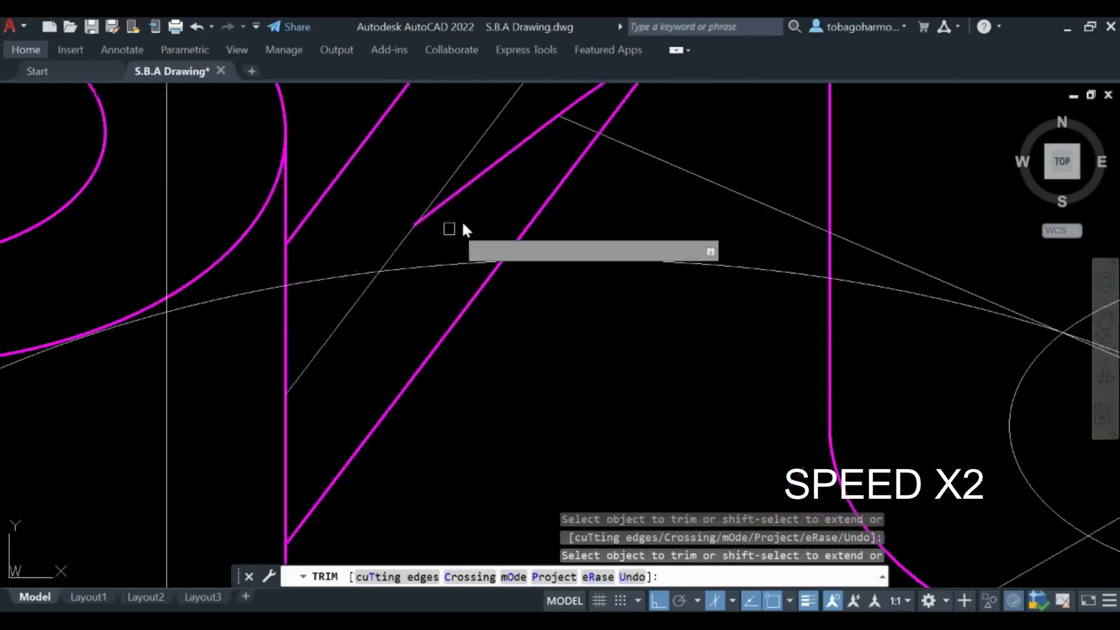
click(488, 183)
- Trim the large base's upper isocircle where it passes behind the sloping rib and the tall cylinder
scroll(496, 175, down, 5)
scroll(392, 326, up, 3)
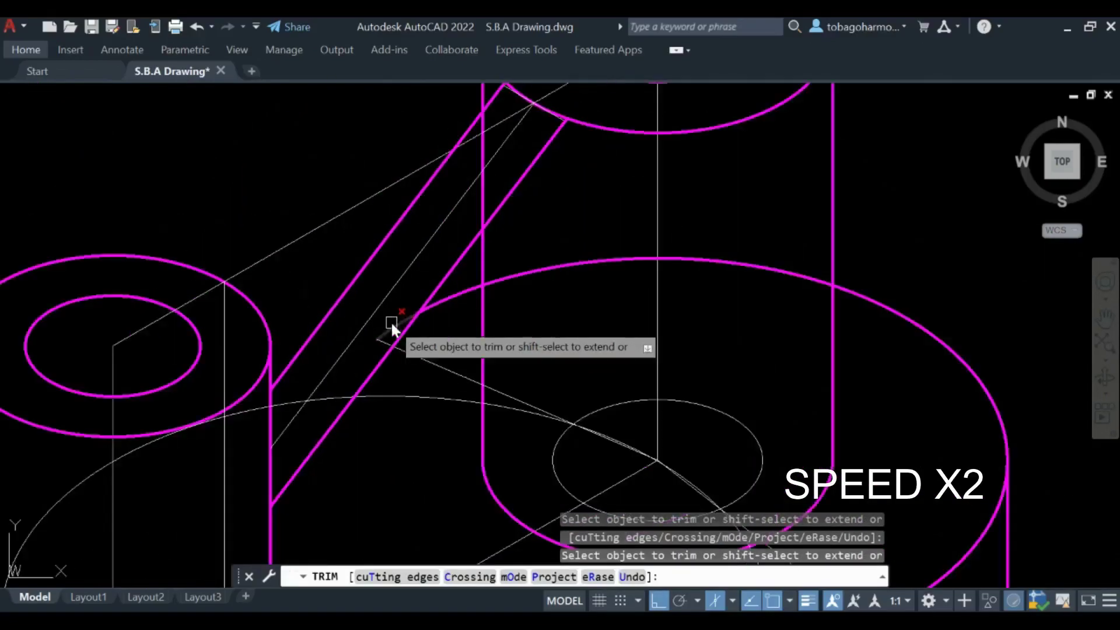
scroll(507, 376, down, 2)
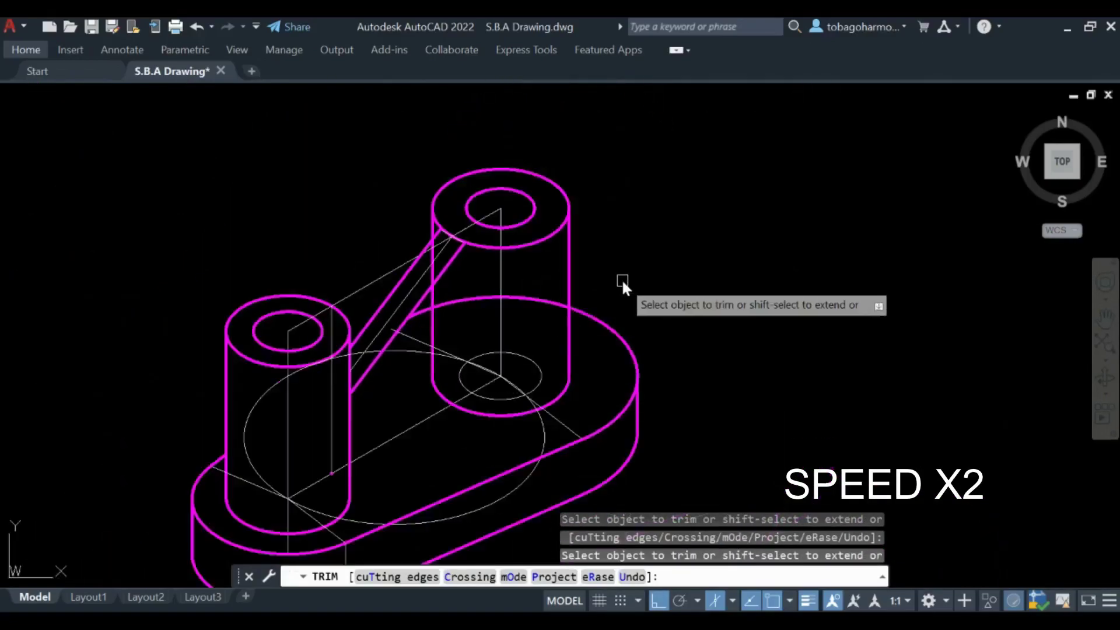
scroll(417, 334, up, 3)
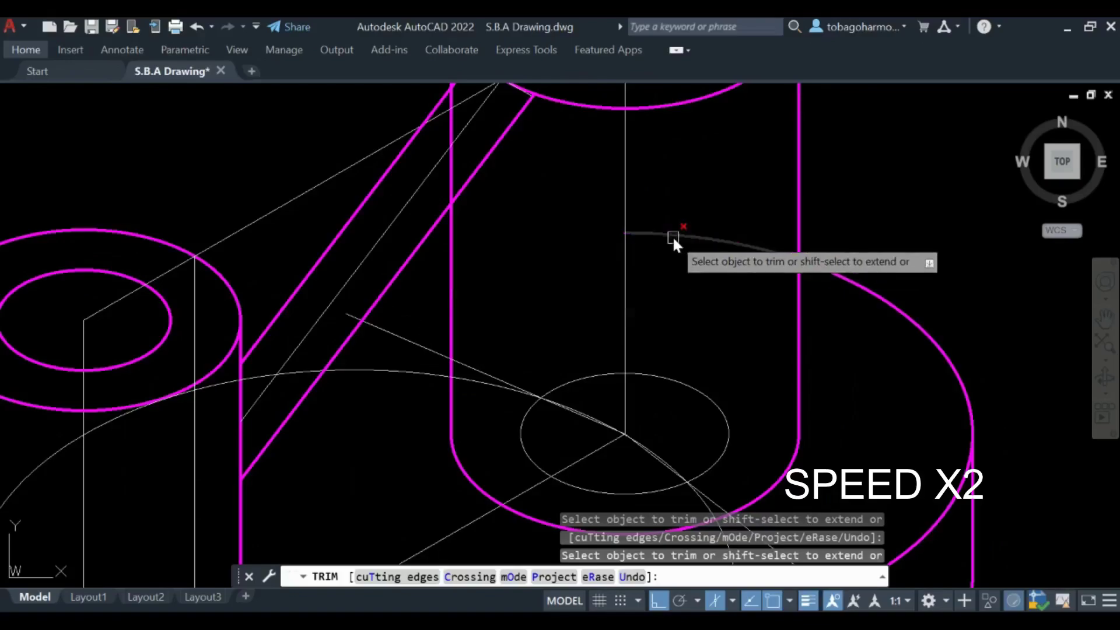
scroll(727, 244, down, 3)
key(Return)
- Turn off the construction layer, even though it is the current layer
middle_drag(869, 243, 654, 252)
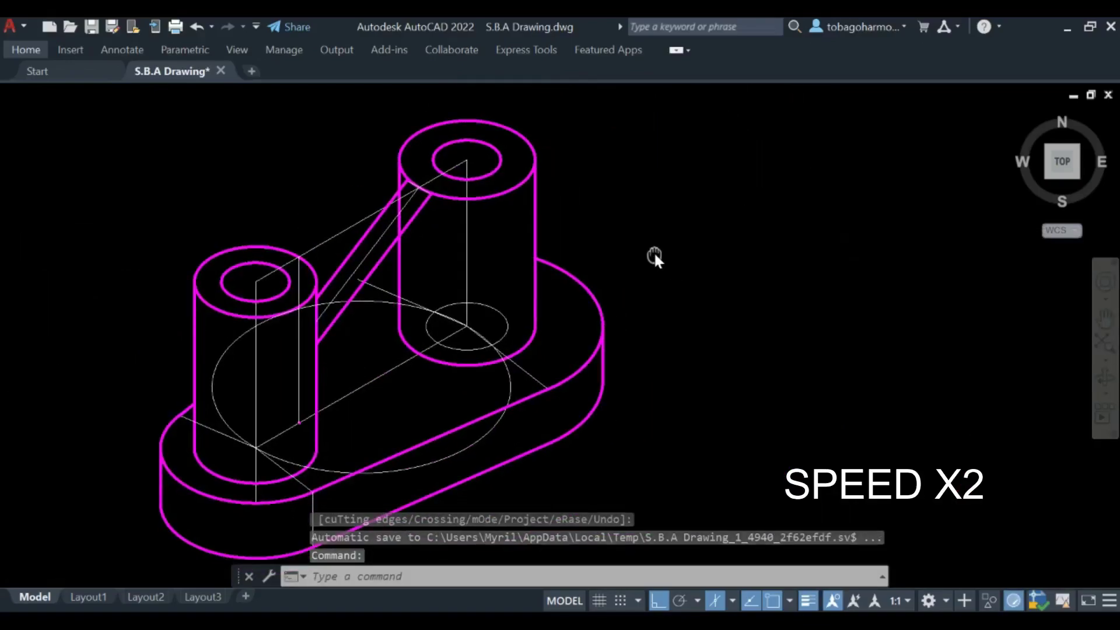
middle_drag(681, 292, 766, 280)
scroll(42, 260, down, 3)
middle_drag(43, 260, 293, 295)
scroll(420, 295, up, 2)
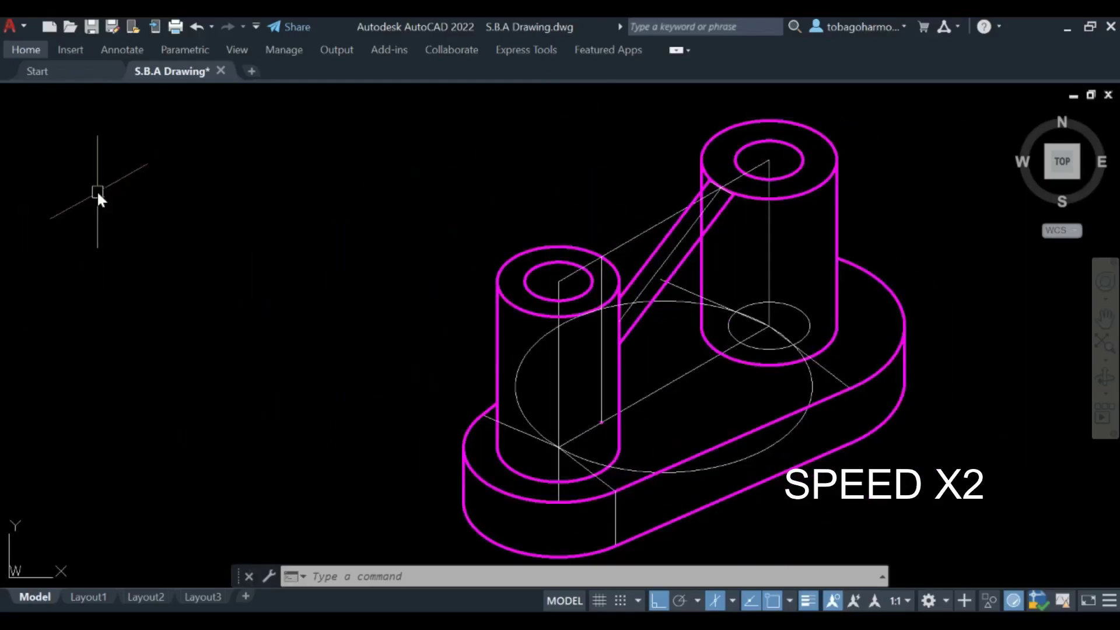
click(31, 50)
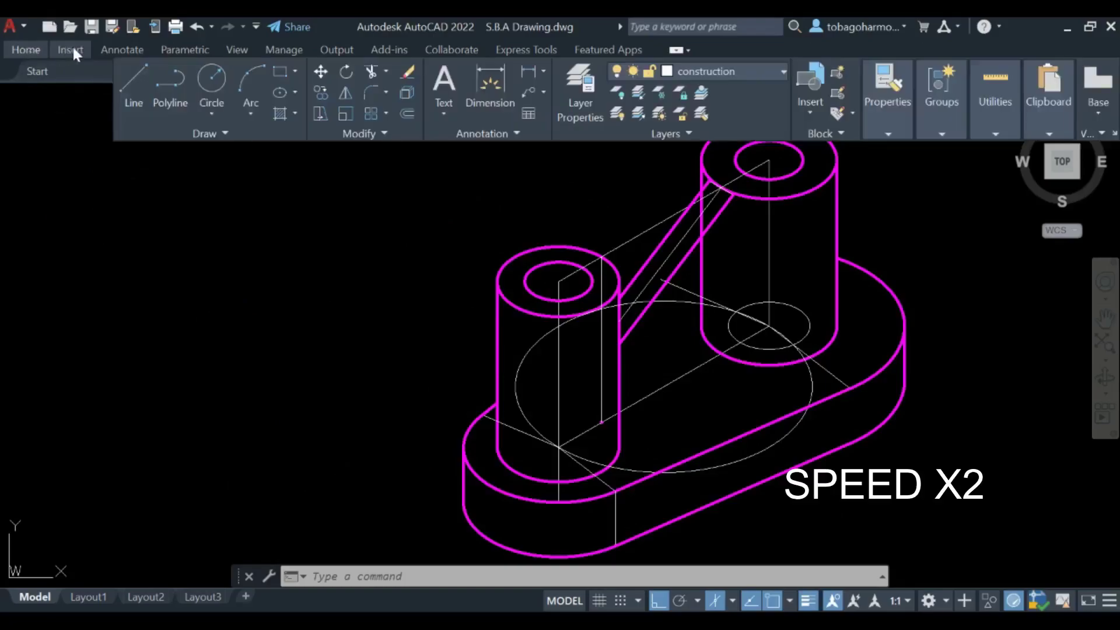
click(723, 71)
click(620, 157)
click(528, 296)
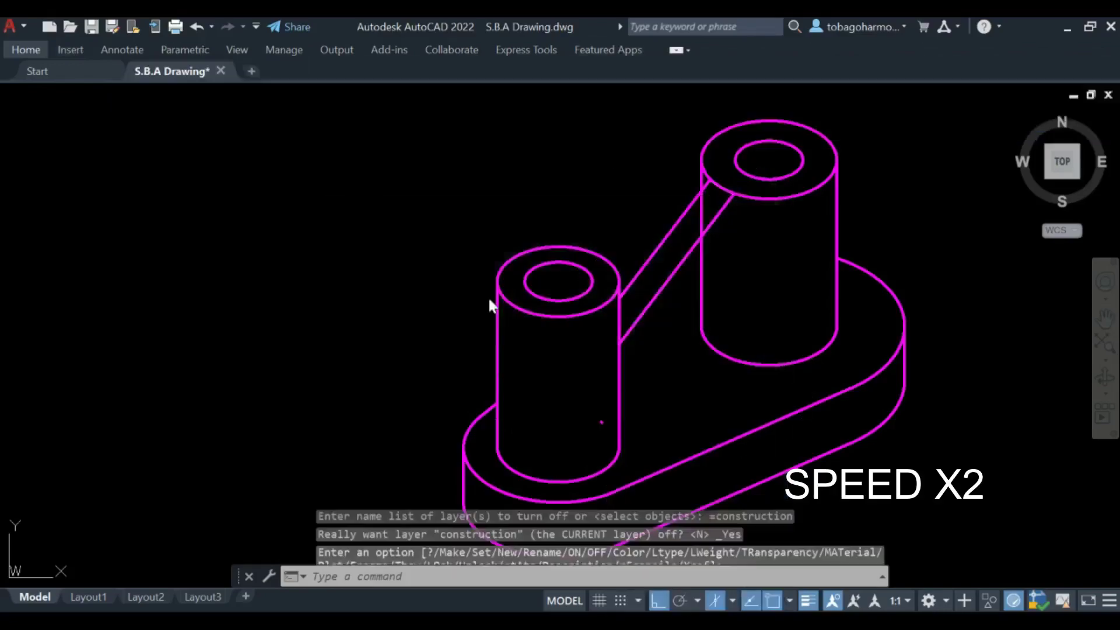
- Erase the leftover arc fragment inside the short cylinder and trim the tall cylinder's edge where it passes behind the sloping rib
click(487, 397)
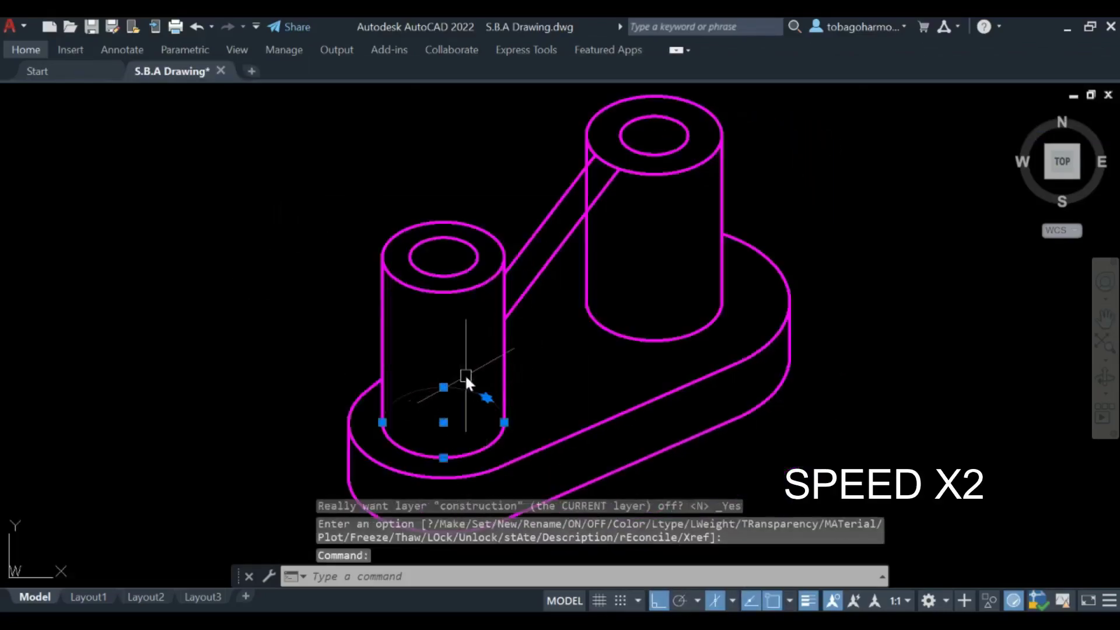
key(Delete)
middle_drag(519, 270, 489, 337)
text(tr)
key(Return)
scroll(585, 269, up, 3)
click(557, 255)
scroll(559, 252, down, 3)
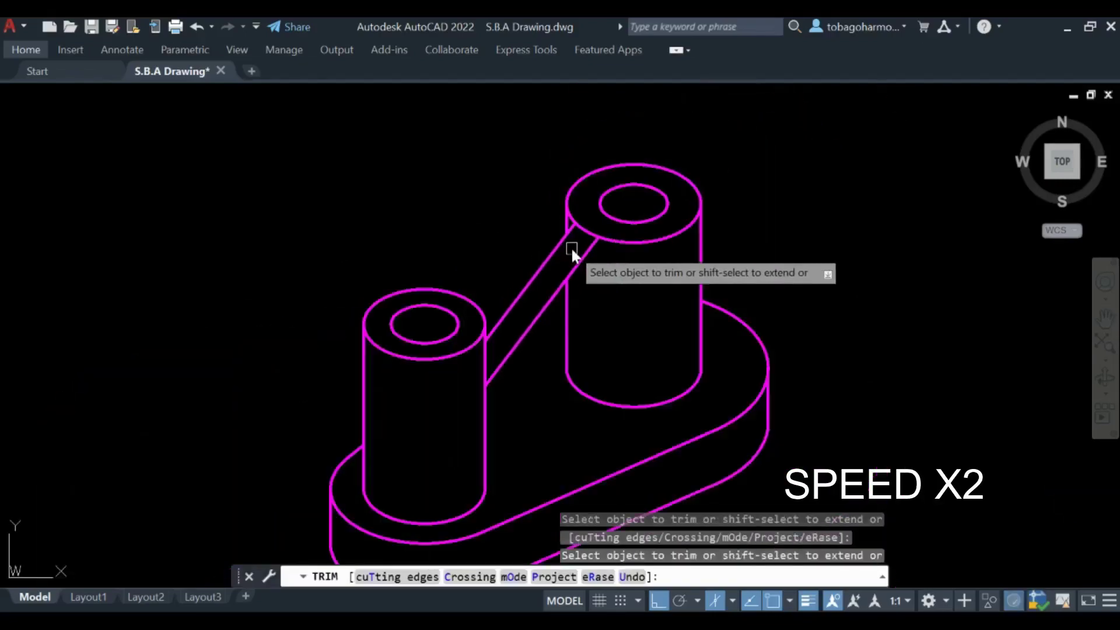
key(Return)
mouse_move(897, 255)
middle_down()
mouse_move(915, 205)
mouse_move(903, 213)
middle_up()
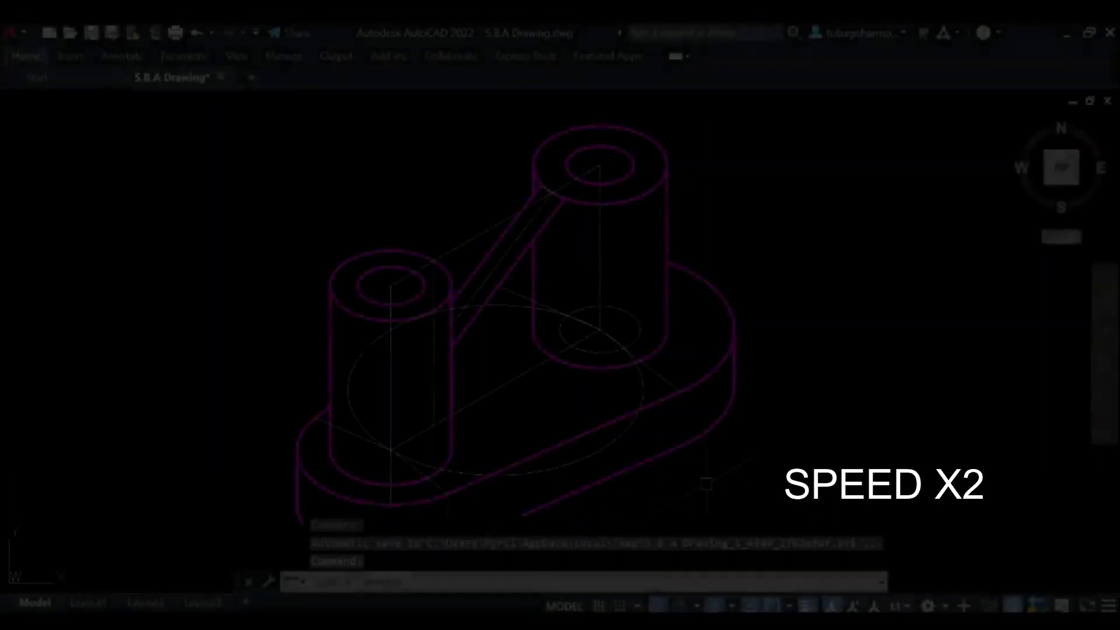
- Draw a vertical construction line from the rib's lower edge on the tall cylinder's rim down past that cylinder's base curve
scroll(476, 373, up, 2)
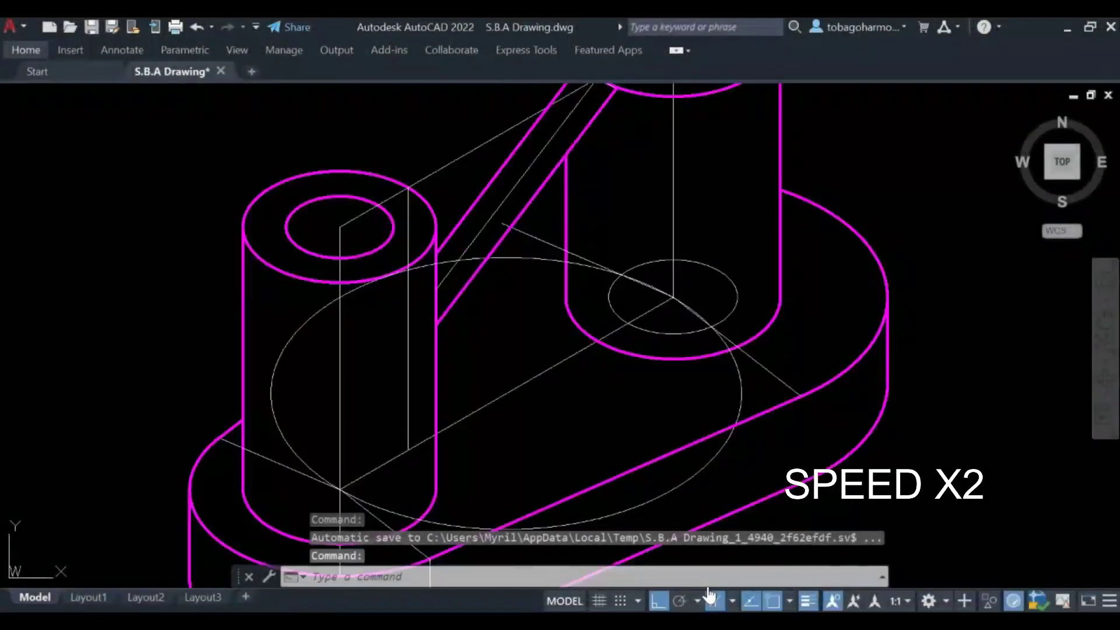
scroll(636, 350, down, 1)
scroll(652, 346, down, 3)
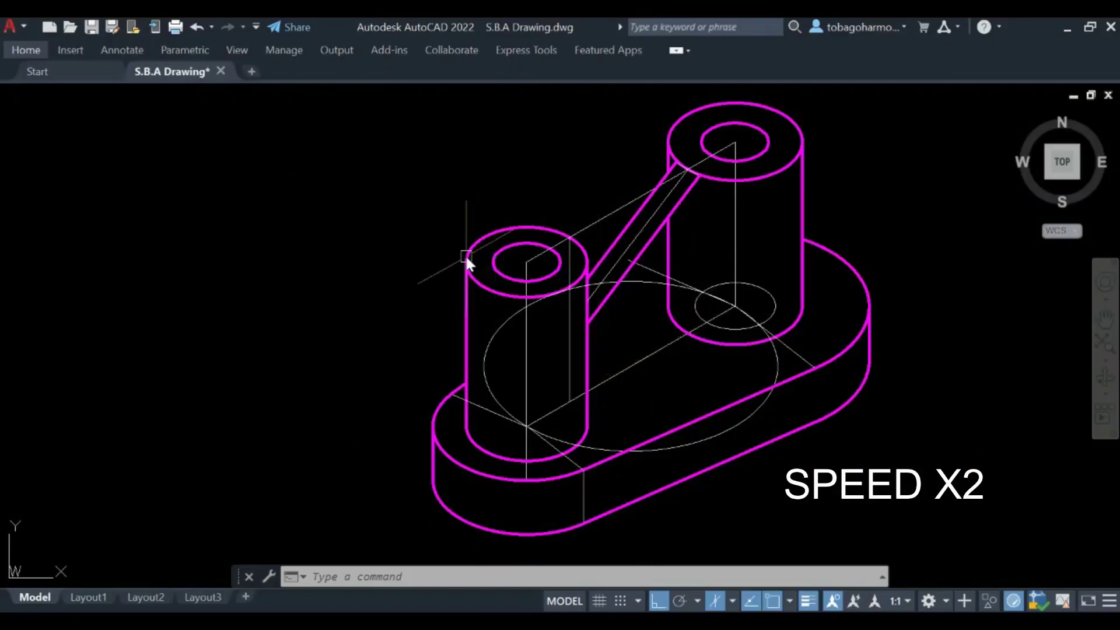
text(line)
key(Return)
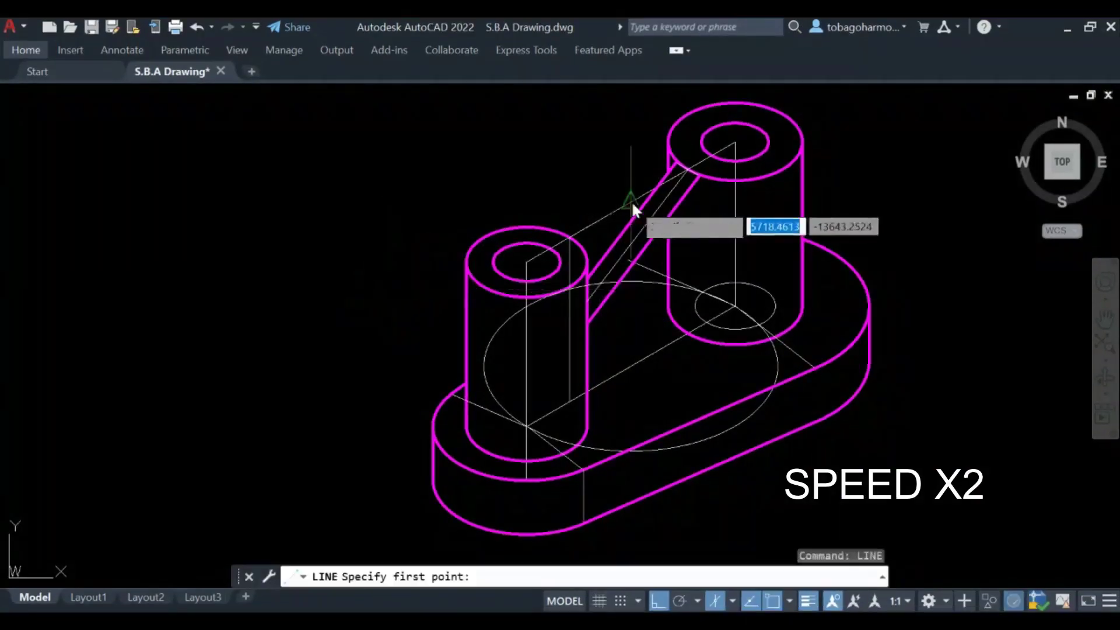
click(699, 177)
scroll(715, 346, up, 4)
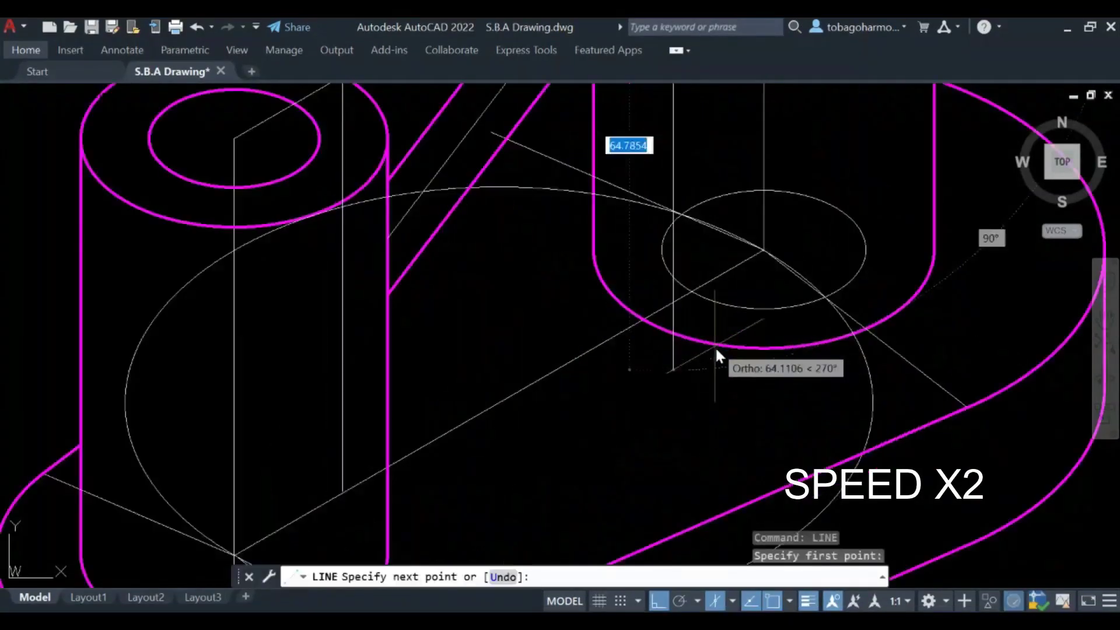
key(Escape)
scroll(699, 364, down, 2)
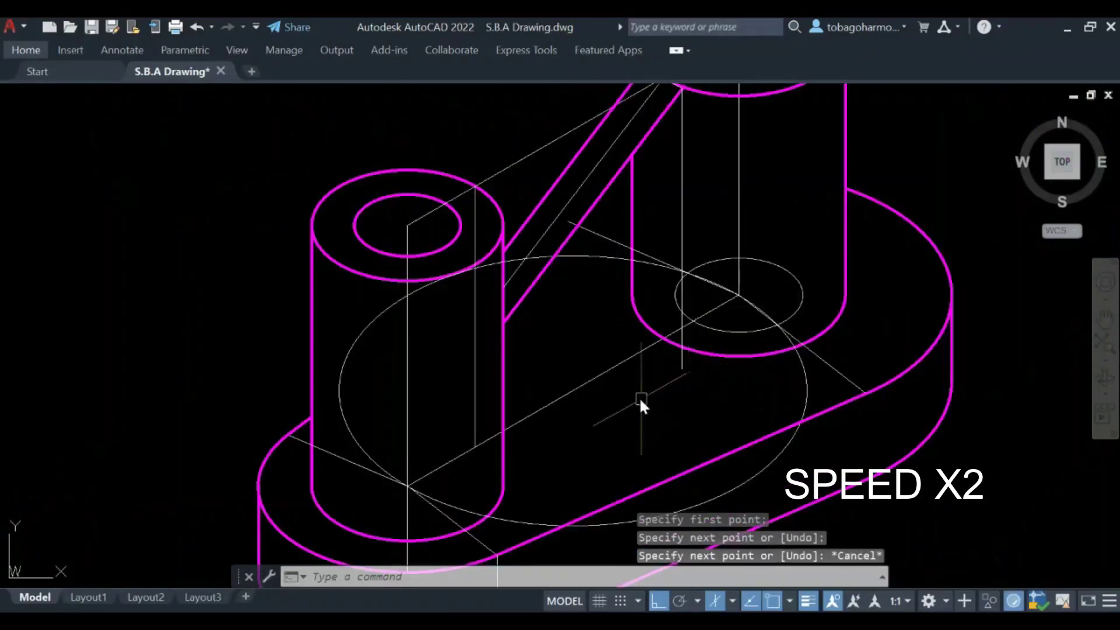
- Draw a 30° line from where the vertical line crosses the tall cylinder's base curve, down into the short cylinder
key(Return)
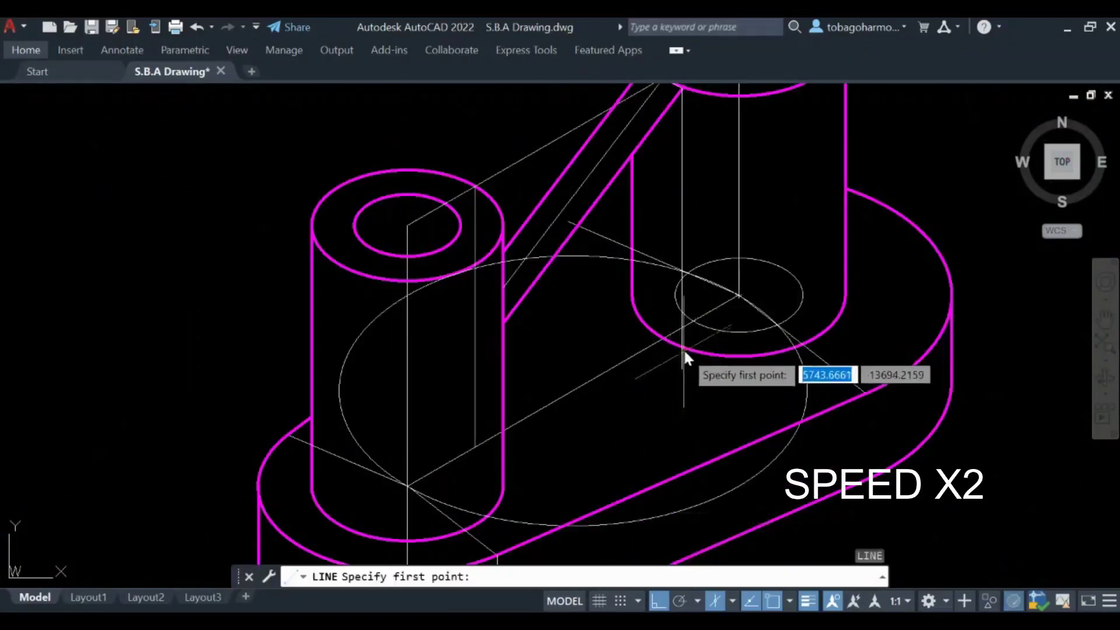
click(682, 350)
scroll(512, 446, up, 4)
click(610, 427)
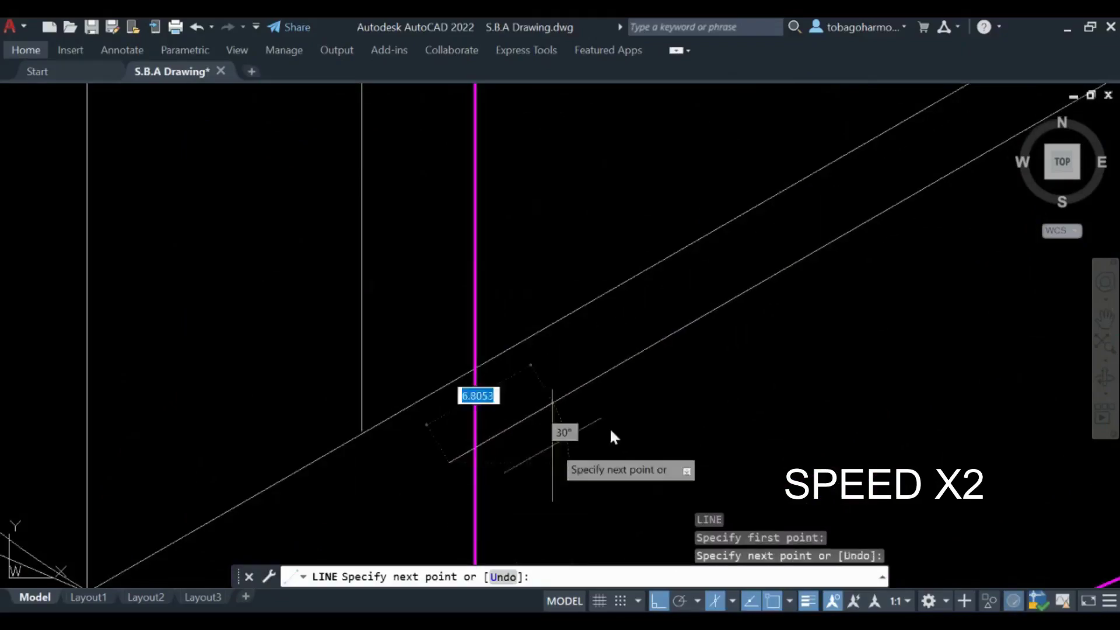
key(Escape)
- Trim the 30° line's end inside the short cylinder and the vertical line's overhang below the tall cylinder's base curve
text(tr)
key(Return)
click(458, 455)
scroll(525, 444, down, 3)
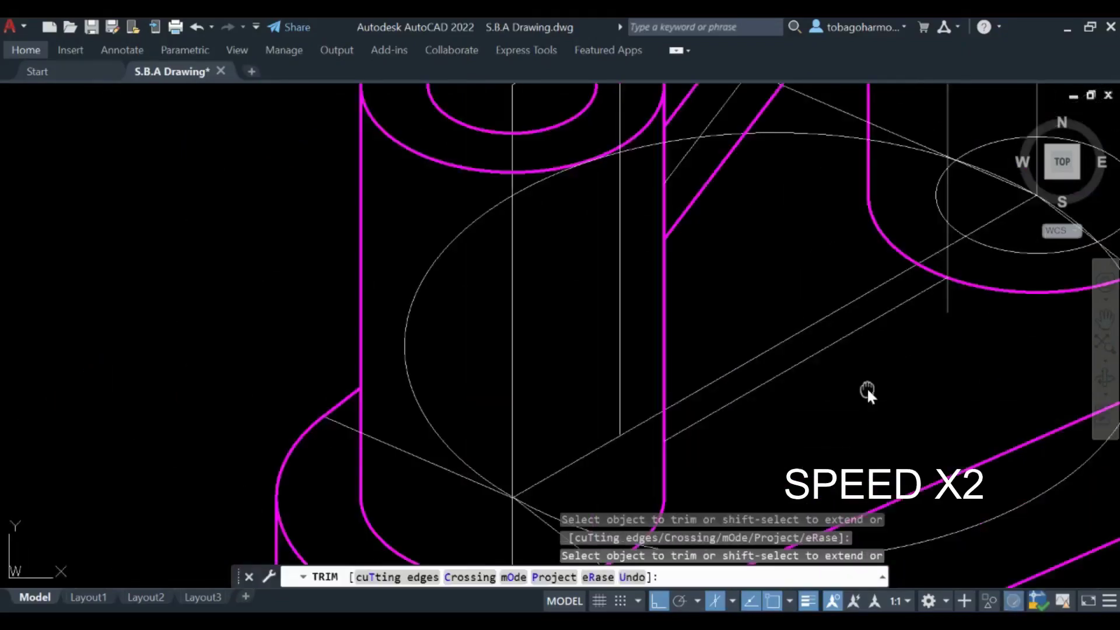
key(Return)
scroll(670, 342, down, 4)
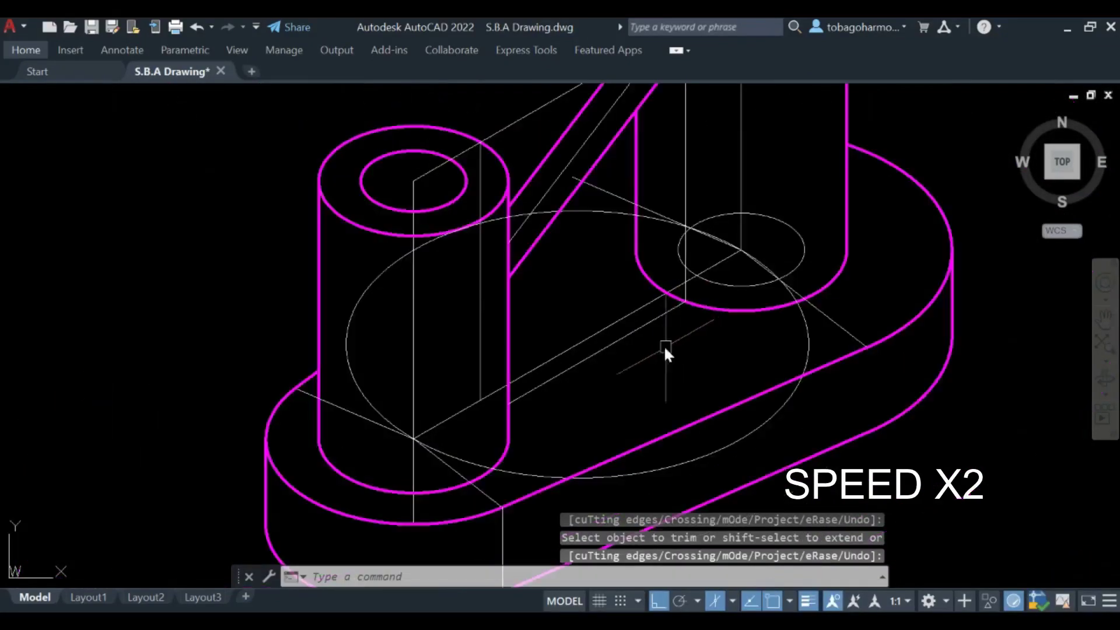
- Move the rib's vertical edge and its 30° bottom edge to Layer8
click(642, 337)
click(671, 222)
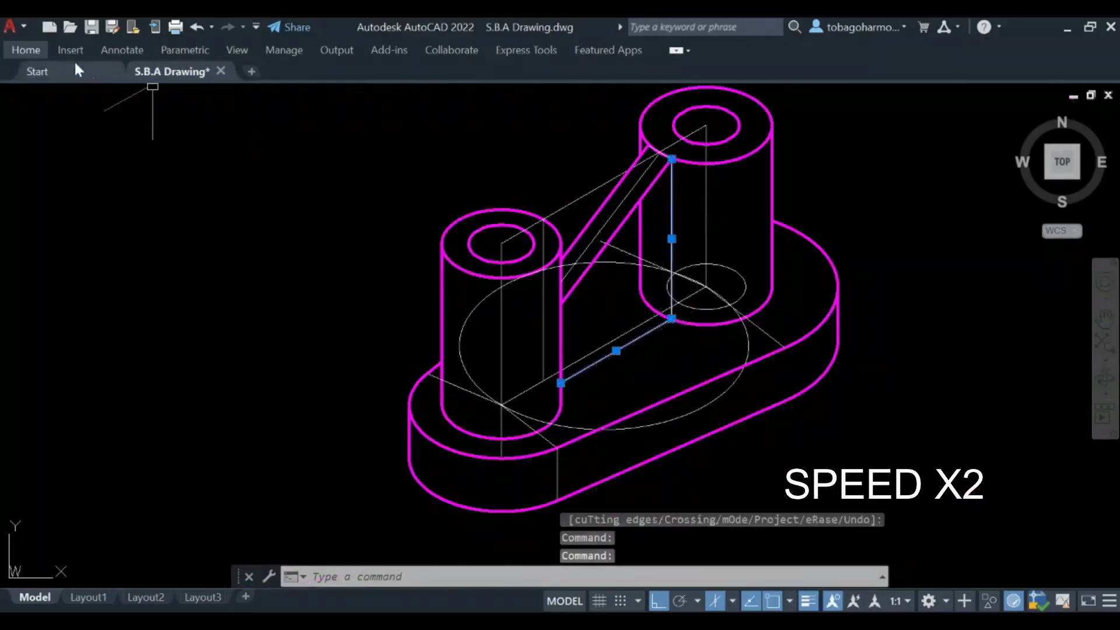
mouse_move(94, 54)
click(726, 71)
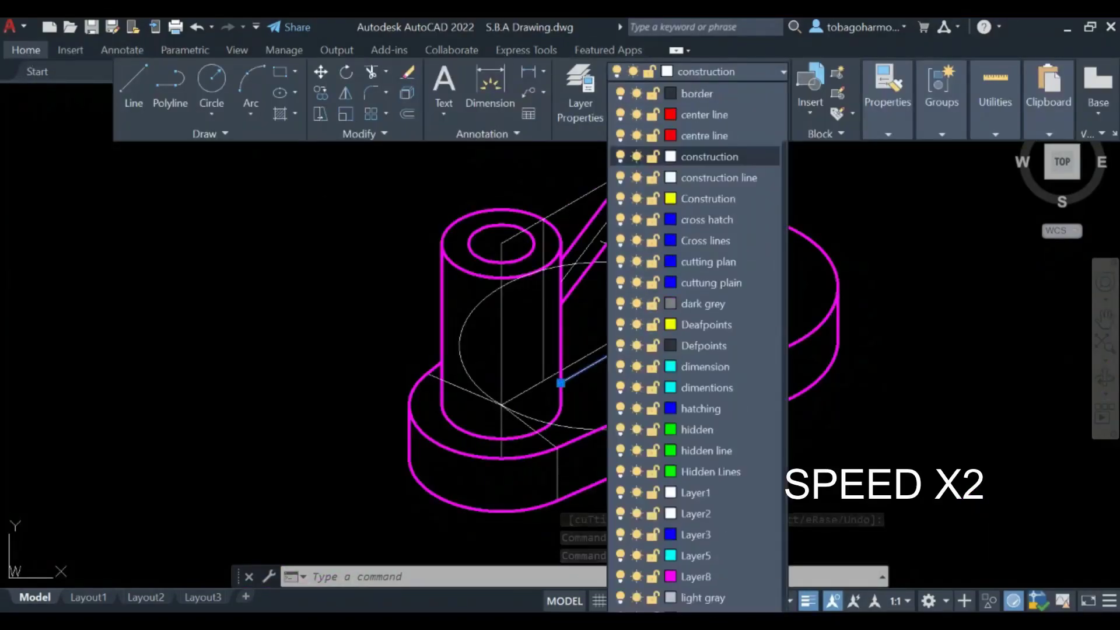
click(694, 576)
key(Escape)
scroll(181, 249, down, 3)
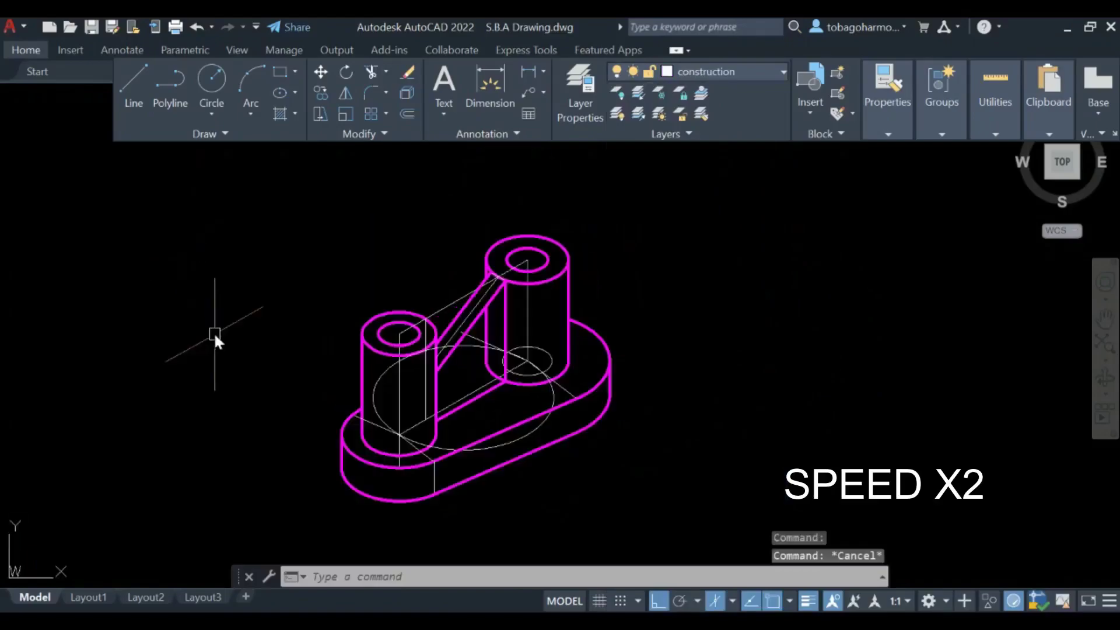
- Turn off the construction layer, even though it is the current layer
click(34, 49)
click(723, 71)
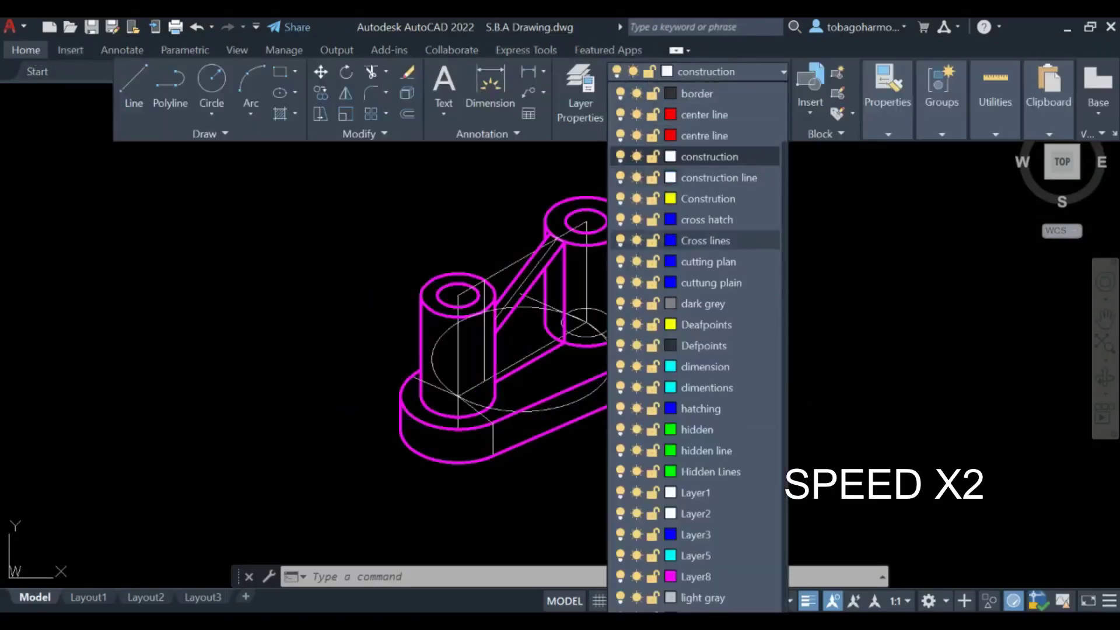
click(621, 156)
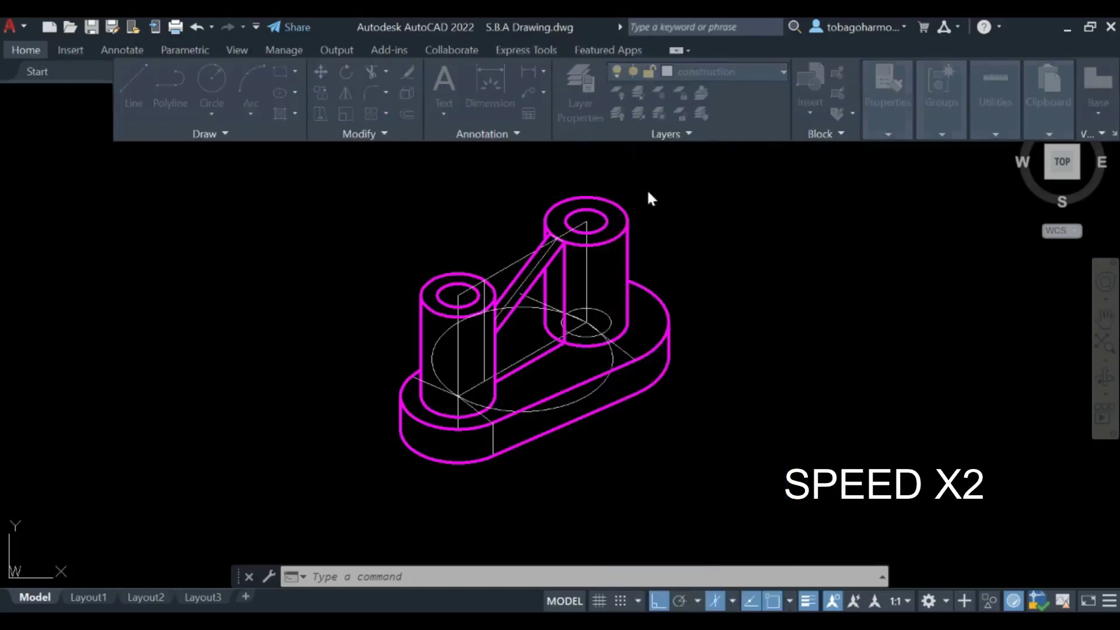
click(578, 307)
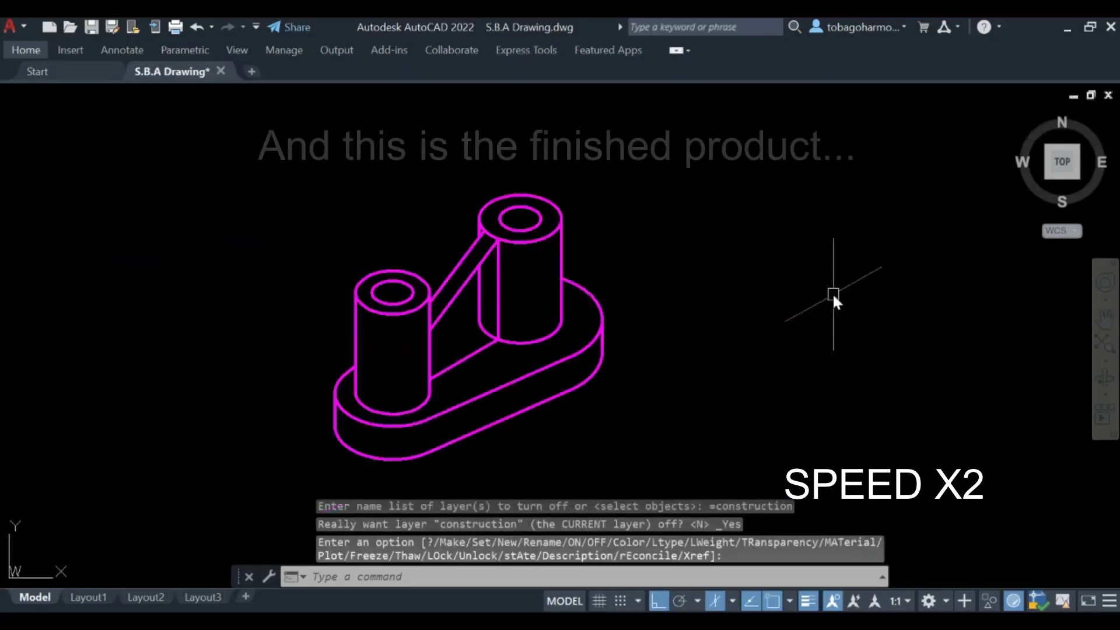
- Trim the tall cylinder's side edge and base arc that are hidden behind the rib
text(trim)
key(Return)
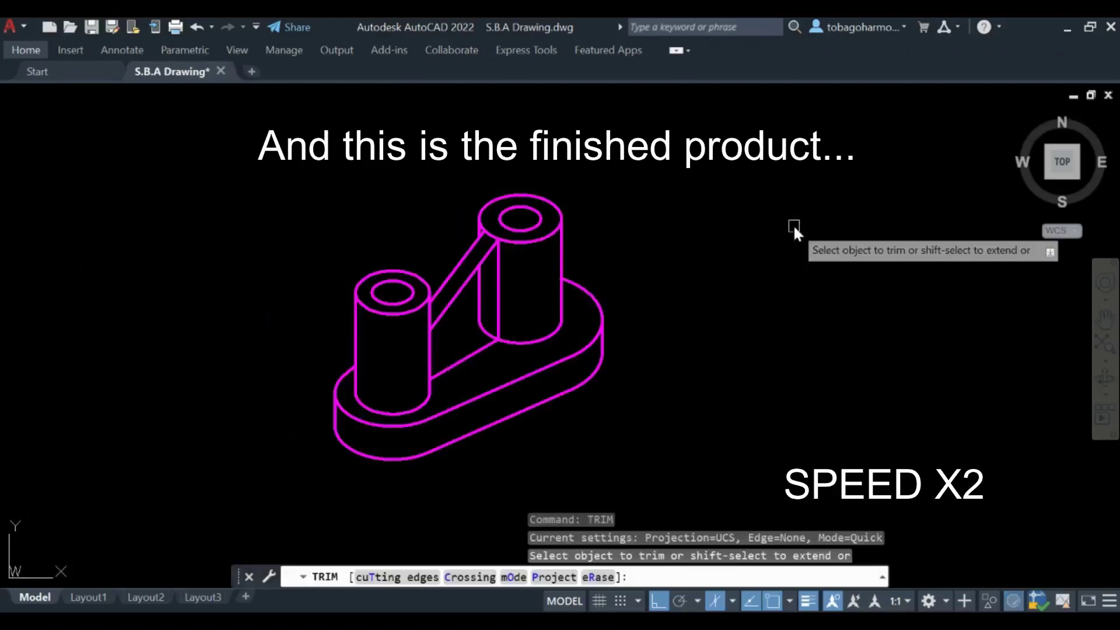
key(Return)
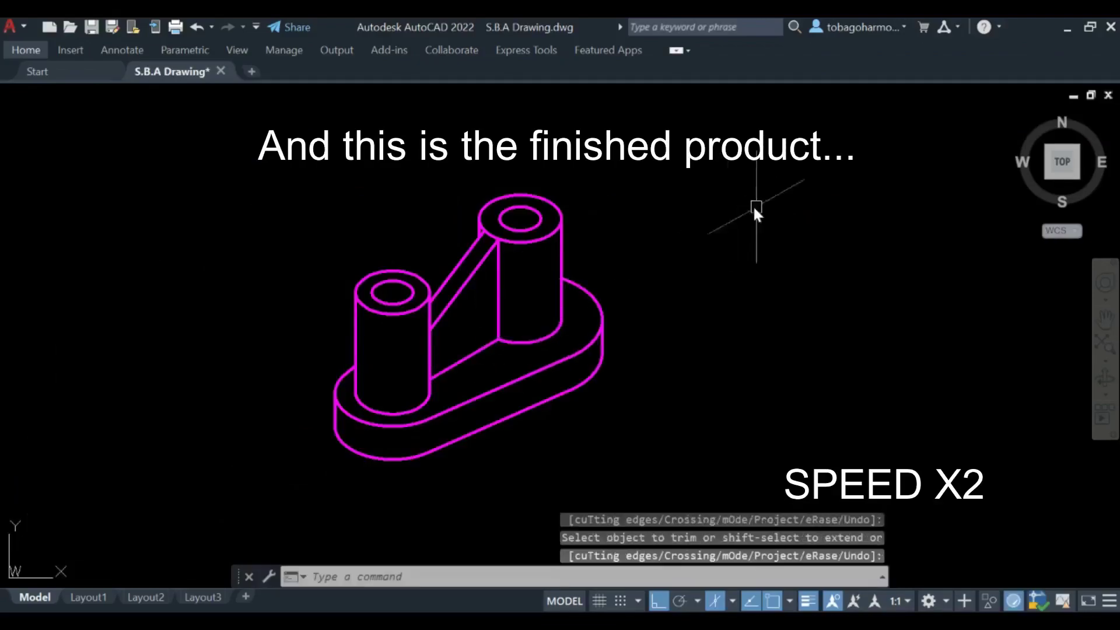
mouse_move(753, 204)
middle_down()
mouse_move(764, 235)
mouse_move(748, 236)
mouse_move(892, 238)
middle_up()
scroll(957, 321, up, 3)
middle_drag(954, 317, 1037, 321)
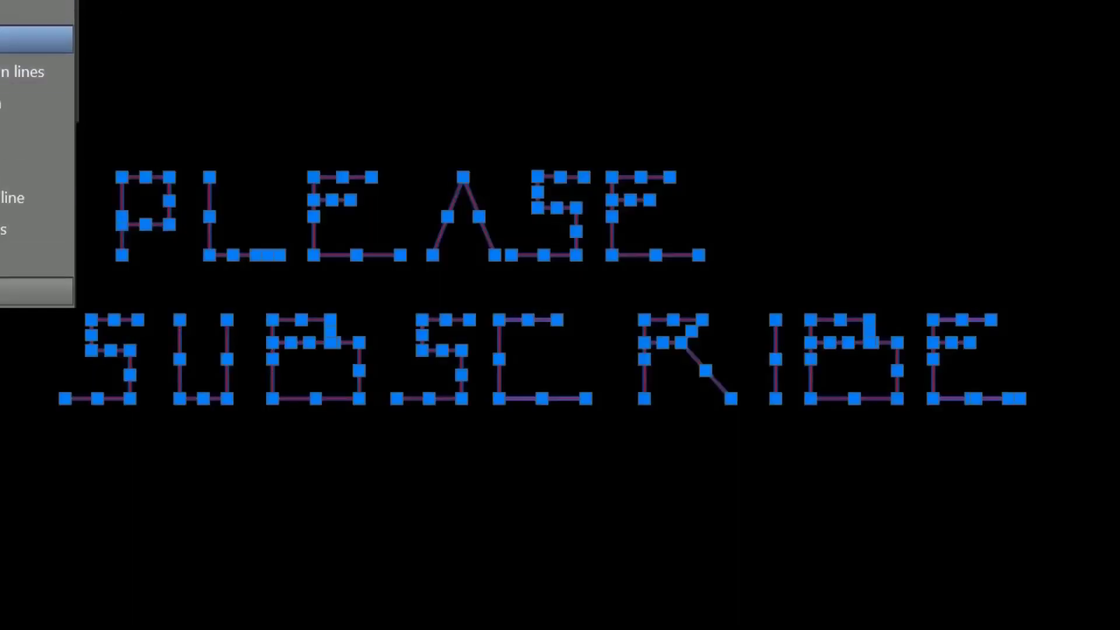
- Erase the selected PLEASE SUBSCRIBE lettering
key(Delete)
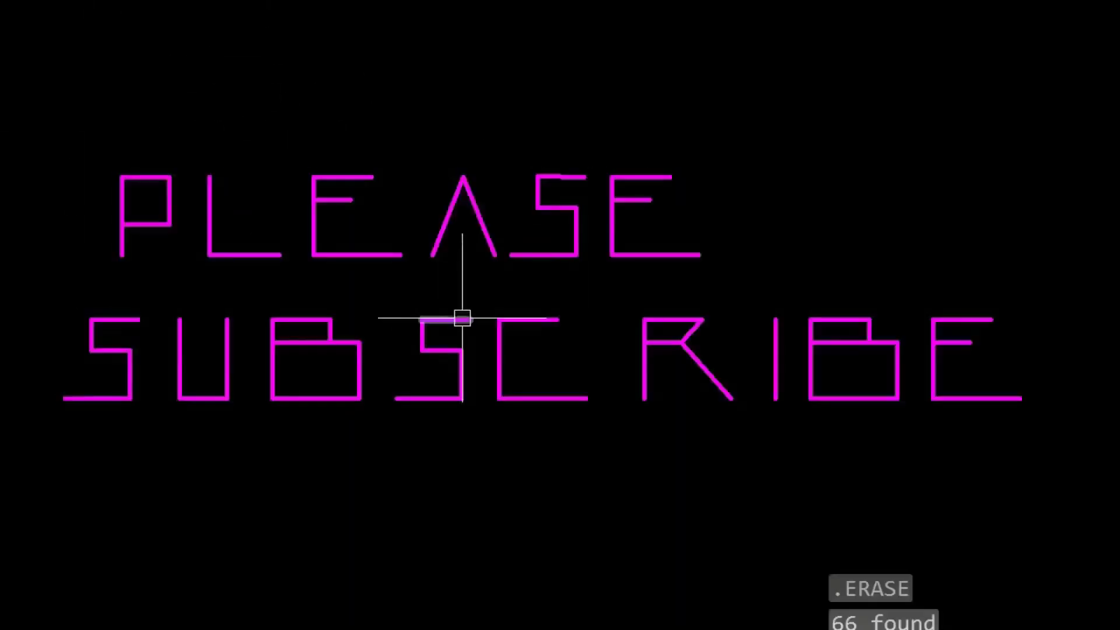